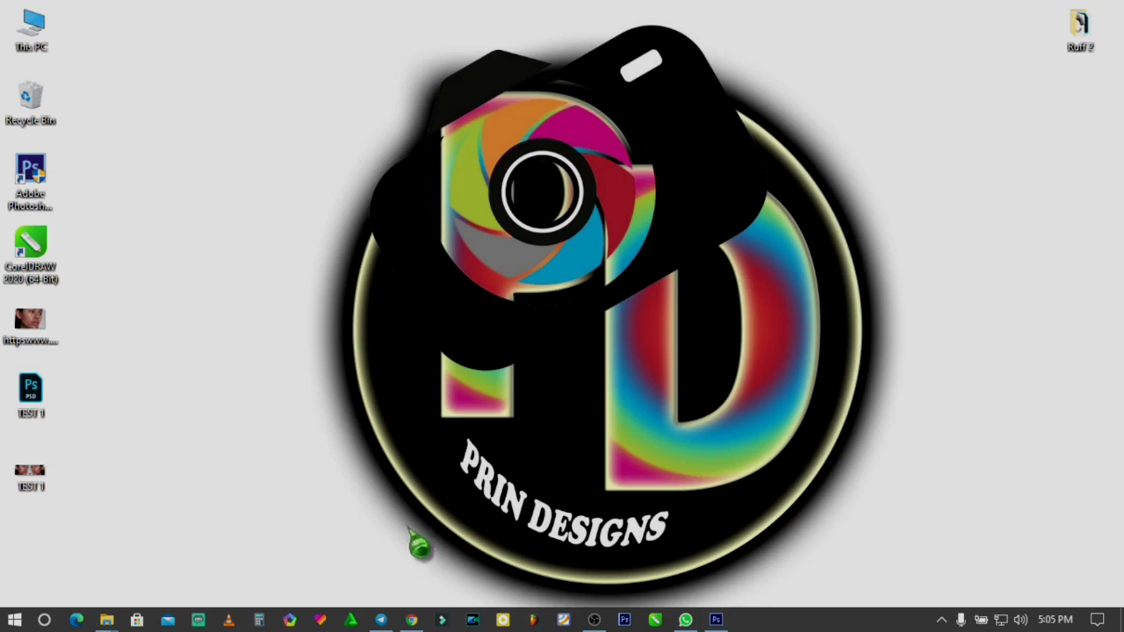
# Switch to Chrome and save the eyelash image 6687080_preview to the desktop
pyautogui.click(411, 619)
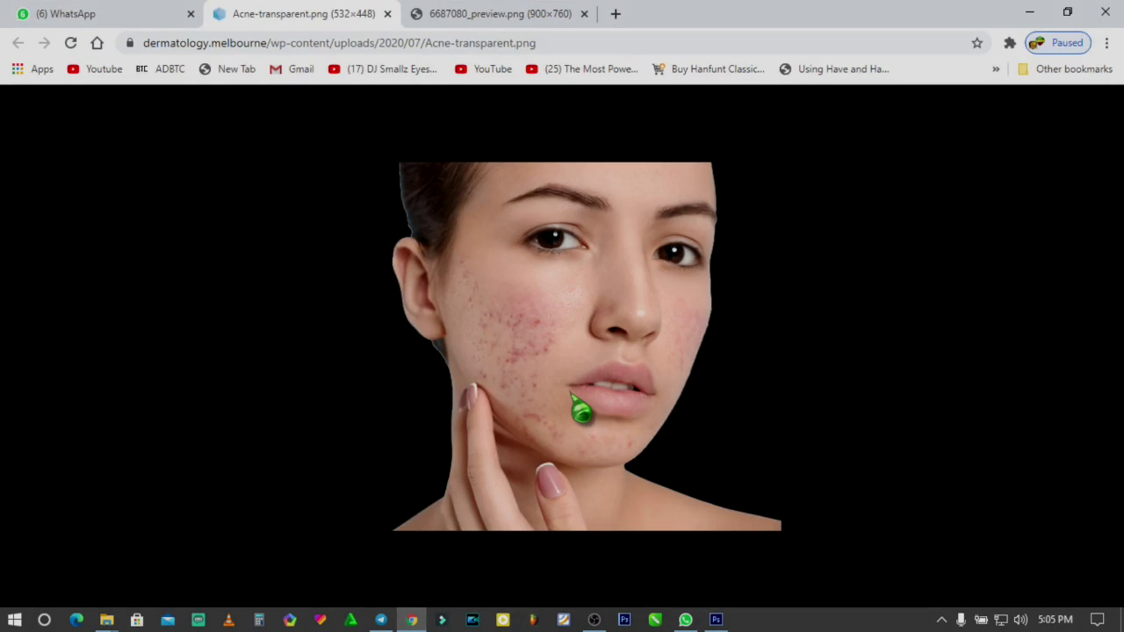
pyautogui.click(499, 19)
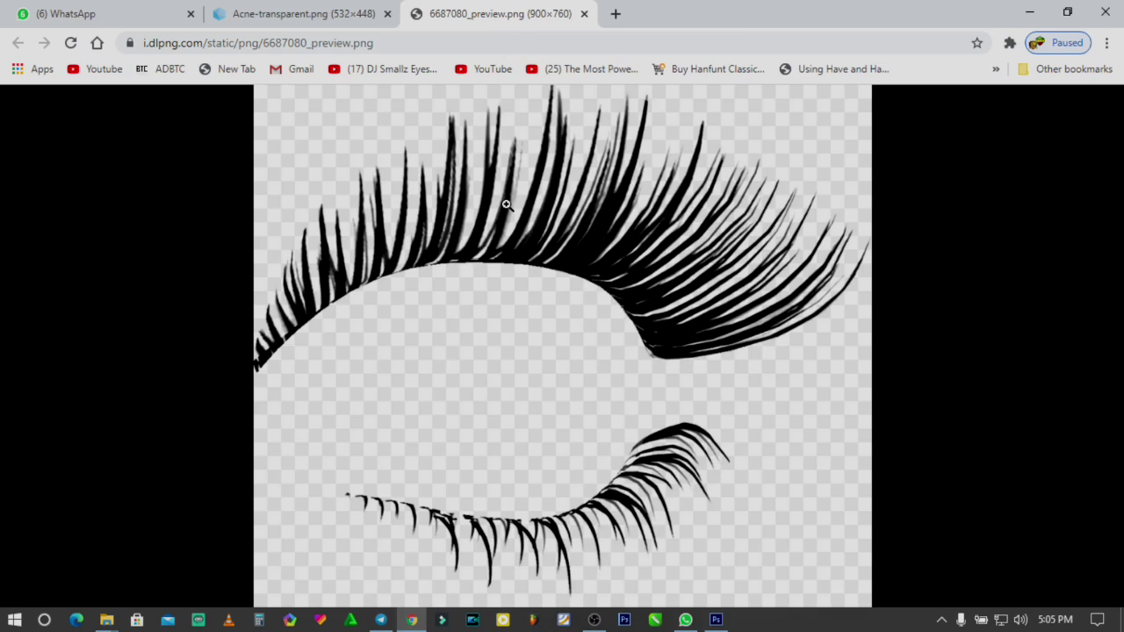
pyautogui.doubleClick(782, 21)
pyautogui.moveTo(887, 54); pyautogui.dragTo(670, 58)
pyautogui.moveTo(396, 243); pyautogui.dragTo(1018, 224)
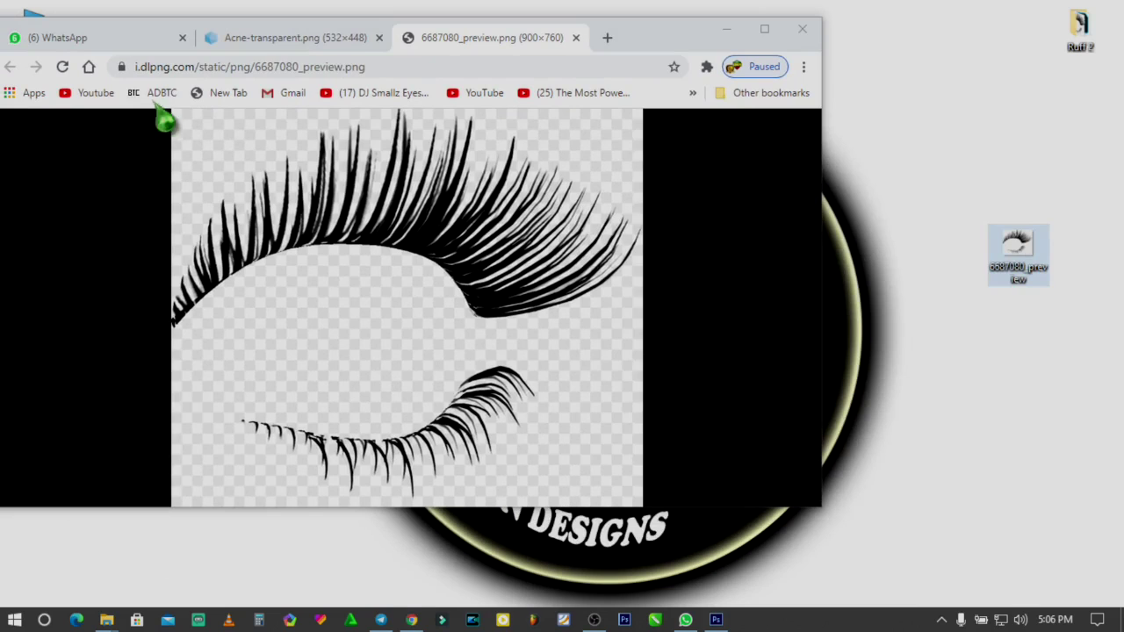
# Save the Acne-transparent.png face image to the desktop and minimize the browser
pyautogui.click(284, 39)
pyautogui.moveTo(448, 285); pyautogui.dragTo(1018, 336)
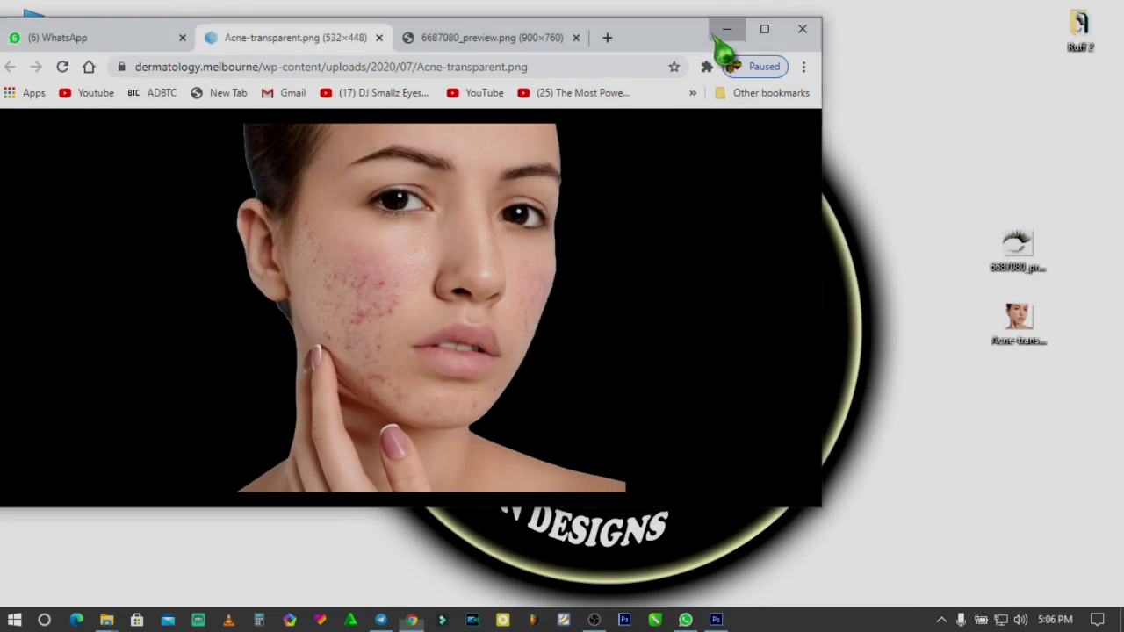
pyautogui.click(726, 29)
pyautogui.rightClick(606, 237)
pyautogui.click(651, 288)
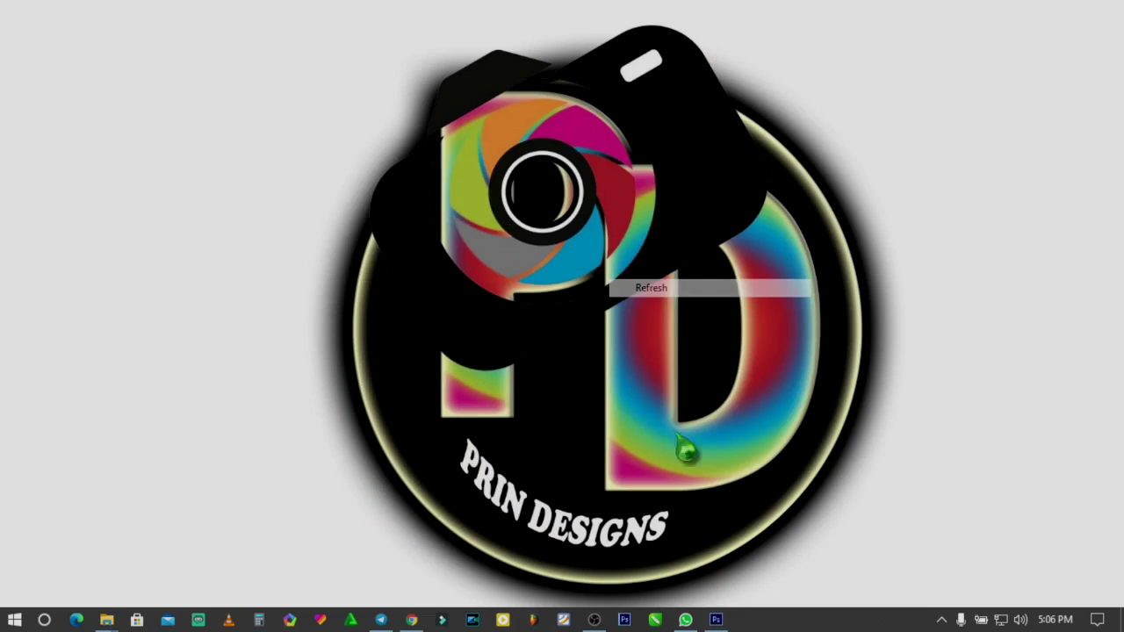
# Switch to Photoshop and open 6687080_preview.jpg and Acne-transparent.png from the desktop together
pyautogui.click(715, 618)
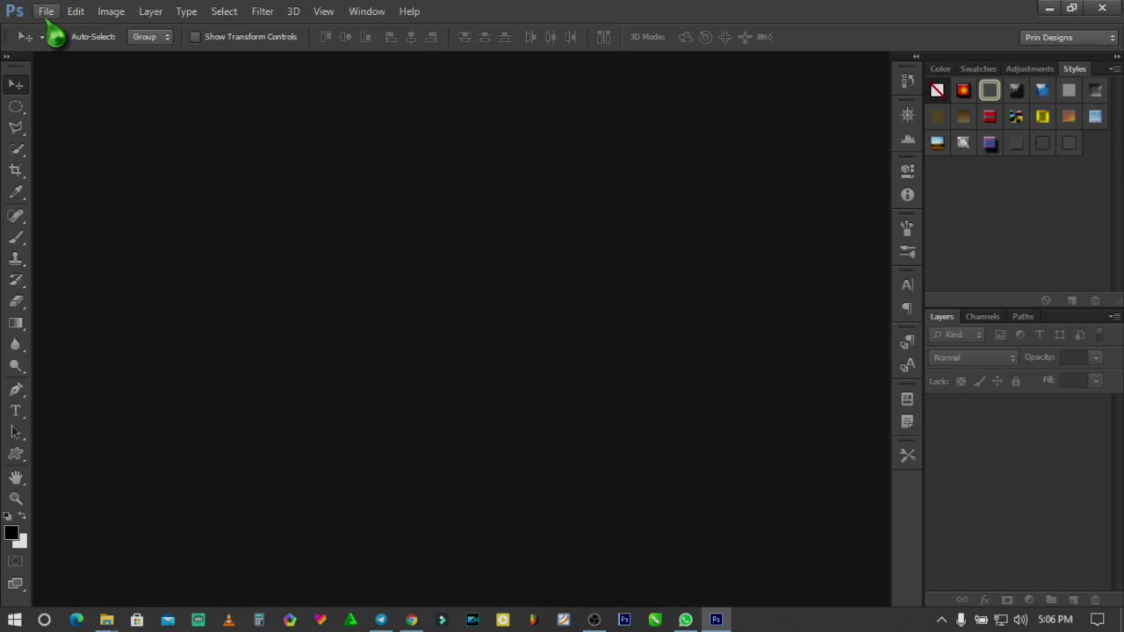
pyautogui.click(45, 12)
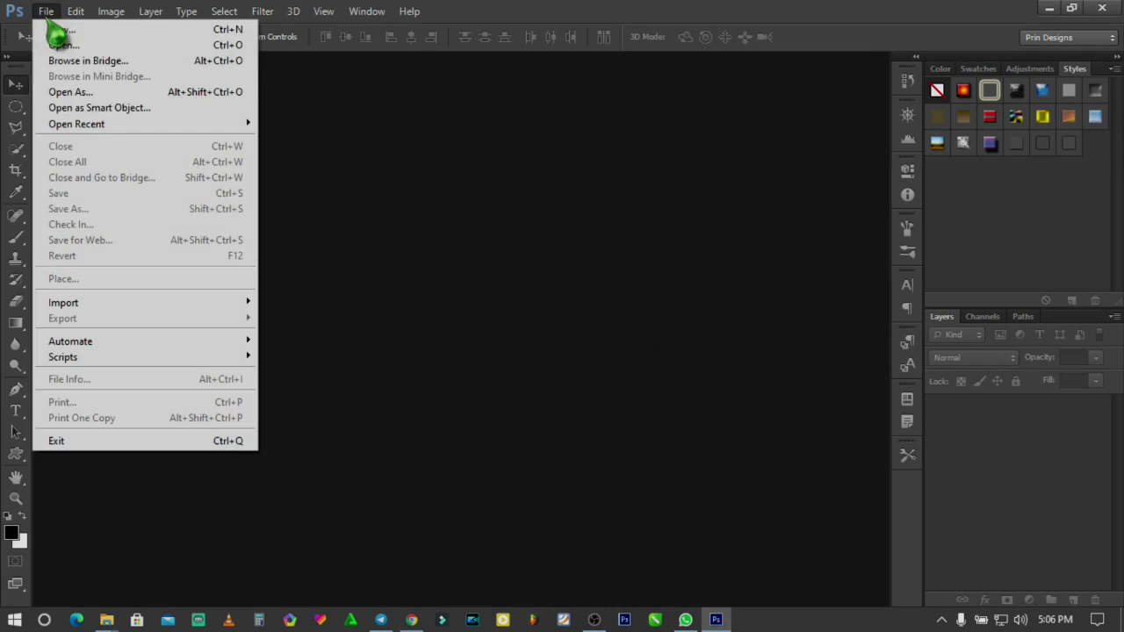
pyautogui.click(83, 44)
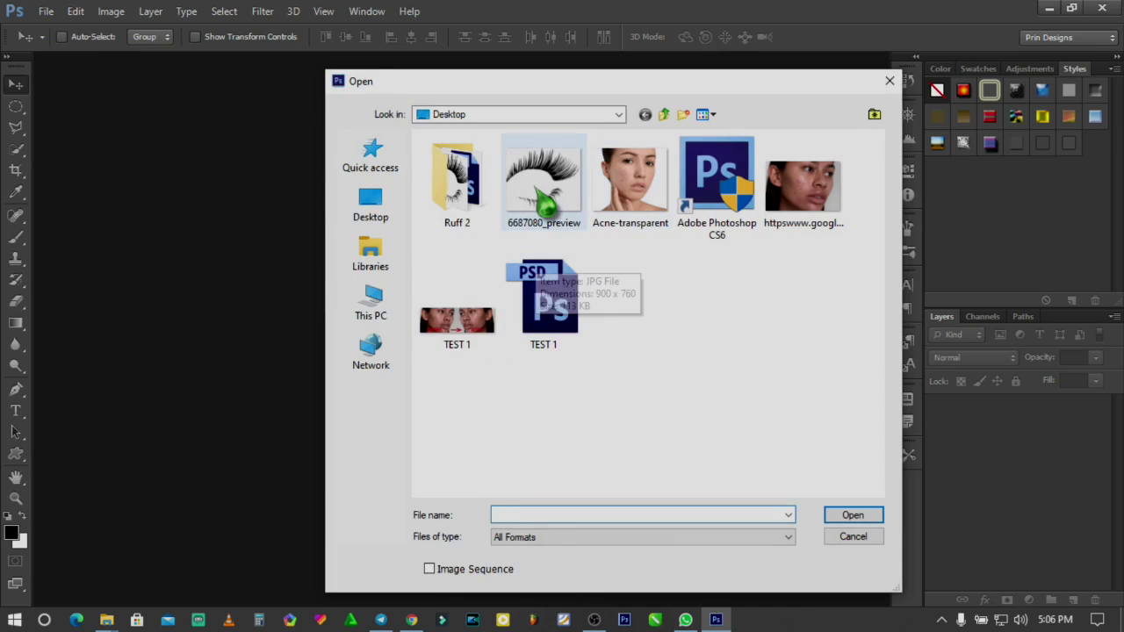
pyautogui.click(556, 207)
pyautogui.keyDown('ctrl'); pyautogui.click(649, 207); pyautogui.keyUp('ctrl')
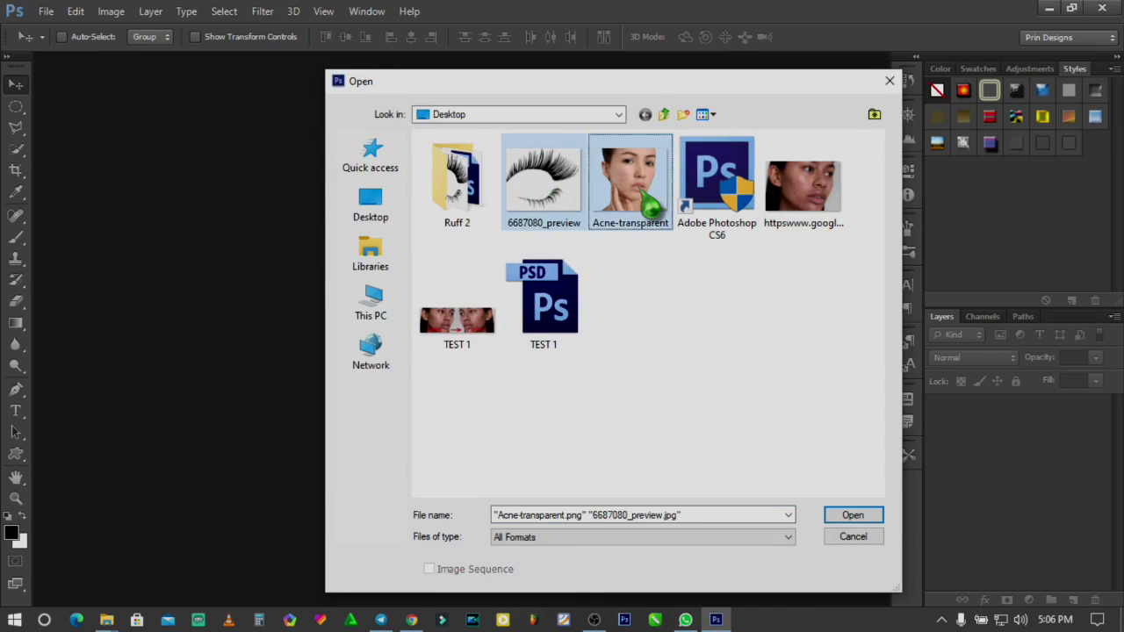
pyautogui.click(852, 516)
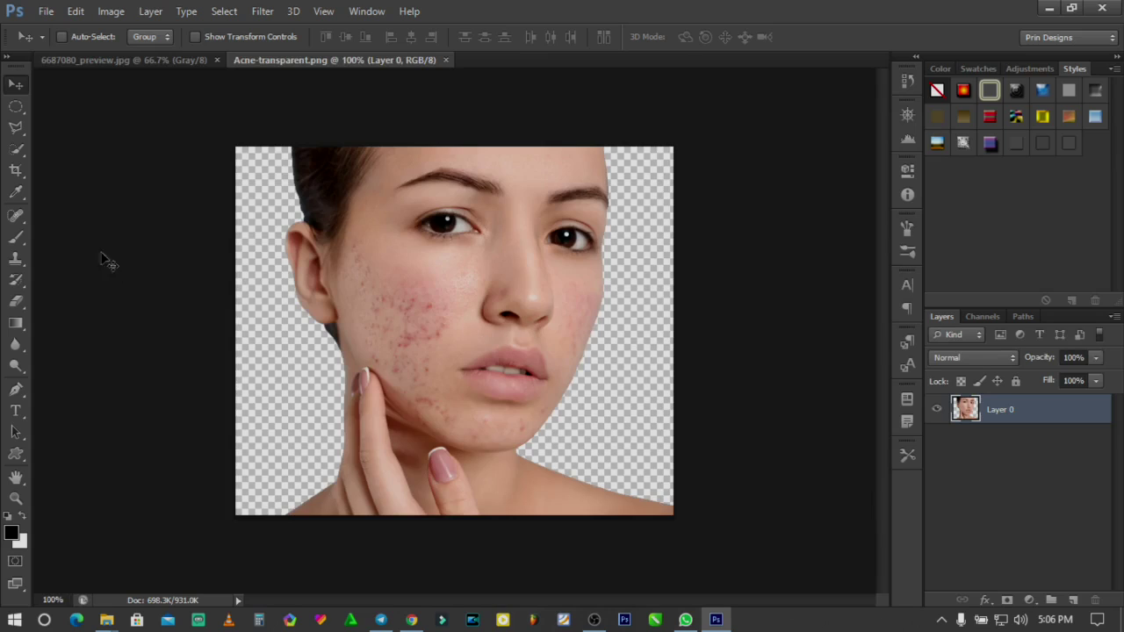
# Convert the locked Background of the eyelash image into a regular layer named Layer 0
pyautogui.click(123, 61)
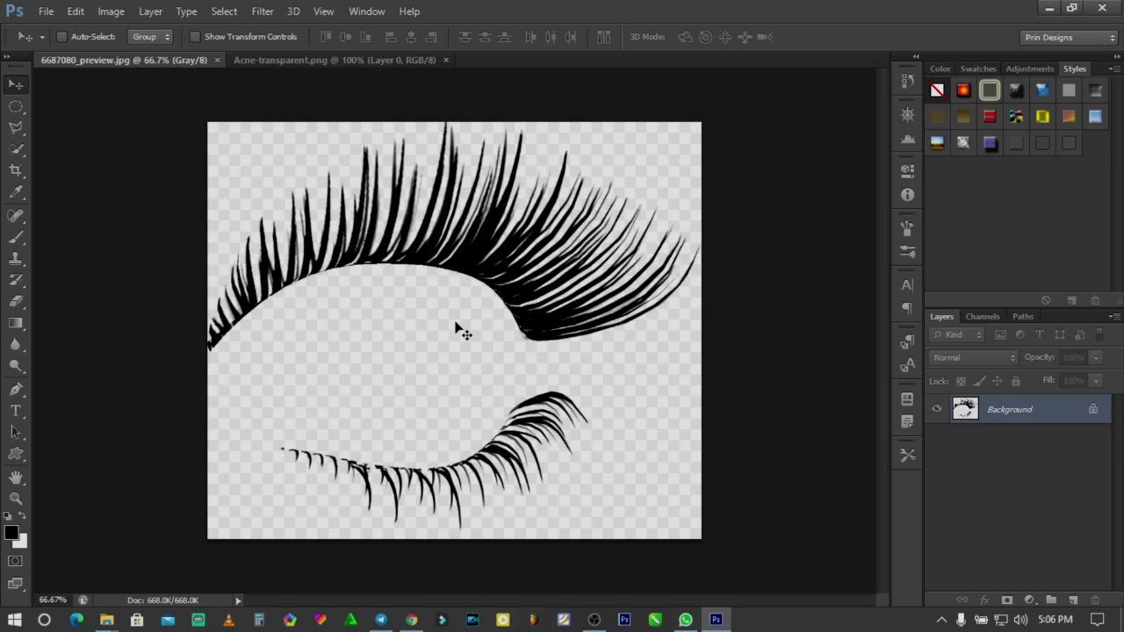
pyautogui.moveTo(447, 363); pyautogui.dragTo(556, 334)
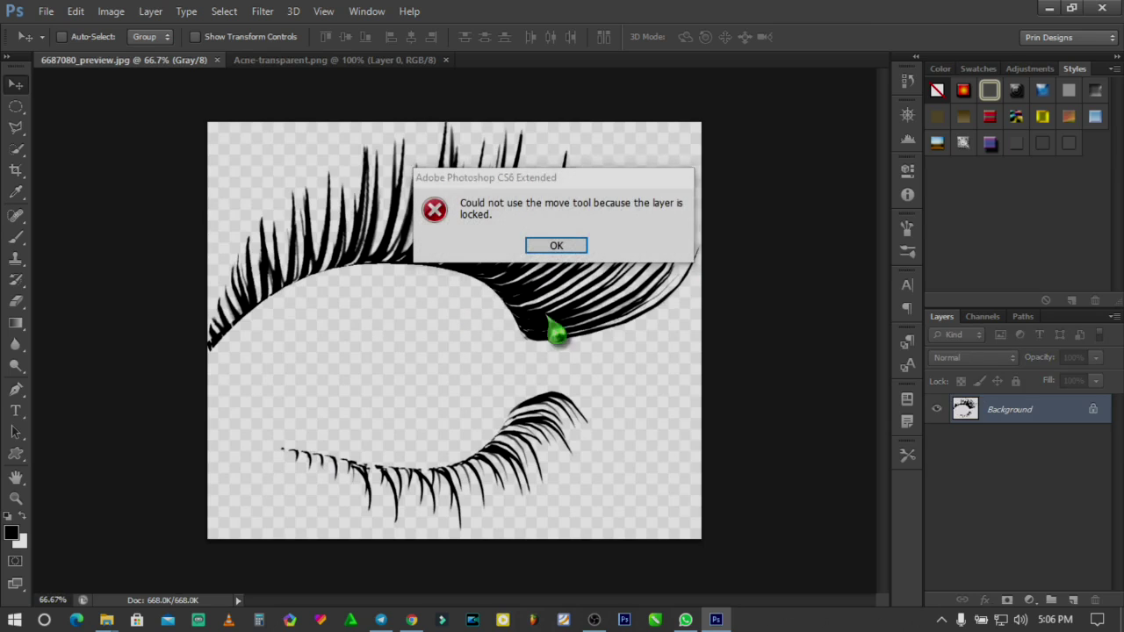
pyautogui.click(551, 247)
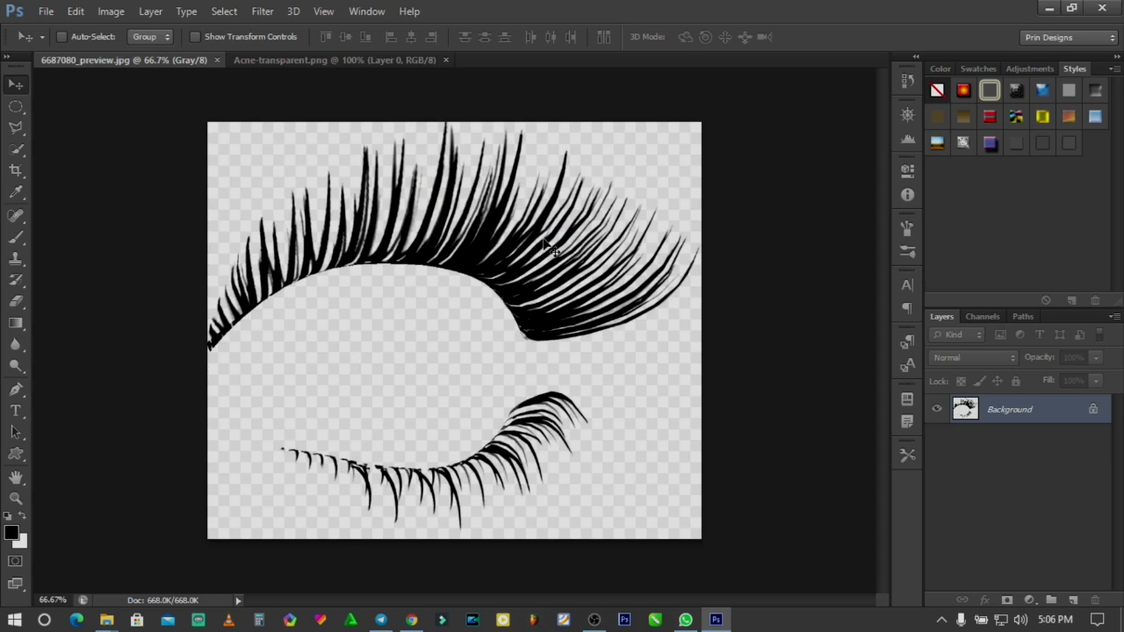
pyautogui.doubleClick(1061, 414)
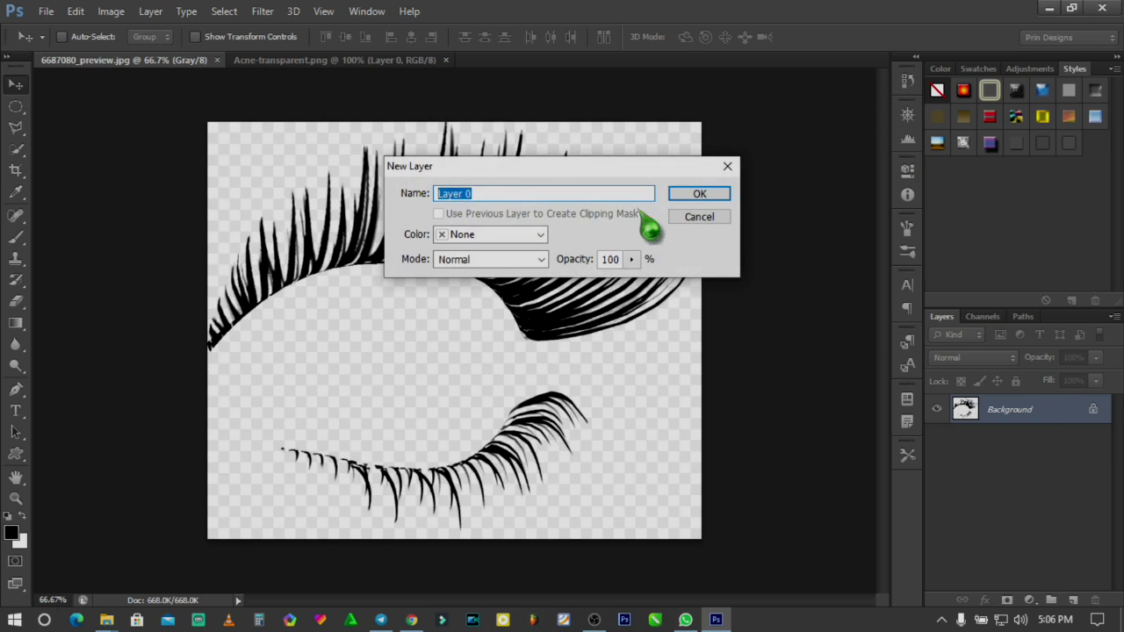
pyautogui.click(705, 195)
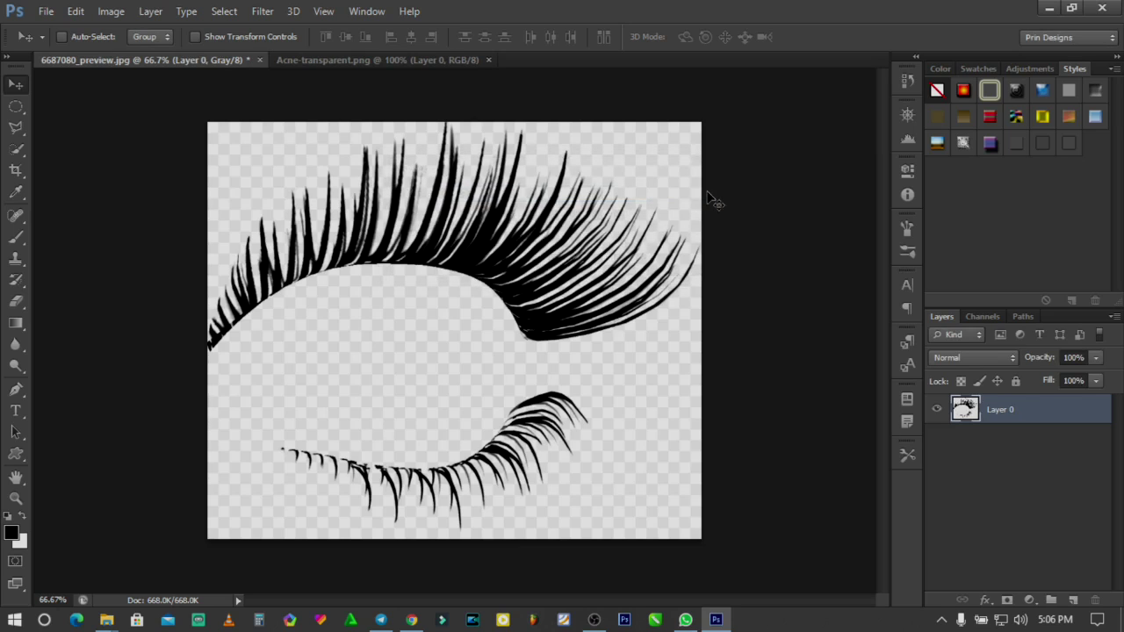
# Select the entire checkerboard background of the eyelash image using Quick Selection and the Similar command
pyautogui.click(17, 151)
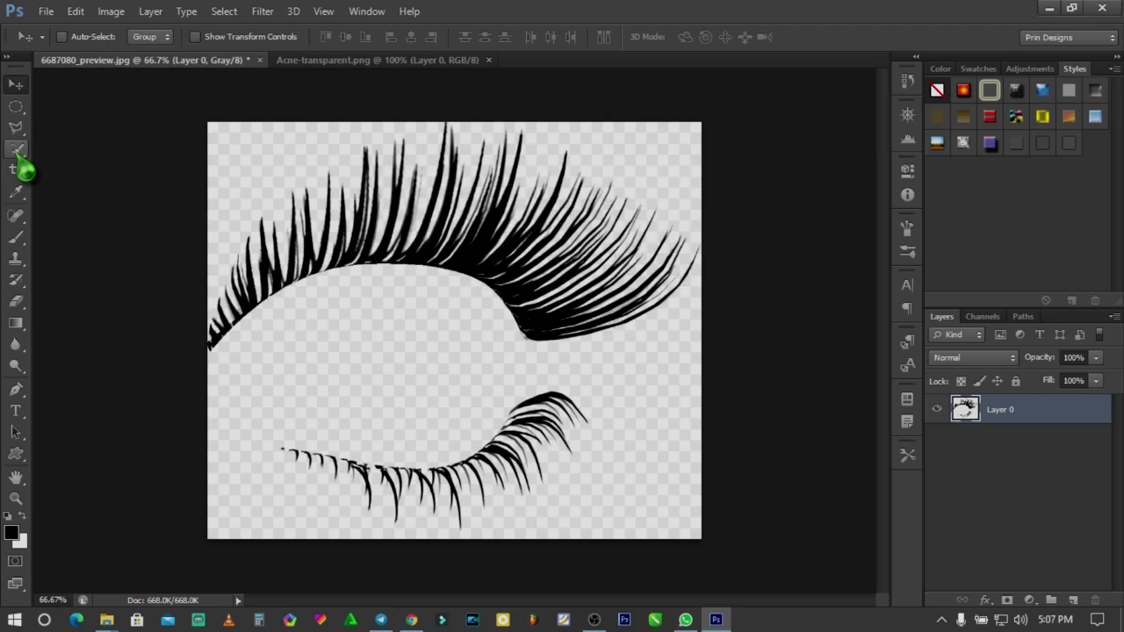
pyautogui.click(18, 151)
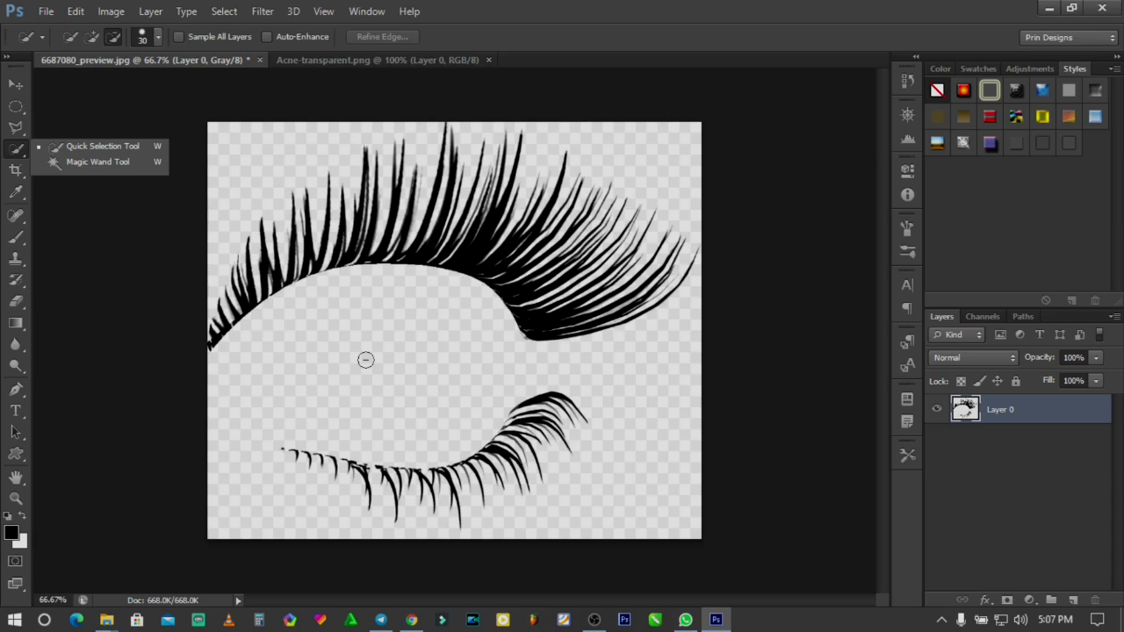
pyautogui.click(365, 360)
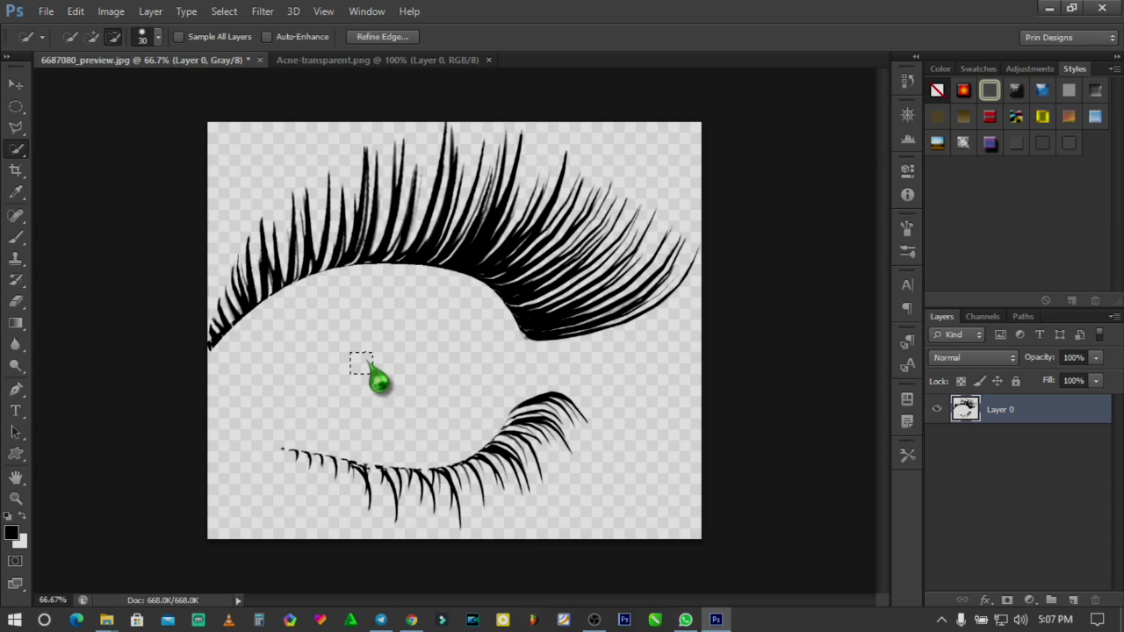
pyautogui.click(230, 14)
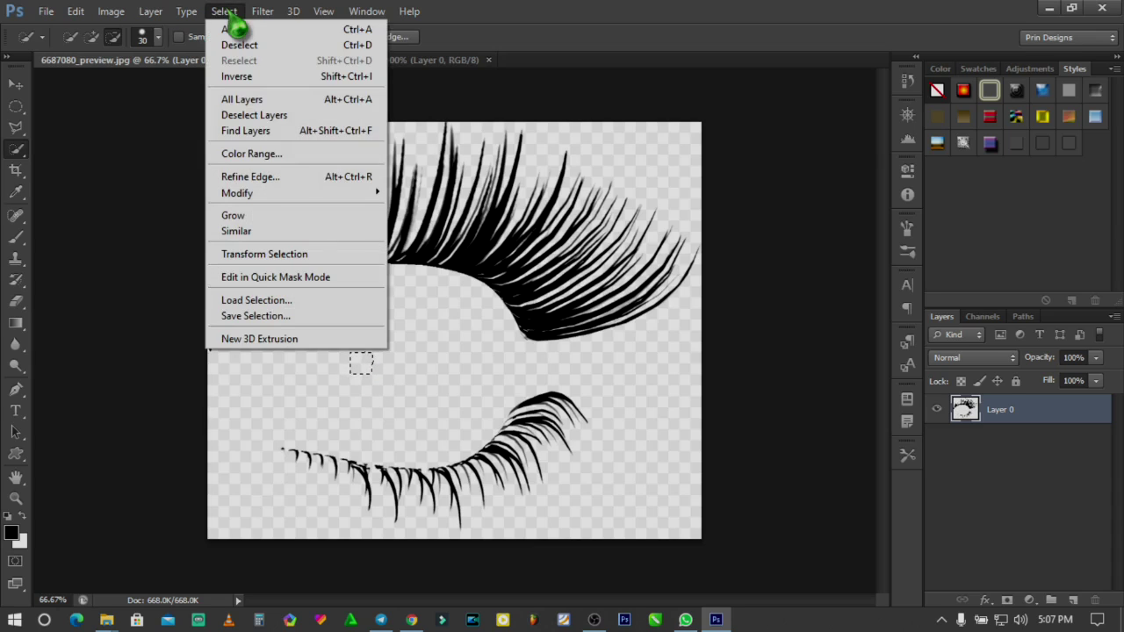
pyautogui.click(260, 233)
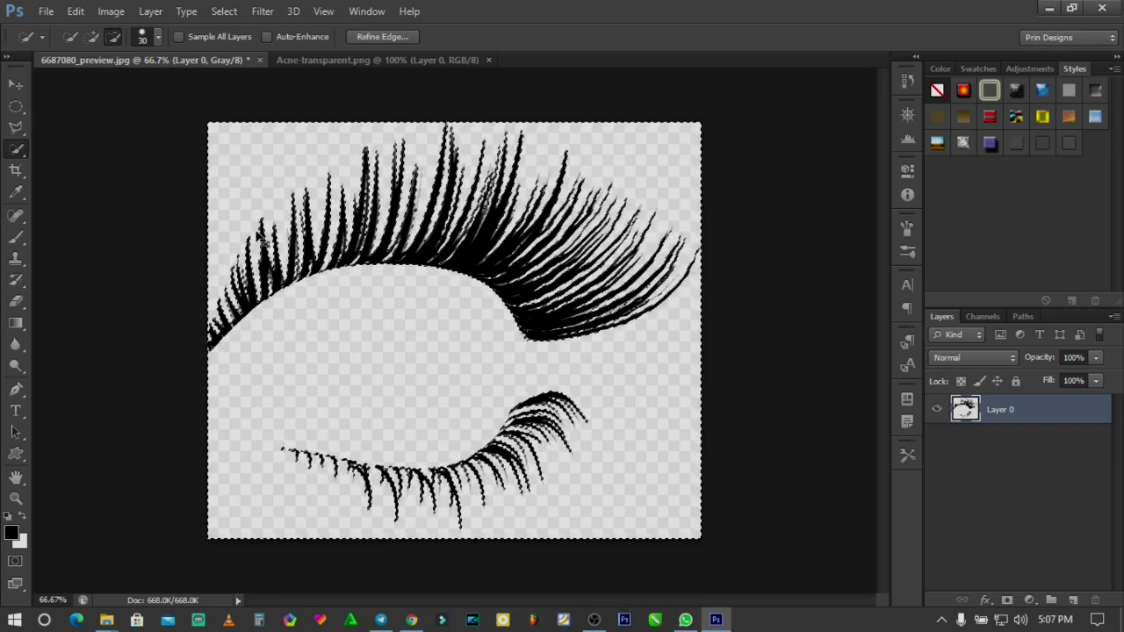
# Invert the selection and copy the eyelashes onto their own layer, with the original Layer 0 hidden
pyautogui.hotkey('ctrl', 'shift', 'i')
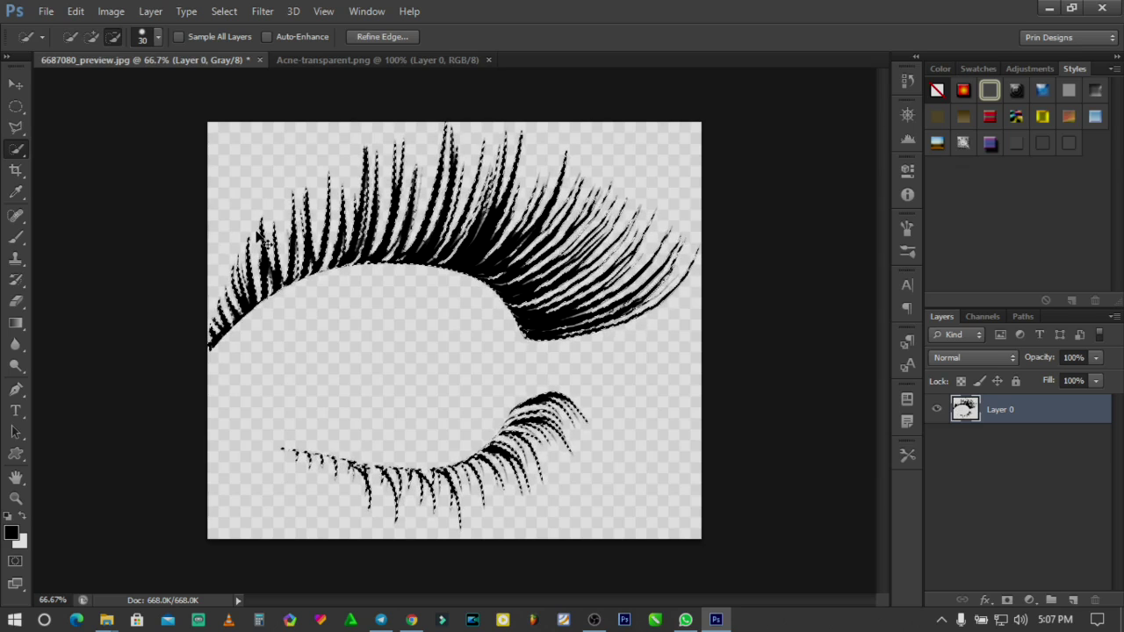
pyautogui.hotkey('ctrl', 'j')
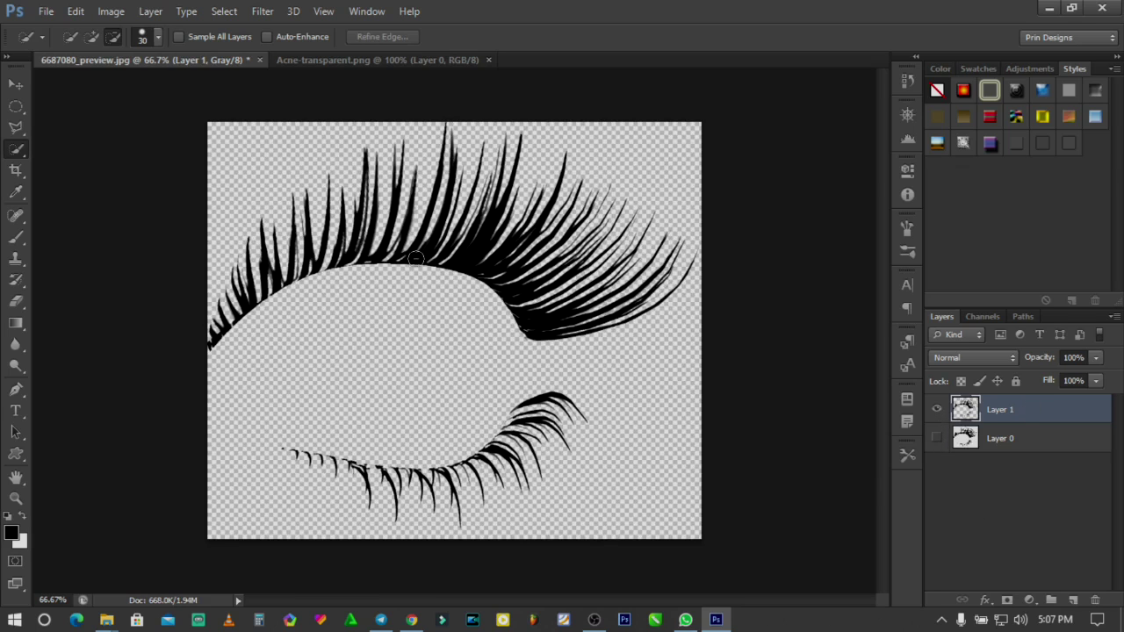
pyautogui.press('v')
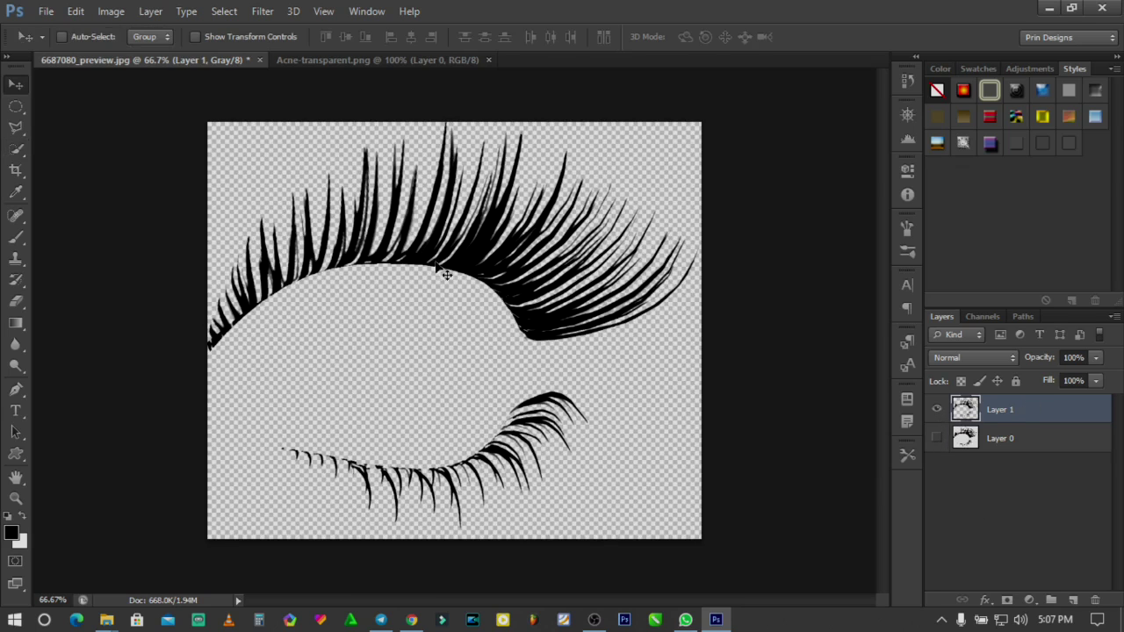
# Bring up the Acne-transparent.png document and duplicate its face layer, with the Content-Aware Spot Healing Brush ready
pyautogui.moveTo(620, 375); pyautogui.dragTo(458, 319)
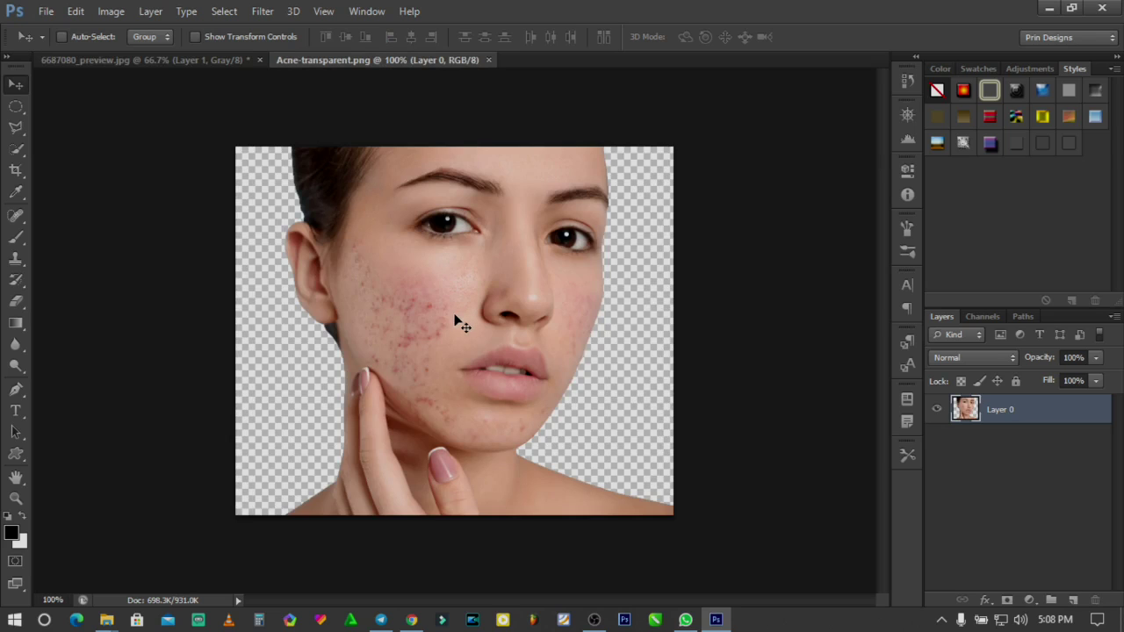
pyautogui.hotkey('ctrl', '+')
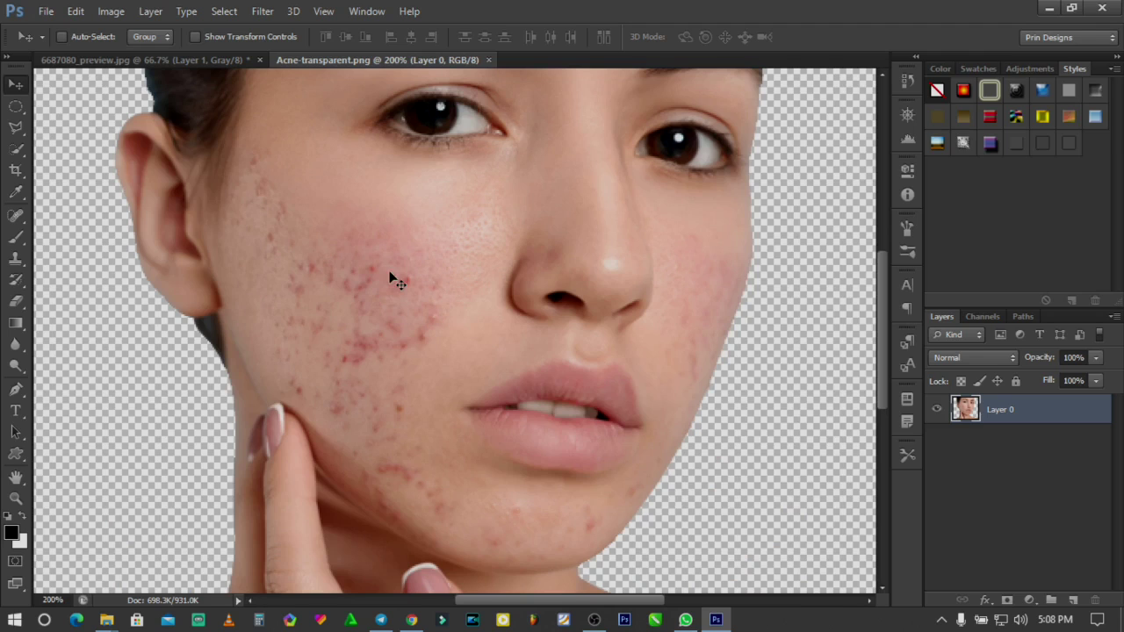
pyautogui.click(17, 216)
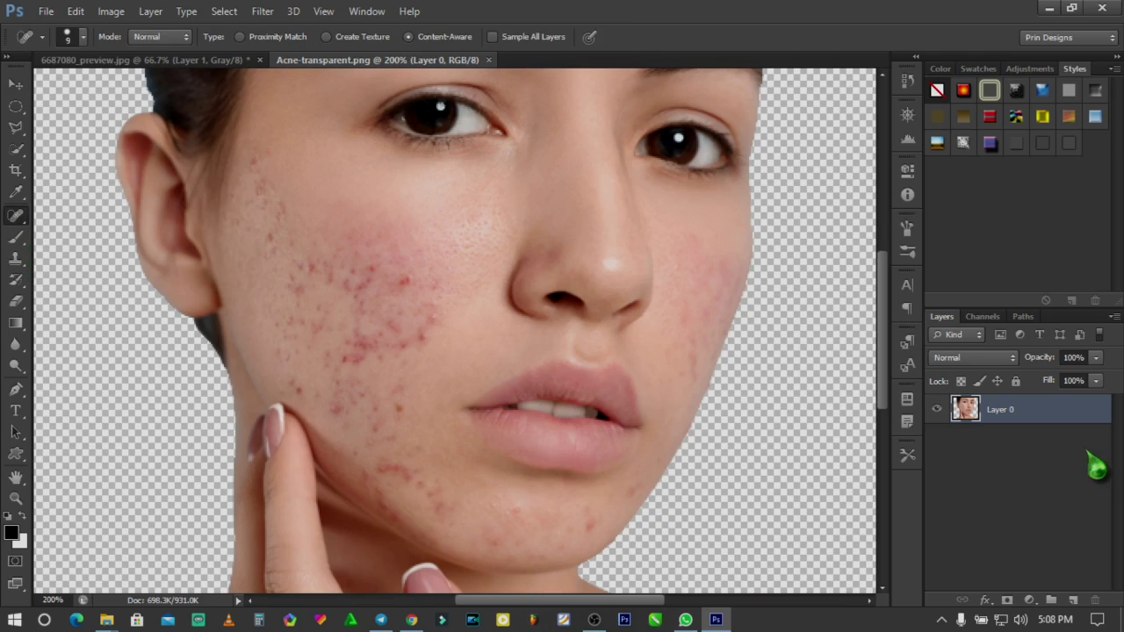
pyautogui.hotkey('ctrl', 'j')
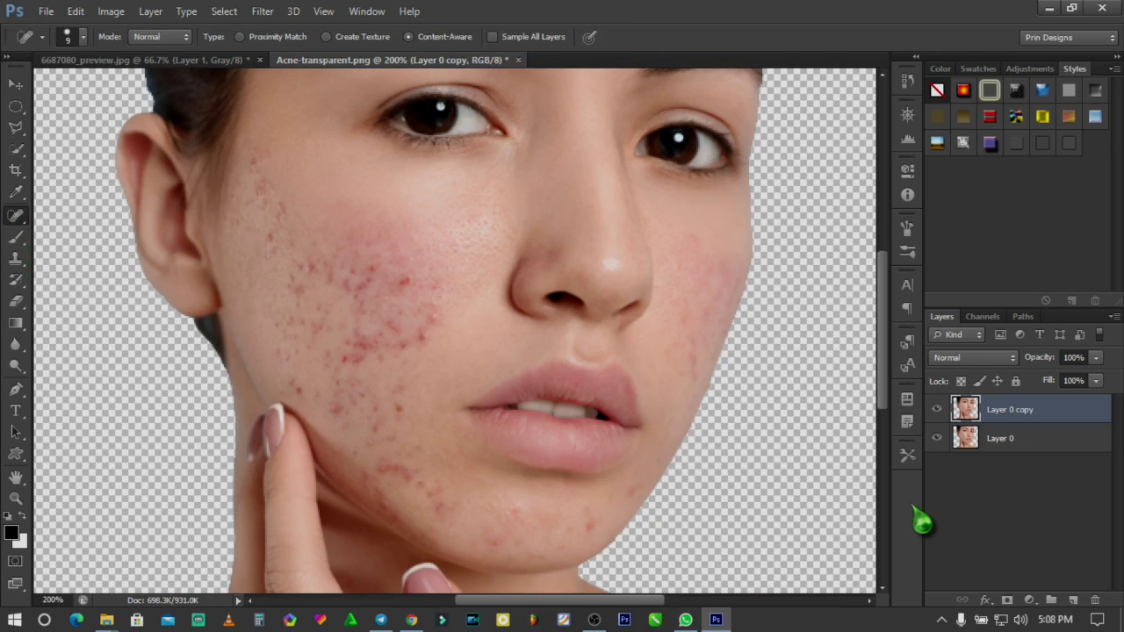
# Heal the small blemishes on the temple beside the ear using the 9 px Spot Healing Brush
pyautogui.click(267, 157)
pyautogui.click(258, 191)
pyautogui.click(276, 206)
pyautogui.click(263, 205)
pyautogui.click(270, 194)
pyautogui.click(273, 223)
pyautogui.click(267, 238)
pyautogui.click(274, 219)
pyautogui.click(277, 200)
pyautogui.click(269, 206)
pyautogui.click(270, 201)
pyautogui.click(244, 210)
pyautogui.click(243, 224)
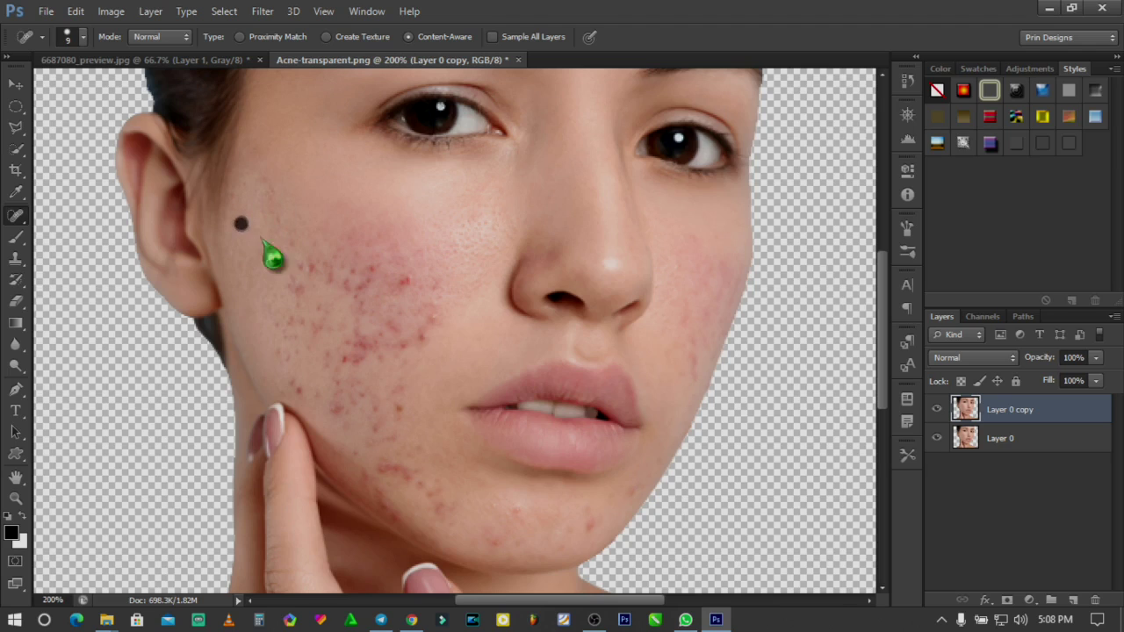
# Heal the red acne spots across the middle of the cheek nearer the ear with the 9 px Spot Healing Brush
pyautogui.click(270, 253)
pyautogui.click(265, 259)
pyautogui.click(310, 259)
pyautogui.click(311, 238)
pyautogui.click(298, 241)
pyautogui.click(303, 299)
pyautogui.click(380, 302)
pyautogui.click(401, 289)
pyautogui.click(417, 288)
pyautogui.click(409, 251)
pyautogui.click(381, 261)
pyautogui.click(371, 271)
pyautogui.click(360, 284)
pyautogui.click(336, 258)
pyautogui.click(326, 269)
pyautogui.click(346, 255)
pyautogui.click(379, 353)
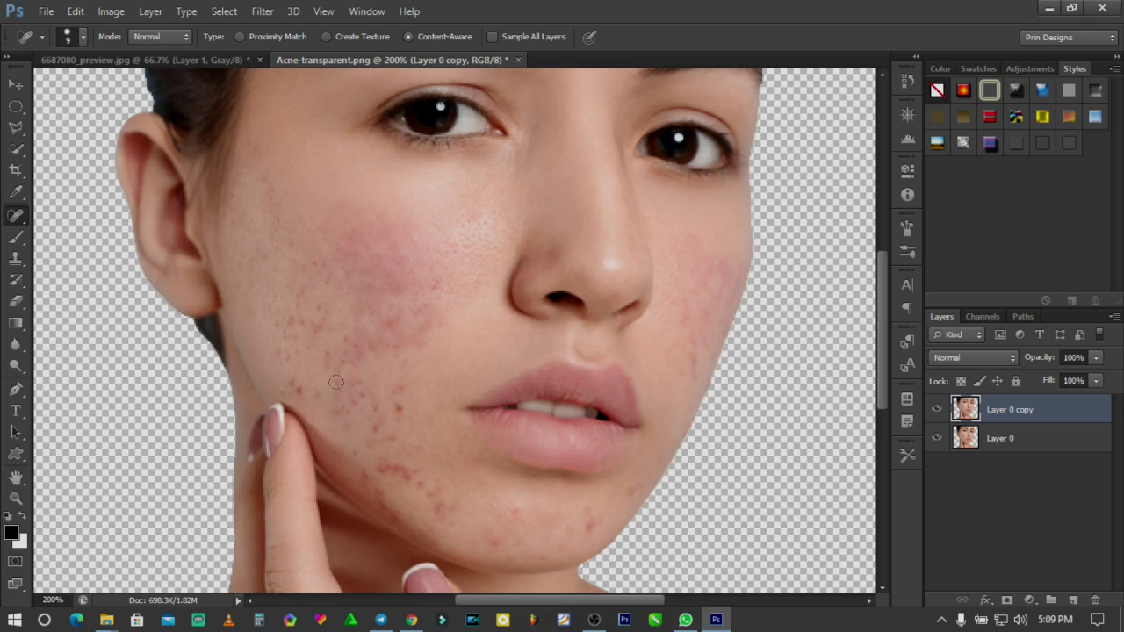
pyautogui.click(378, 400)
pyautogui.click(394, 405)
# Set the Spot Healing Brush size to 11 px and heal the remaining temple and outer cheek spots
pyautogui.click(73, 37)
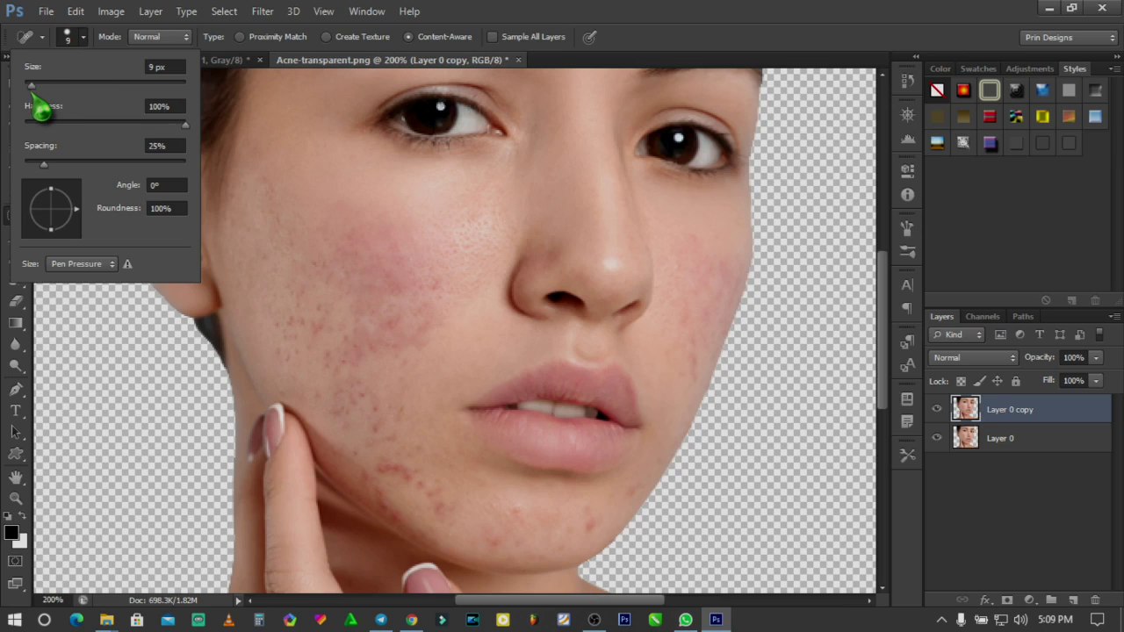
pyautogui.moveTo(30, 85); pyautogui.dragTo(34, 86)
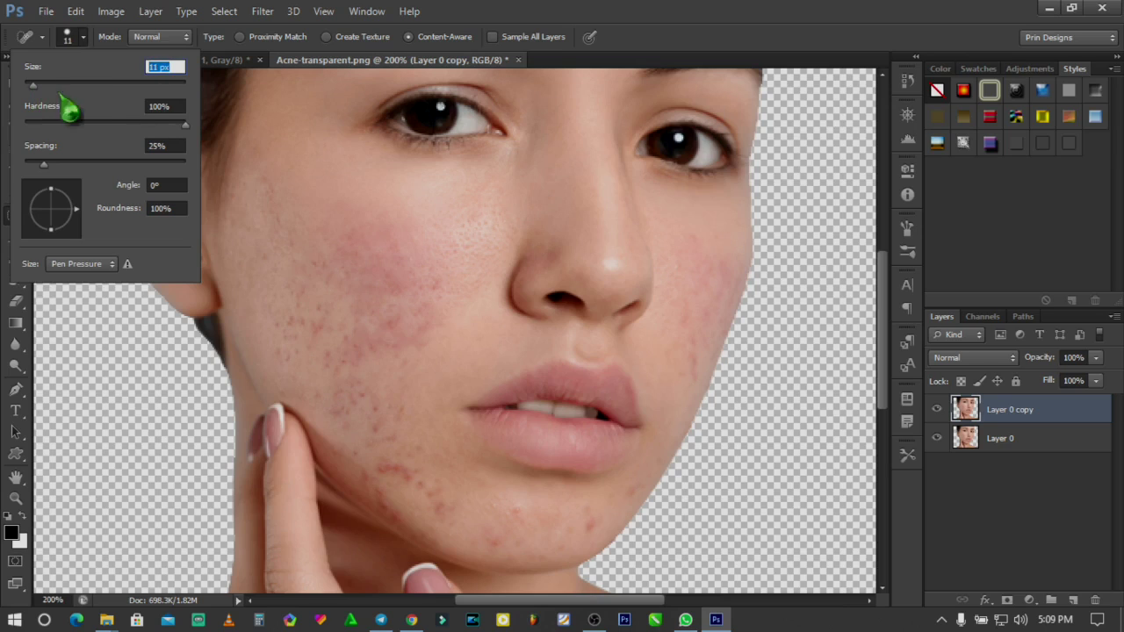
pyautogui.click(274, 185)
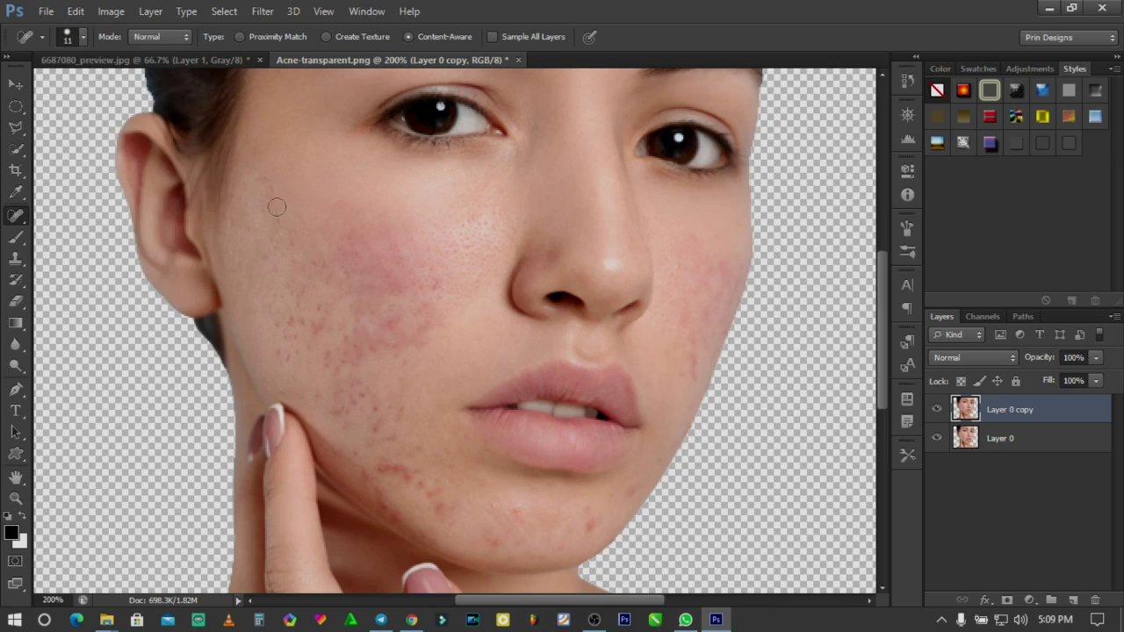
pyautogui.click(265, 185)
pyautogui.click(235, 199)
pyautogui.click(298, 307)
pyautogui.click(303, 324)
pyautogui.click(292, 323)
pyautogui.click(271, 326)
pyautogui.click(323, 304)
pyautogui.click(329, 343)
pyautogui.moveTo(327, 357); pyautogui.dragTo(344, 384)
# Heal the acne marks along the jawline above the fingers with the Spot Healing Brush
pyautogui.click(368, 467)
pyautogui.moveTo(386, 464); pyautogui.dragTo(409, 484)
pyautogui.click(397, 468)
pyautogui.click(409, 476)
pyautogui.click(398, 466)
pyautogui.click(427, 487)
pyautogui.click(435, 503)
pyautogui.click(390, 511)
pyautogui.click(374, 487)
pyautogui.click(368, 481)
pyautogui.click(355, 444)
# Heal the spots on the chin and below the lips with the Spot Healing Brush
pyautogui.click(628, 489)
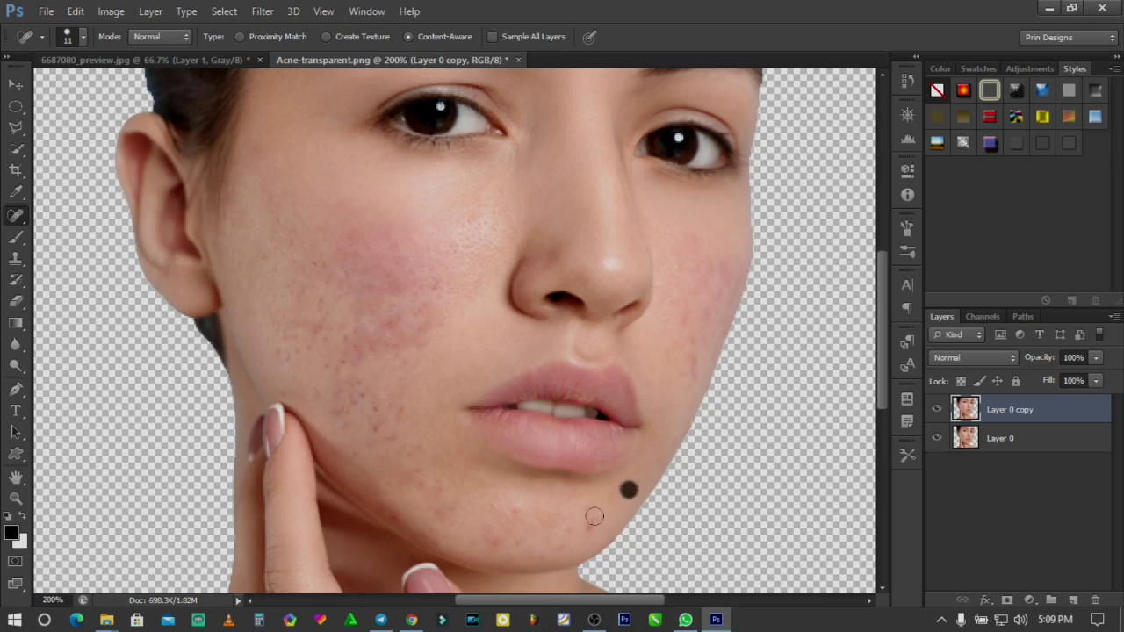
pyautogui.click(593, 530)
pyautogui.click(532, 524)
pyautogui.click(513, 511)
pyautogui.click(497, 536)
# Heal the remaining spots on the lower cheek and up toward the nose with the Spot Healing Brush
pyautogui.click(403, 414)
pyautogui.click(373, 405)
pyautogui.click(351, 399)
pyautogui.click(340, 416)
pyautogui.click(353, 407)
pyautogui.click(374, 373)
pyautogui.click(362, 361)
pyautogui.click(377, 363)
pyautogui.click(392, 338)
pyautogui.click(428, 314)
pyautogui.click(444, 291)
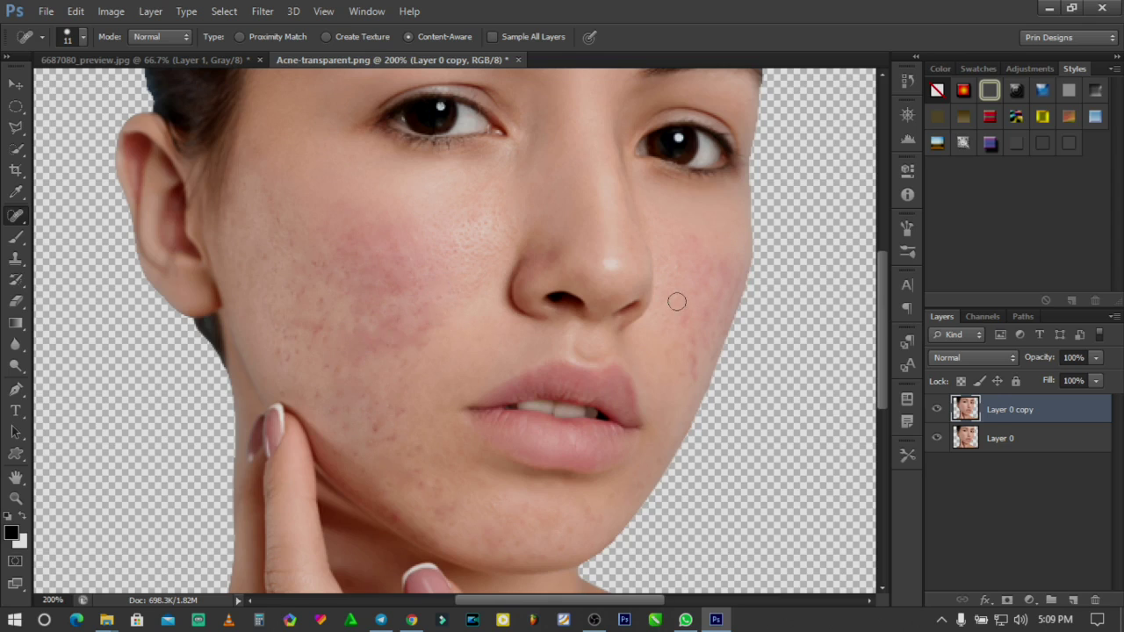
# Clean up the leftover marks on the outer cheek and down along the jaw with the Spot Healing Brush
pyautogui.click(318, 296)
pyautogui.click(319, 258)
pyautogui.click(297, 245)
pyautogui.click(288, 350)
pyautogui.click(278, 353)
pyautogui.click(319, 359)
pyautogui.click(335, 369)
pyautogui.click(319, 396)
pyautogui.click(326, 416)
pyautogui.click(342, 389)
pyautogui.click(367, 391)
pyautogui.click(375, 427)
pyautogui.click(393, 438)
pyautogui.click(413, 450)
pyautogui.click(414, 490)
pyautogui.click(394, 520)
pyautogui.scroll(3, 500, 526)
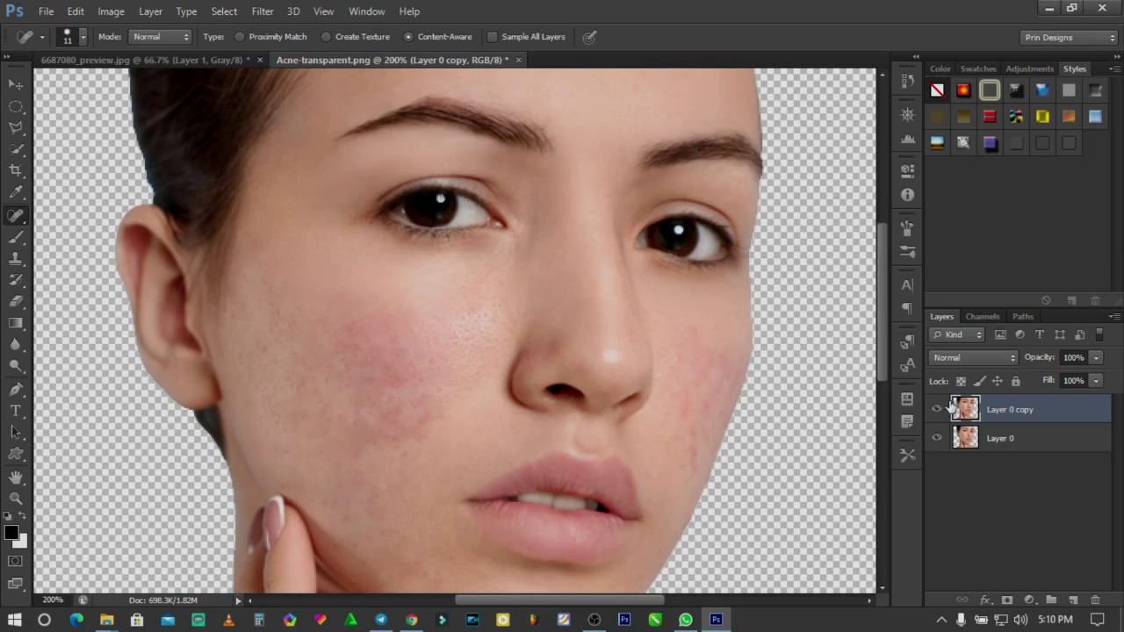
# Check the retouched layer against the original and heal the remaining spots on the far cheek with the Spot Healing Brush
pyautogui.click(937, 409)
pyautogui.click(938, 409)
pyautogui.click(692, 473)
pyautogui.moveTo(690, 456); pyautogui.dragTo(689, 432)
pyautogui.click(689, 406)
pyautogui.click(697, 400)
pyautogui.click(711, 352)
pyautogui.click(685, 390)
pyautogui.click(682, 369)
pyautogui.scroll(3, 539, 404)
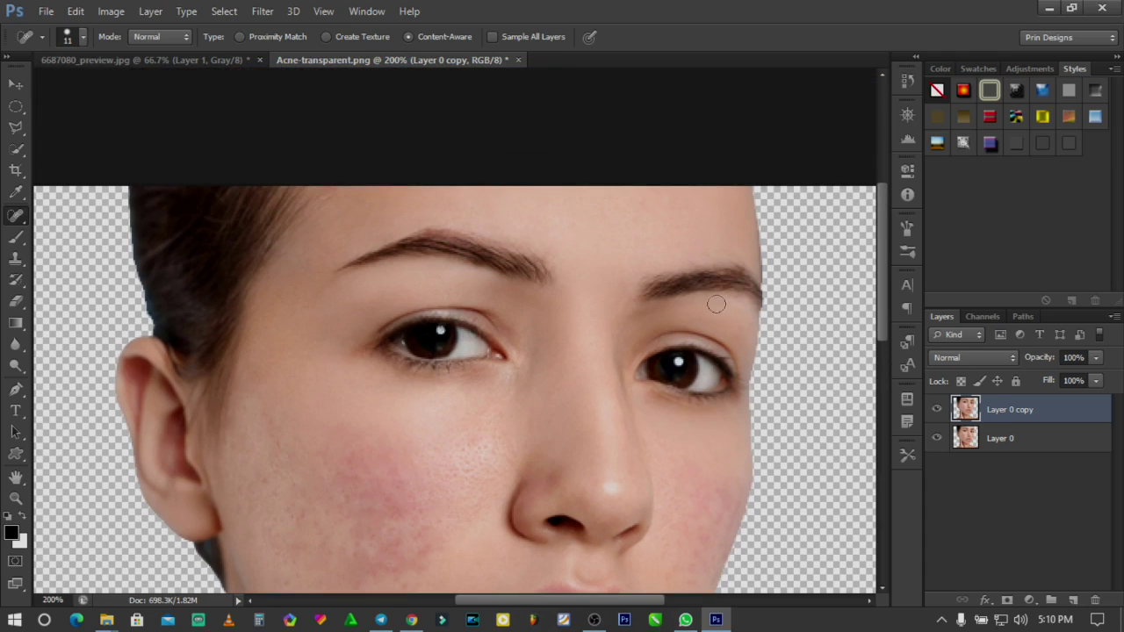
pyautogui.scroll(-1, 474, 500)
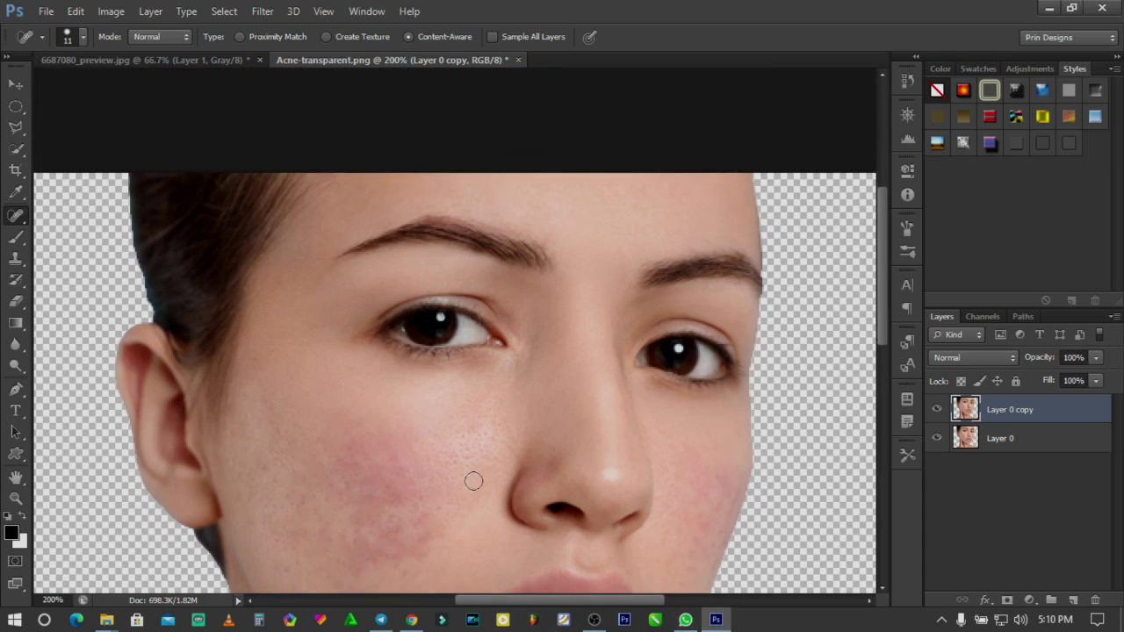
# Heal the scattered marks on the near cheek, along the jaw and around the chin with the Spot Healing Brush
pyautogui.click(259, 428)
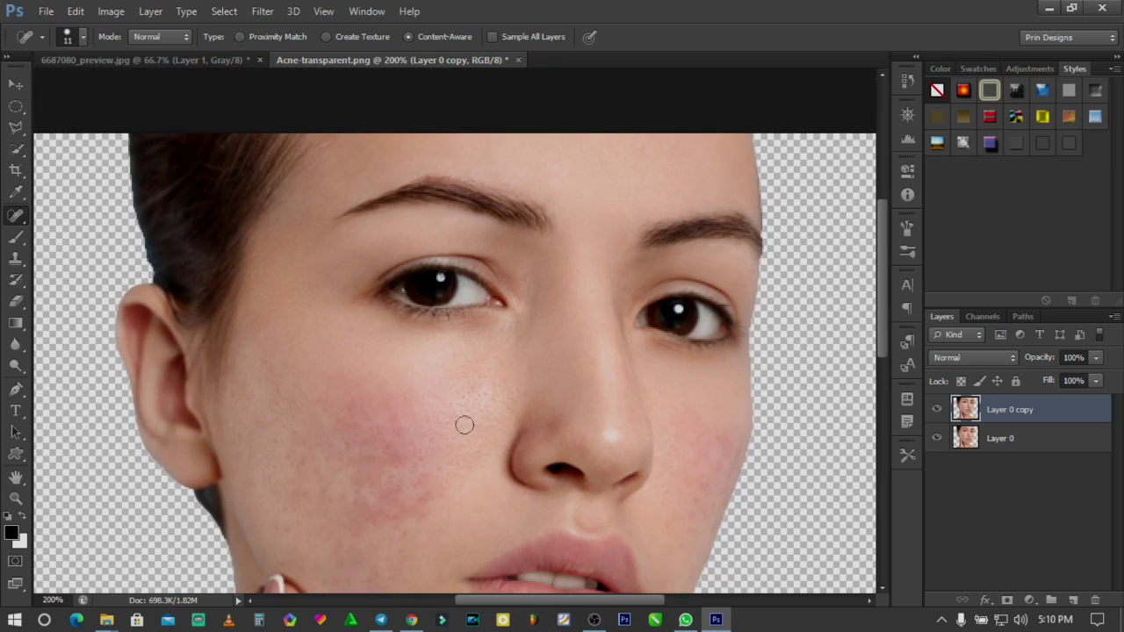
pyautogui.click(403, 480)
pyautogui.scroll(-5, 444, 466)
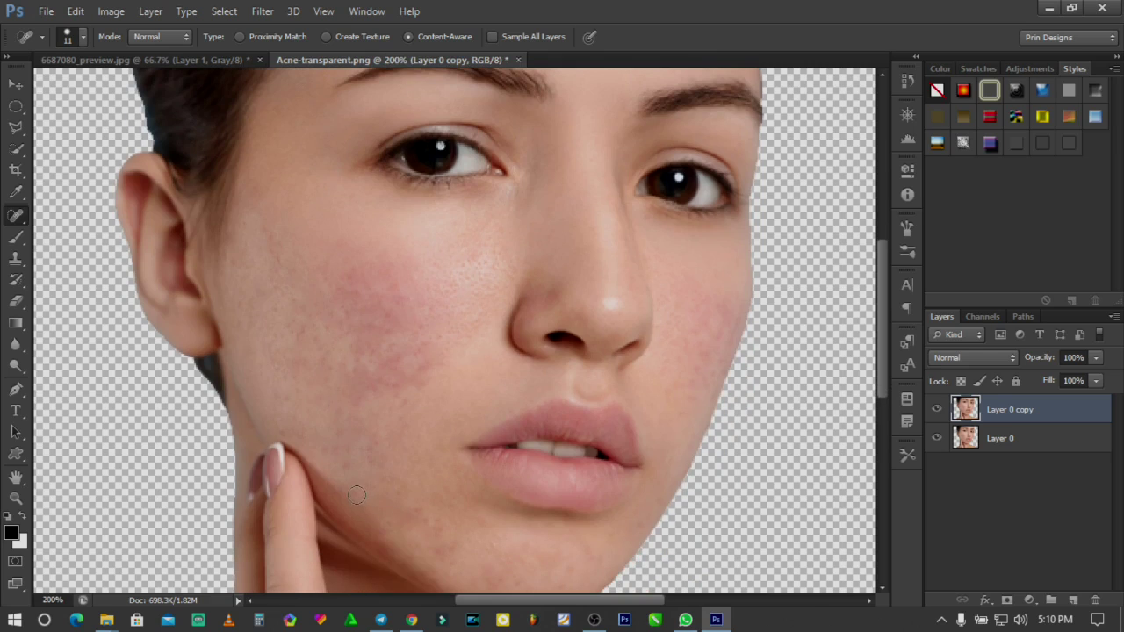
pyautogui.click(339, 488)
pyautogui.scroll(-5, 454, 520)
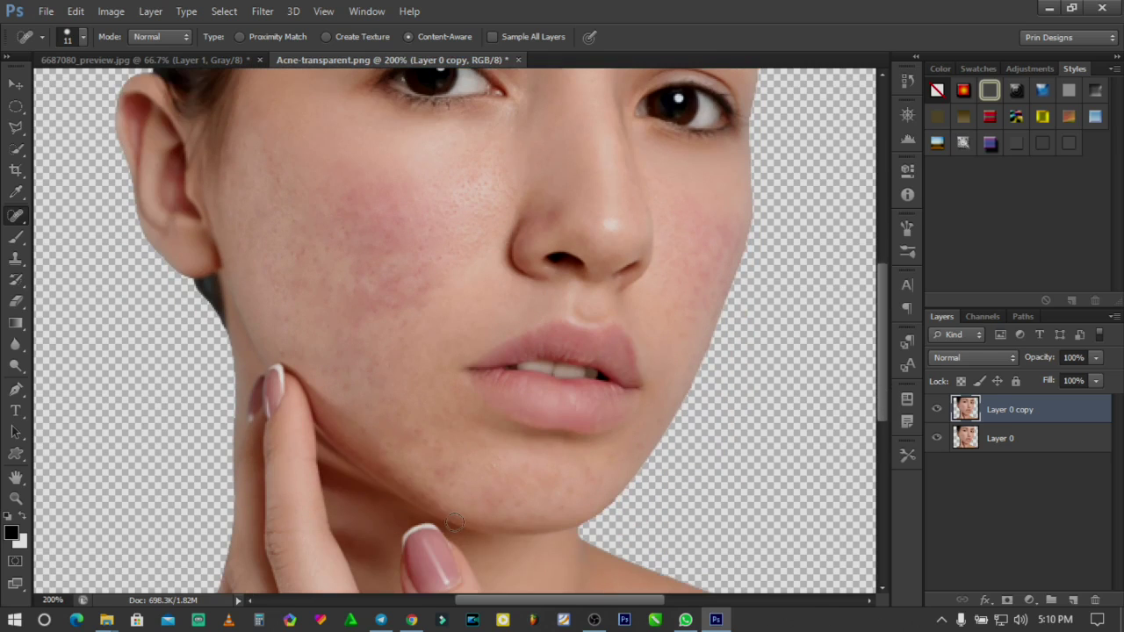
pyautogui.click(495, 421)
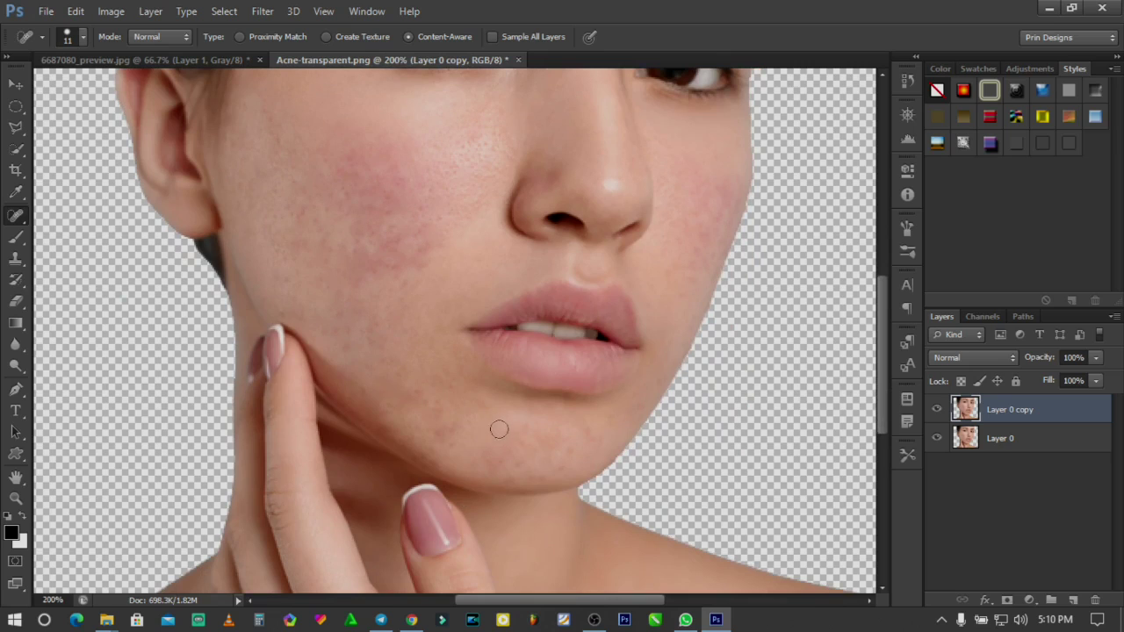
pyautogui.click(425, 407)
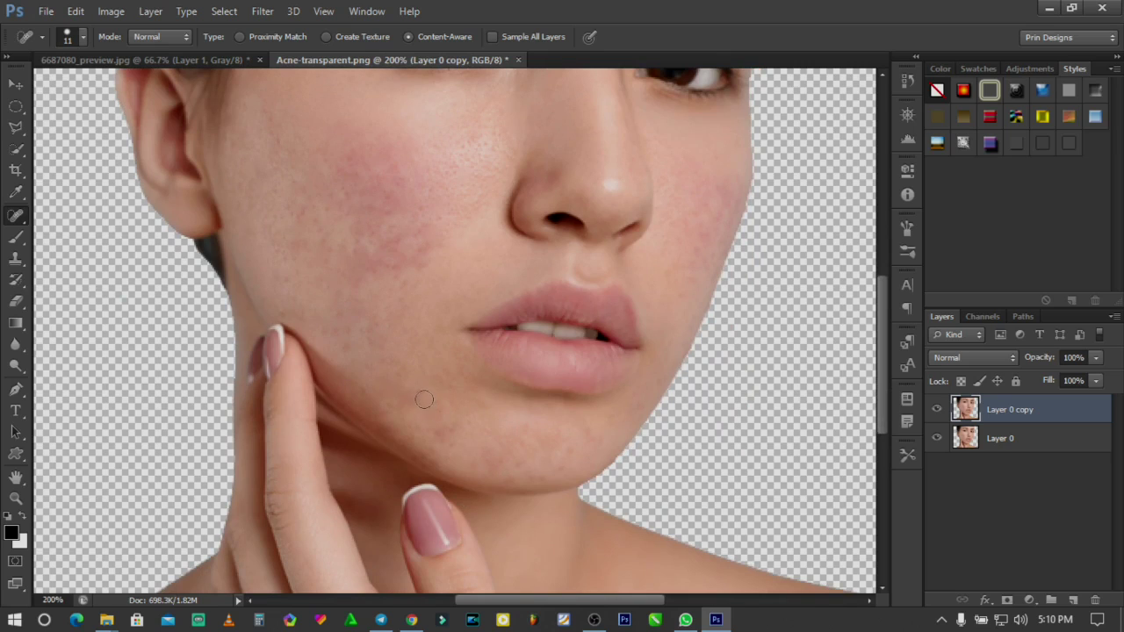
# Heal the blemishes across the reddened near cheek and up toward the ear with the Spot Healing Brush
pyautogui.click(390, 268)
pyautogui.moveTo(360, 239); pyautogui.dragTo(375, 260)
pyautogui.click(382, 229)
pyautogui.click(340, 180)
pyautogui.moveTo(283, 170); pyautogui.dragTo(304, 196)
pyautogui.click(273, 142)
# Smooth out the marks on the near cheek beside the nose with the Spot Healing Brush
pyautogui.scroll(3, 585, 389)
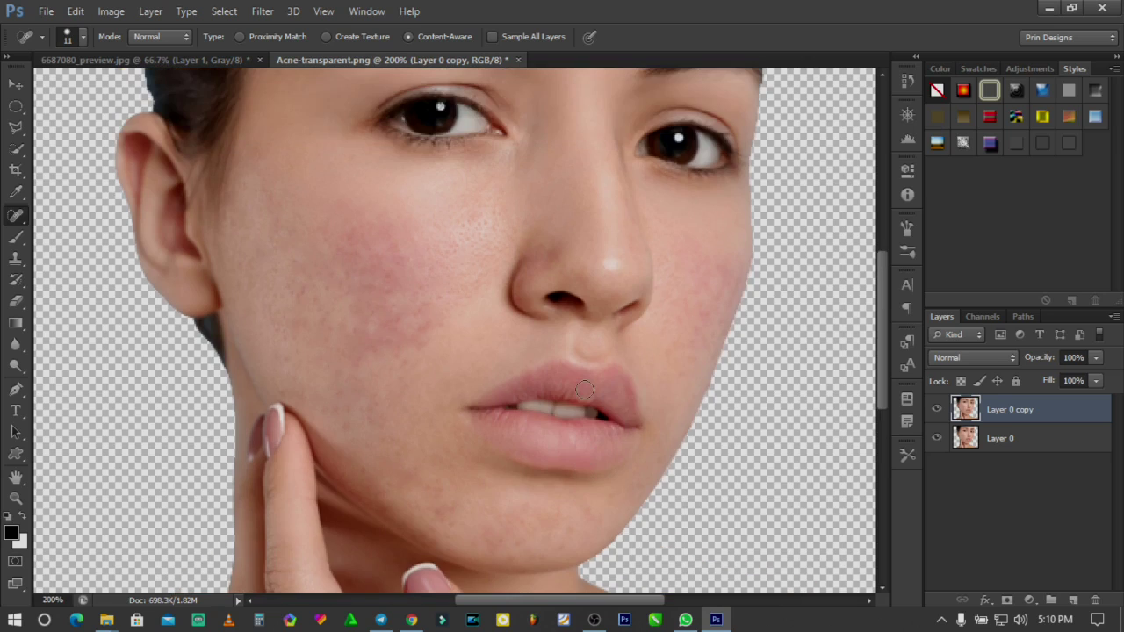
pyautogui.scroll(2, 581, 389)
pyautogui.moveTo(484, 289); pyautogui.dragTo(497, 316)
pyautogui.click(454, 273)
pyautogui.scroll(3, 444, 366)
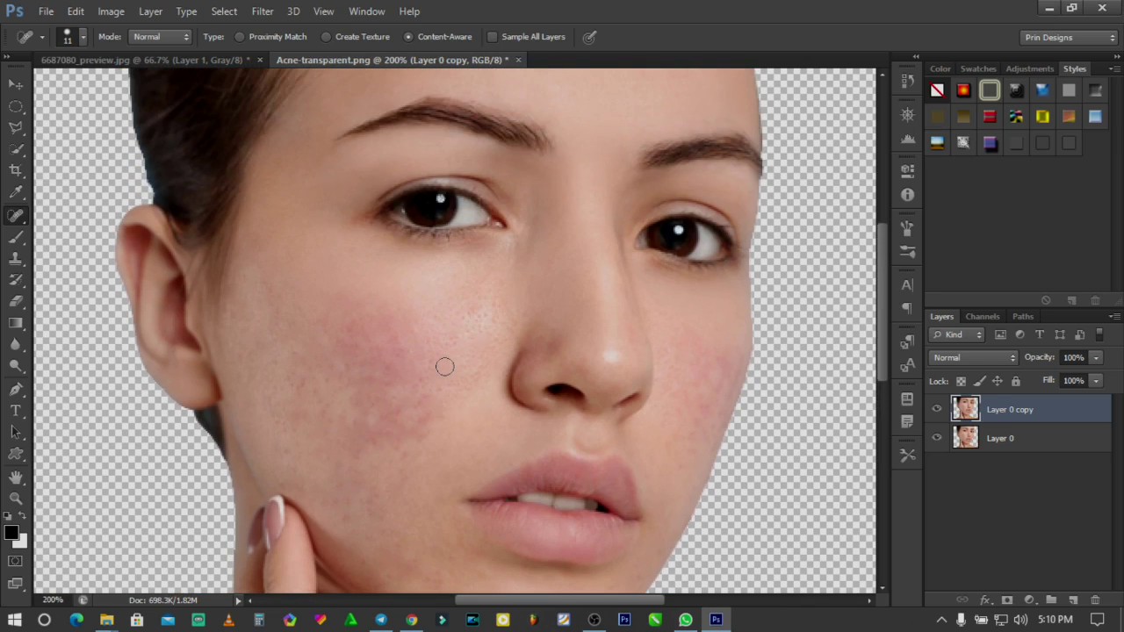
# Compare the face before and after healing by hiding and showing the Layer 0 copy
pyautogui.click(936, 410)
pyautogui.click(937, 410)
pyautogui.click(937, 410)
pyautogui.click(936, 409)
# Select the face with the Quick Selection tool, subtracting the hair, ear, neck and fingers from the selection
pyautogui.hotkey('ctrl', '0')
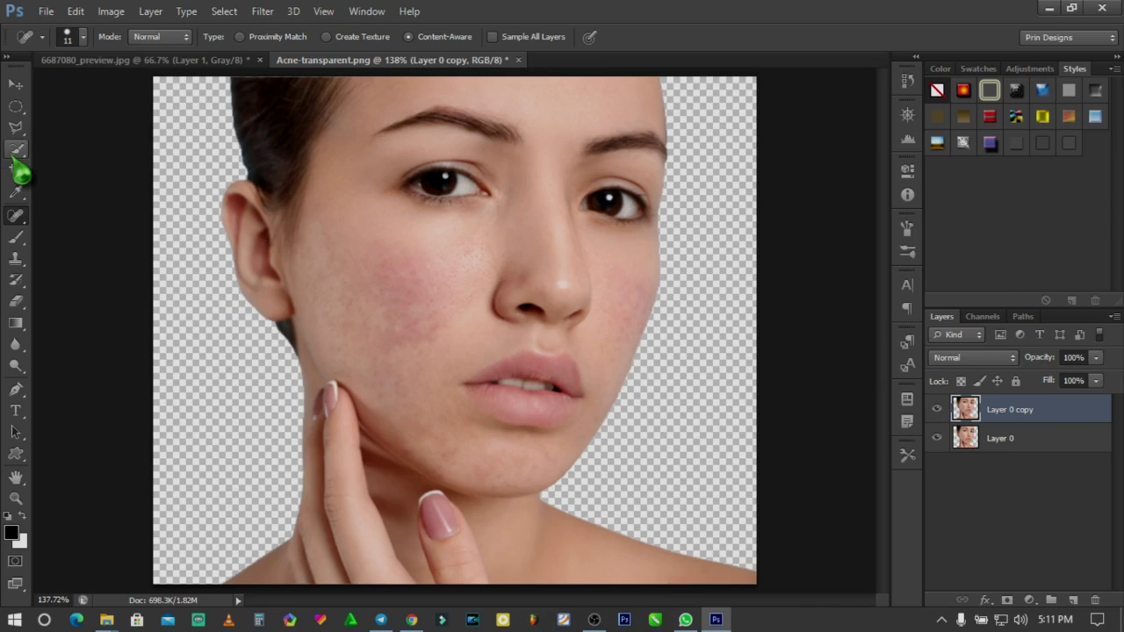
pyautogui.moveTo(14, 149)
pyautogui.mouseDown()
pyautogui.moveTo(68, 159)
pyautogui.moveTo(88, 147)
pyautogui.mouseUp()
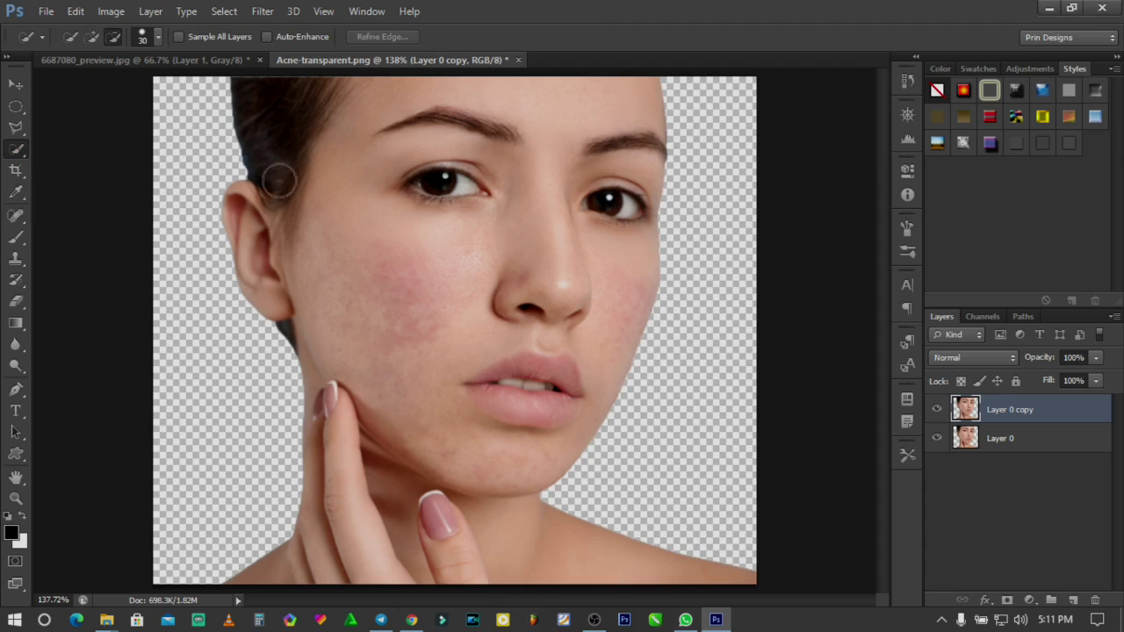
pyautogui.moveTo(410, 96)
pyautogui.mouseDown()
pyautogui.moveTo(618, 104)
pyautogui.moveTo(620, 285)
pyautogui.moveTo(606, 373)
pyautogui.moveTo(514, 474)
pyautogui.moveTo(461, 467)
pyautogui.mouseUp()
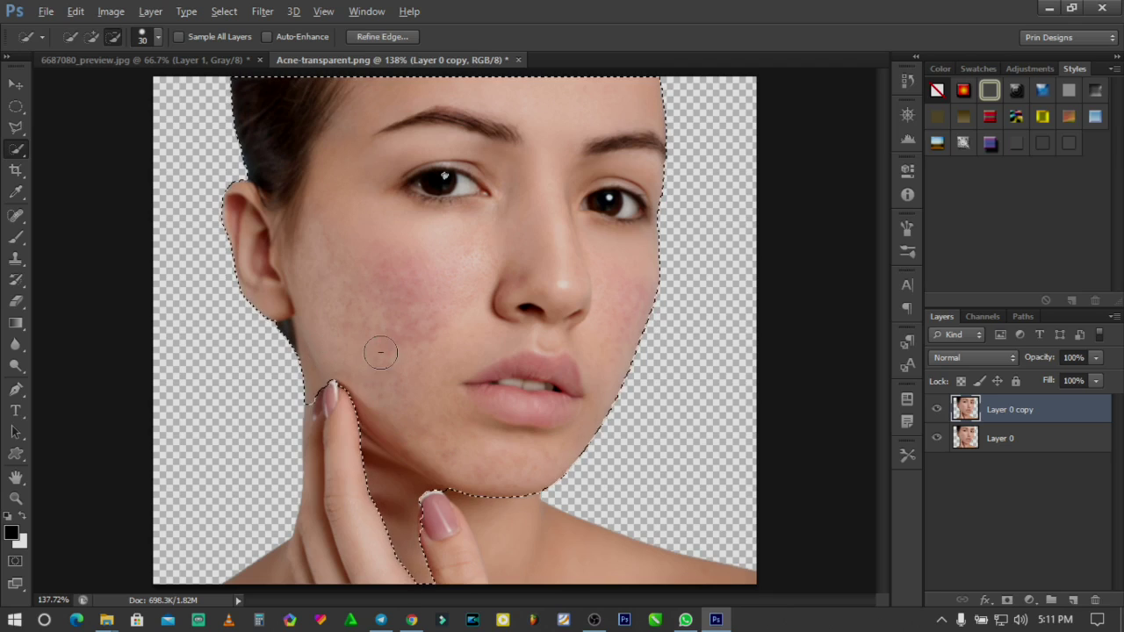
pyautogui.press('alt')
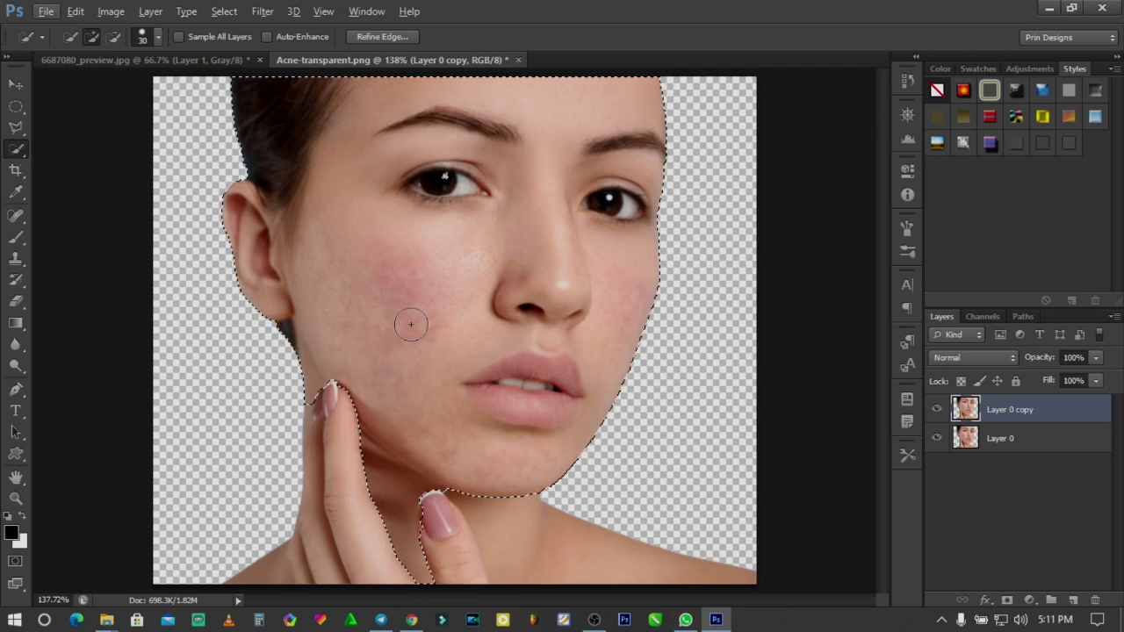
pyautogui.click(112, 37)
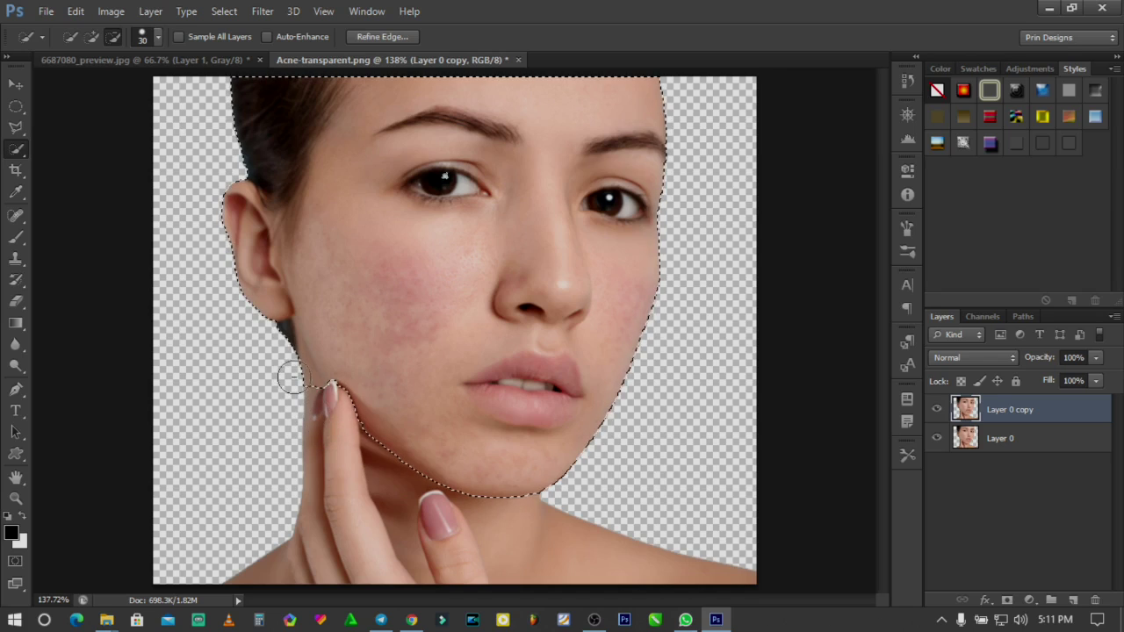
pyautogui.moveTo(267, 322)
pyautogui.mouseDown()
pyautogui.moveTo(258, 229)
pyautogui.moveTo(283, 155)
pyautogui.moveTo(287, 215)
pyautogui.moveTo(305, 141)
pyautogui.moveTo(298, 111)
pyautogui.moveTo(248, 290)
pyautogui.moveTo(267, 263)
pyautogui.moveTo(274, 312)
pyautogui.mouseUp()
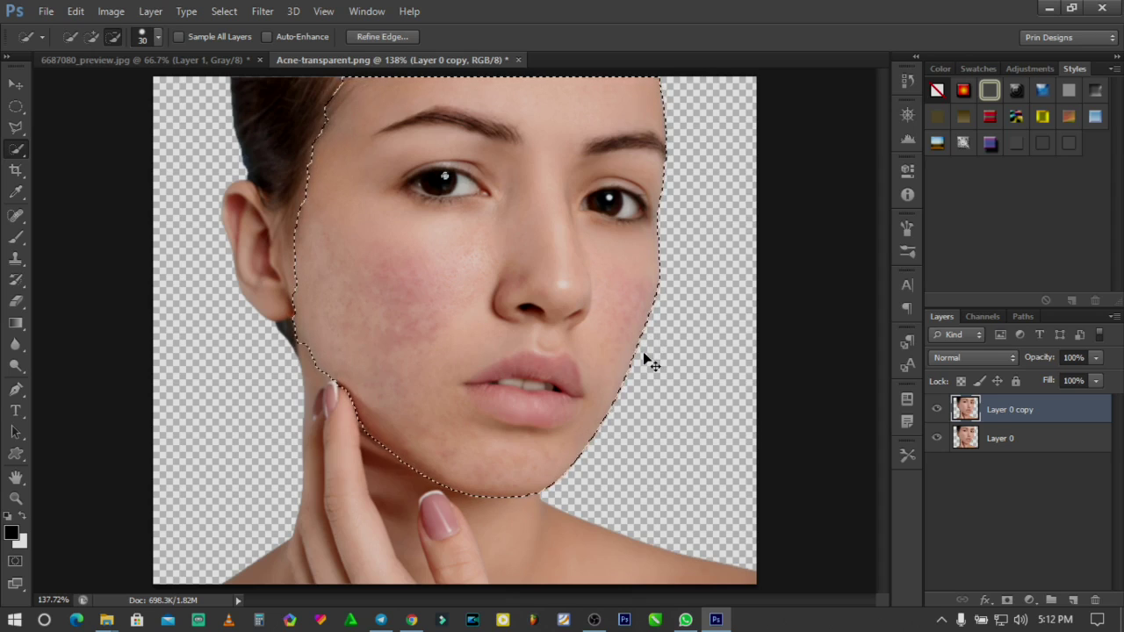
# Copy the selected face to a new layer and check it in isolation from the other layers
pyautogui.hotkey('ctrl', 'j')
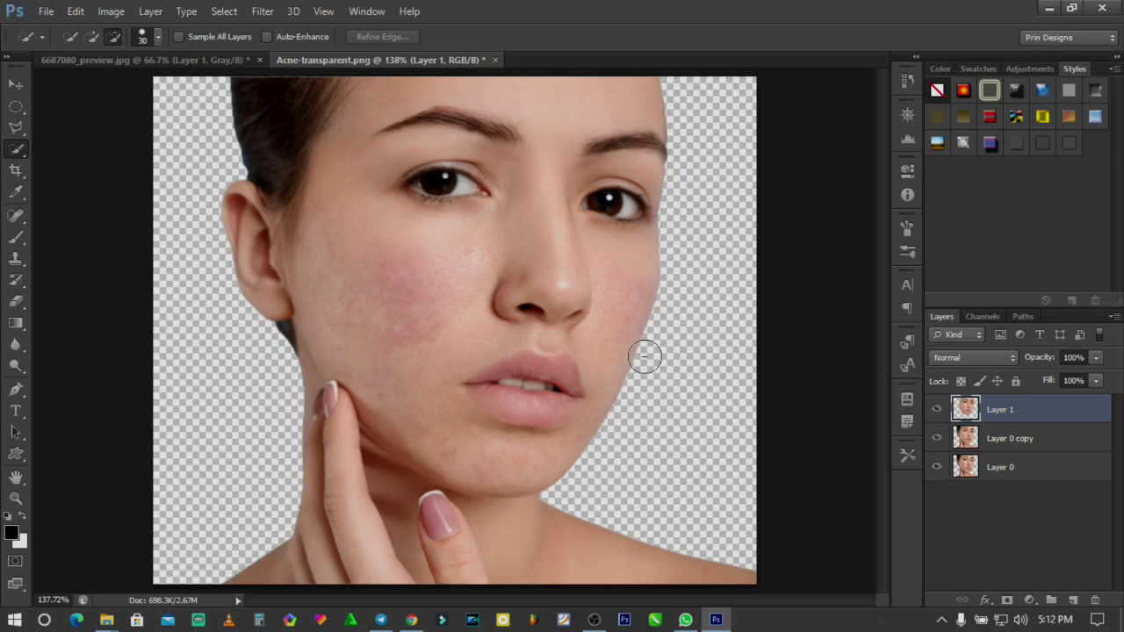
pyautogui.click(16, 83)
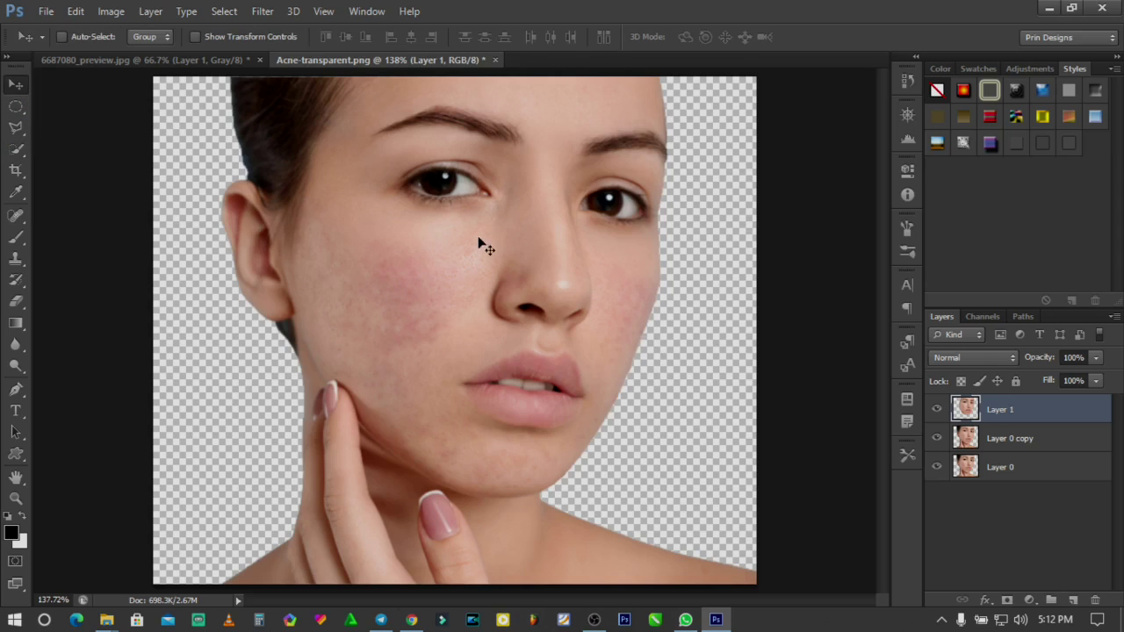
pyautogui.keyDown('alt'); pyautogui.click(936, 411); pyautogui.keyUp('alt')
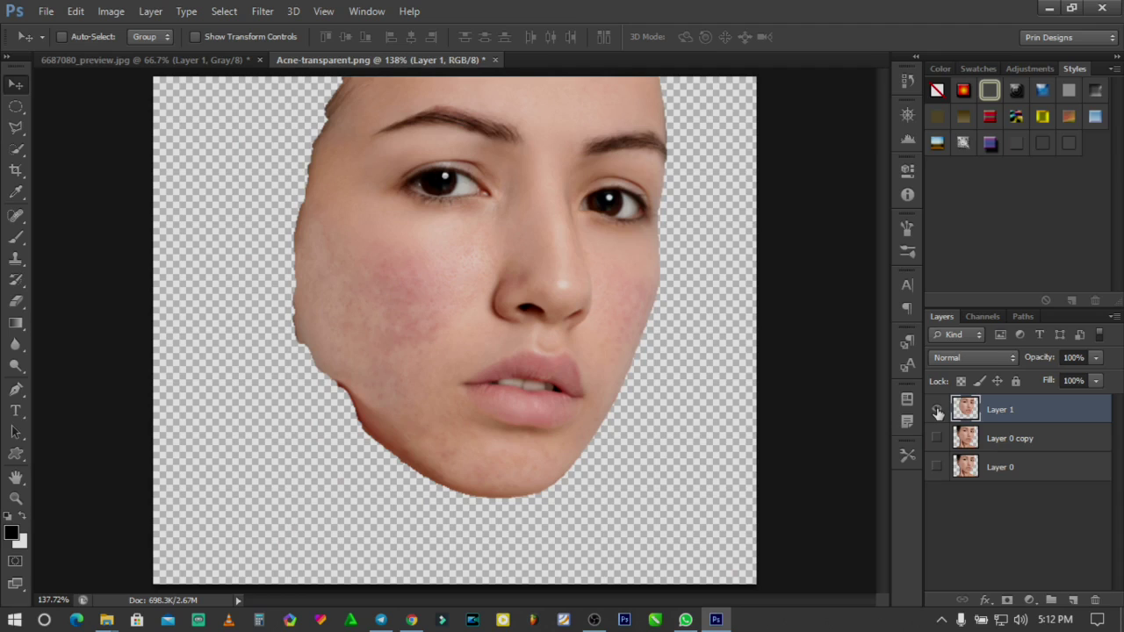
pyautogui.keyDown('alt'); pyautogui.click(937, 411); pyautogui.keyUp('alt')
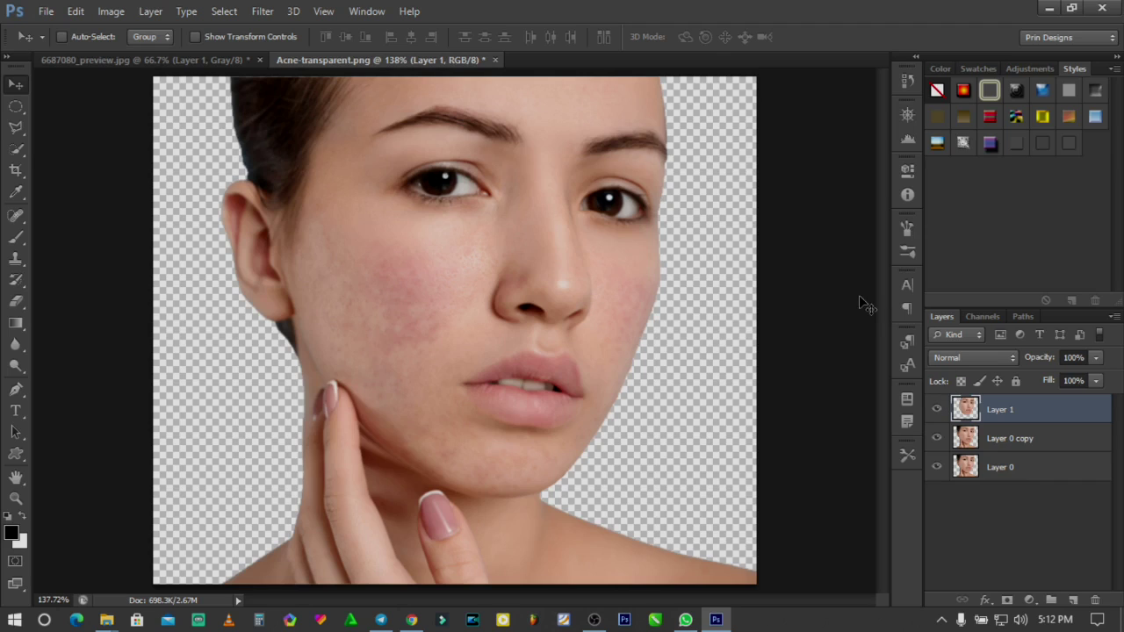
# Apply a Gaussian Blur with a radius of 1.6 pixels to Layer 1 and mask the layer to the face outline
pyautogui.click(263, 12)
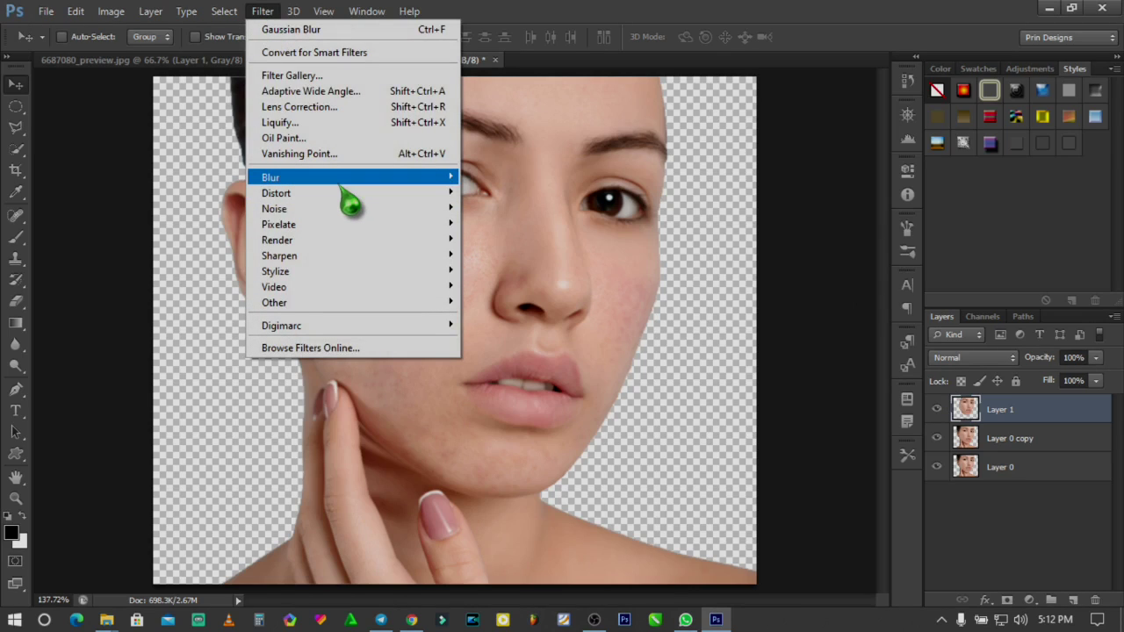
pyautogui.moveTo(350, 183)
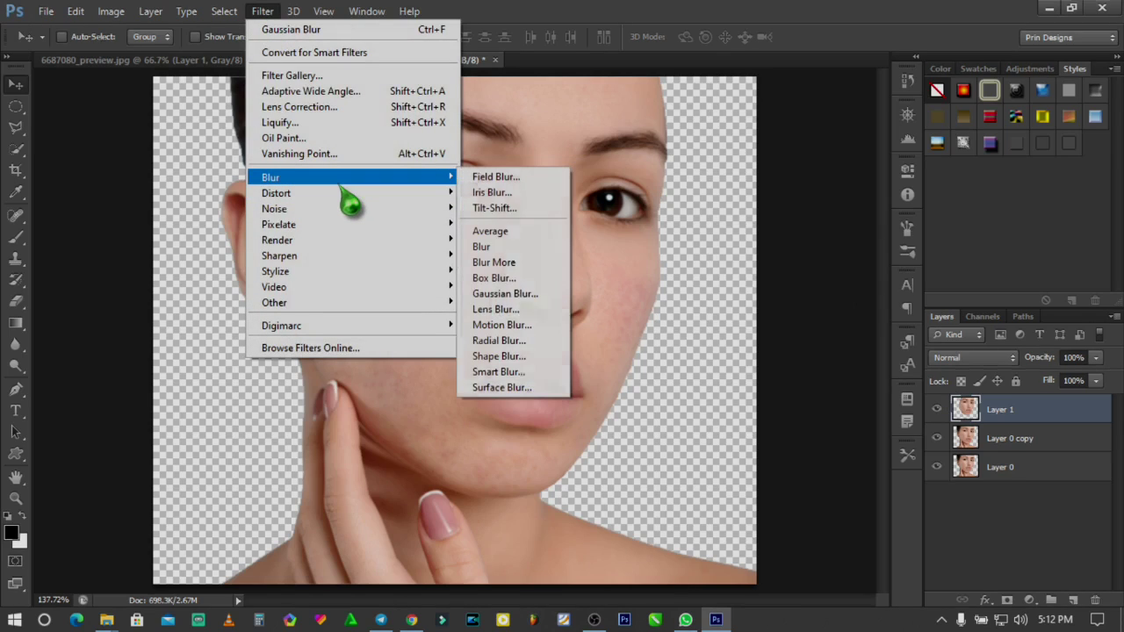
pyautogui.click(503, 294)
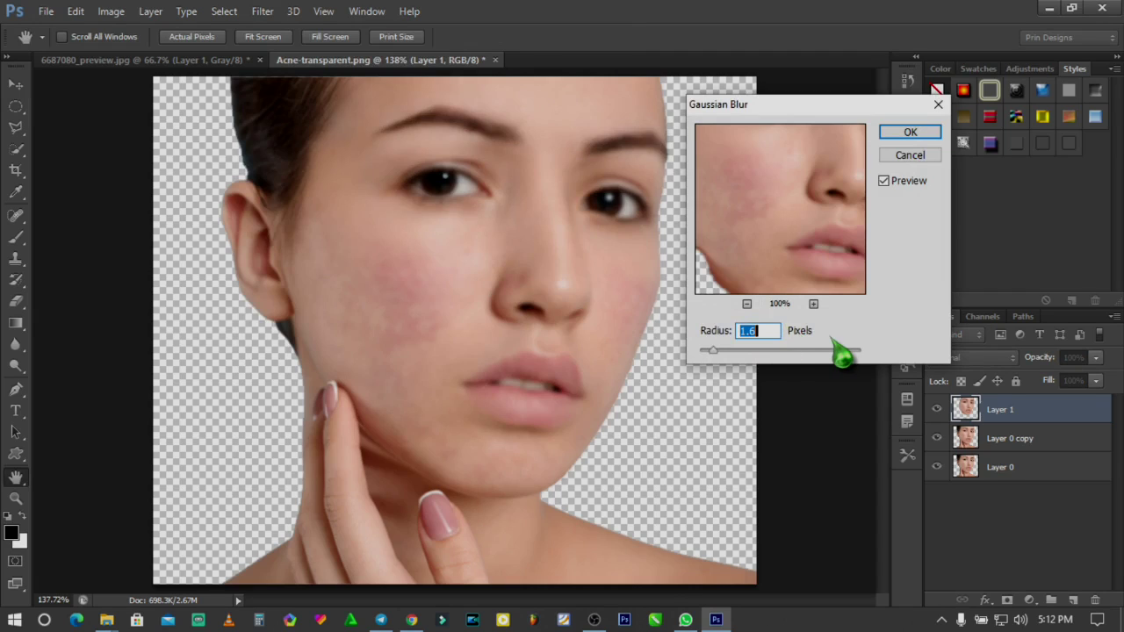
pyautogui.write('1.6')
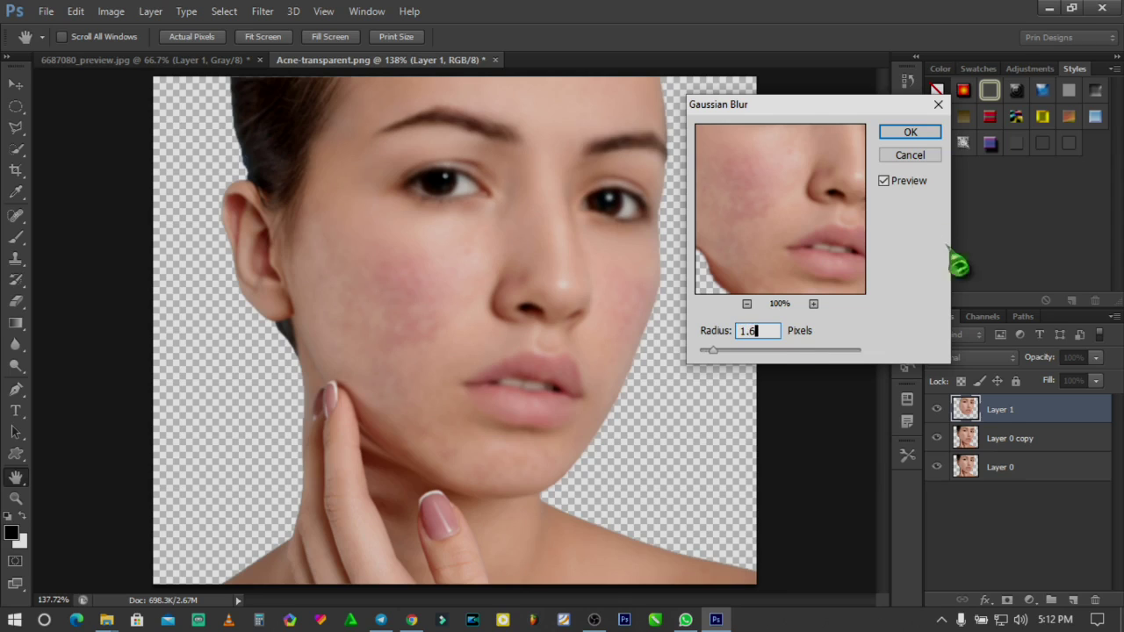
pyautogui.click(911, 133)
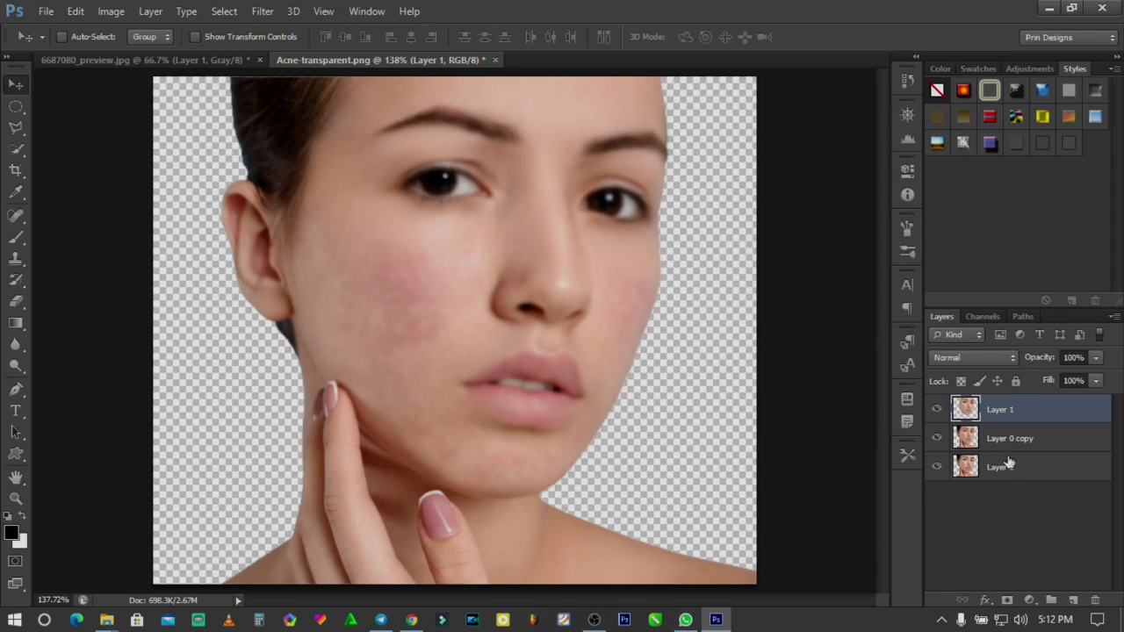
pyautogui.keyDown('ctrl'); pyautogui.click(964, 411); pyautogui.keyUp('ctrl')
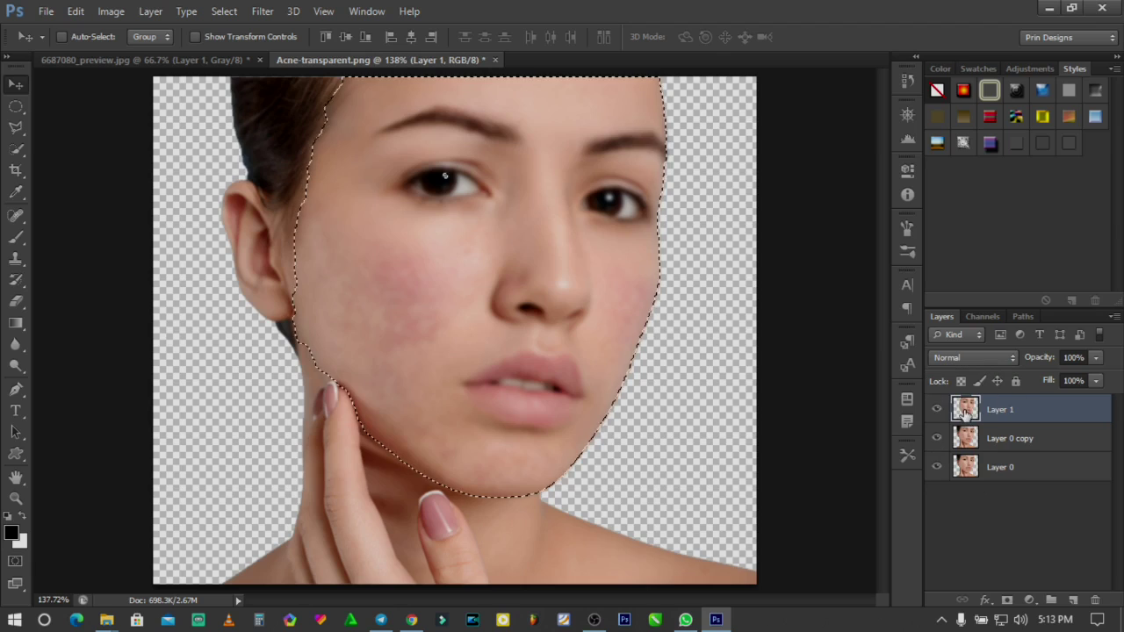
pyautogui.click(1006, 599)
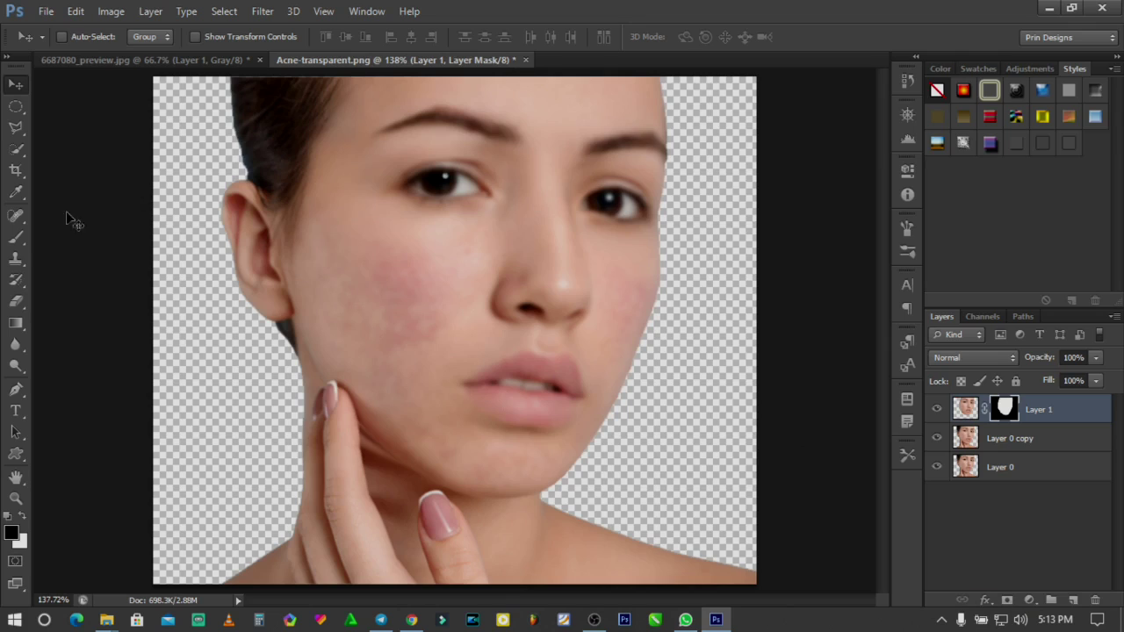
# Paint black over both eyes on Layer 1's mask with a size 40 brush to remove the blur there
pyautogui.click(16, 237)
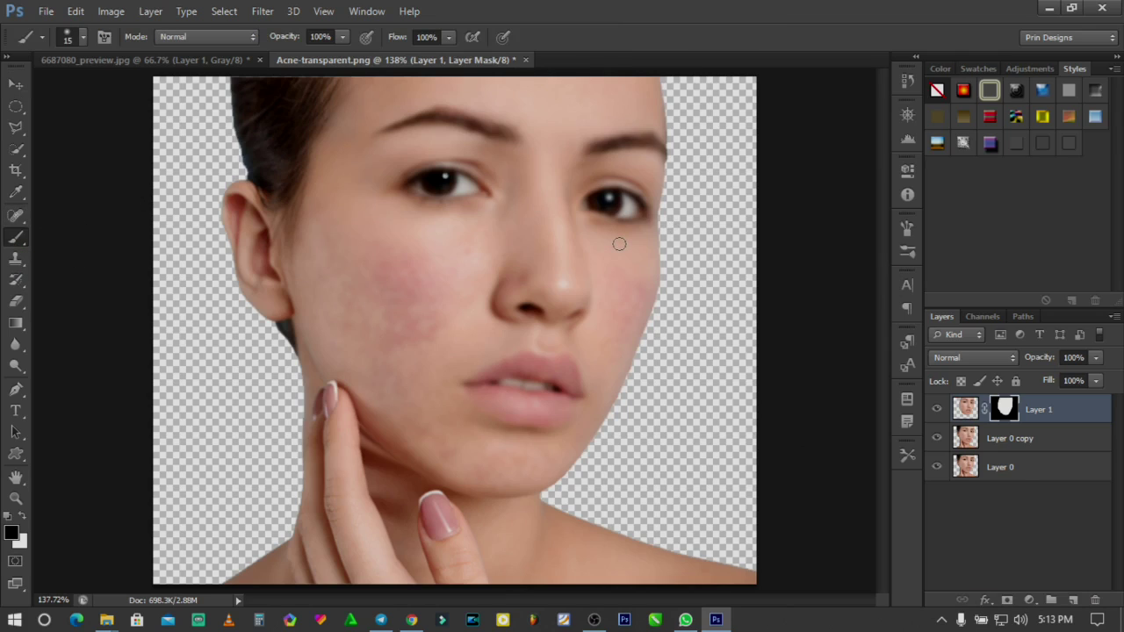
pyautogui.press(']')
pyautogui.press(']')
pyautogui.press(']')
pyautogui.press(']')
pyautogui.press(']')
pyautogui.moveTo(612, 207)
pyautogui.mouseDown()
pyautogui.moveTo(644, 213)
pyautogui.moveTo(588, 184)
pyautogui.moveTo(618, 172)
pyautogui.moveTo(654, 202)
pyautogui.moveTo(591, 187)
pyautogui.moveTo(589, 205)
pyautogui.moveTo(612, 223)
pyautogui.moveTo(636, 223)
pyautogui.moveTo(642, 214)
pyautogui.moveTo(589, 199)
pyautogui.moveTo(620, 204)
pyautogui.mouseUp()
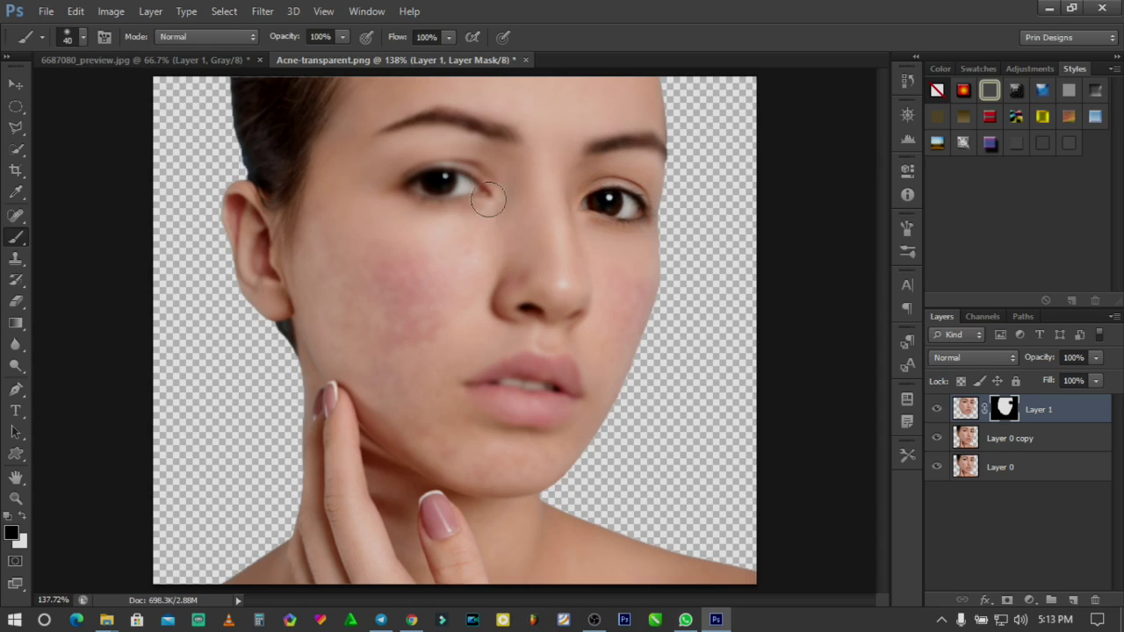
pyautogui.moveTo(430, 173)
pyautogui.mouseDown()
pyautogui.moveTo(486, 181)
pyautogui.moveTo(421, 169)
pyautogui.moveTo(401, 194)
pyautogui.moveTo(482, 190)
pyautogui.moveTo(399, 182)
pyautogui.moveTo(425, 170)
pyautogui.moveTo(463, 169)
pyautogui.moveTo(486, 191)
pyautogui.mouseUp()
# Mask the blur off the lips, nostrils and eyebrows, reducing the brush size to 30 and 20 for the finer areas
pyautogui.moveTo(480, 384)
pyautogui.mouseDown()
pyautogui.moveTo(509, 371)
pyautogui.moveTo(566, 372)
pyautogui.moveTo(576, 402)
pyautogui.moveTo(516, 392)
pyautogui.moveTo(572, 408)
pyautogui.moveTo(548, 421)
pyautogui.moveTo(507, 418)
pyautogui.moveTo(466, 381)
pyautogui.moveTo(500, 415)
pyautogui.moveTo(556, 431)
pyautogui.moveTo(548, 394)
pyautogui.moveTo(501, 394)
pyautogui.moveTo(563, 384)
pyautogui.moveTo(525, 365)
pyautogui.moveTo(557, 365)
pyautogui.moveTo(575, 396)
pyautogui.mouseUp()
pyautogui.press('[')
pyautogui.press('[')
pyautogui.moveTo(529, 318)
pyautogui.mouseDown()
pyautogui.moveTo(561, 319)
pyautogui.moveTo(581, 302)
pyautogui.moveTo(567, 324)
pyautogui.moveTo(504, 304)
pyautogui.moveTo(497, 282)
pyautogui.moveTo(507, 321)
pyautogui.moveTo(533, 327)
pyautogui.moveTo(576, 317)
pyautogui.moveTo(577, 302)
pyautogui.moveTo(555, 297)
pyautogui.moveTo(586, 296)
pyautogui.moveTo(579, 325)
pyautogui.moveTo(503, 295)
pyautogui.mouseUp()
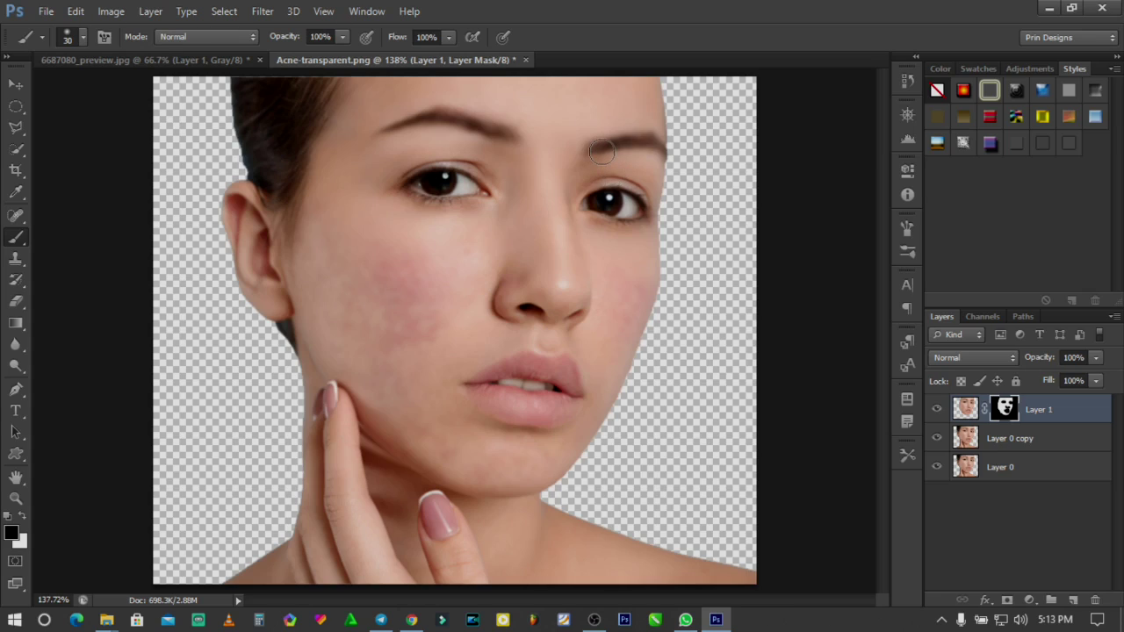
pyautogui.press('[')
pyautogui.hotkey('ctrl', '-')
pyautogui.hotkey('ctrl', '-')
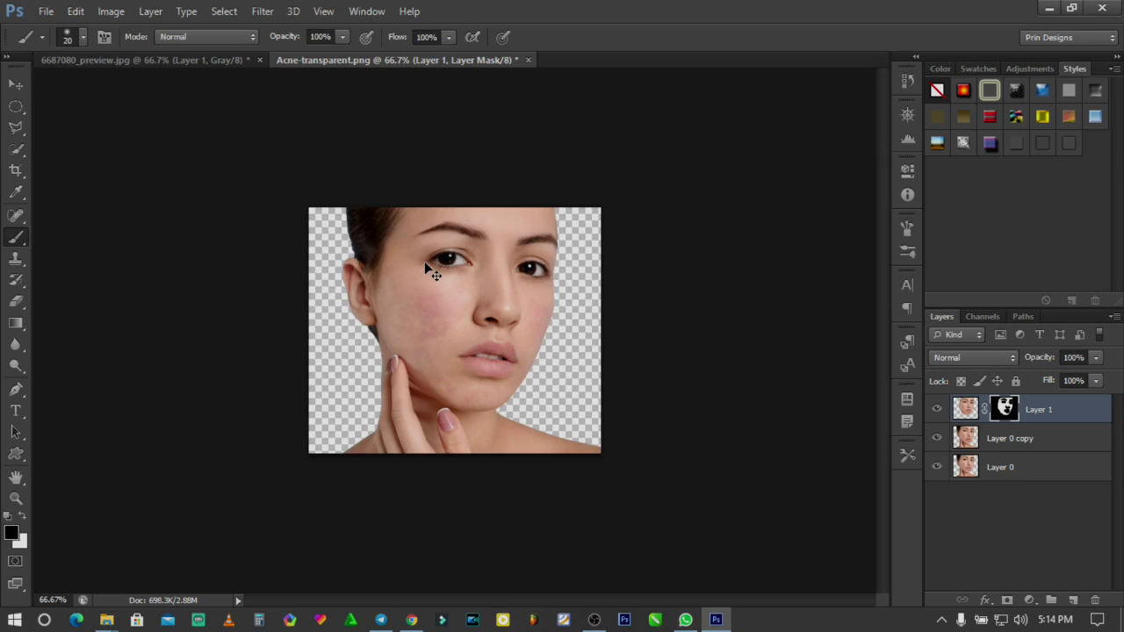
pyautogui.hotkey('ctrl', '+')
pyautogui.hotkey('ctrl', '+')
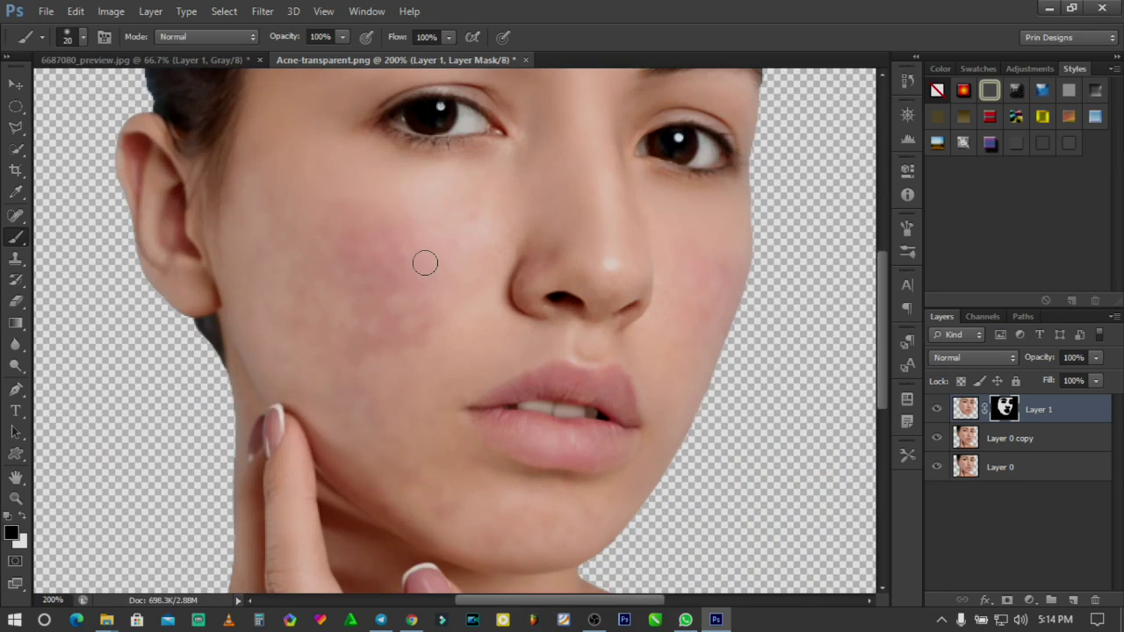
pyautogui.scroll(5, 425, 264)
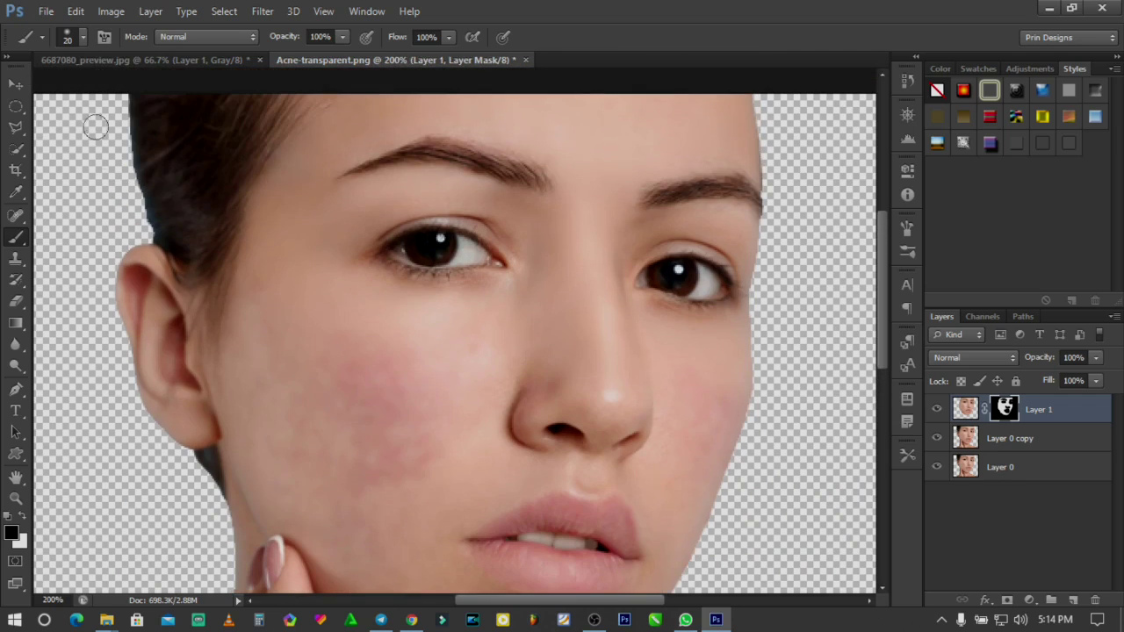
# Duplicate the eyelash layer from 6687080_preview.jpg into the Acne-transparent.png document as Layer 2
pyautogui.click(140, 61)
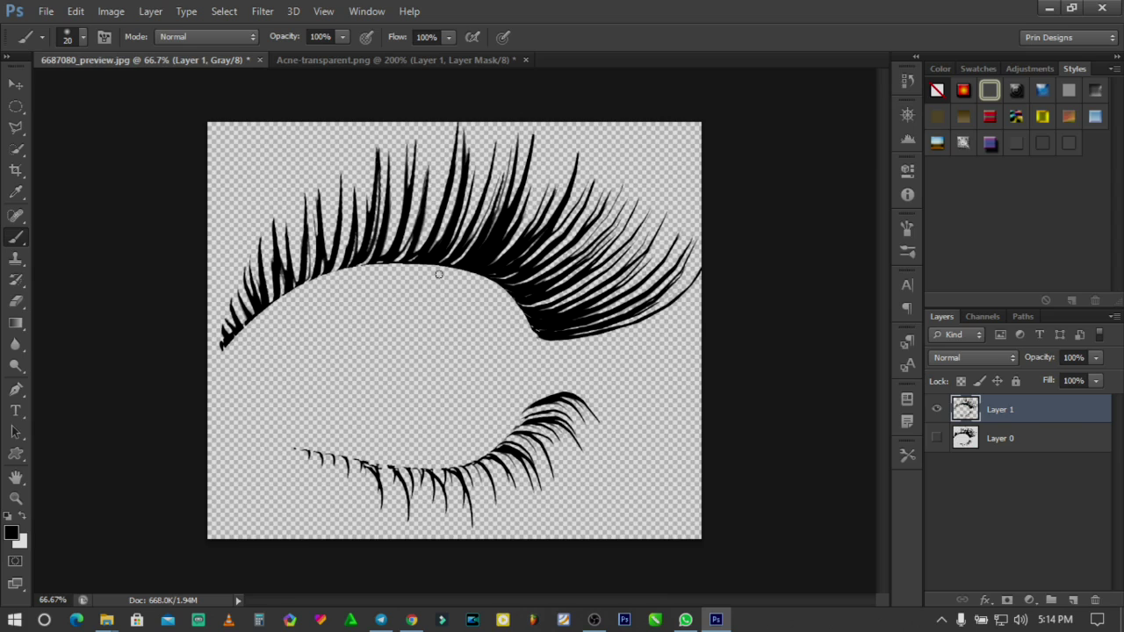
pyautogui.press('v')
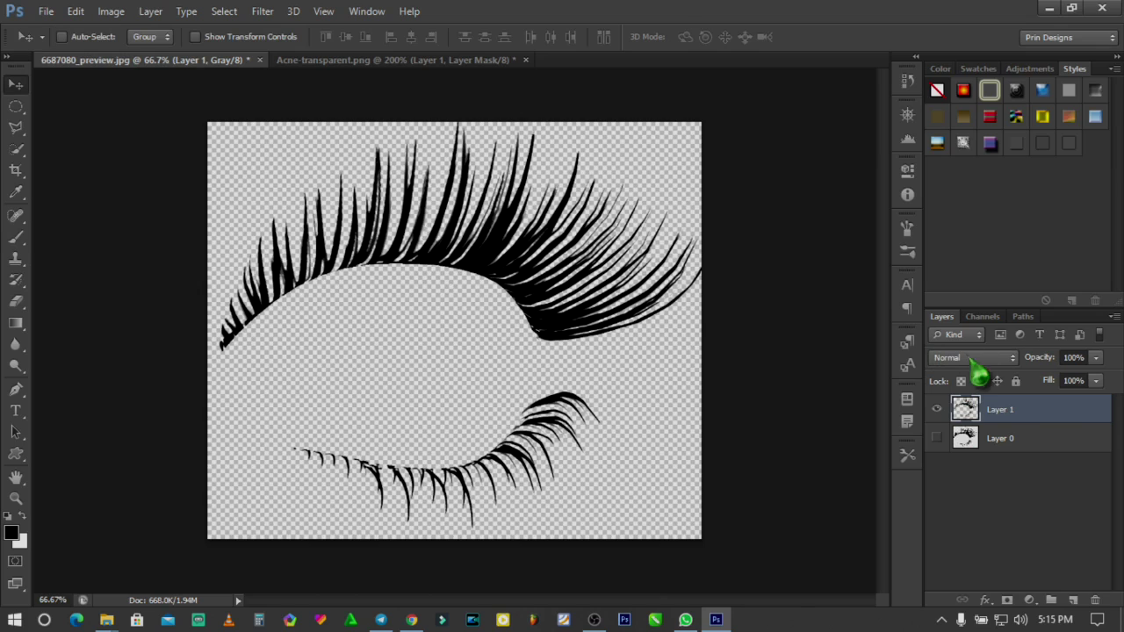
pyautogui.click(1006, 414)
pyautogui.rightClick(1009, 422)
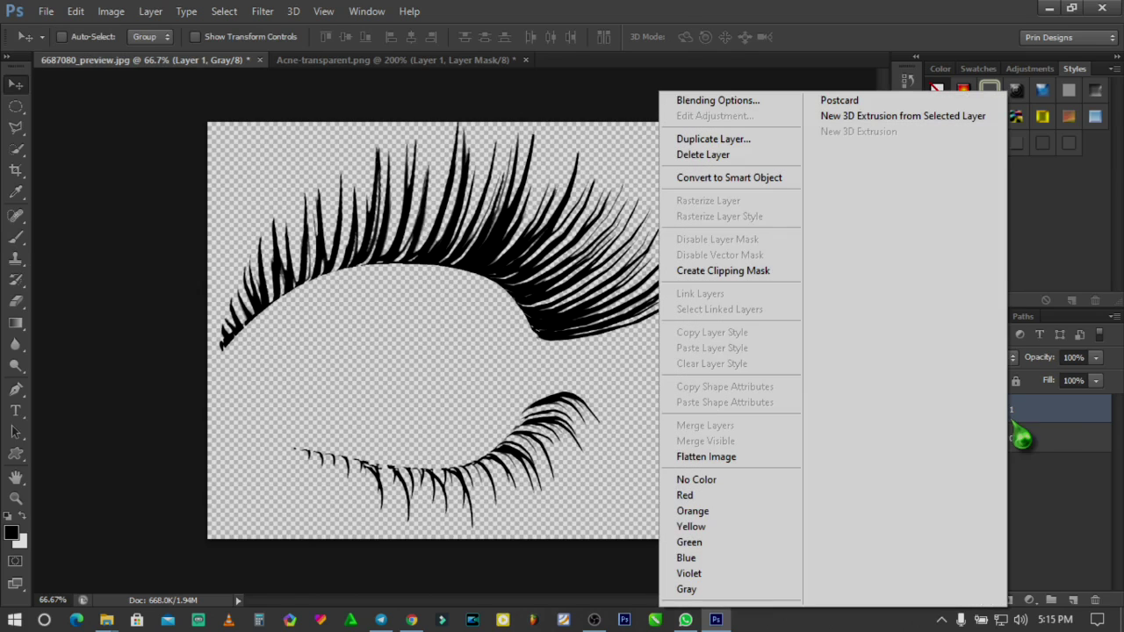
pyautogui.click(713, 141)
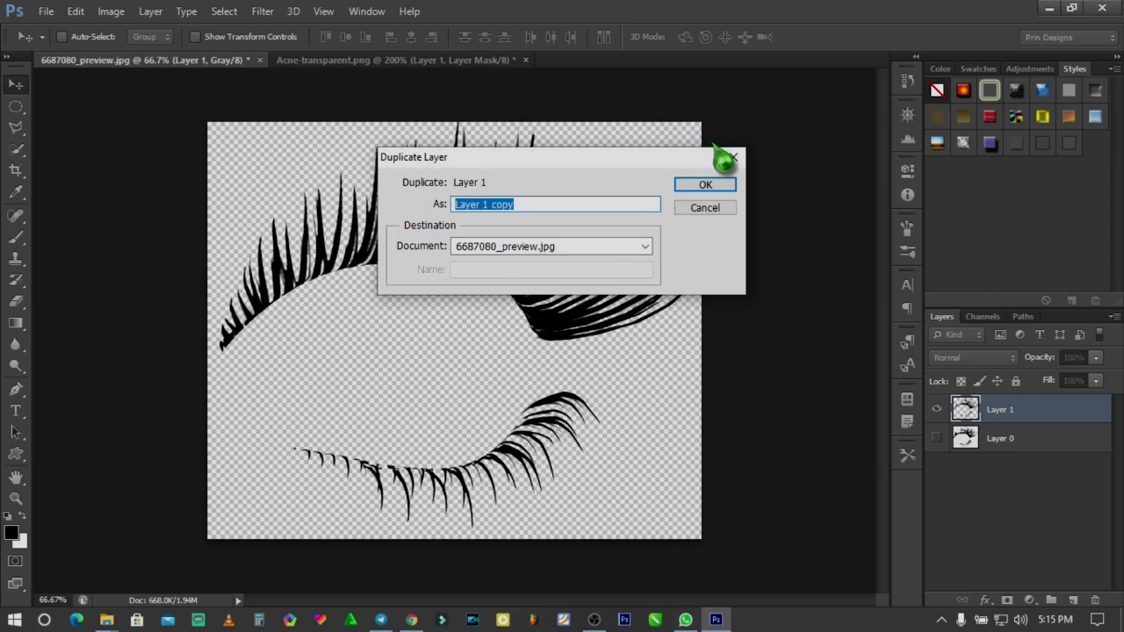
pyautogui.click(601, 254)
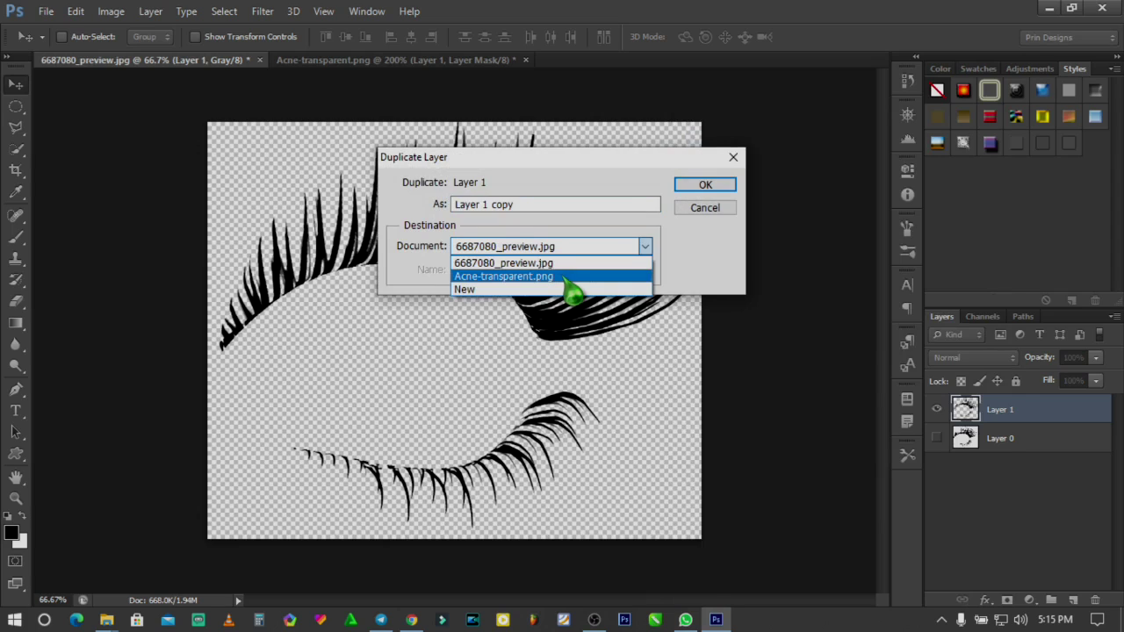
pyautogui.click(566, 281)
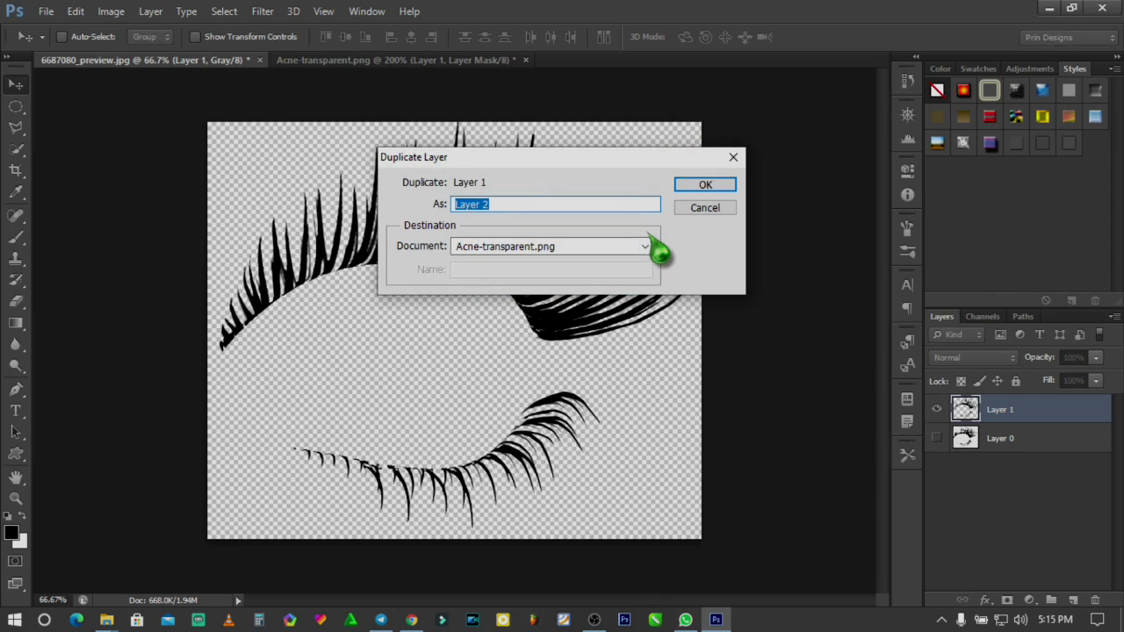
pyautogui.click(706, 188)
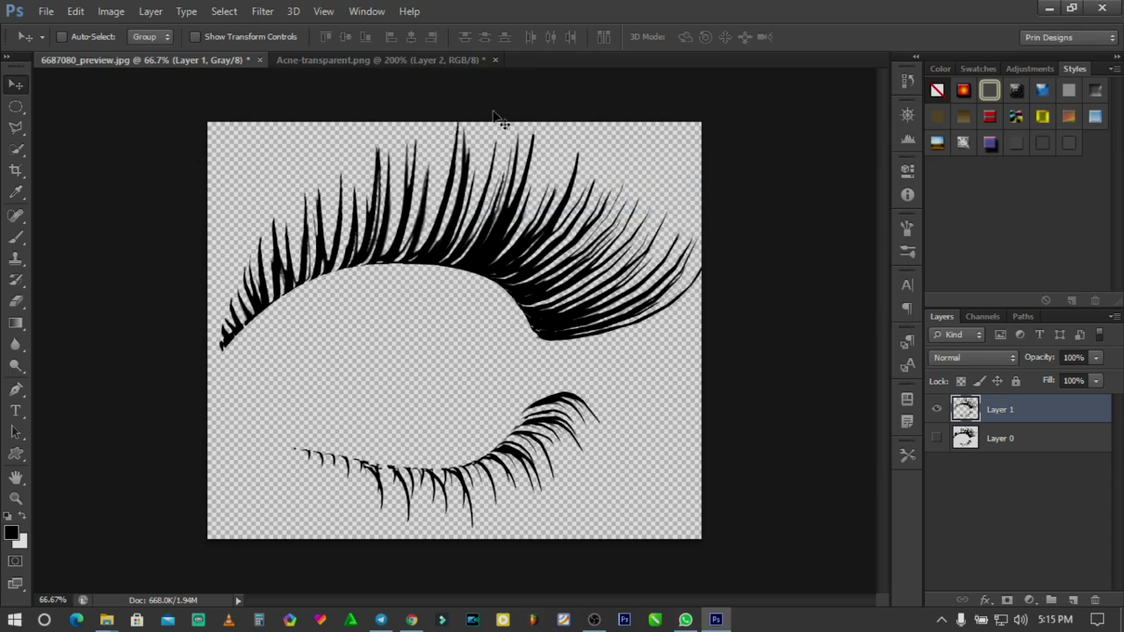
# In Acne-transparent.png, scale the eyelashes on Layer 2 down to about 14% and move them onto the cheek below the eye beside the ear
pyautogui.click(374, 61)
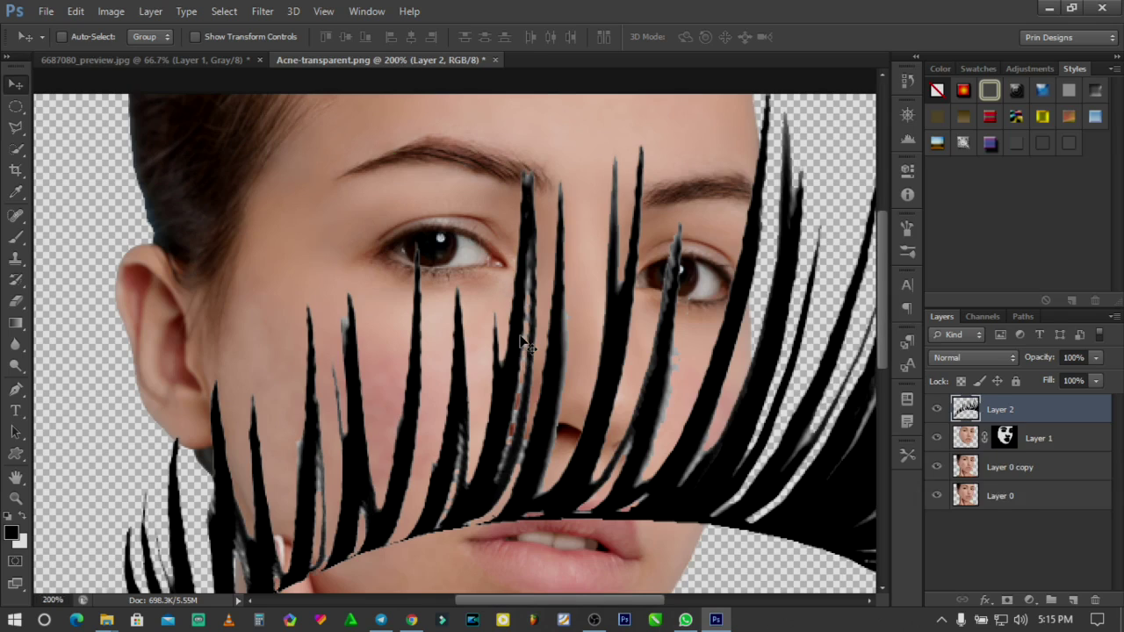
pyautogui.hotkey('ctrl', '0')
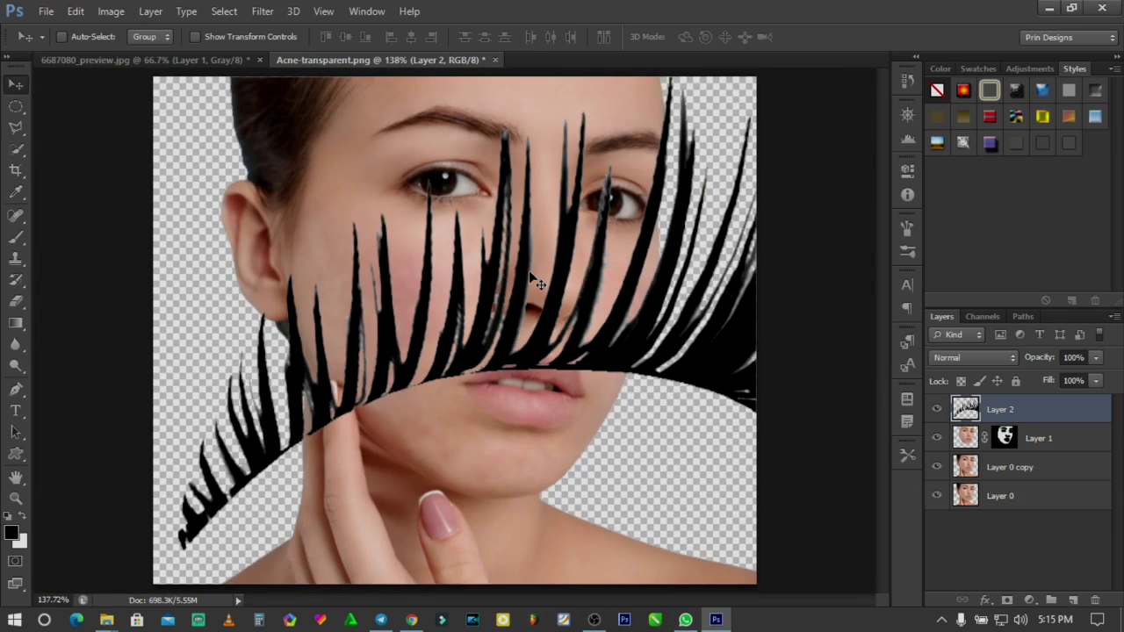
pyautogui.hotkey('ctrl', '-')
pyautogui.hotkey('ctrl', '-')
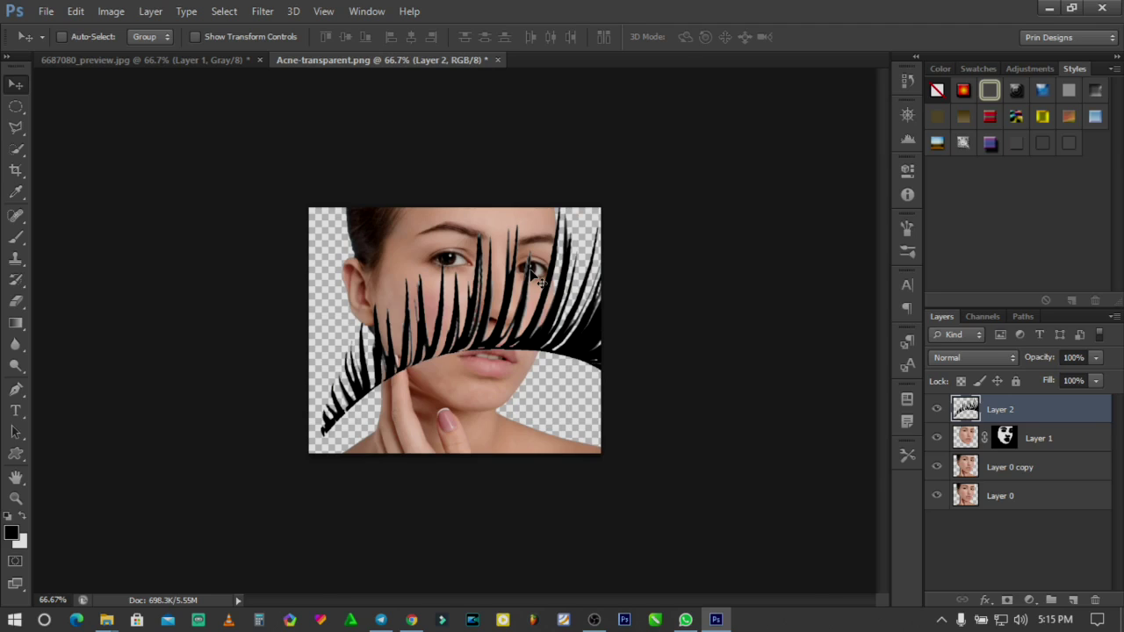
pyautogui.hotkey('ctrl', 't')
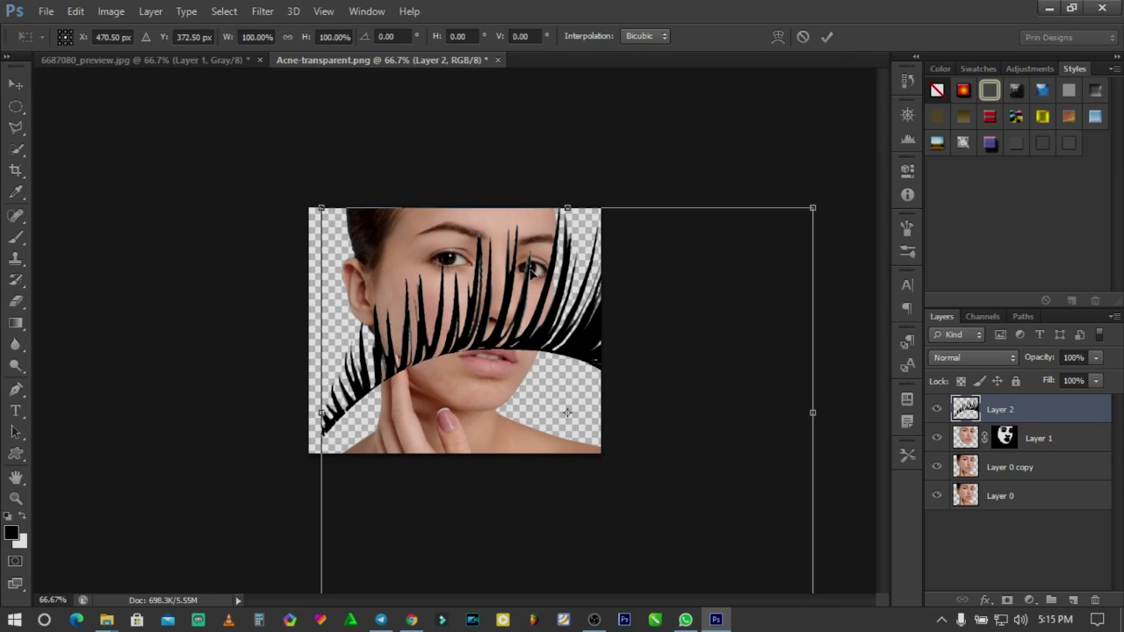
pyautogui.click(827, 38)
pyautogui.click(80, 14)
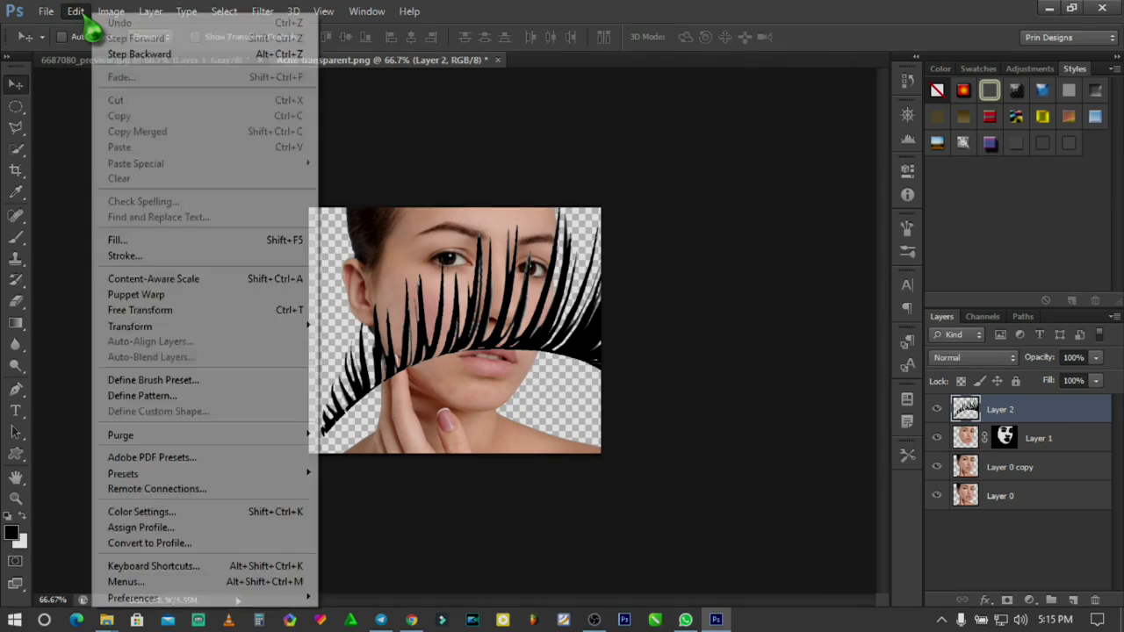
pyautogui.click(176, 312)
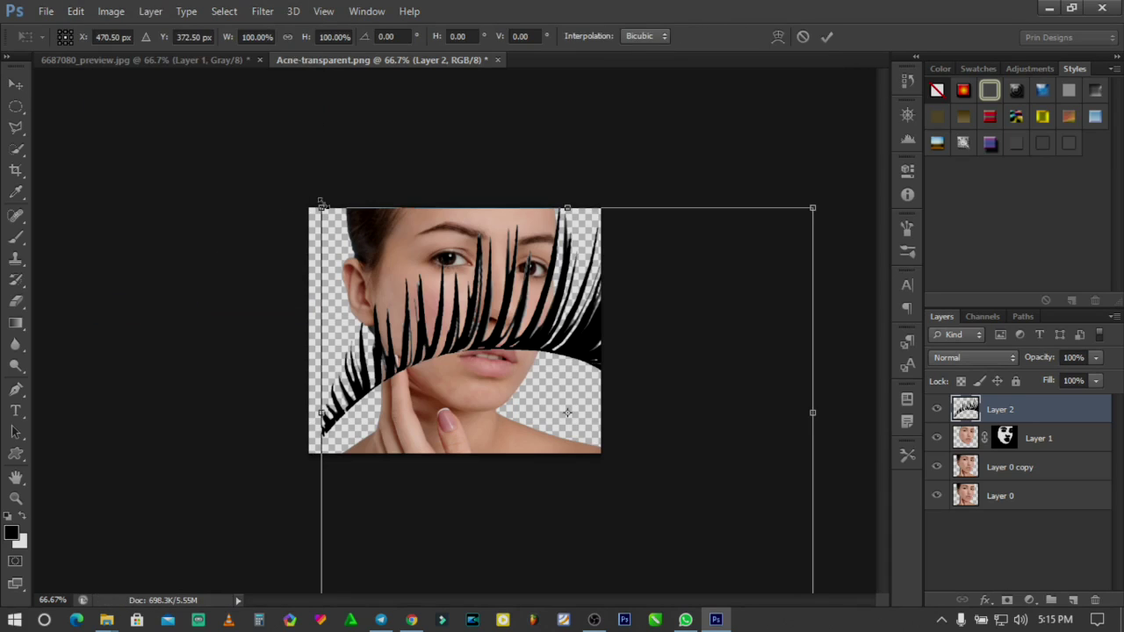
pyautogui.moveTo(321, 206); pyautogui.dragTo(532, 384)
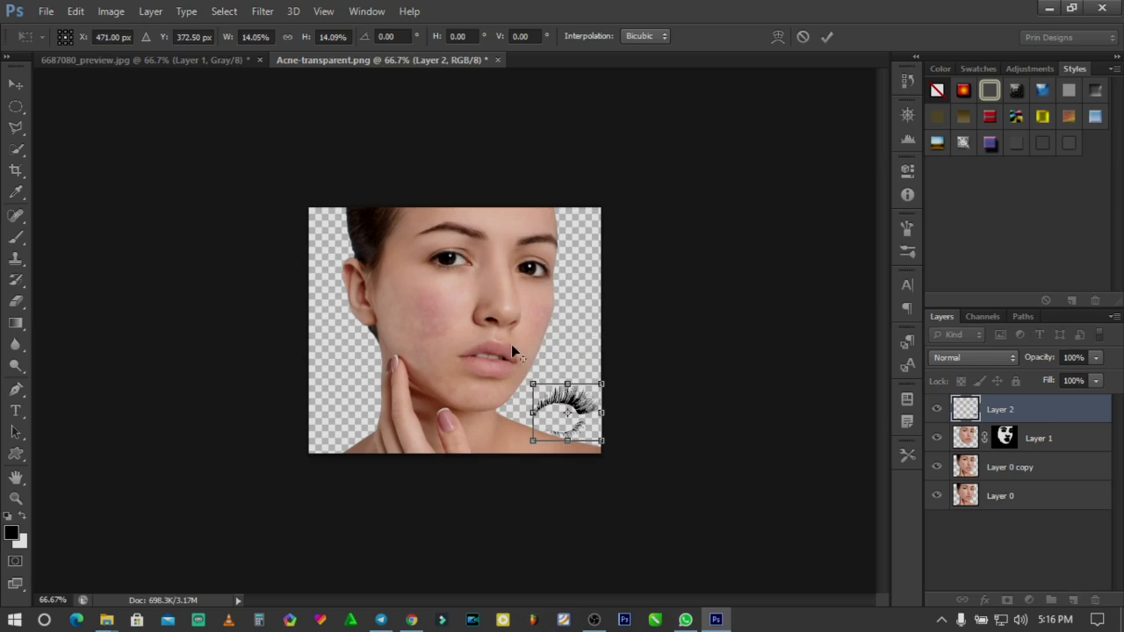
pyautogui.press('Return')
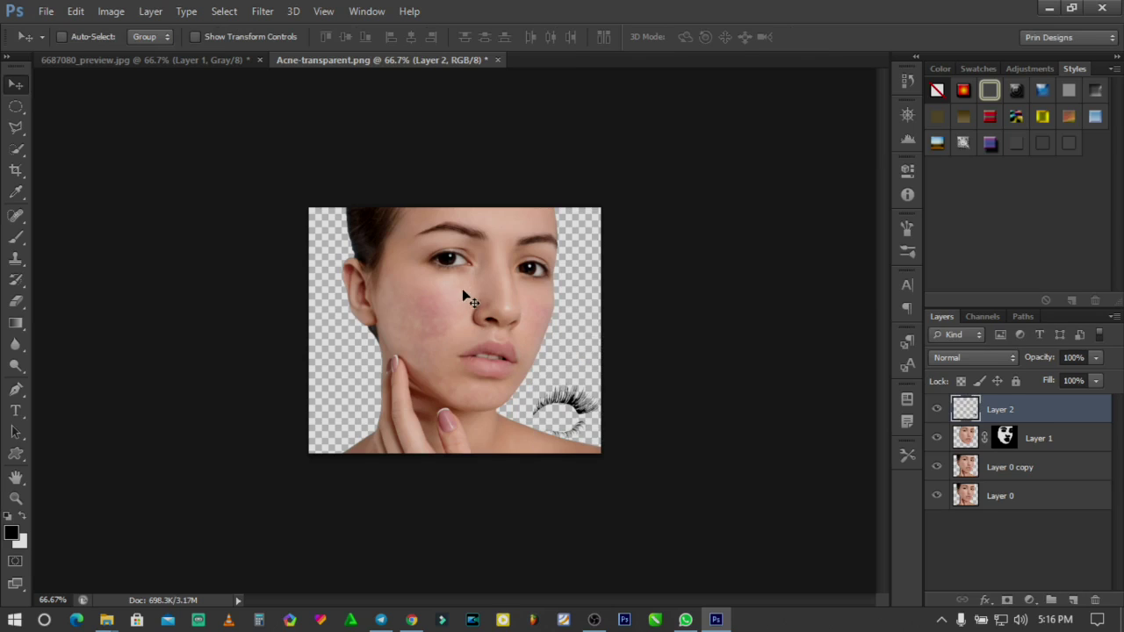
pyautogui.moveTo(581, 430); pyautogui.dragTo(436, 341)
pyautogui.scroll(2, 435, 336)
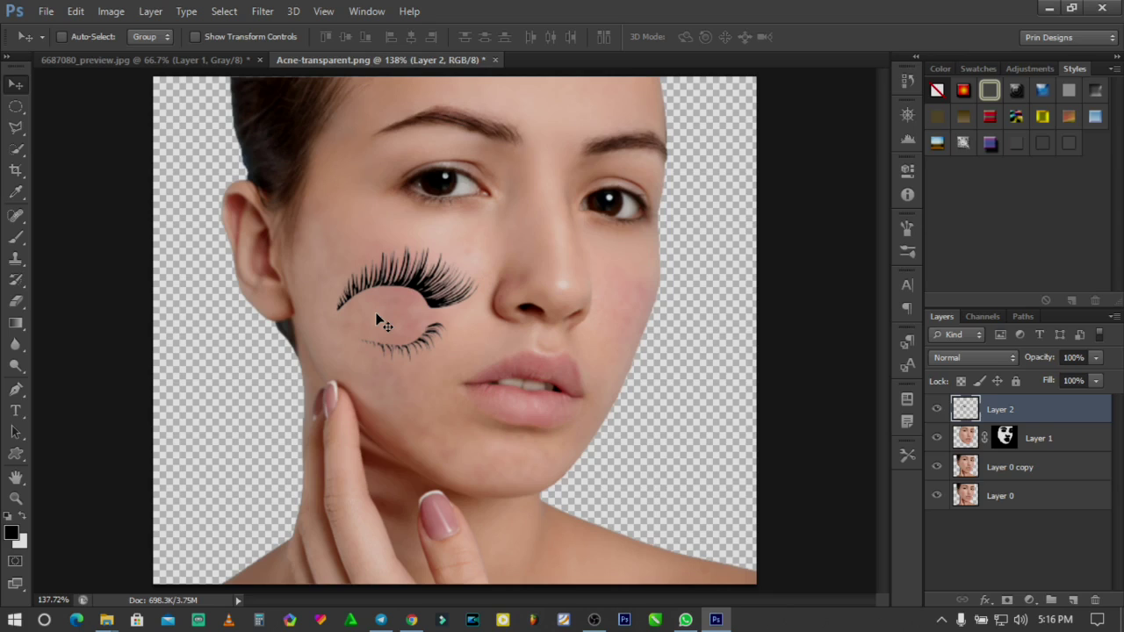
# Select the lower lashes on Layer 2 with a rectangular marquee and copy them to a new layer
pyautogui.click(23, 112)
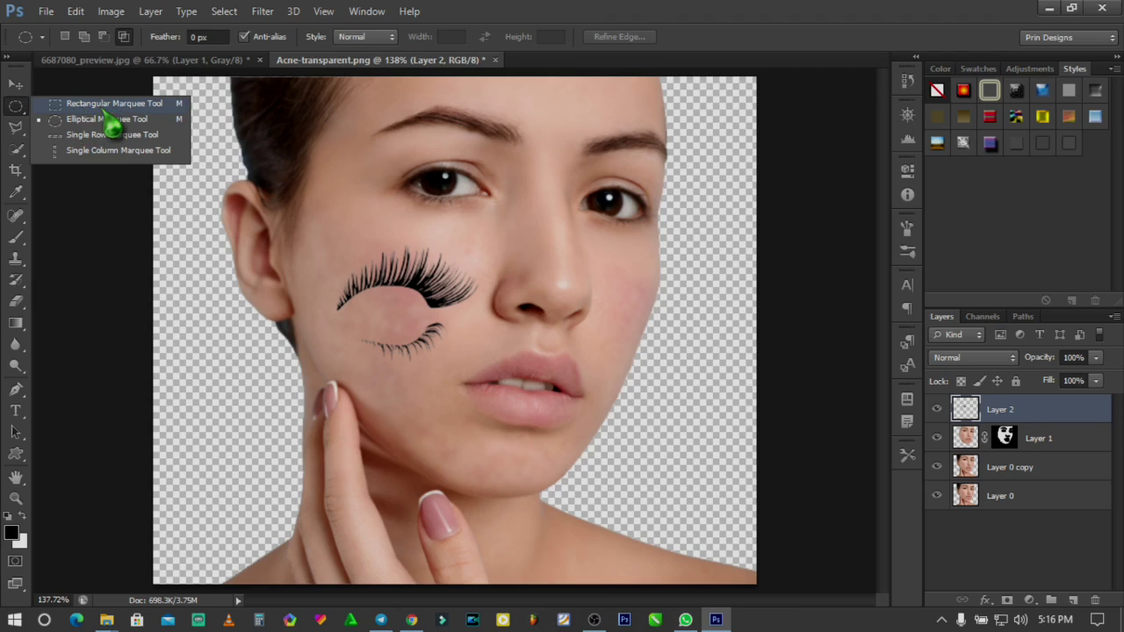
pyautogui.click(103, 106)
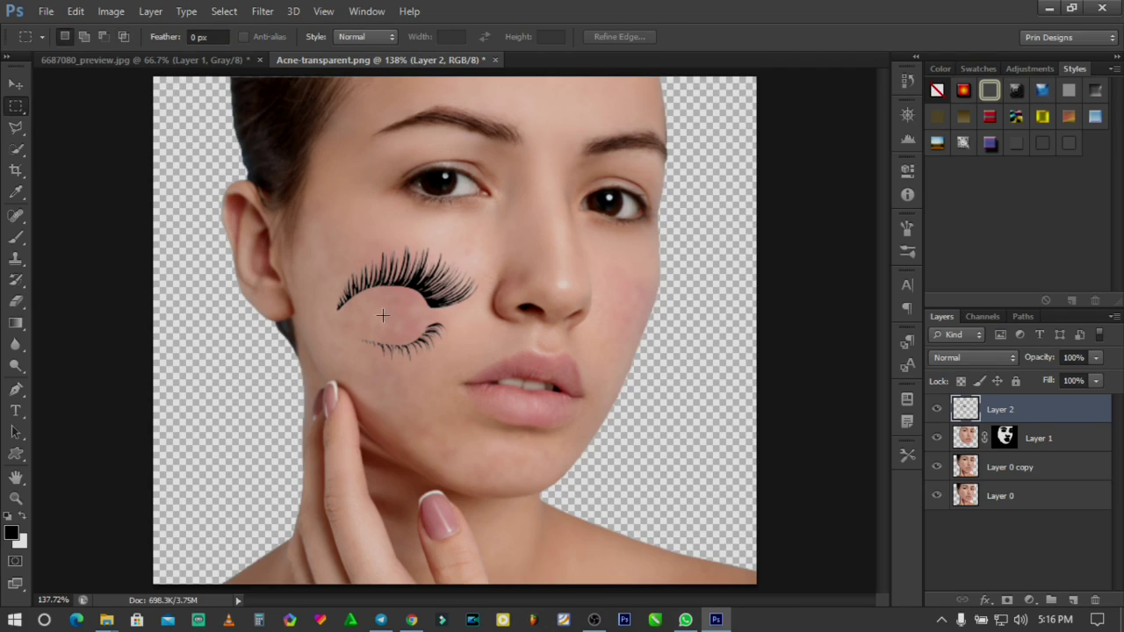
pyautogui.moveTo(317, 322); pyautogui.dragTo(490, 382)
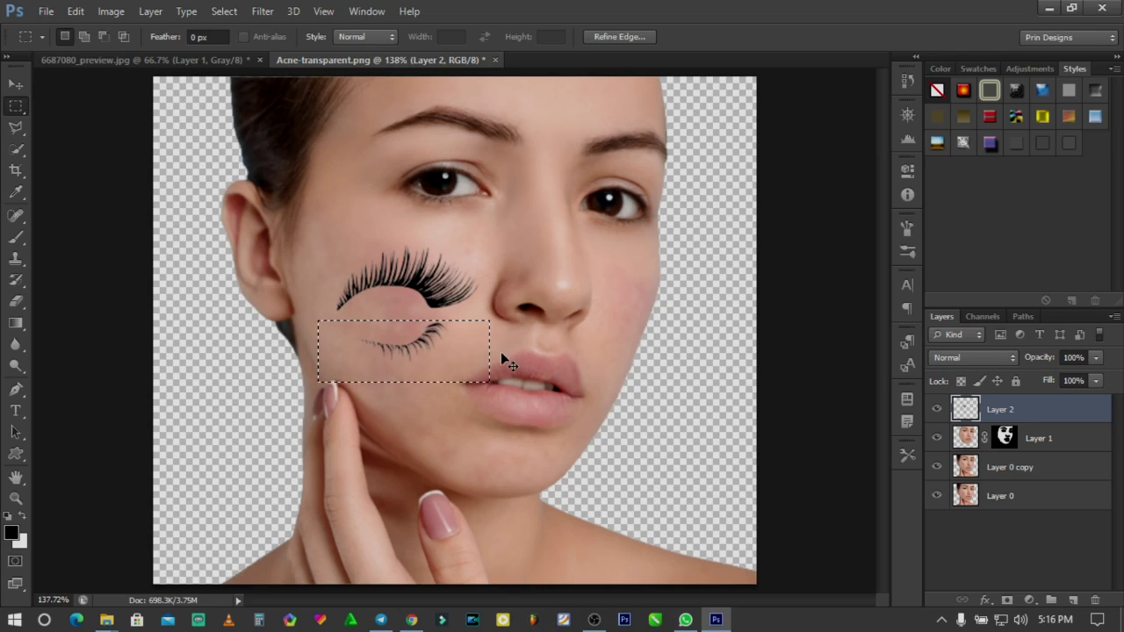
pyautogui.hotkey('ctrl', 'j')
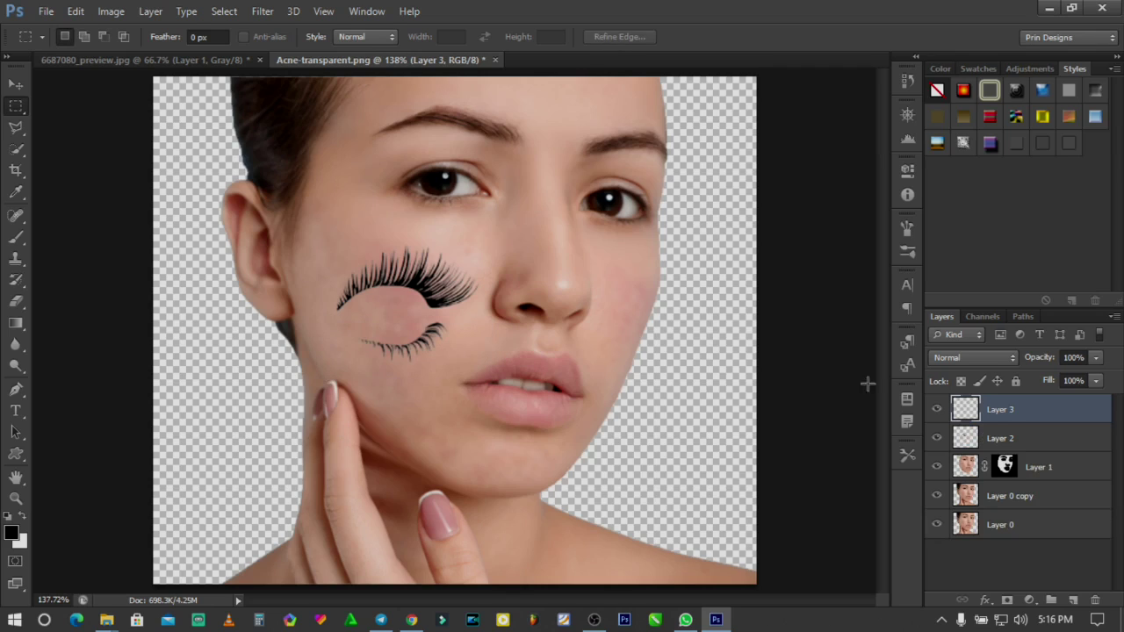
# Select the lower lash area again, remove those lashes from Layer 2 and deselect
pyautogui.moveTo(309, 320); pyautogui.dragTo(524, 387)
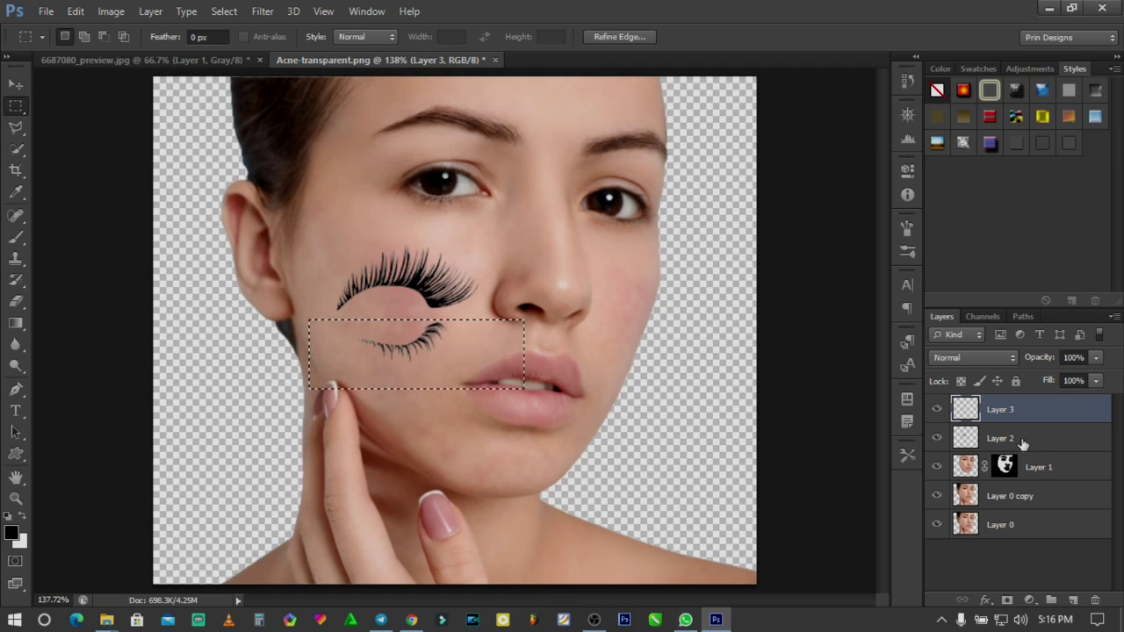
pyautogui.click(1022, 443)
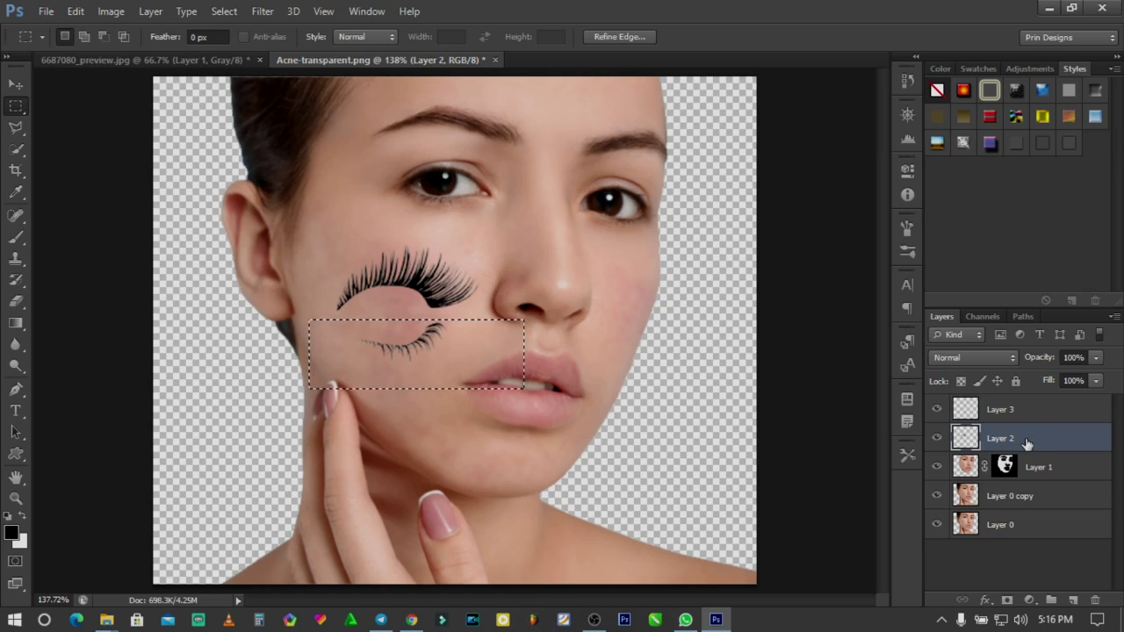
pyautogui.hotkey('ctrl', 'd')
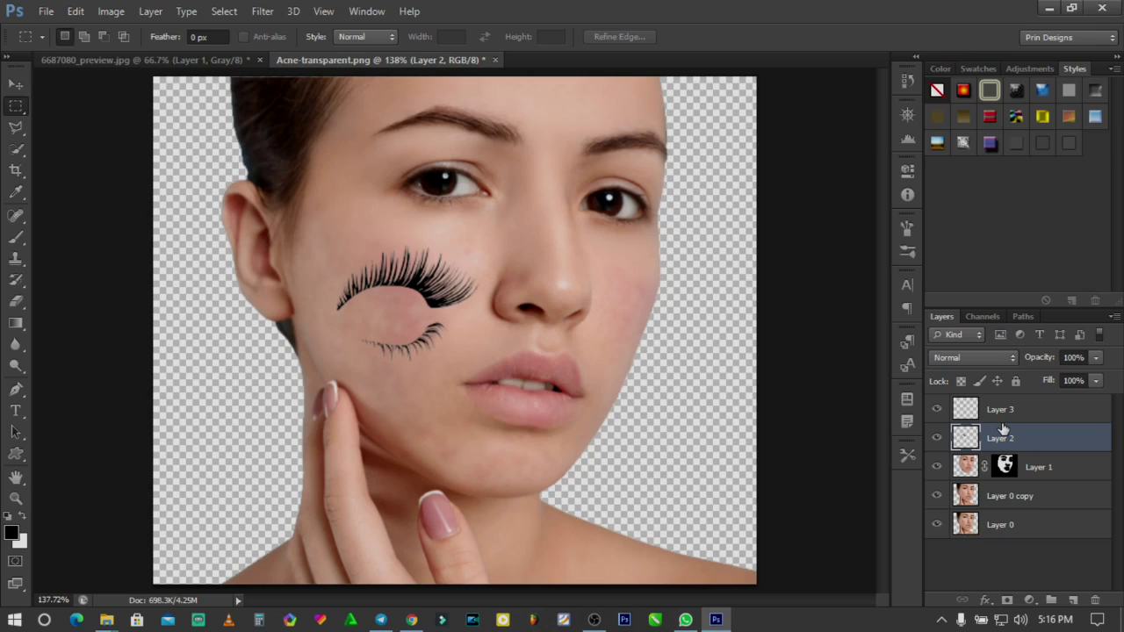
# Move the upper lashes on Layer 2 up toward the ear and shift the lower lashes on Layer 3 slightly down
pyautogui.click(16, 93)
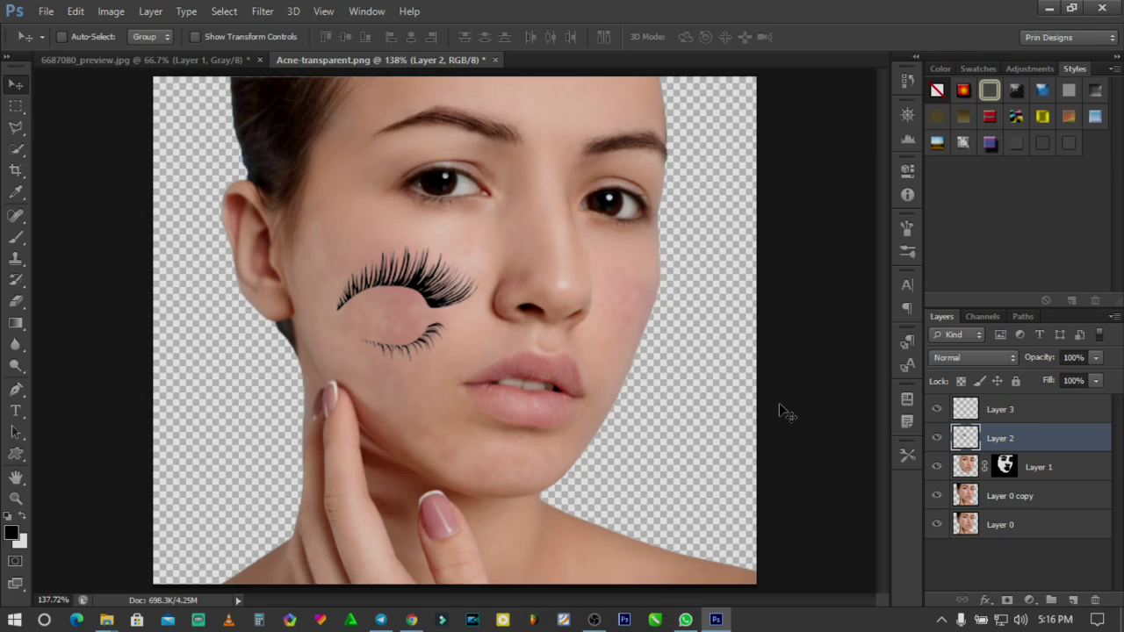
pyautogui.moveTo(472, 288); pyautogui.dragTo(435, 262)
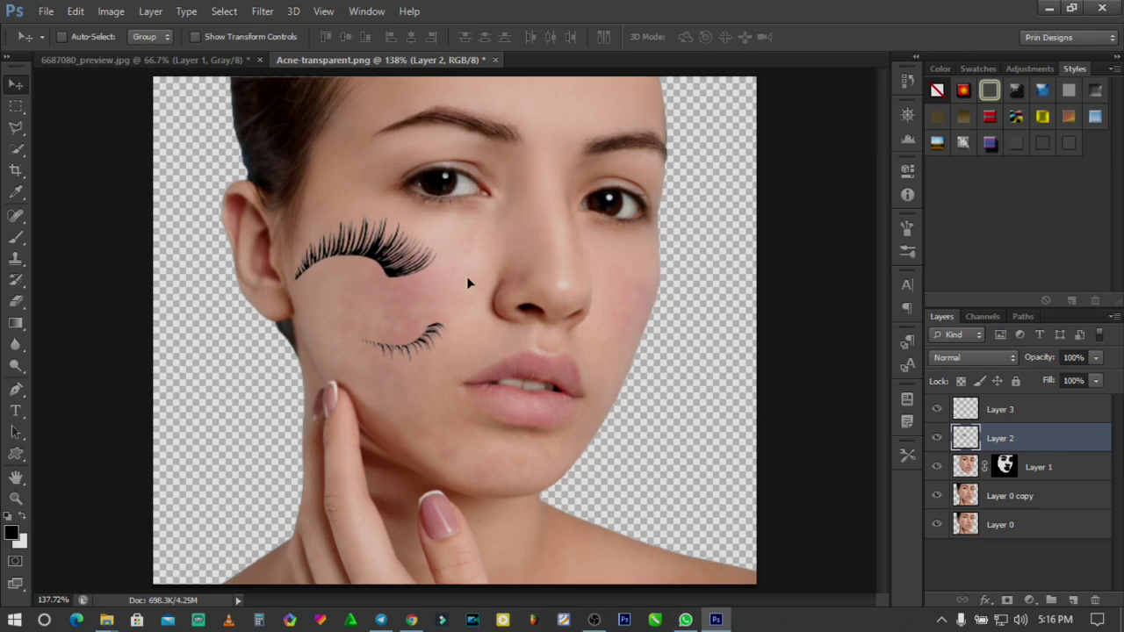
pyautogui.click(1010, 412)
pyautogui.moveTo(397, 411); pyautogui.dragTo(410, 414)
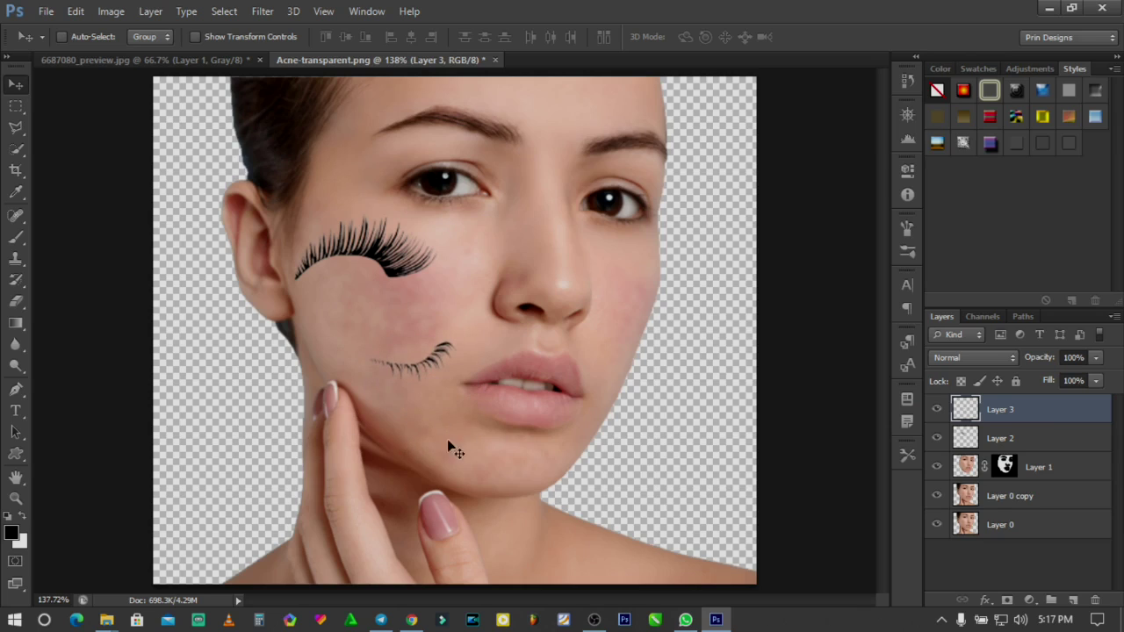
# Rename Layer 3 to Eyelash lower and Layer 2 to Eyelash Upper
pyautogui.doubleClick(1009, 411)
pyautogui.write('Eye')
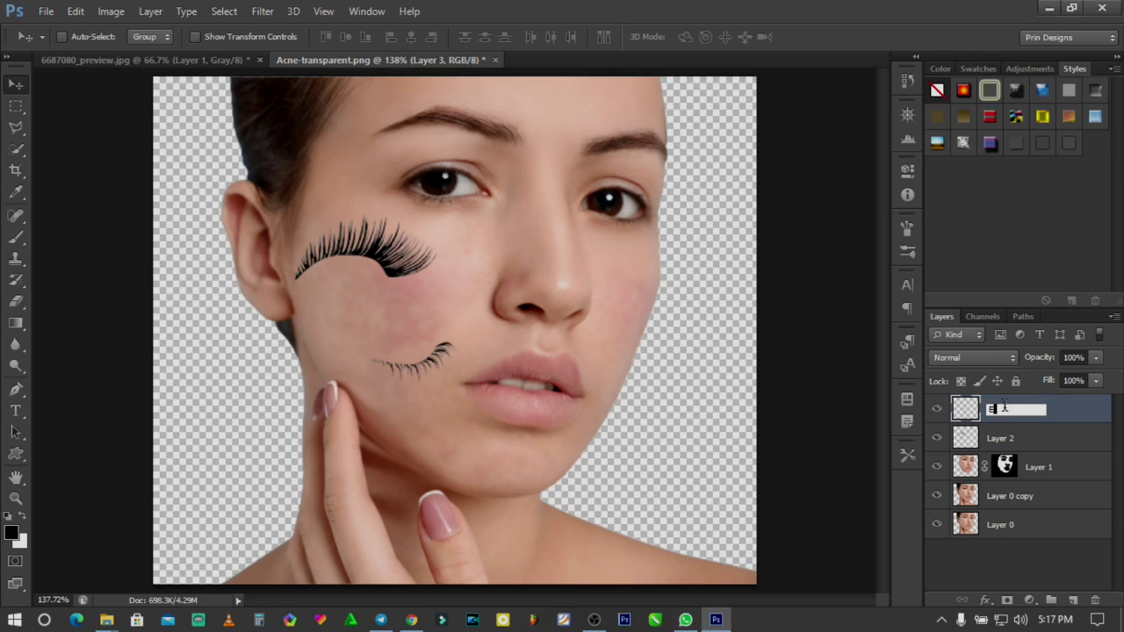
pyautogui.write('lash lower')
pyautogui.press('Return')
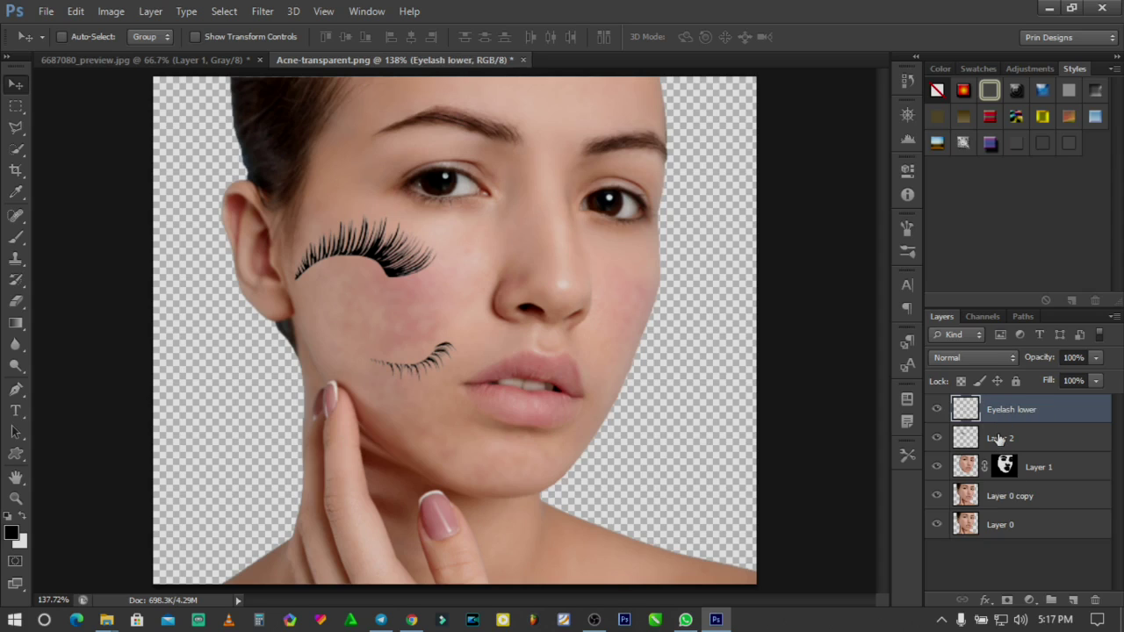
pyautogui.doubleClick(998, 438)
pyautogui.write('E')
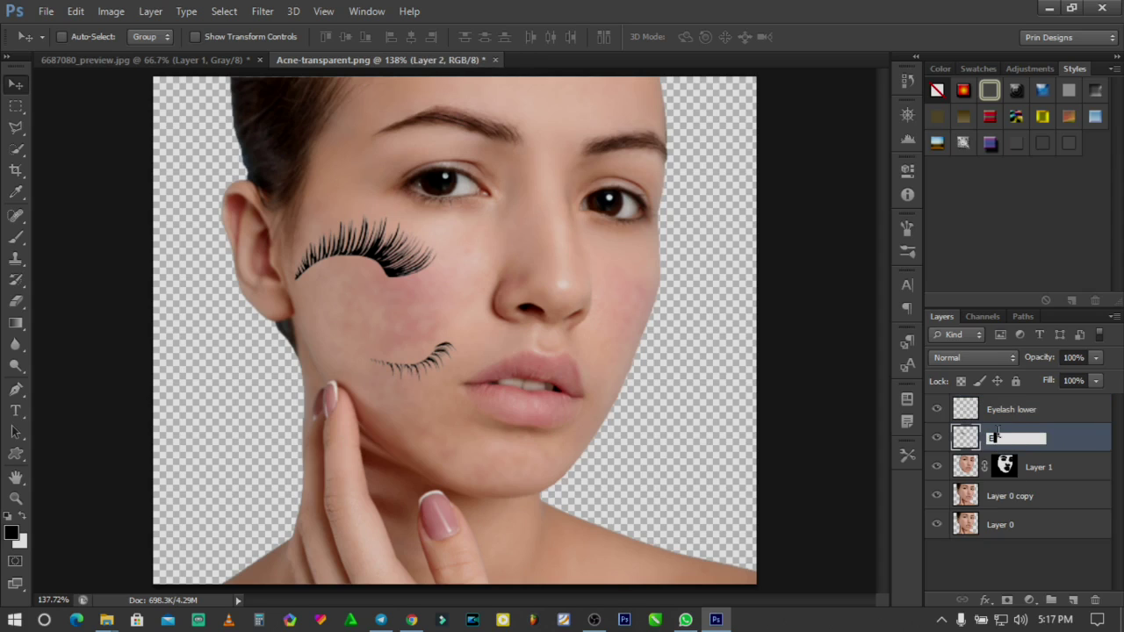
pyautogui.write('yelash Upper')
pyautogui.press('Return')
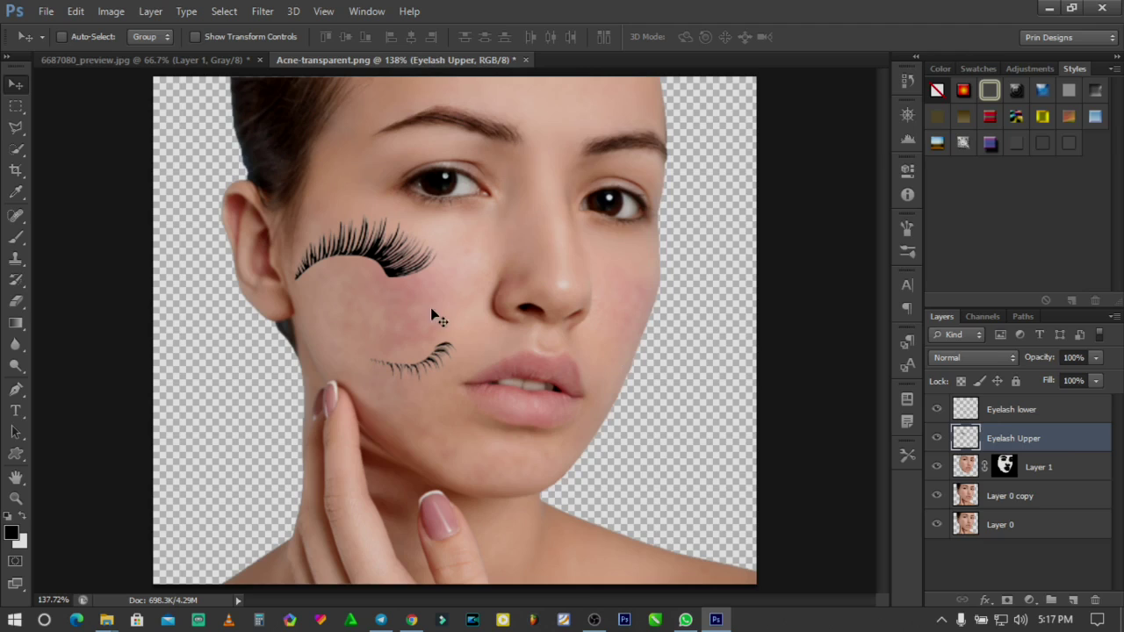
# Move the upper lashes toward the nose and the lower lashes to just above the lips
pyautogui.moveTo(403, 284); pyautogui.dragTo(445, 293)
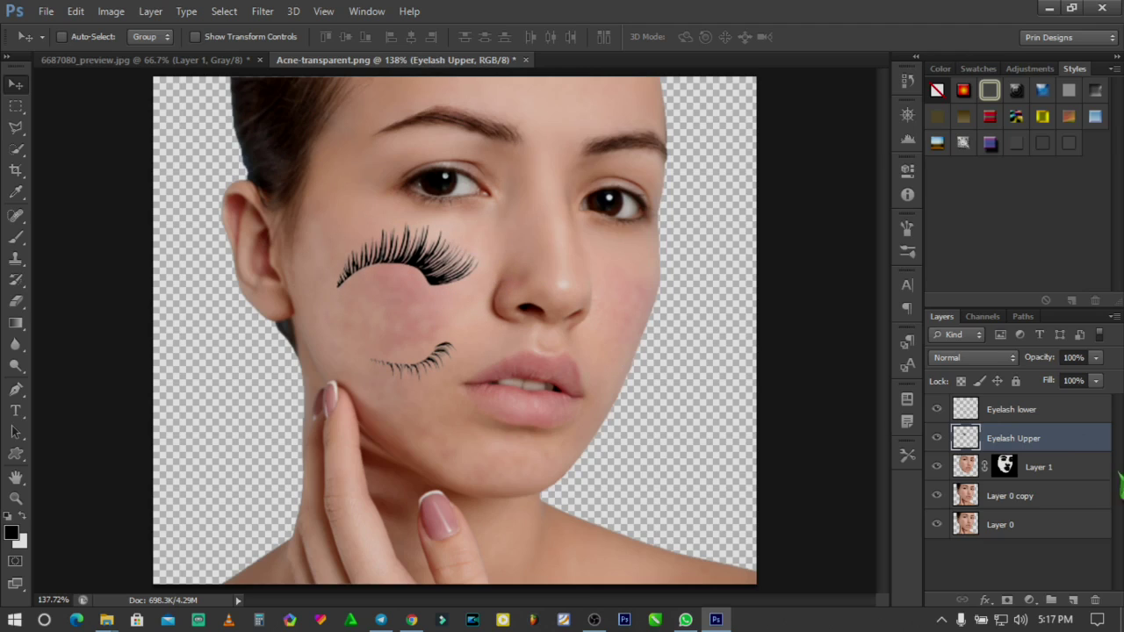
pyautogui.click(1062, 409)
pyautogui.moveTo(413, 355); pyautogui.dragTo(506, 323)
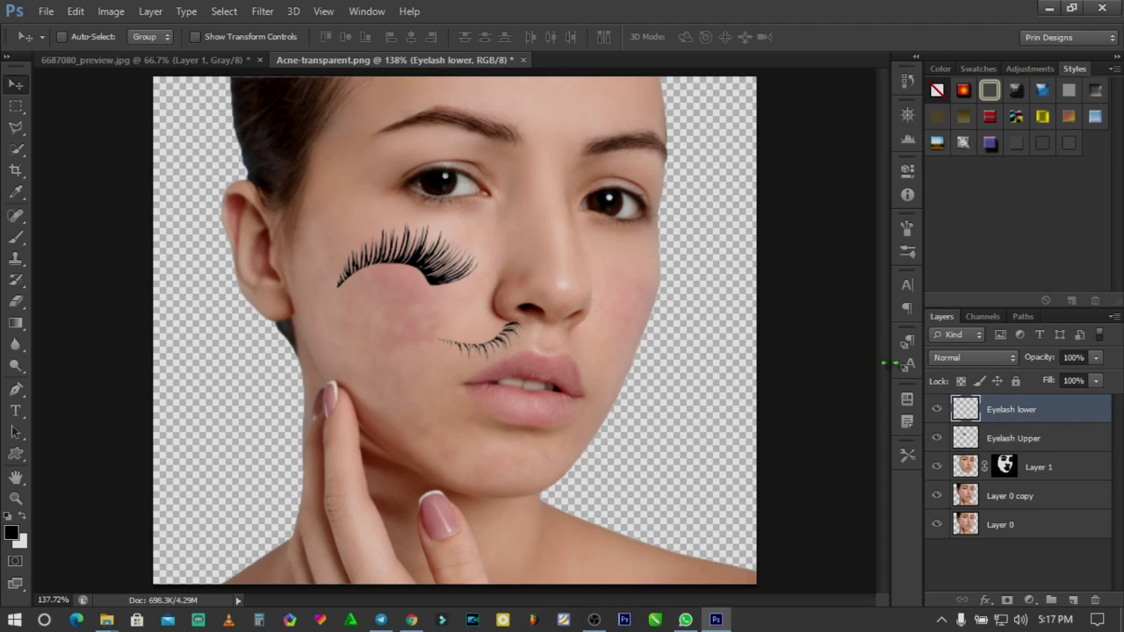
# Place the Eyelash Upper layer along the upper lid of the eye nearer the visible ear
pyautogui.click(1018, 440)
pyautogui.moveTo(406, 271); pyautogui.dragTo(463, 175)
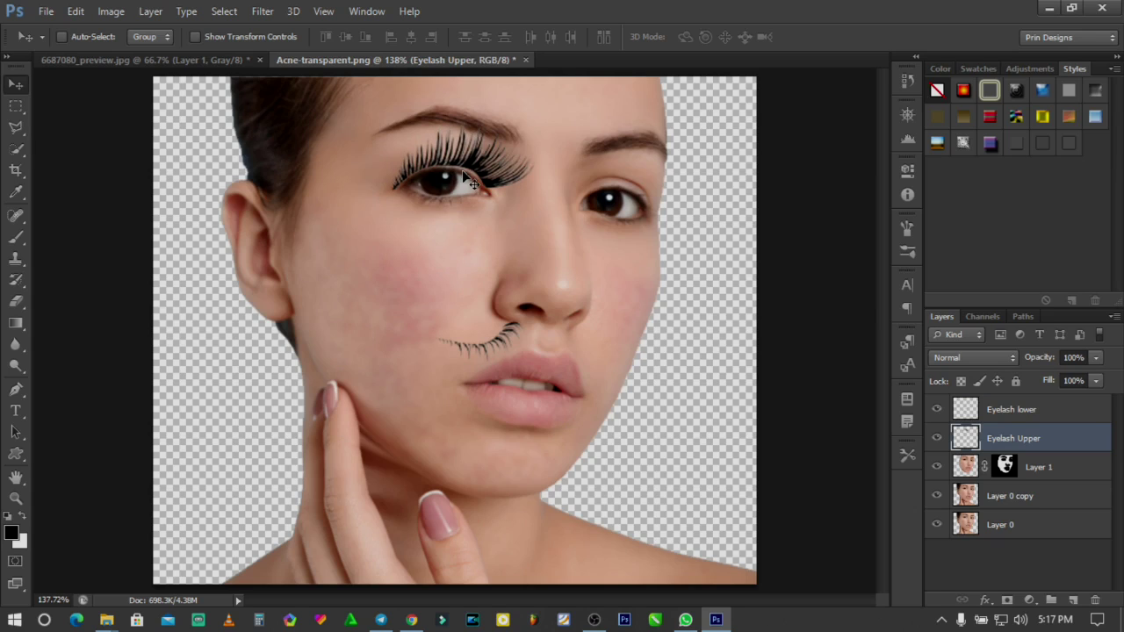
pyautogui.hotkey('ctrl', '+')
pyautogui.hotkey('ctrl', '+')
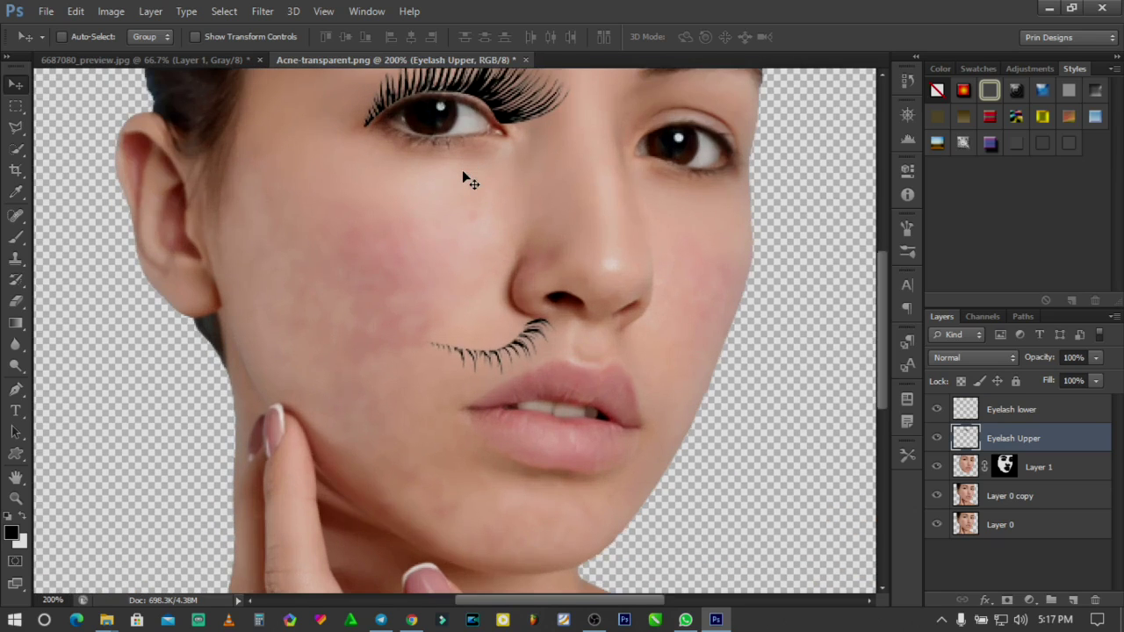
pyautogui.scroll(2, 462, 175)
pyautogui.scroll(3, 461, 170)
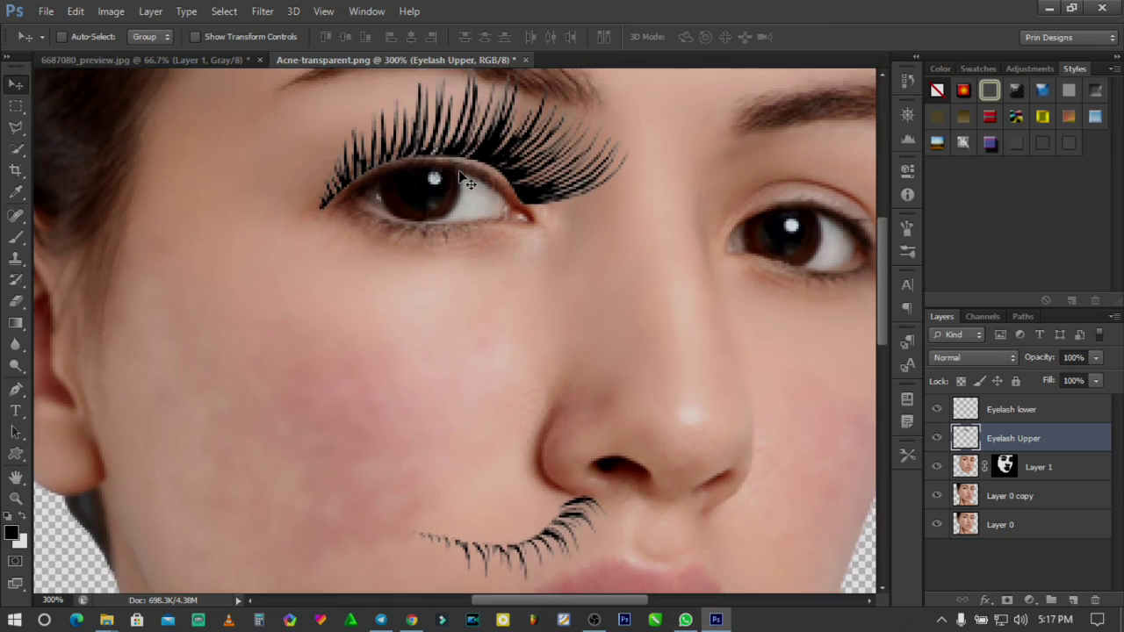
# Widen the Eyelash Upper layer to about 106% and nudge it slightly toward the ear to fit the upper lid
pyautogui.click(630, 281)
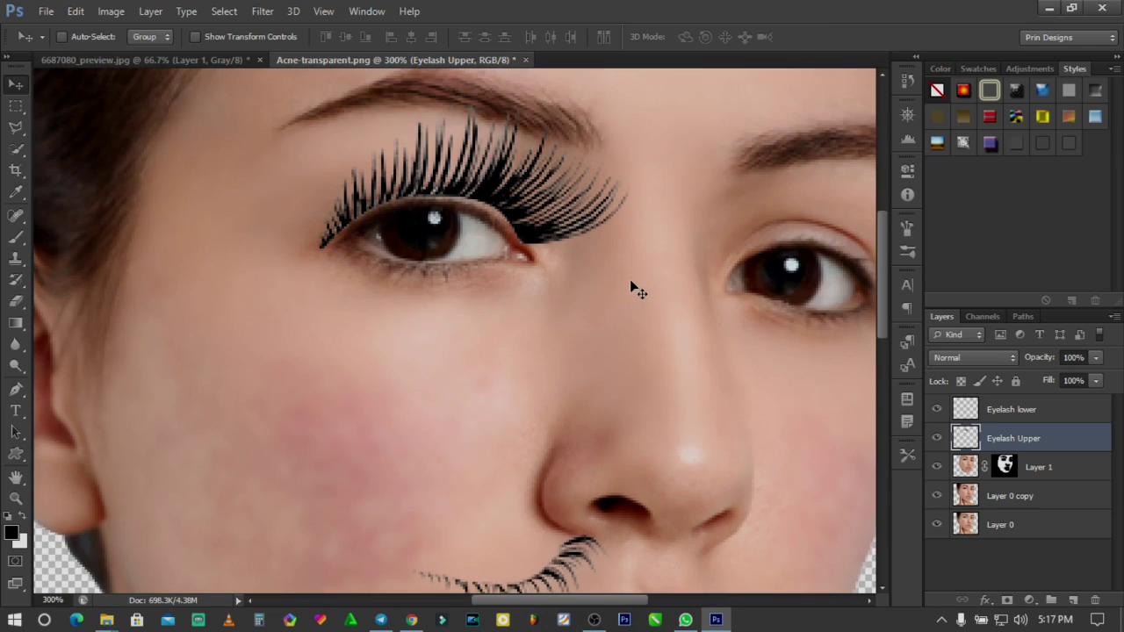
pyautogui.hotkey('ctrl', 't')
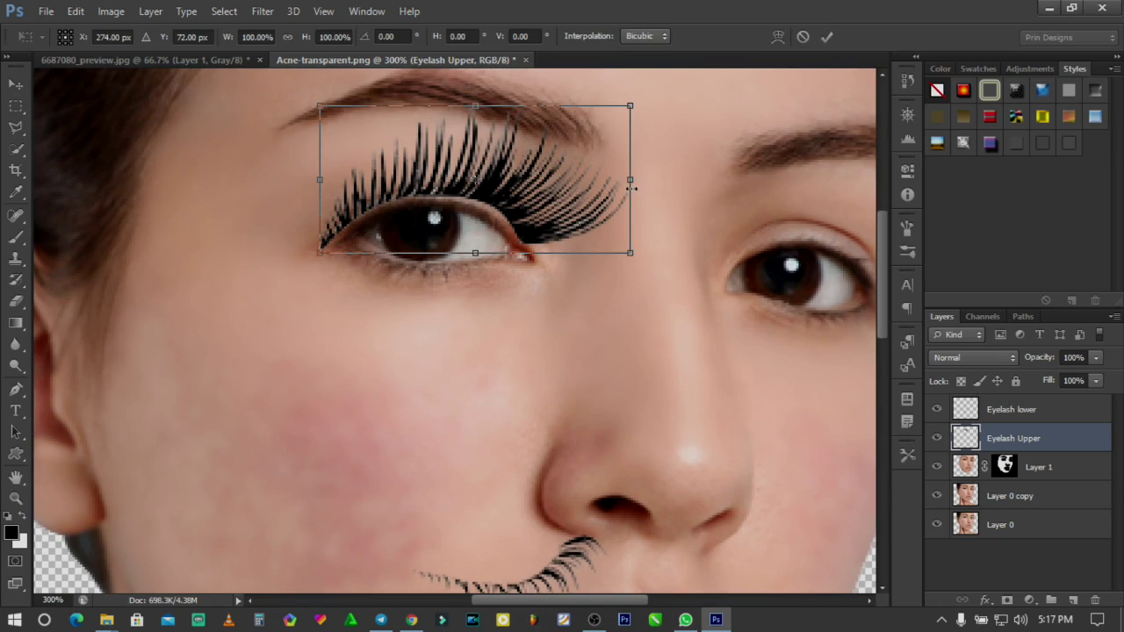
pyautogui.moveTo(630, 178); pyautogui.dragTo(643, 178)
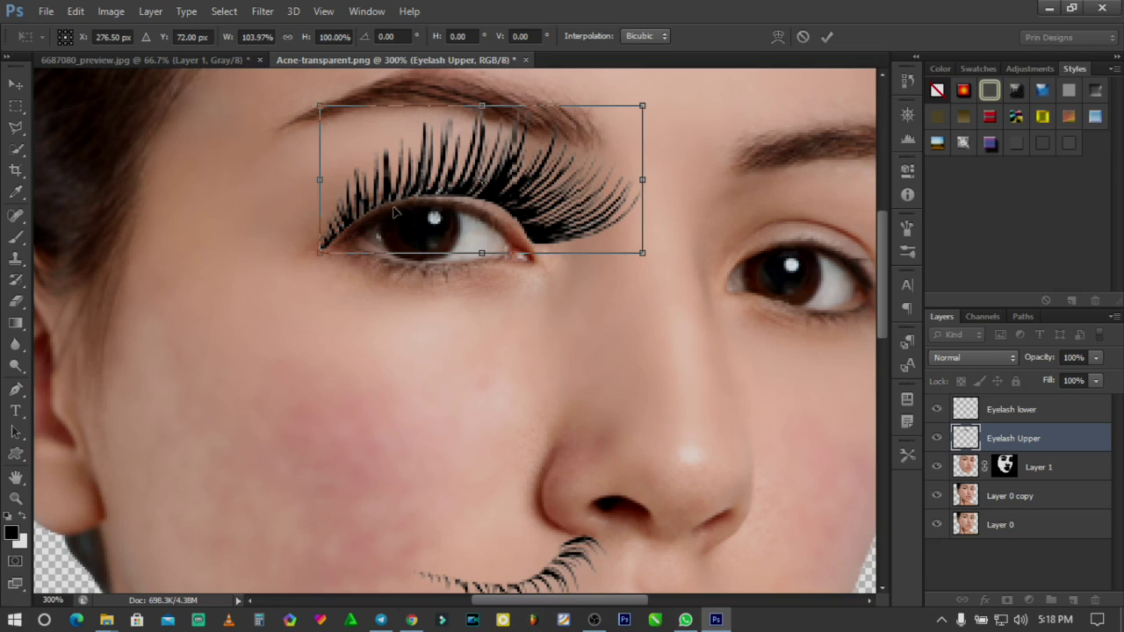
pyautogui.moveTo(312, 185); pyautogui.dragTo(307, 183)
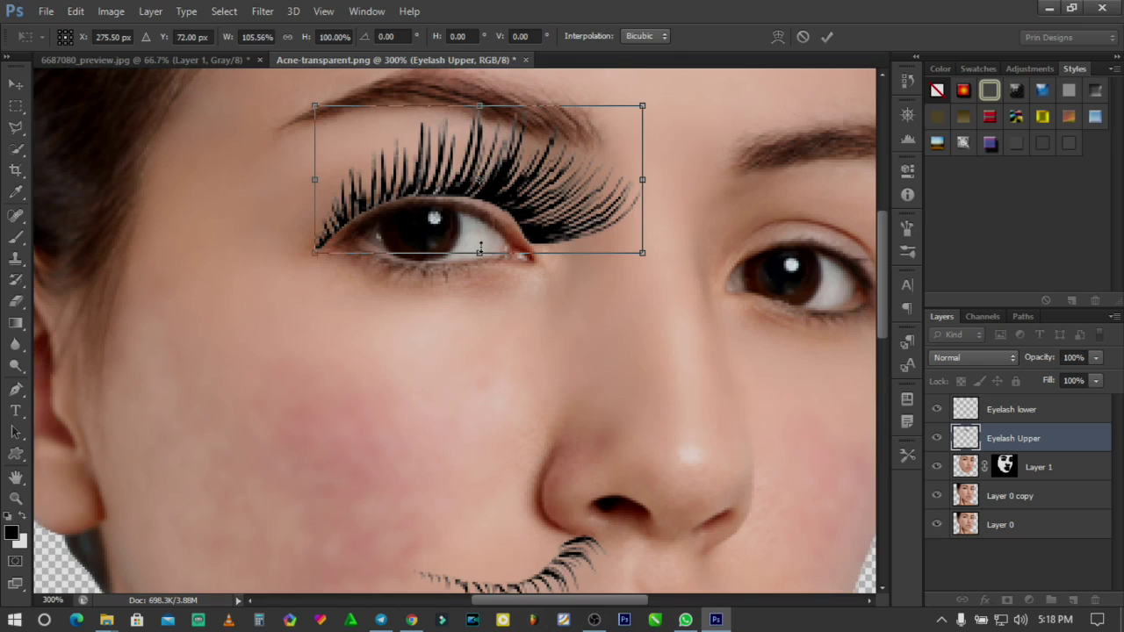
pyautogui.press('Down')
pyautogui.press('Left')
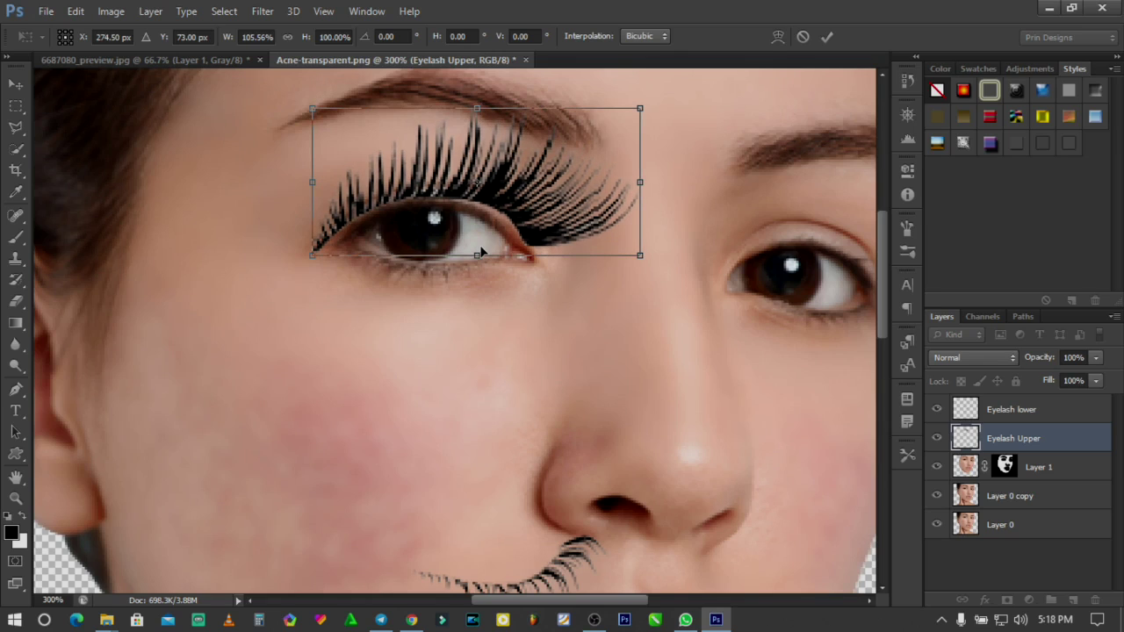
pyautogui.press('Up')
pyautogui.press('Left')
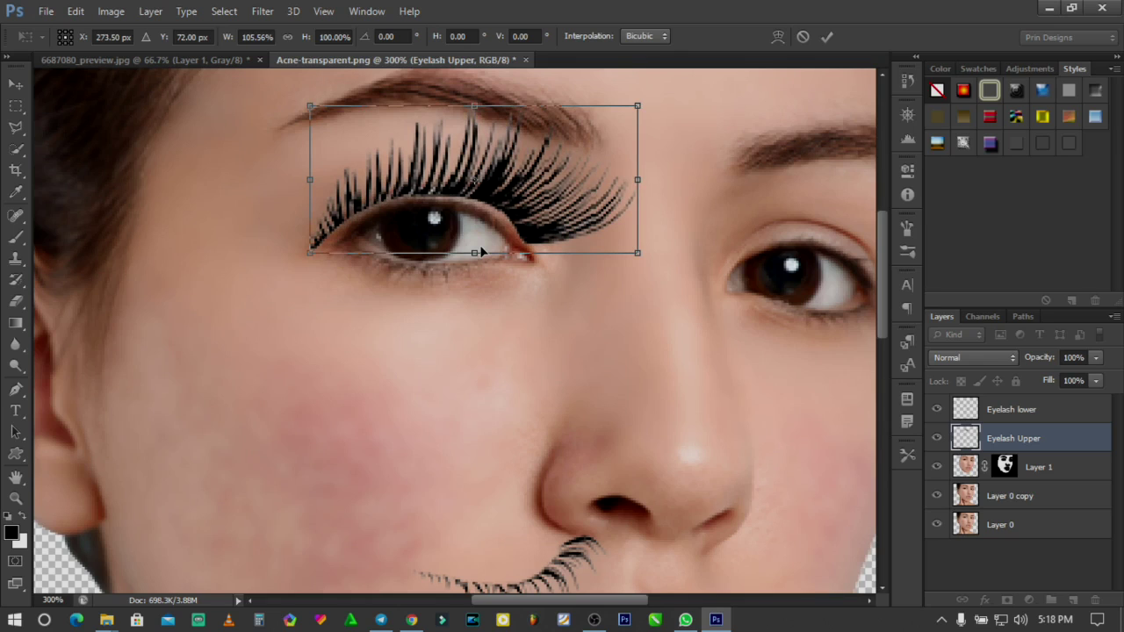
pyautogui.doubleClick(481, 252)
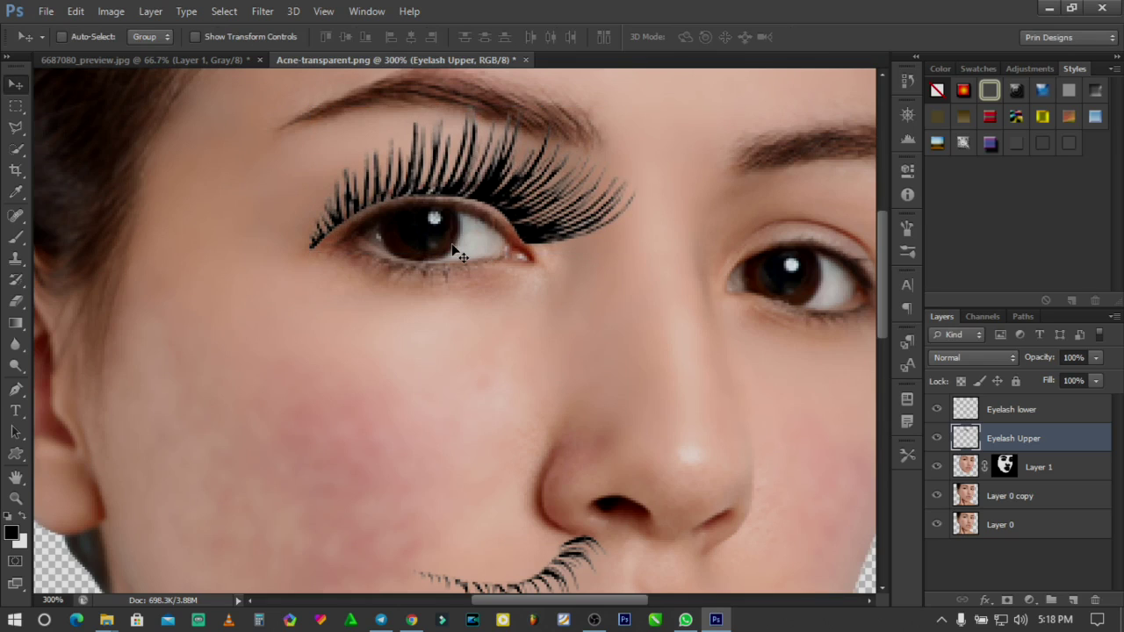
# Place the Eyelash lower layer under the same eye and flip it horizontally
pyautogui.click(1020, 412)
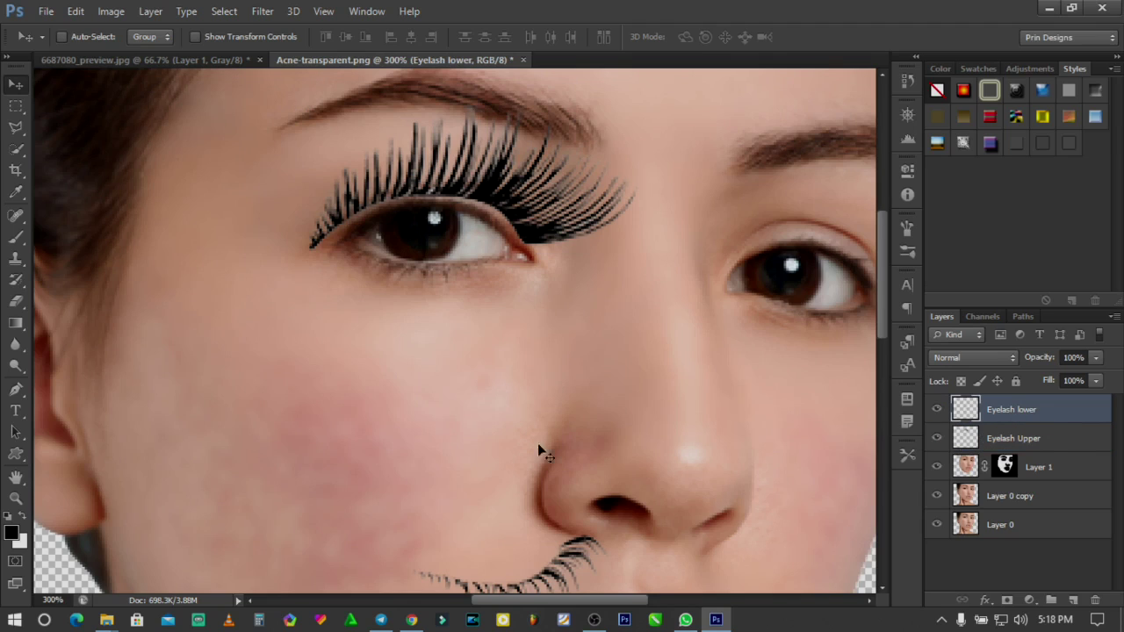
pyautogui.moveTo(505, 559); pyautogui.dragTo(446, 252)
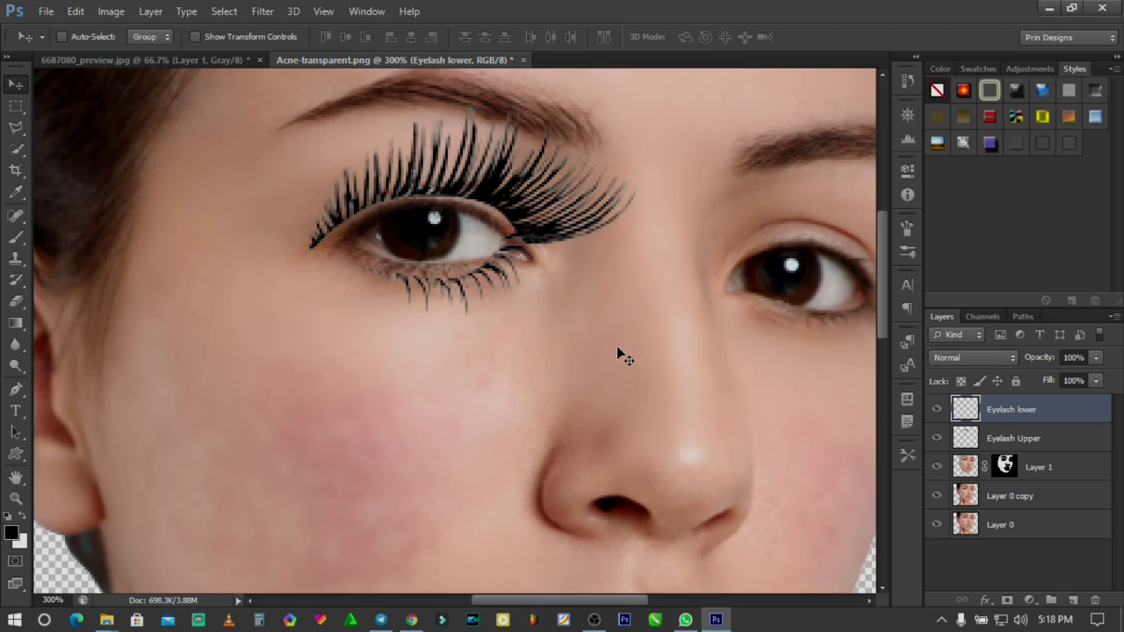
pyautogui.hotkey('ctrl', 't')
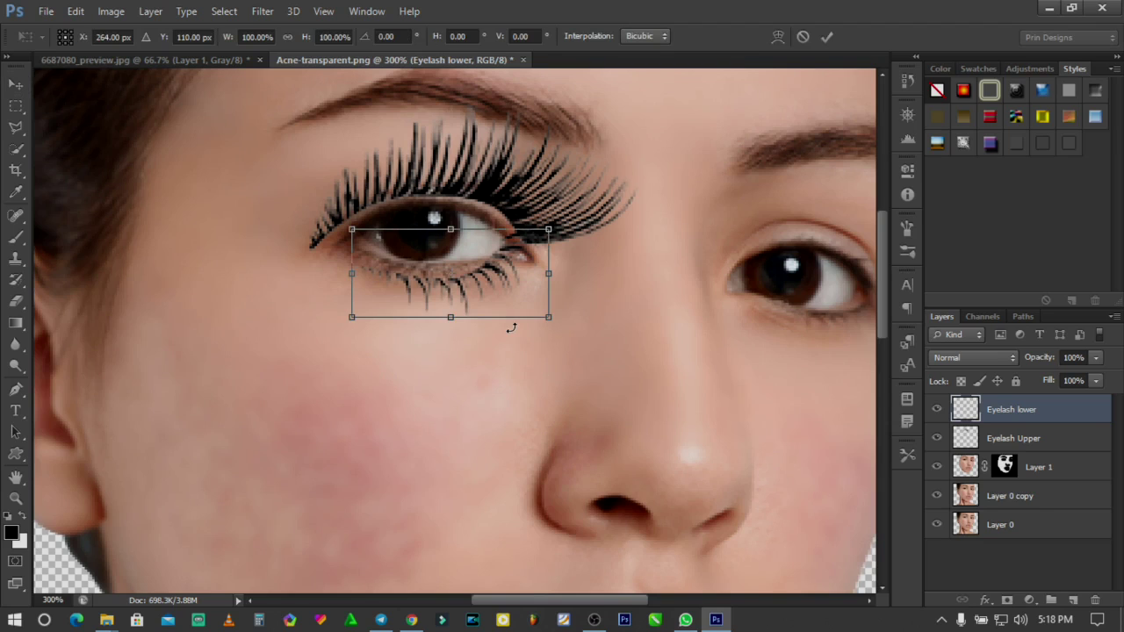
pyautogui.rightClick(479, 281)
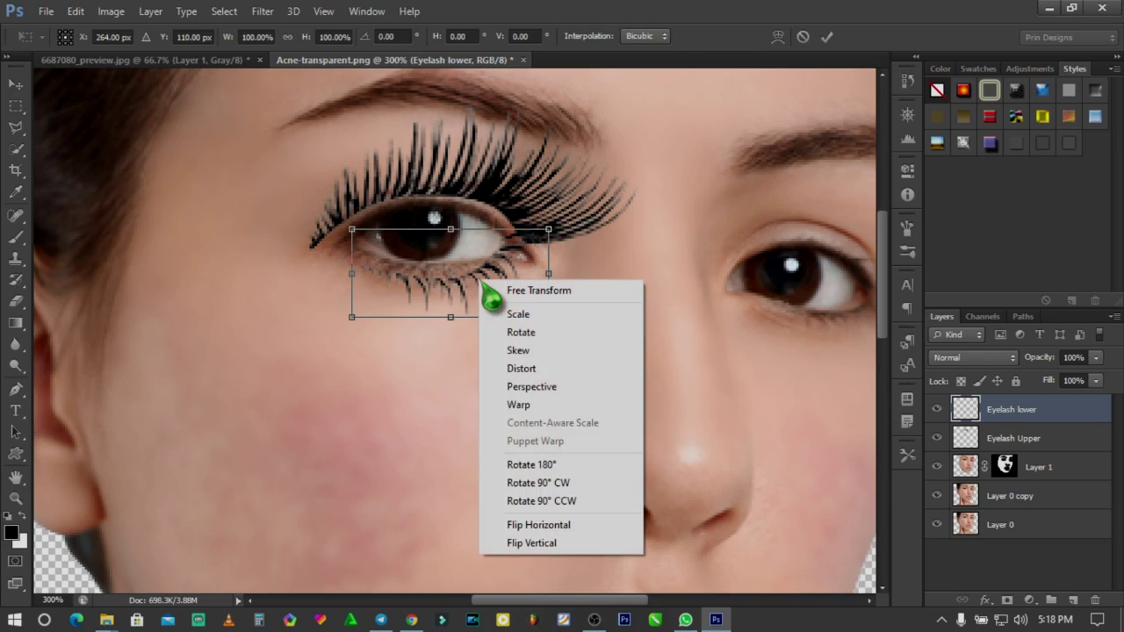
pyautogui.click(575, 525)
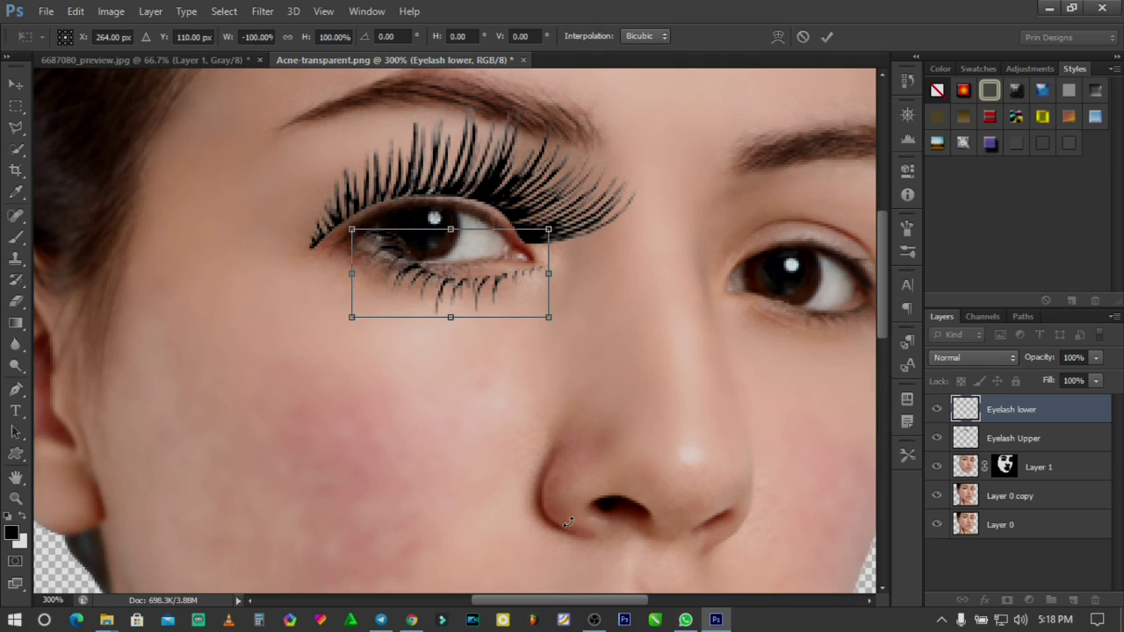
pyautogui.click(823, 34)
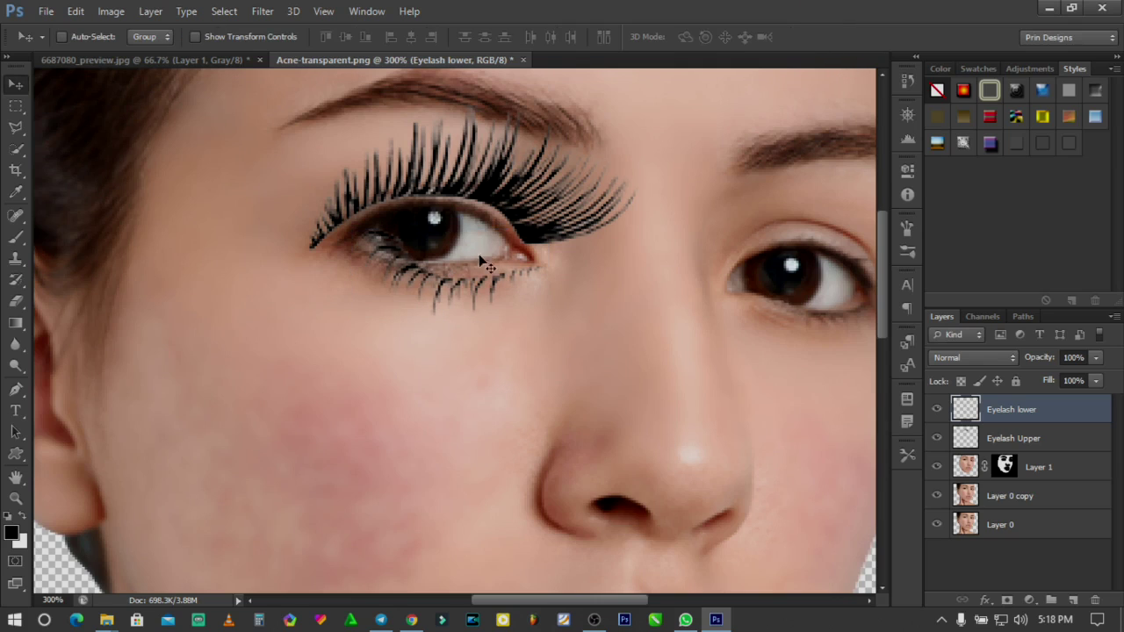
# Shift the lower lashes to the outer eye corner and enlarge them to about 117.5% width and 131% height
pyautogui.moveTo(440, 289); pyautogui.dragTo(383, 296)
pyautogui.moveTo(383, 293); pyautogui.dragTo(383, 290)
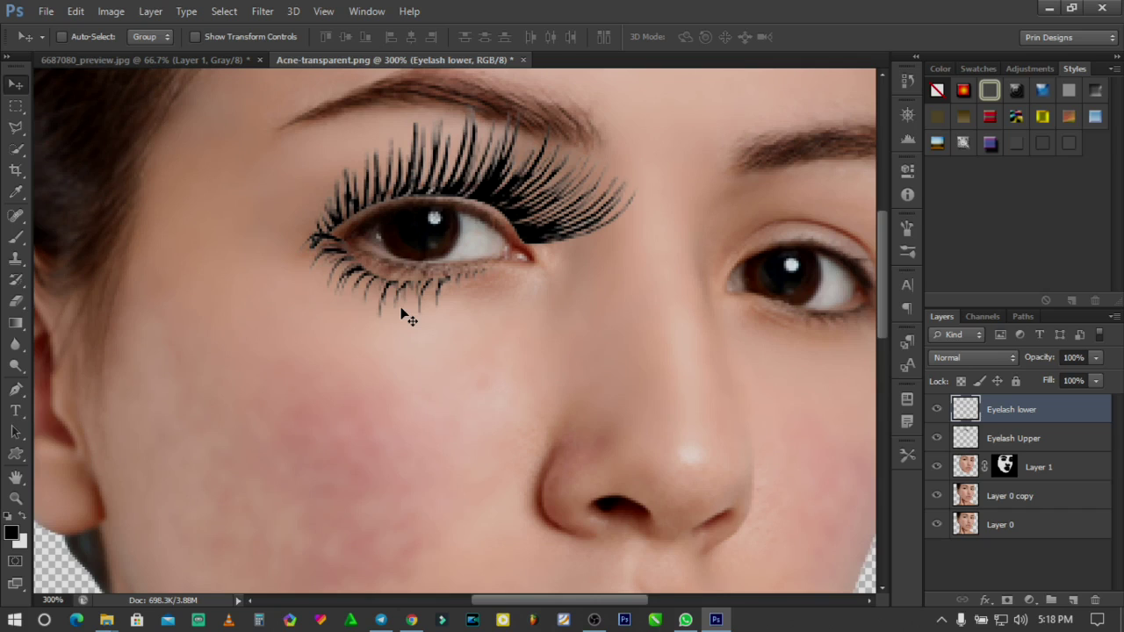
pyautogui.hotkey('ctrl', 't')
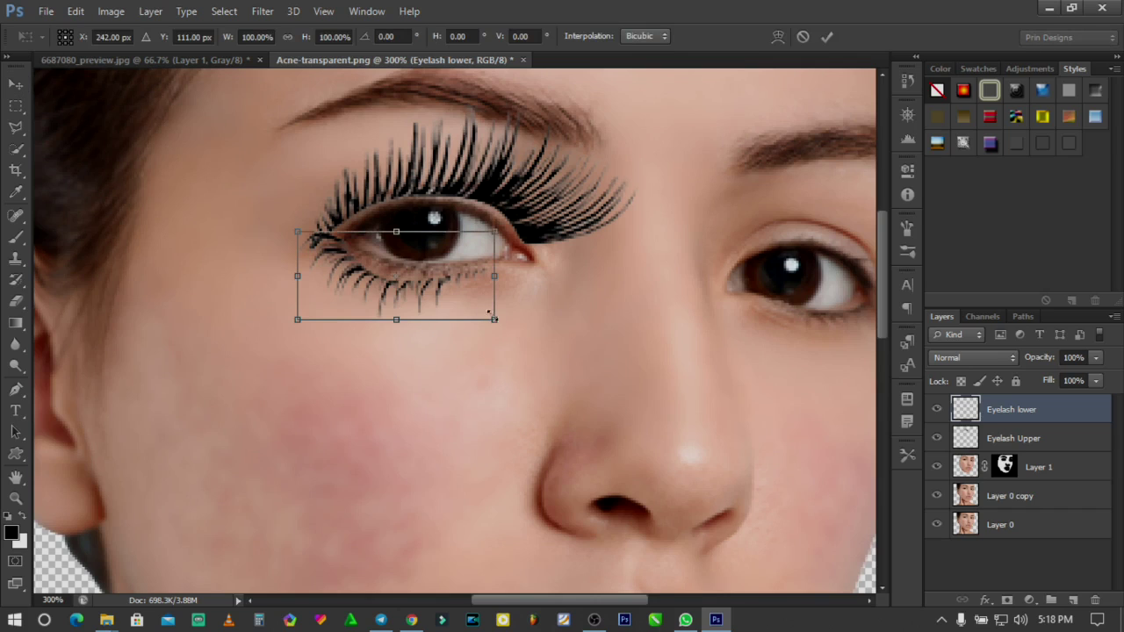
pyautogui.moveTo(493, 321); pyautogui.dragTo(539, 334)
pyautogui.moveTo(534, 235); pyautogui.dragTo(530, 221)
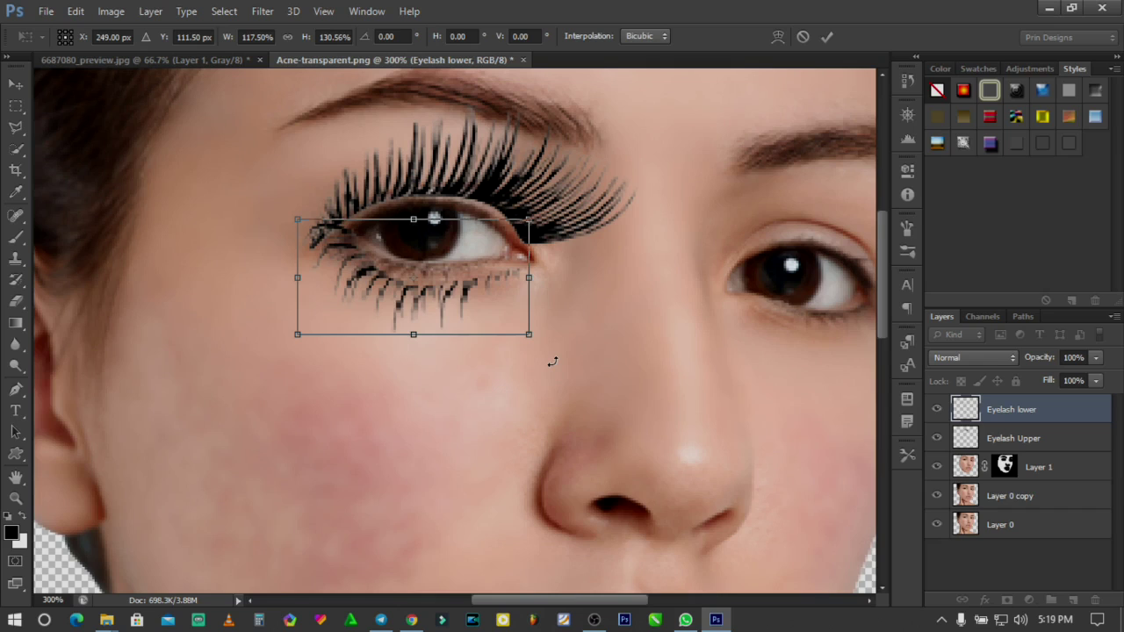
# Rotate the lower lashes to about -11°, widen them to about 122%, and nudge them to follow the lower lid
pyautogui.moveTo(552, 361); pyautogui.dragTo(567, 343)
pyautogui.moveTo(440, 297); pyautogui.dragTo(460, 296)
pyautogui.moveTo(579, 331); pyautogui.dragTo(571, 317)
pyautogui.moveTo(446, 302); pyautogui.dragTo(441, 300)
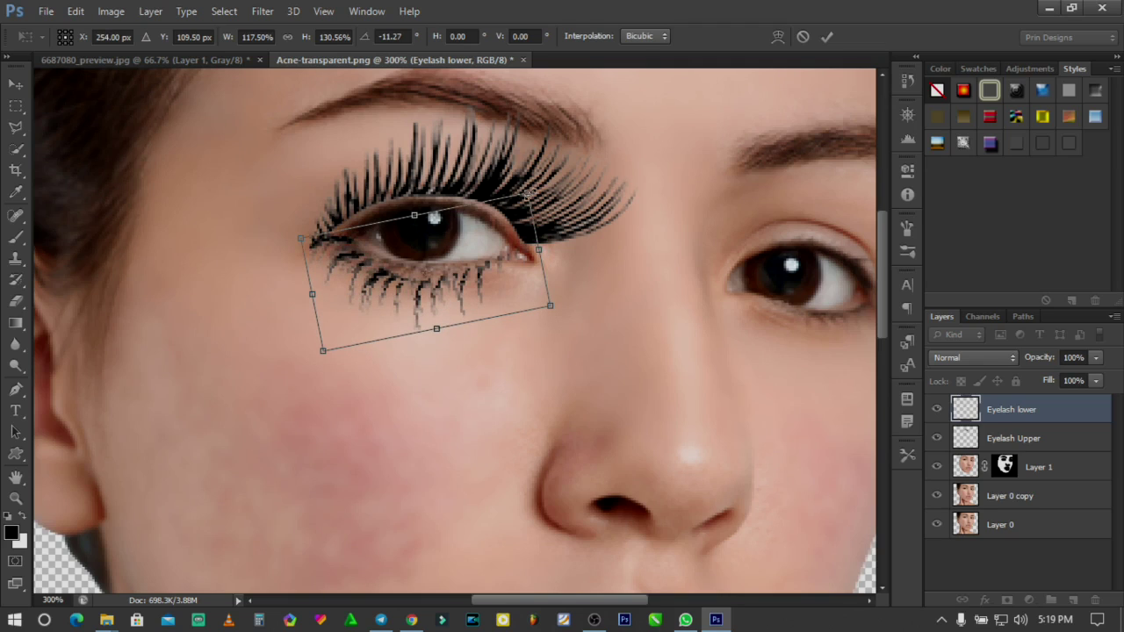
pyautogui.moveTo(526, 195)
pyautogui.mouseDown()
pyautogui.moveTo(511, 202)
pyautogui.moveTo(539, 188)
pyautogui.mouseUp()
pyautogui.moveTo(441, 302); pyautogui.dragTo(438, 299)
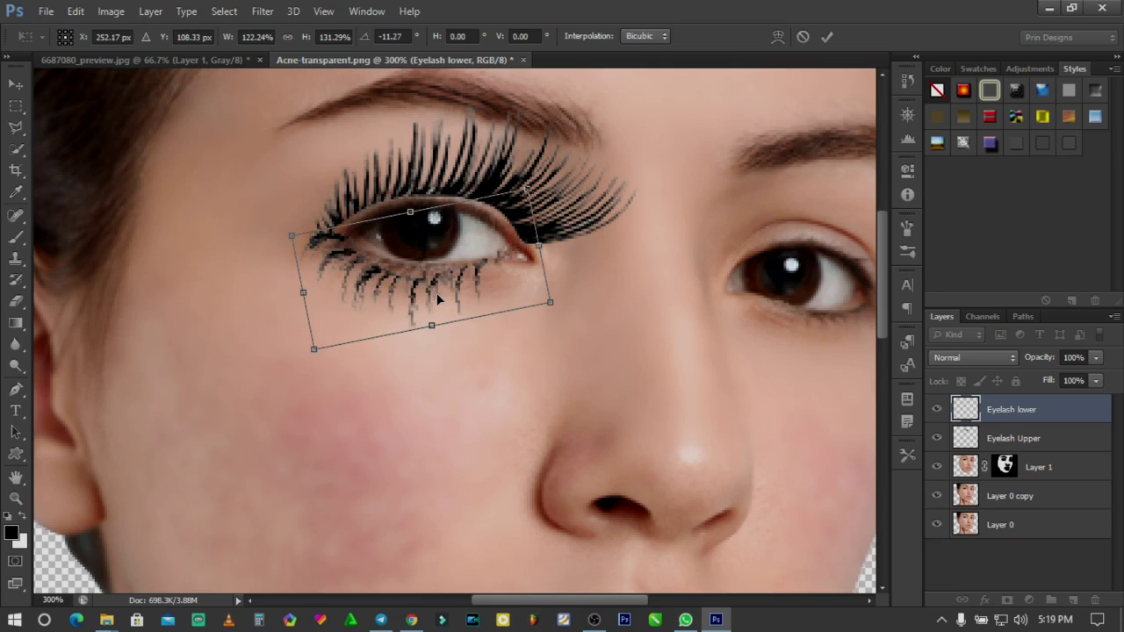
pyautogui.click(826, 36)
pyautogui.press('Right')
pyautogui.press('Right')
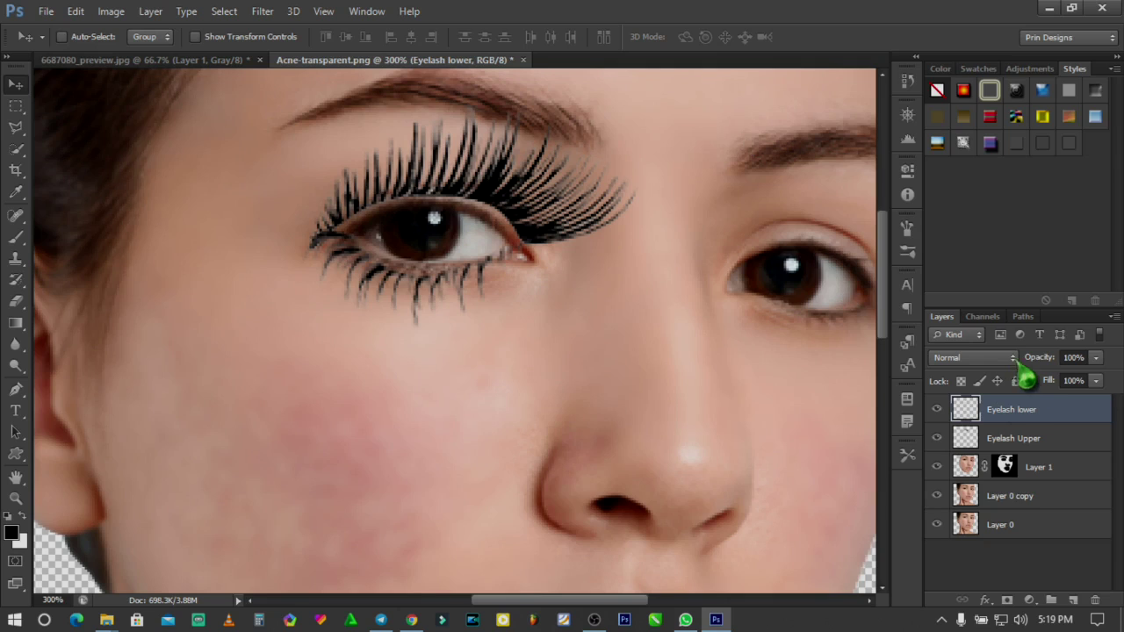
# Add a layer mask to Eyelash lower and brush out the lashes overlapping the outer eye corner in black
pyautogui.click(1006, 601)
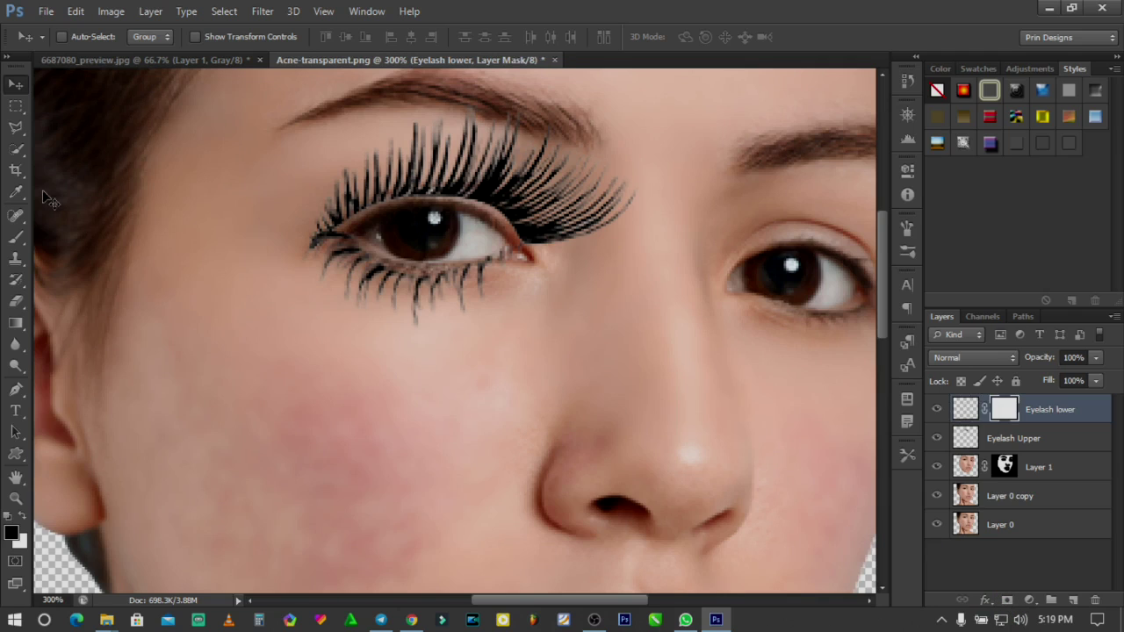
pyautogui.click(16, 238)
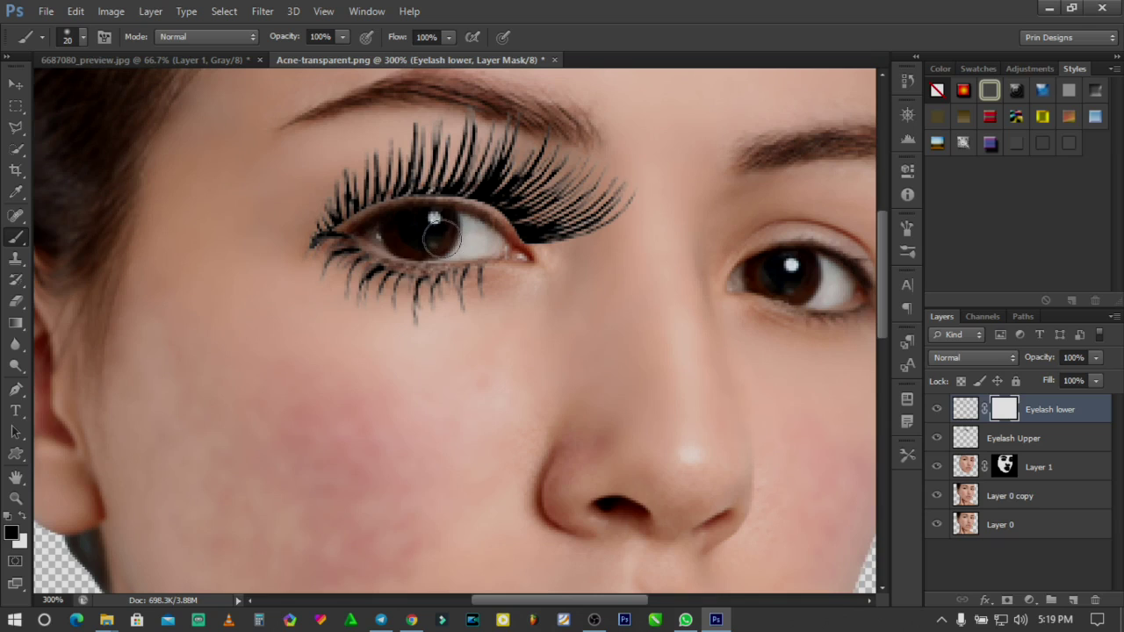
pyautogui.moveTo(347, 230); pyautogui.dragTo(294, 233)
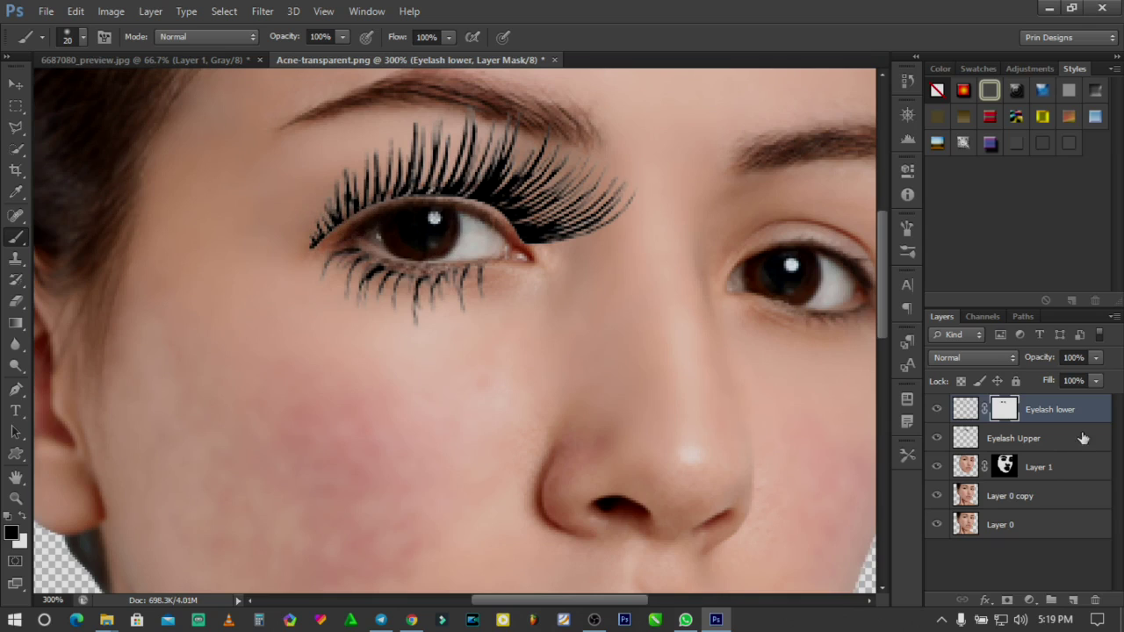
# Add a layer mask to Eyelash Upper and brush away its lower edge along the lid and at both eye corners
pyautogui.click(1036, 441)
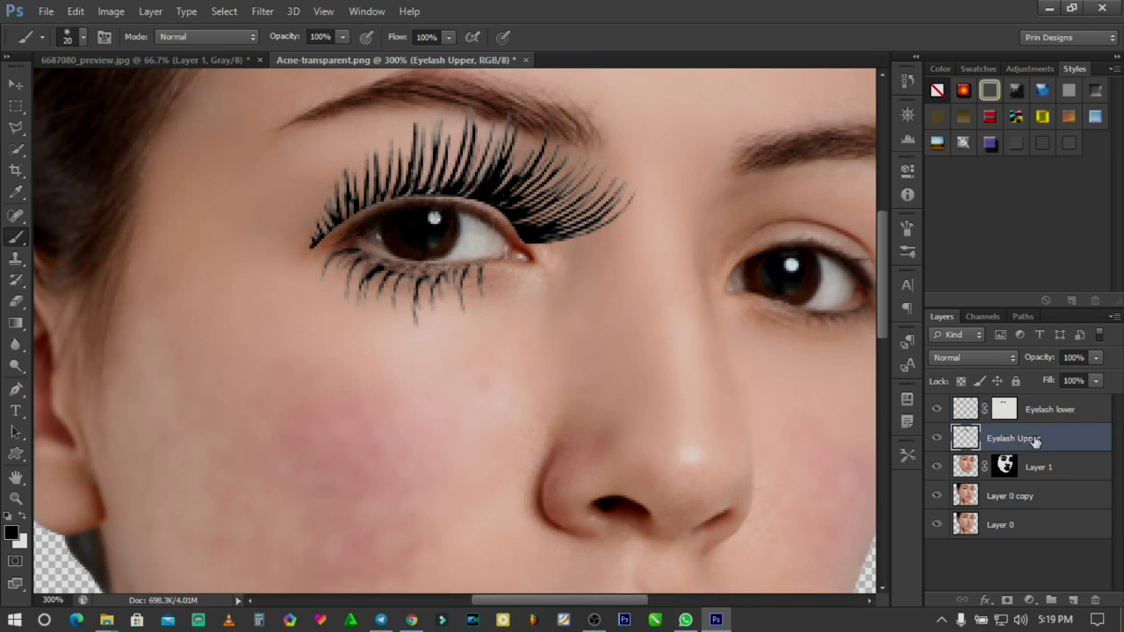
pyautogui.click(1007, 600)
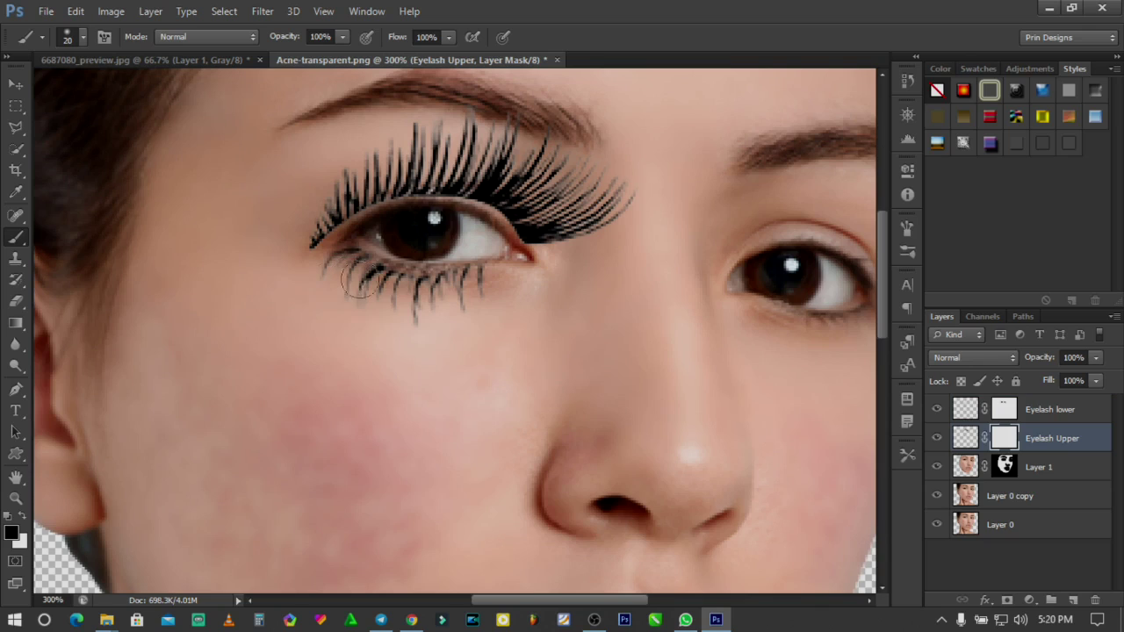
pyautogui.moveTo(330, 266)
pyautogui.mouseDown()
pyautogui.moveTo(308, 244)
pyautogui.moveTo(334, 256)
pyautogui.moveTo(374, 232)
pyautogui.moveTo(351, 236)
pyautogui.moveTo(408, 212)
pyautogui.moveTo(483, 209)
pyautogui.moveTo(539, 271)
pyautogui.moveTo(557, 263)
pyautogui.moveTo(511, 267)
pyautogui.moveTo(533, 250)
pyautogui.mouseUp()
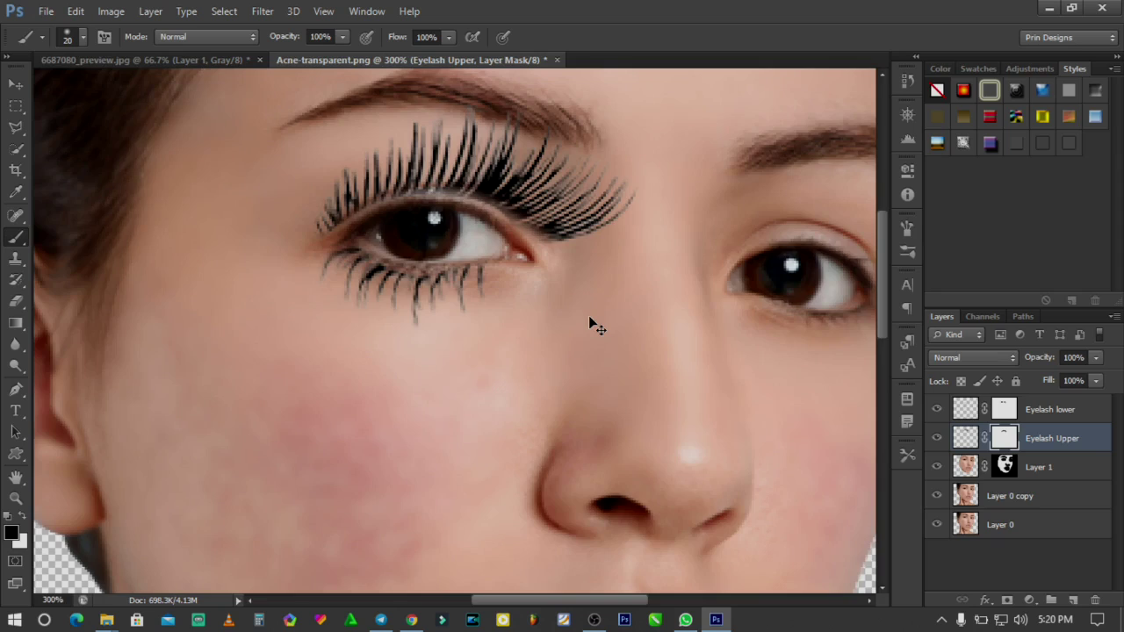
# Add a Color Overlay effect to the Eyelash Upper layer
pyautogui.hotkey('ctrl', '0')
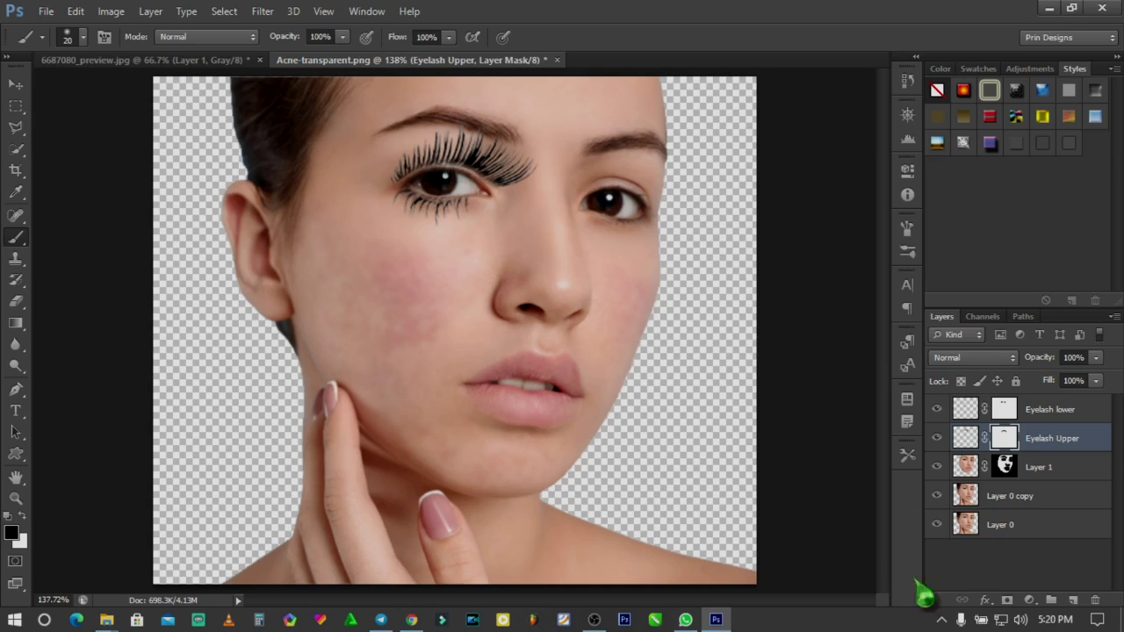
pyautogui.click(986, 600)
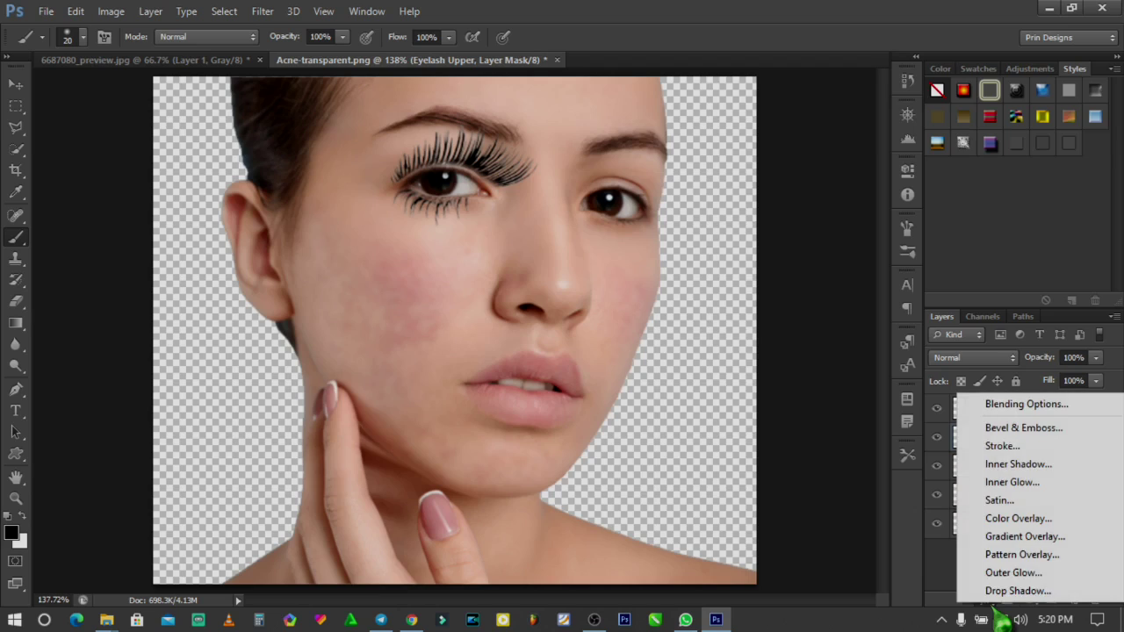
pyautogui.click(1019, 519)
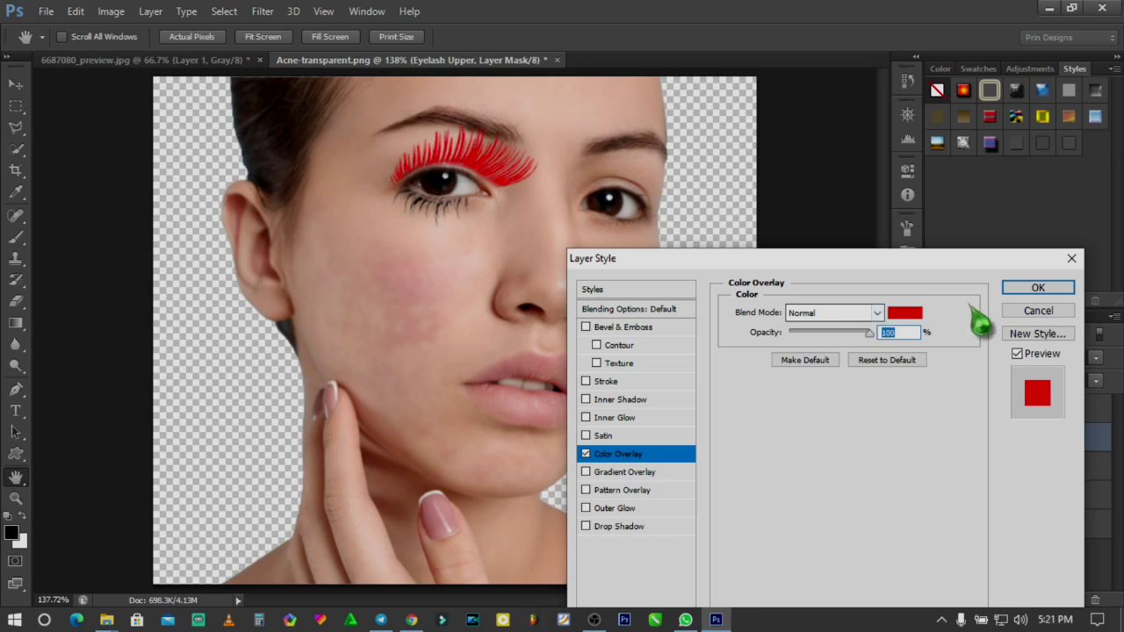
pyautogui.click(907, 313)
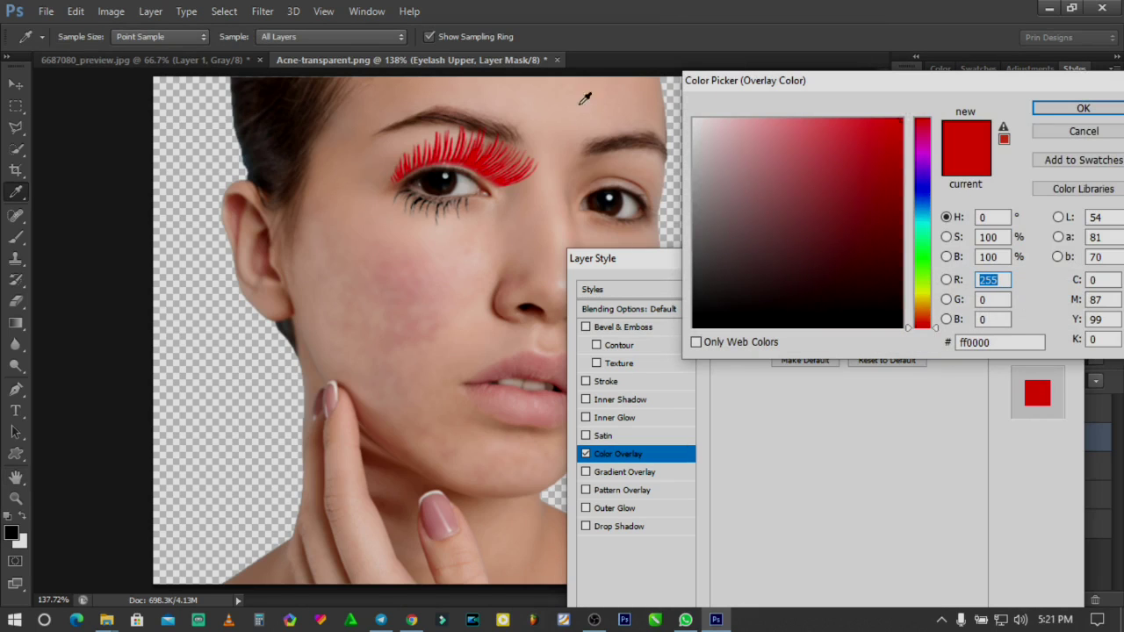
pyautogui.click(471, 111)
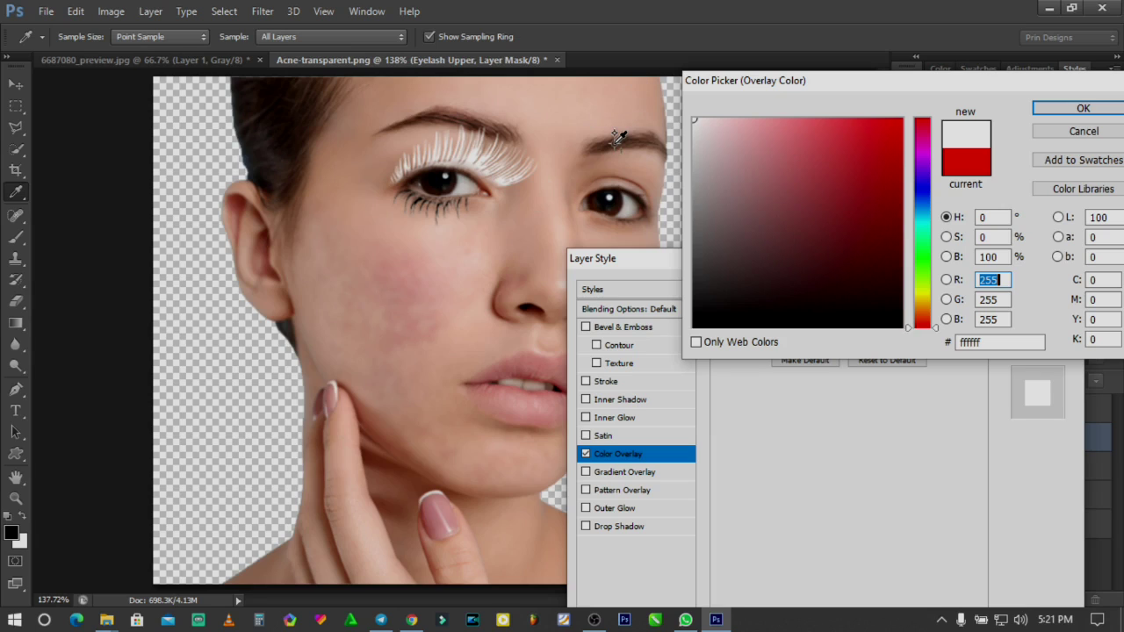
pyautogui.press('alt')
pyautogui.click(680, 201)
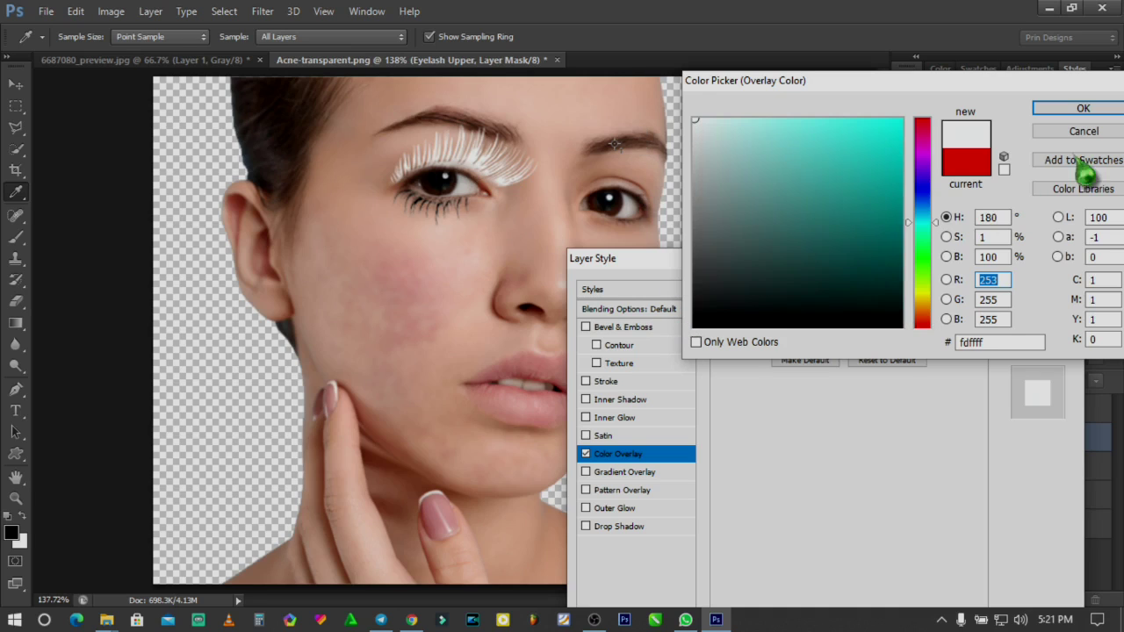
pyautogui.click(1083, 131)
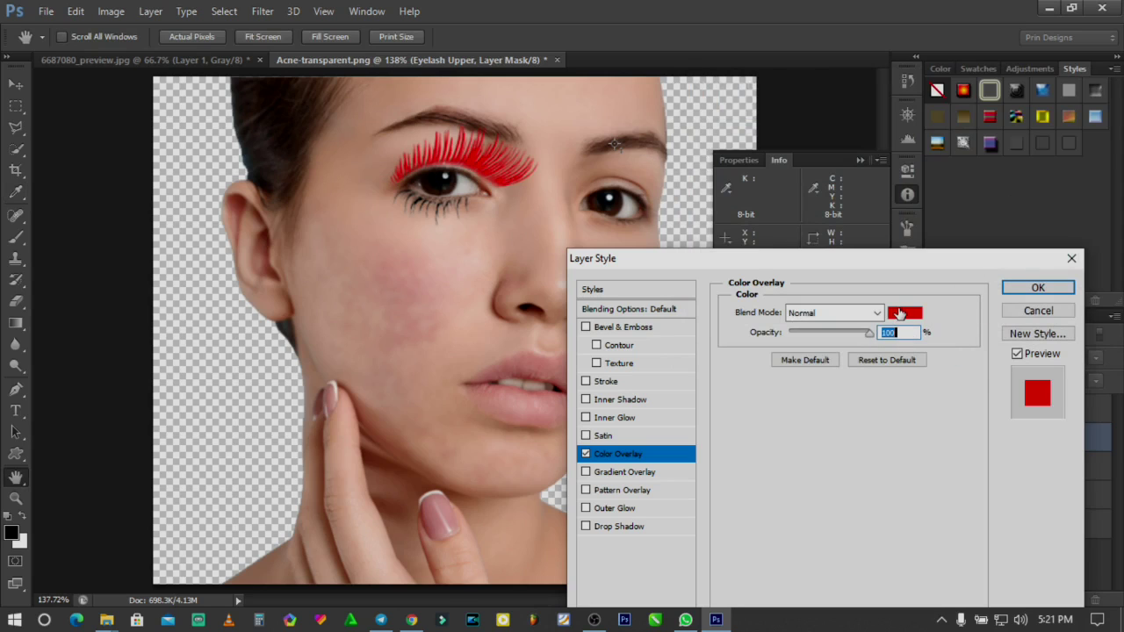
# Set the Color Overlay colour of the upper lashes to a dark reddish brown, #633e3e
pyautogui.click(899, 314)
pyautogui.click(897, 308)
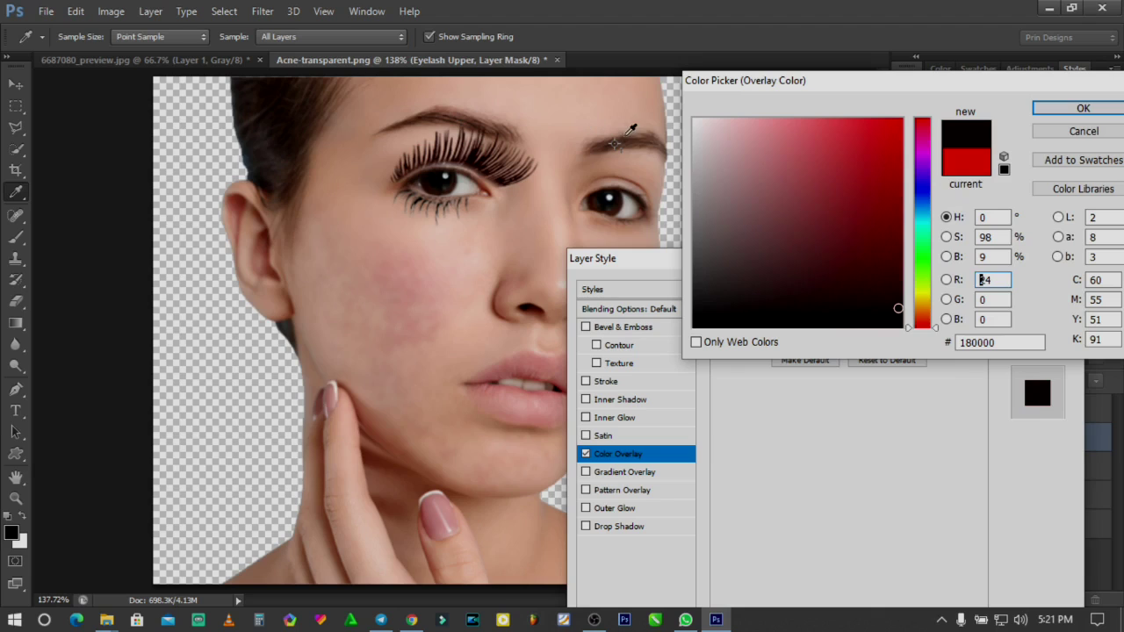
pyautogui.click(458, 119)
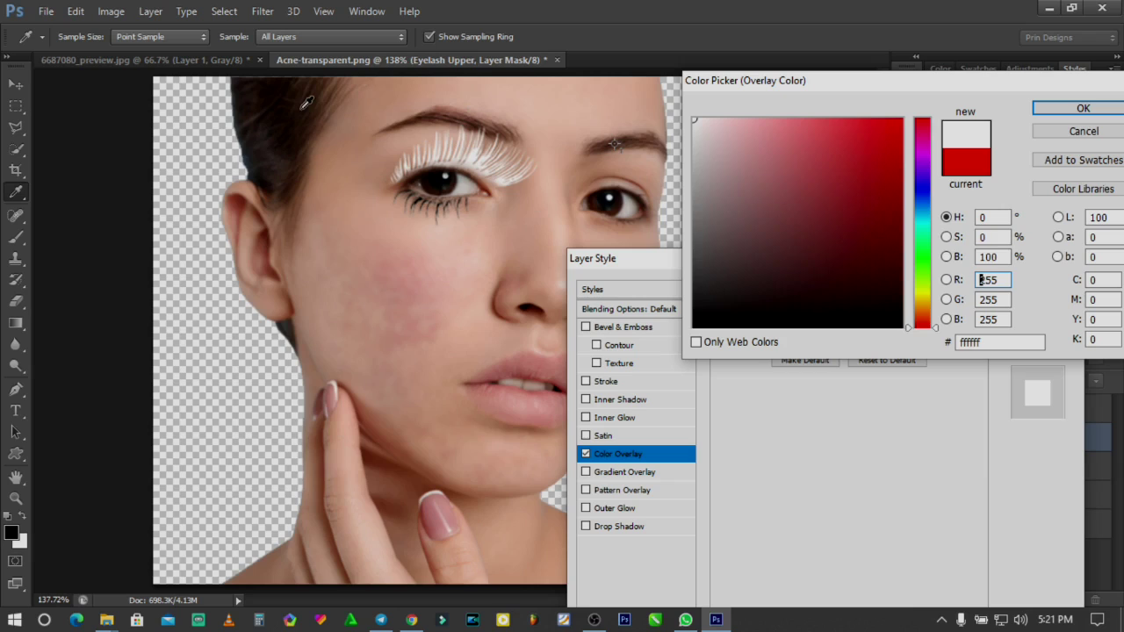
pyautogui.click(735, 206)
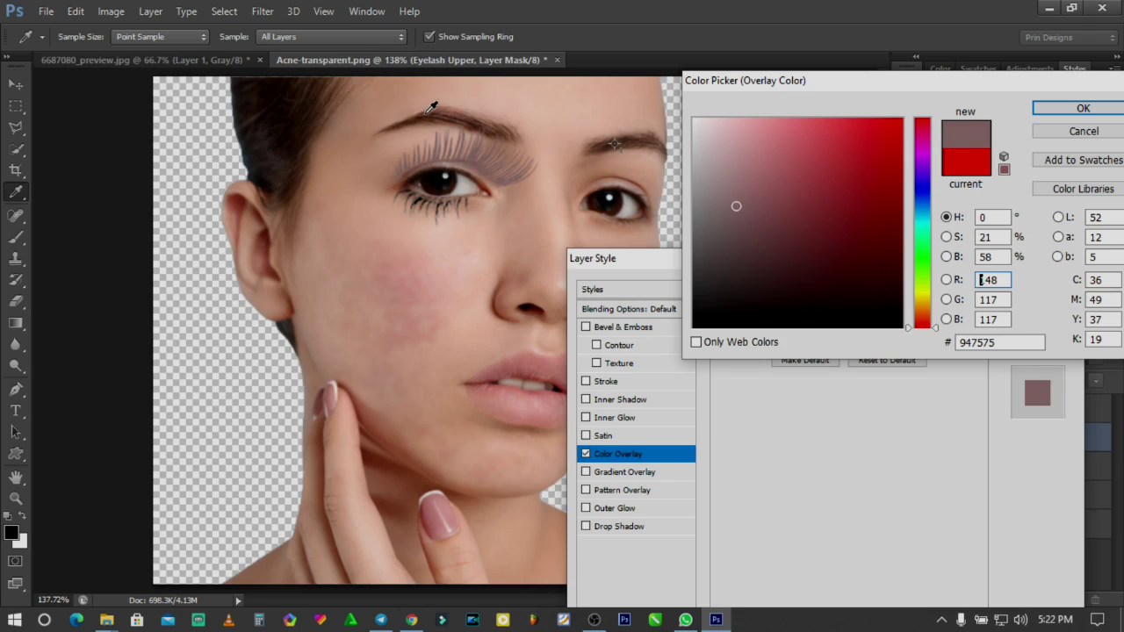
pyautogui.click(425, 114)
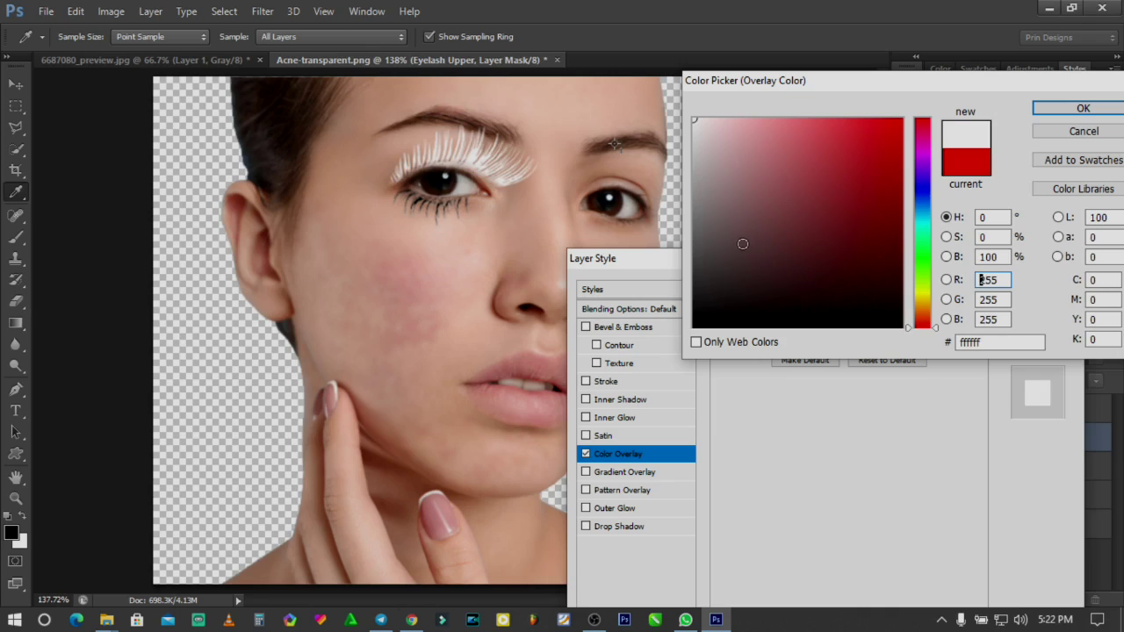
pyautogui.click(731, 258)
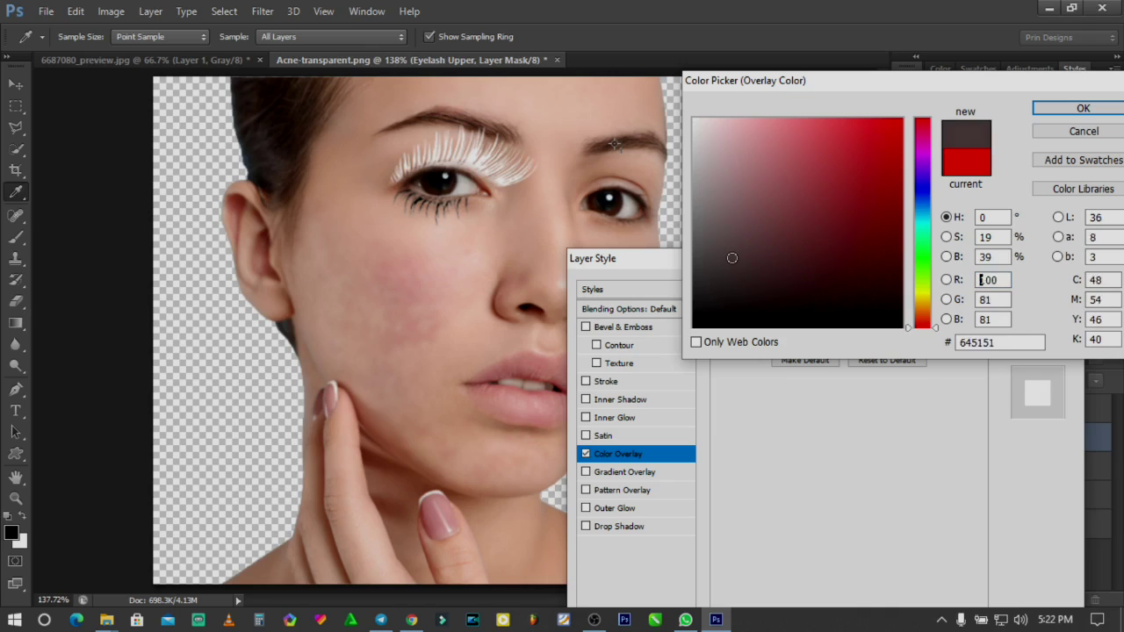
pyautogui.click(724, 248)
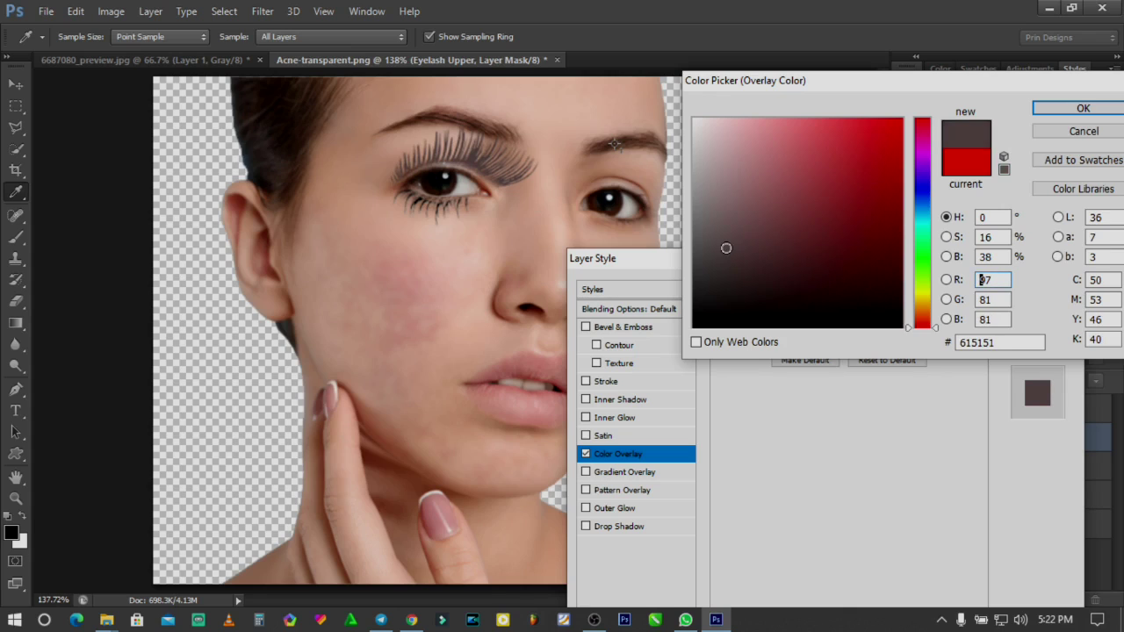
pyautogui.moveTo(724, 247)
pyautogui.mouseDown()
pyautogui.moveTo(705, 237)
pyautogui.moveTo(718, 237)
pyautogui.mouseUp()
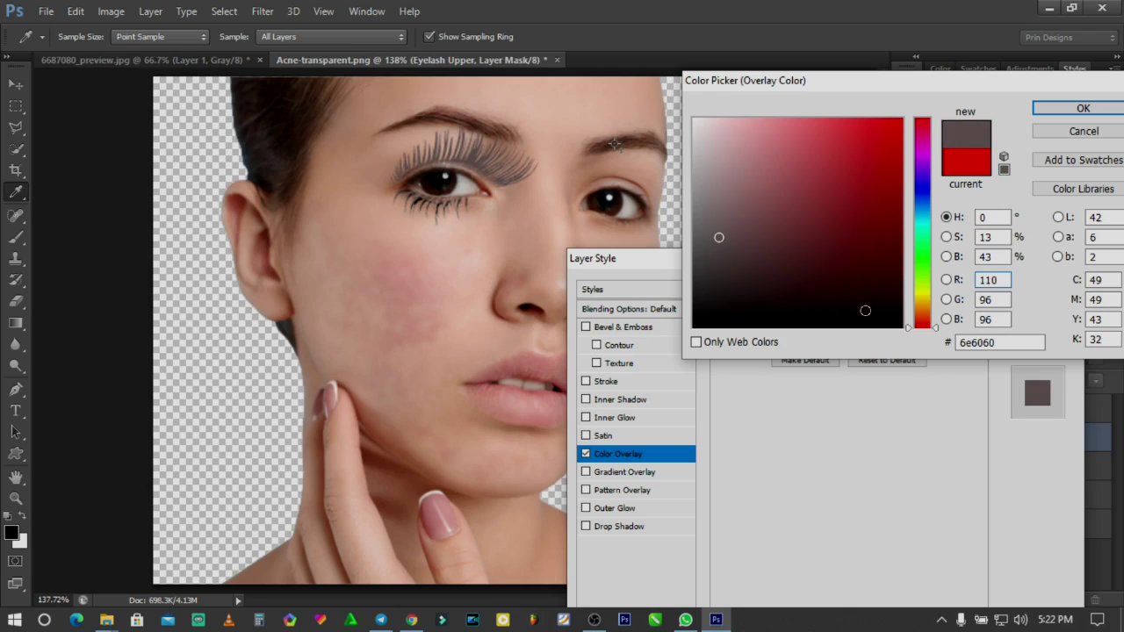
pyautogui.moveTo(719, 237); pyautogui.dragTo(769, 217)
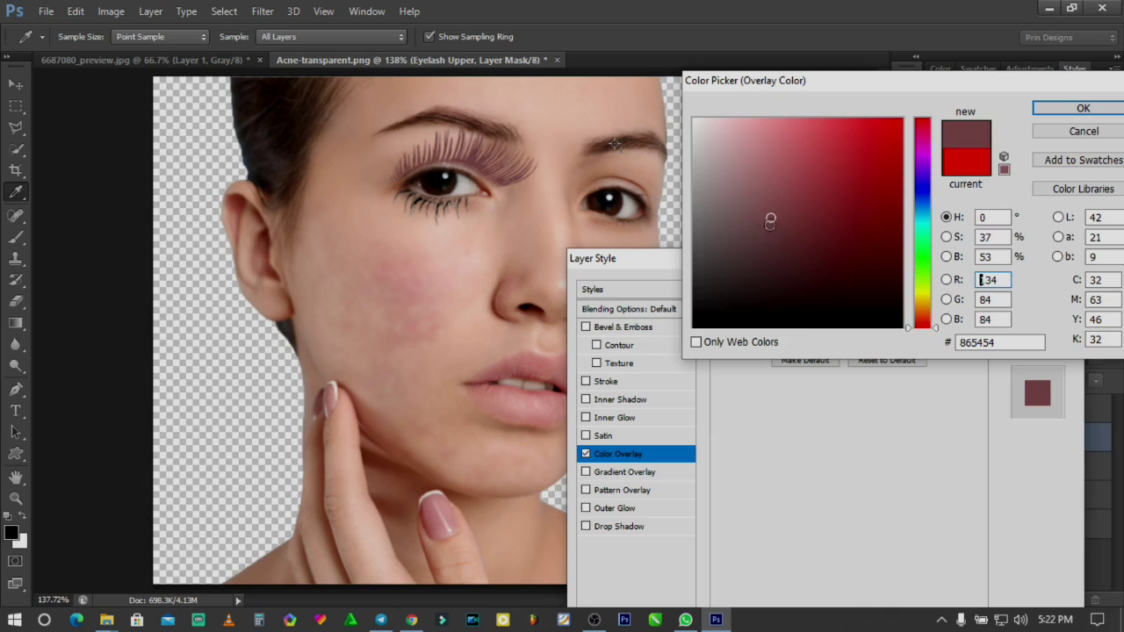
pyautogui.click(761, 253)
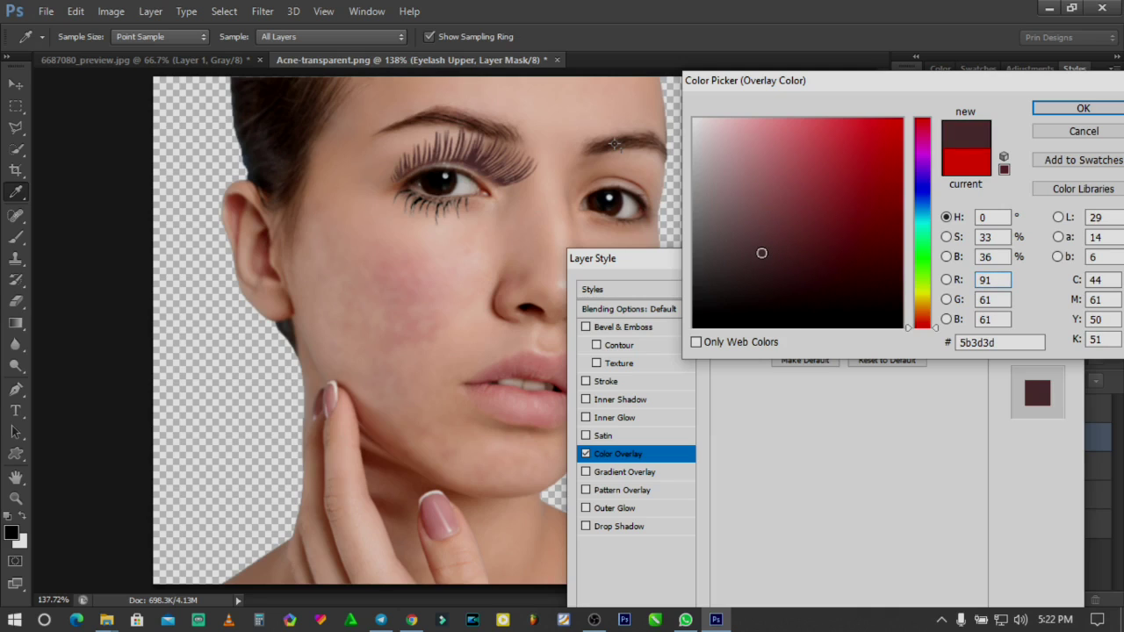
pyautogui.doubleClick(983, 279)
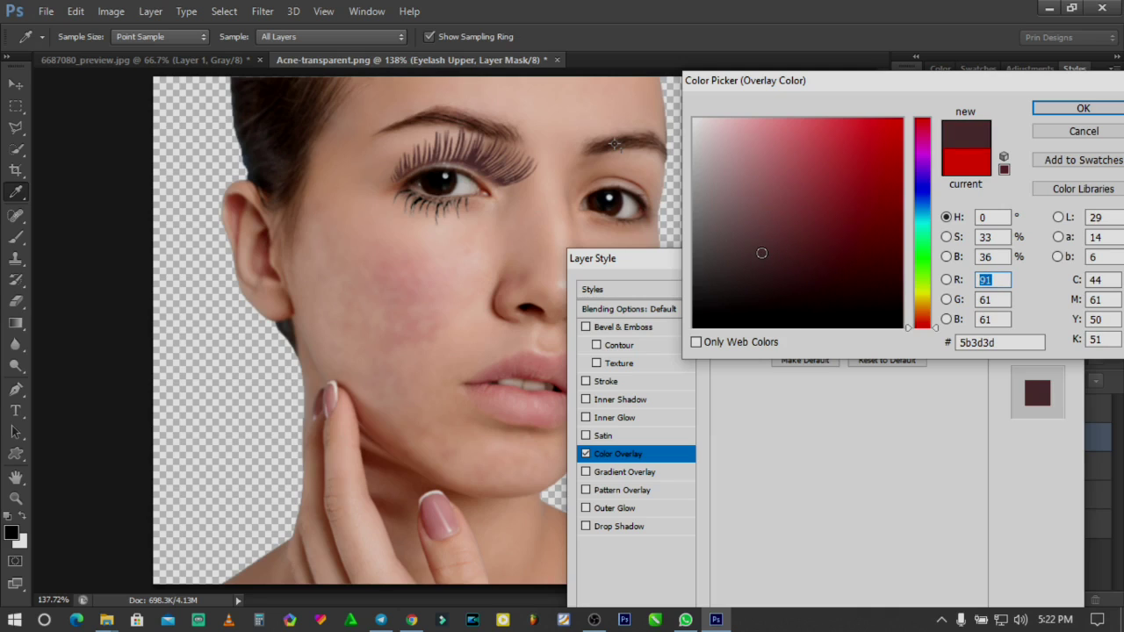
pyautogui.click(767, 253)
pyautogui.moveTo(767, 253); pyautogui.dragTo(771, 246)
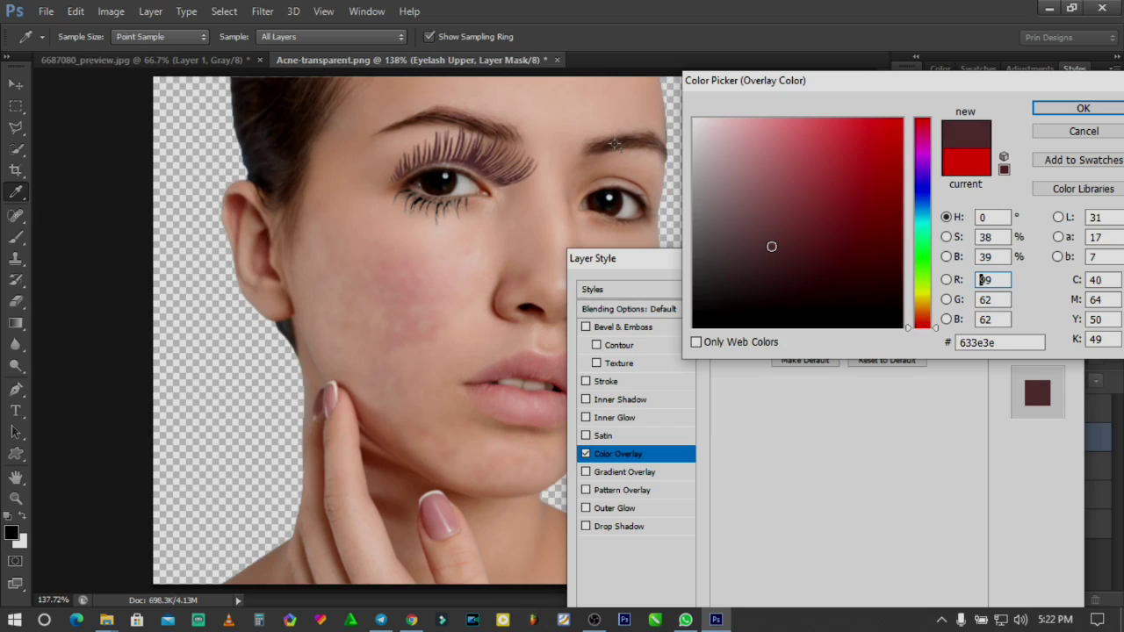
pyautogui.click(1080, 109)
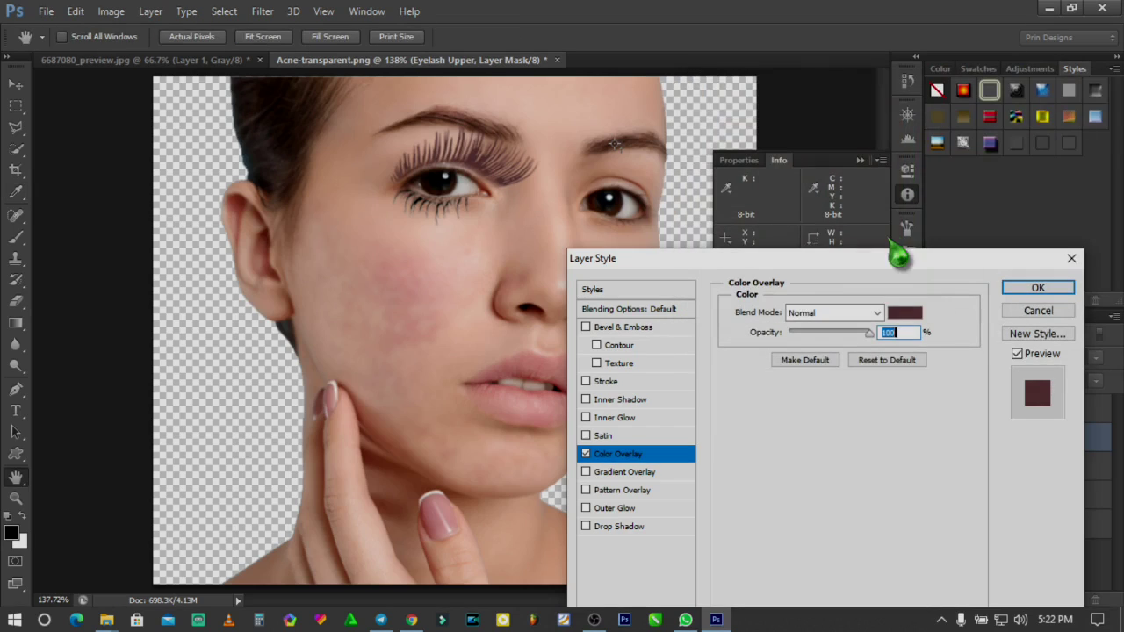
# Set the Color Overlay's blend mode to Screen at 90% opacity, apply it, and collapse the Info panel
pyautogui.click(876, 313)
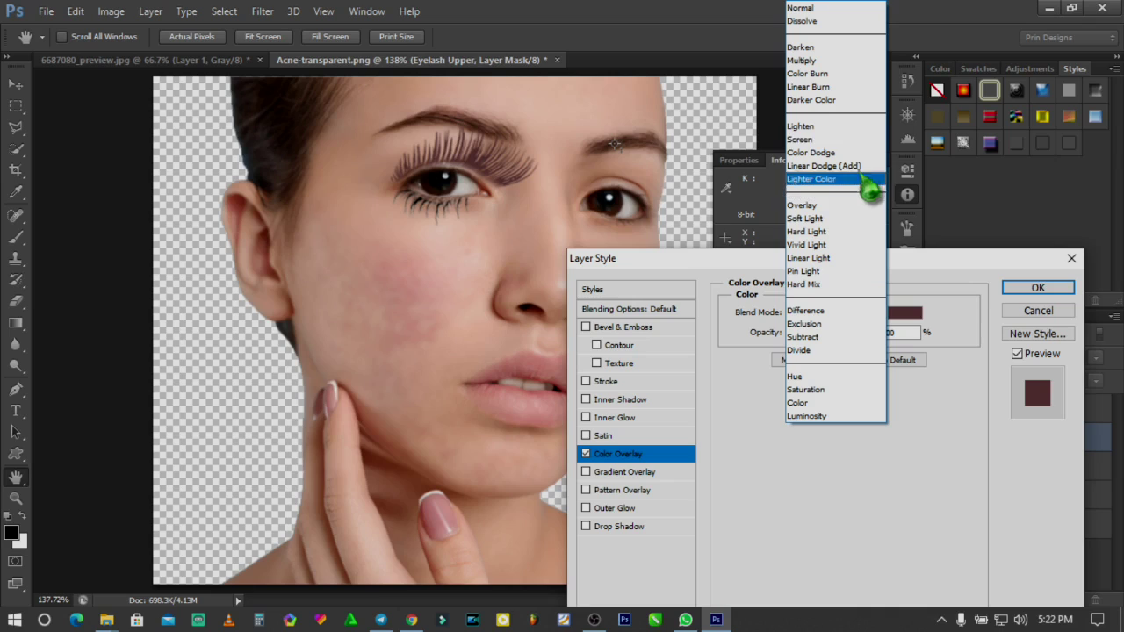
pyautogui.click(845, 140)
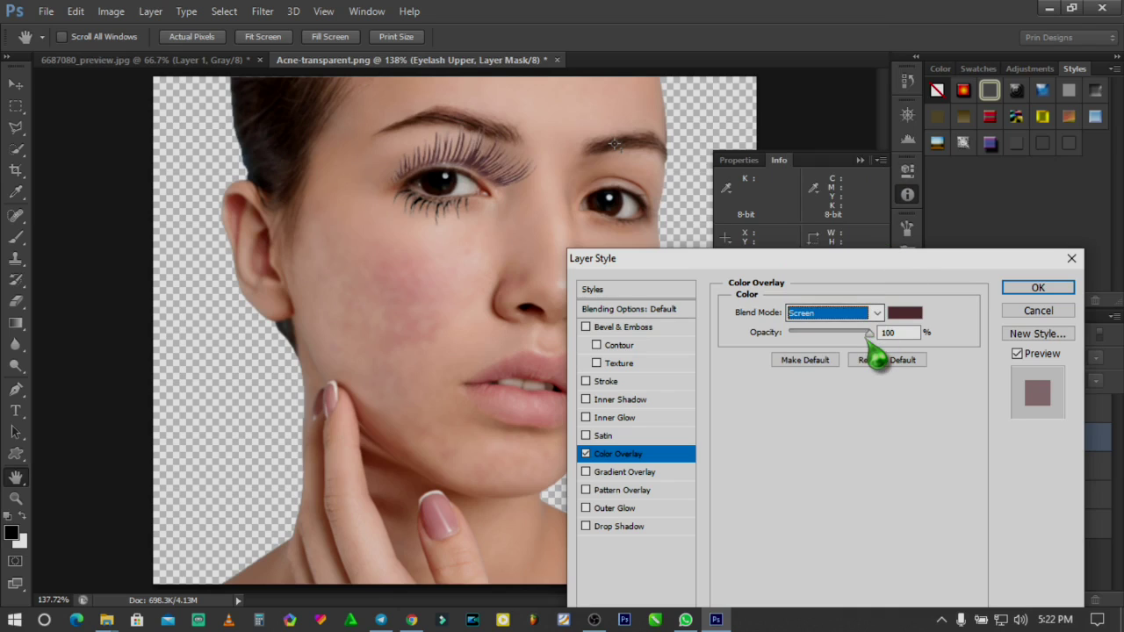
pyautogui.moveTo(869, 333)
pyautogui.mouseDown()
pyautogui.moveTo(835, 334)
pyautogui.moveTo(865, 333)
pyautogui.mouseUp()
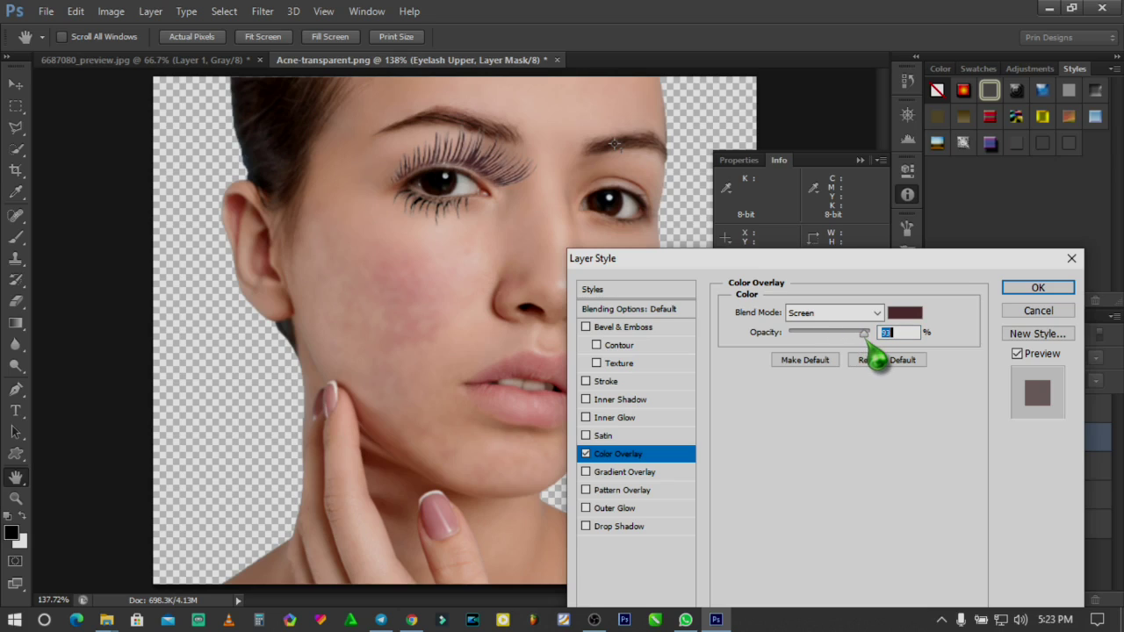
pyautogui.moveTo(863, 333); pyautogui.dragTo(864, 334)
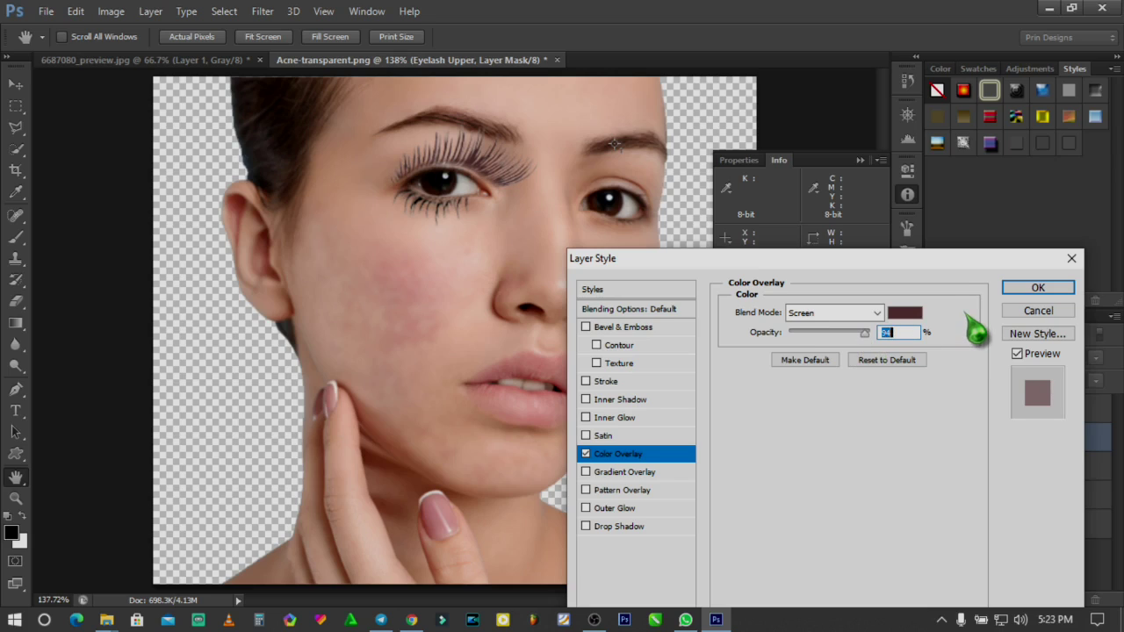
pyautogui.write('90')
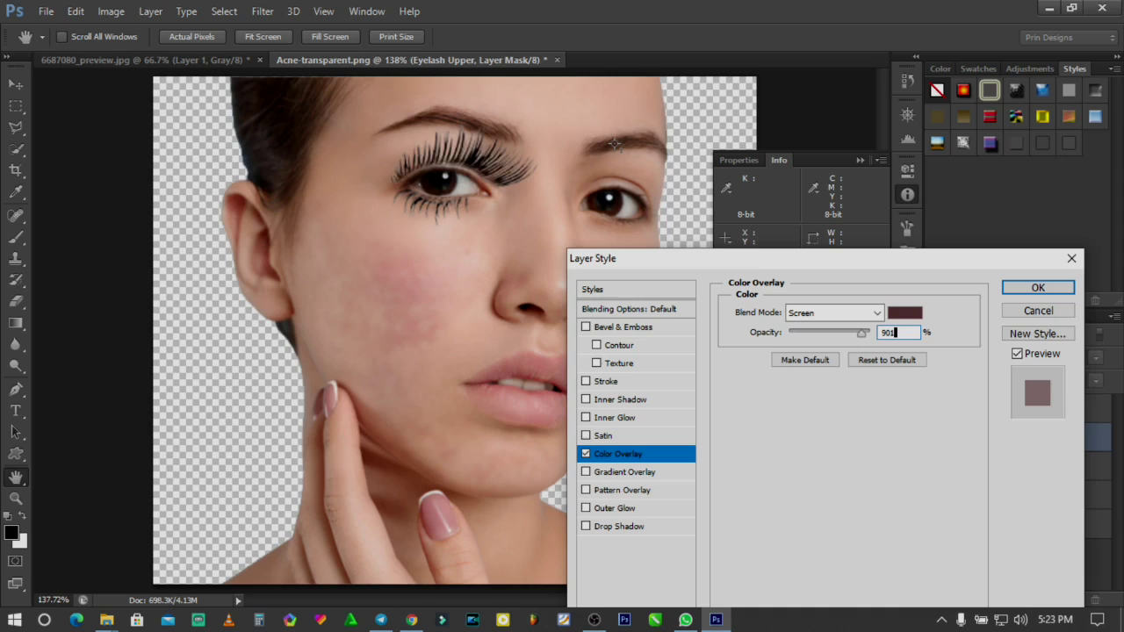
pyautogui.press('BackSpace')
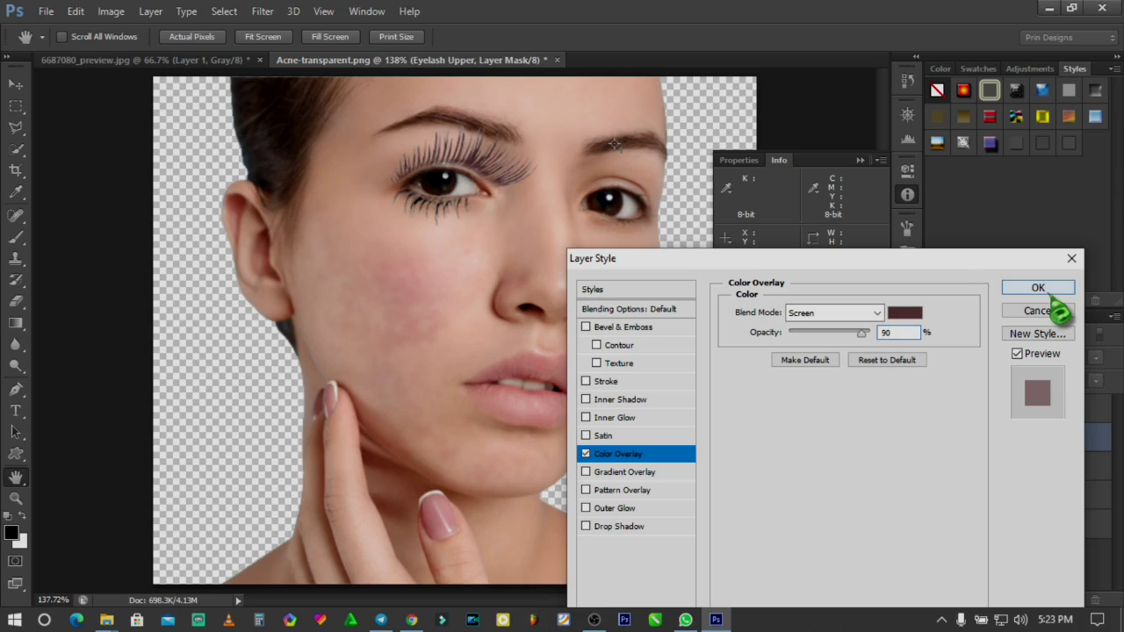
pyautogui.click(1050, 293)
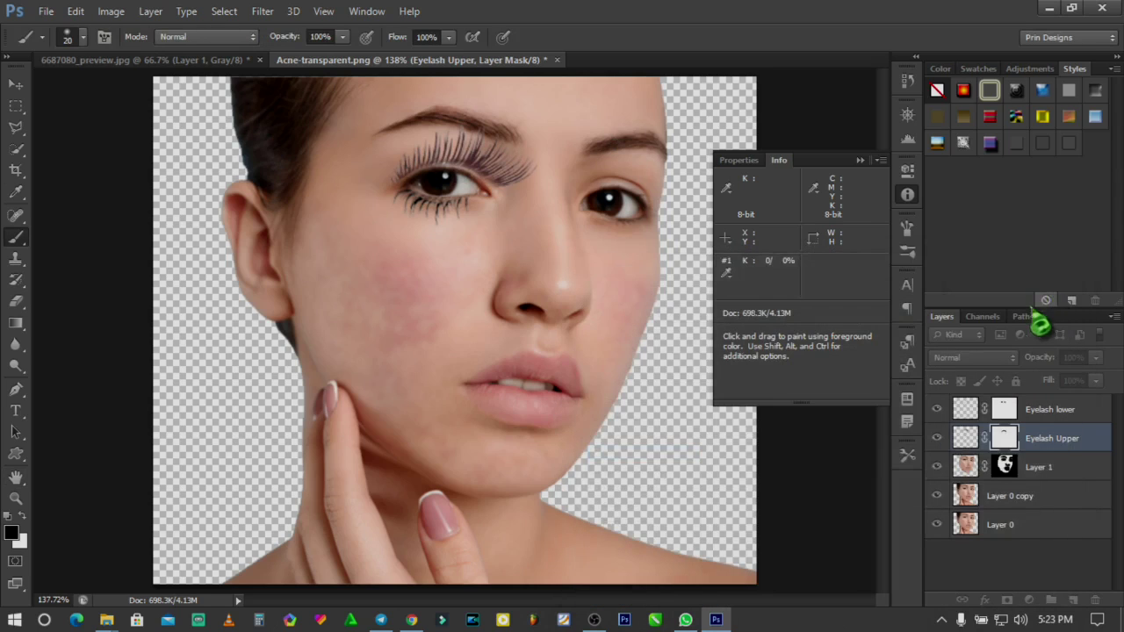
pyautogui.click(862, 164)
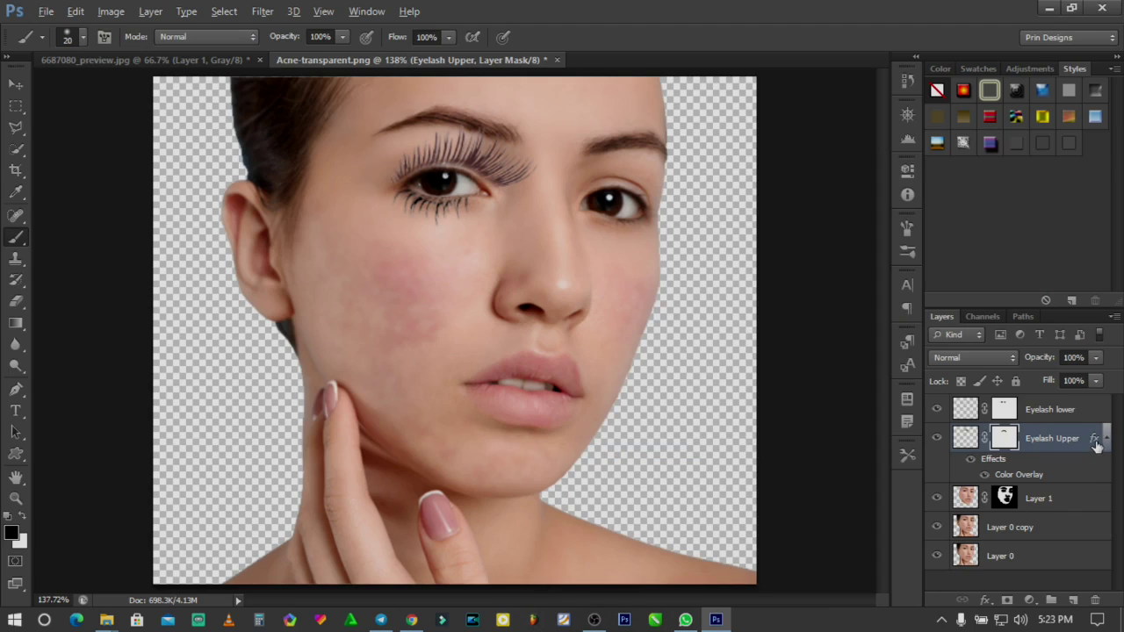
# Copy the Color Overlay effect from Eyelash Upper to Eyelash lower and collapse both layers' effect lists
pyautogui.moveTo(1095, 439); pyautogui.dragTo(1091, 413)
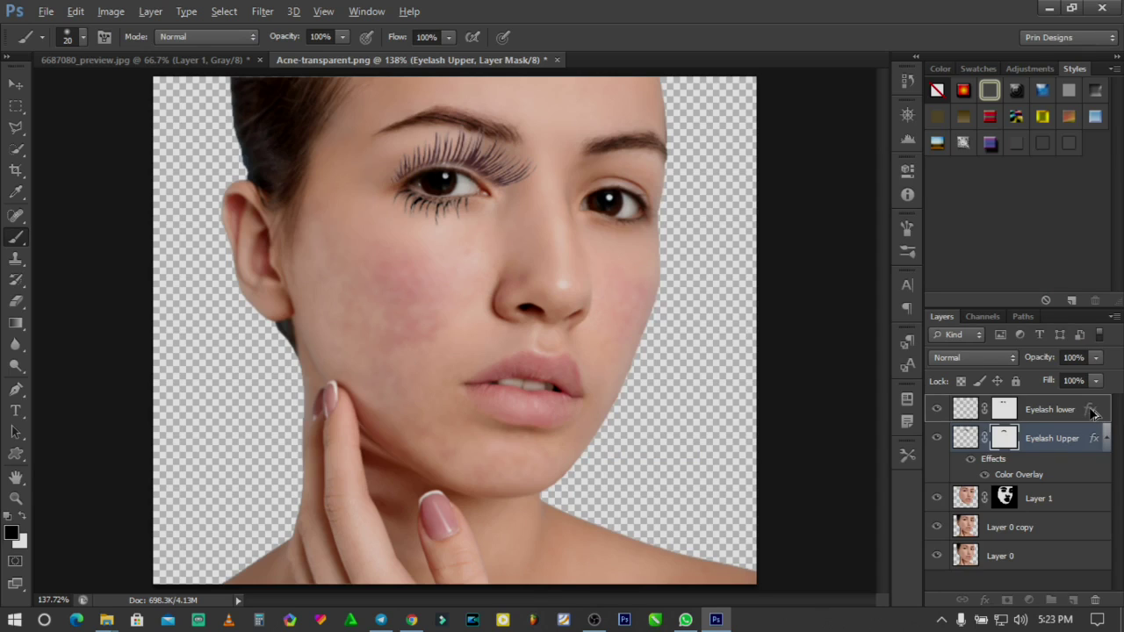
pyautogui.moveTo(1091, 413); pyautogui.dragTo(1091, 413)
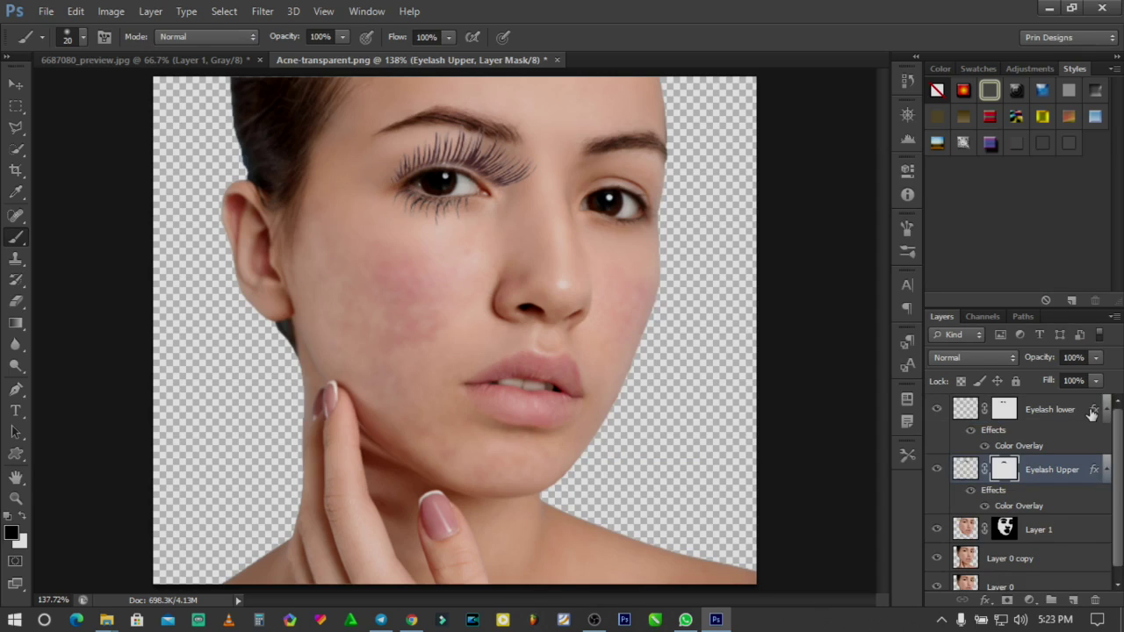
pyautogui.click(1105, 410)
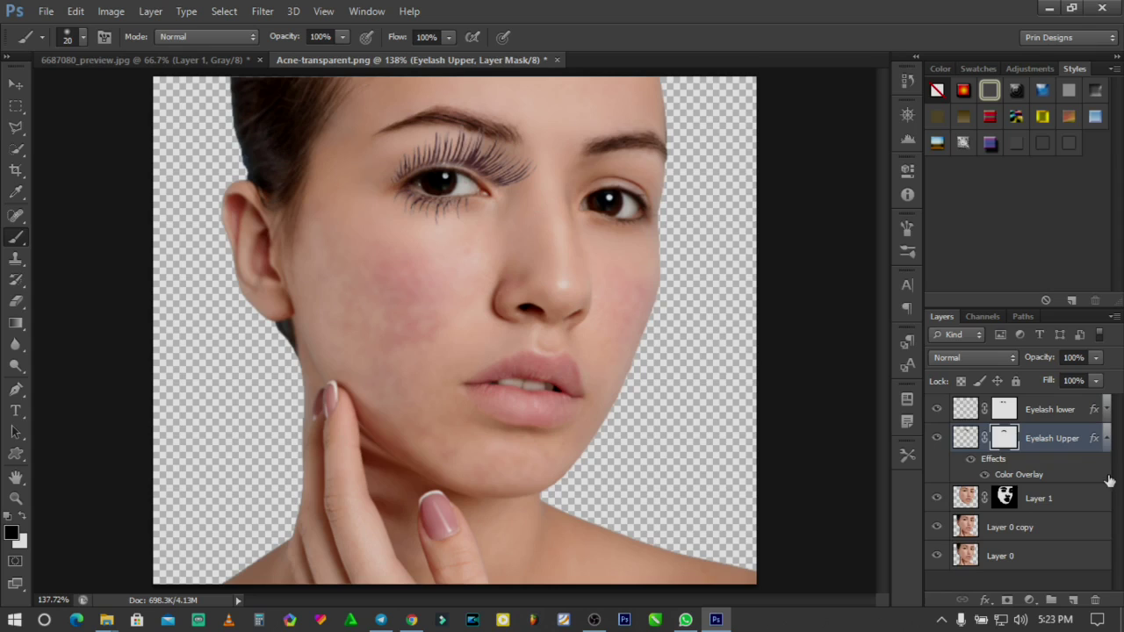
pyautogui.click(1106, 440)
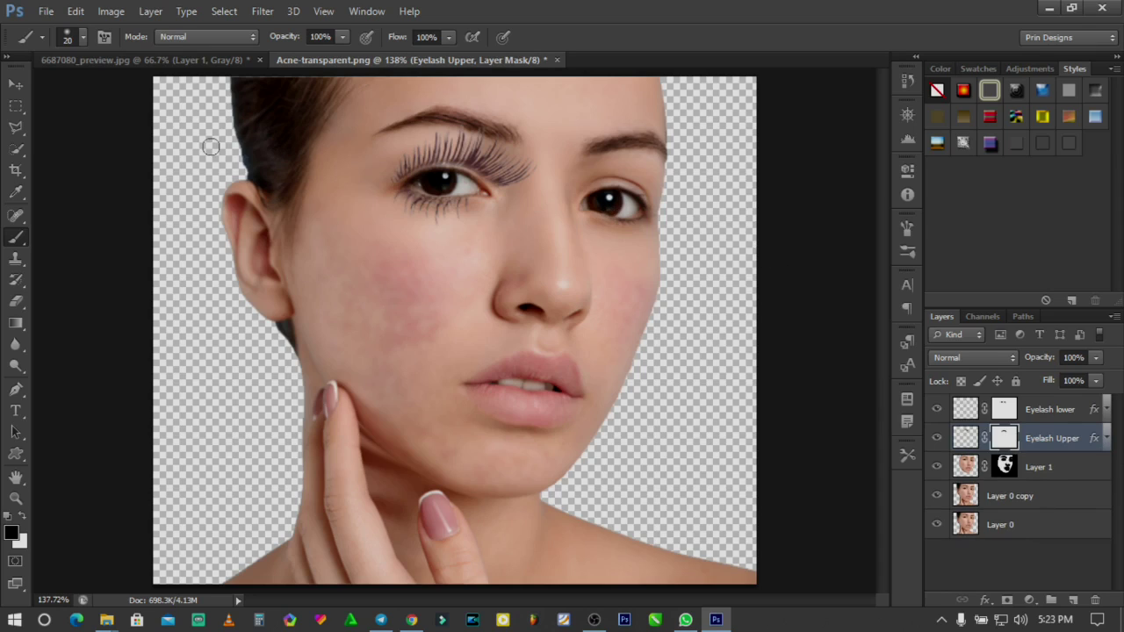
# Duplicate the Eyelash Upper and Eyelash lower layers together and move the copies onto the other eye
pyautogui.press('v')
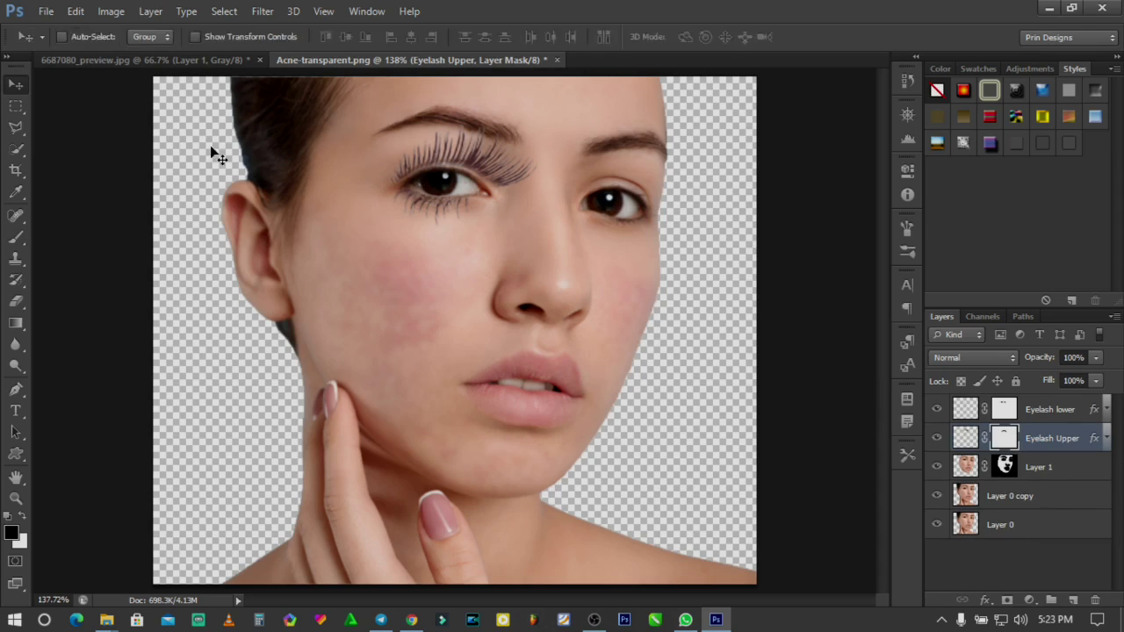
pyautogui.keyDown('shift'); pyautogui.click(1056, 416); pyautogui.keyUp('shift')
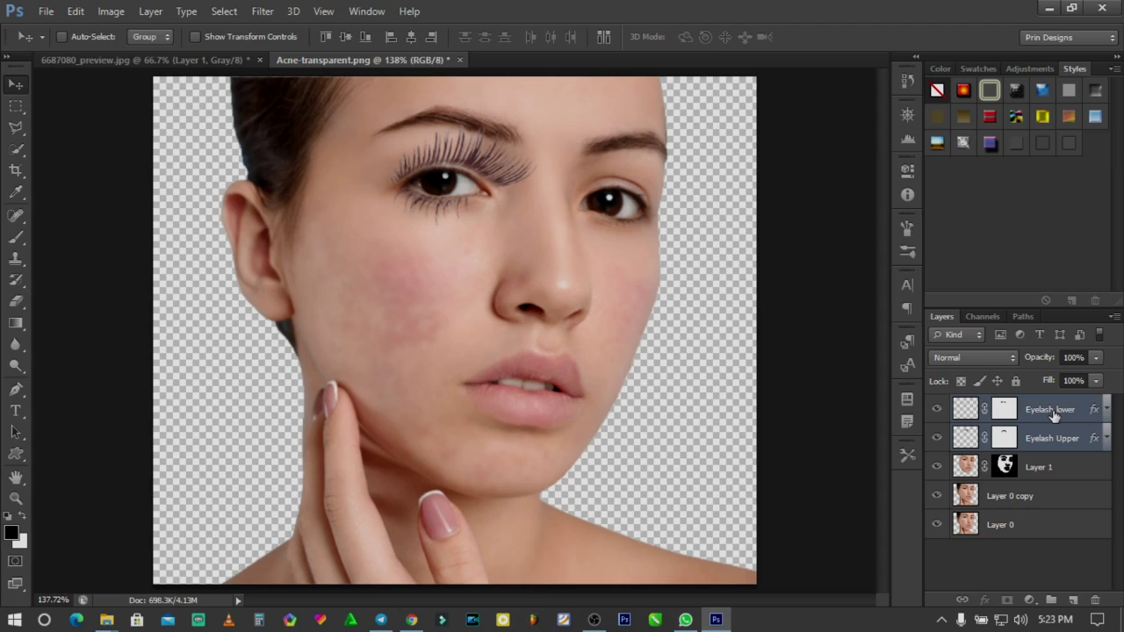
pyautogui.hotkey('ctrl', 'j')
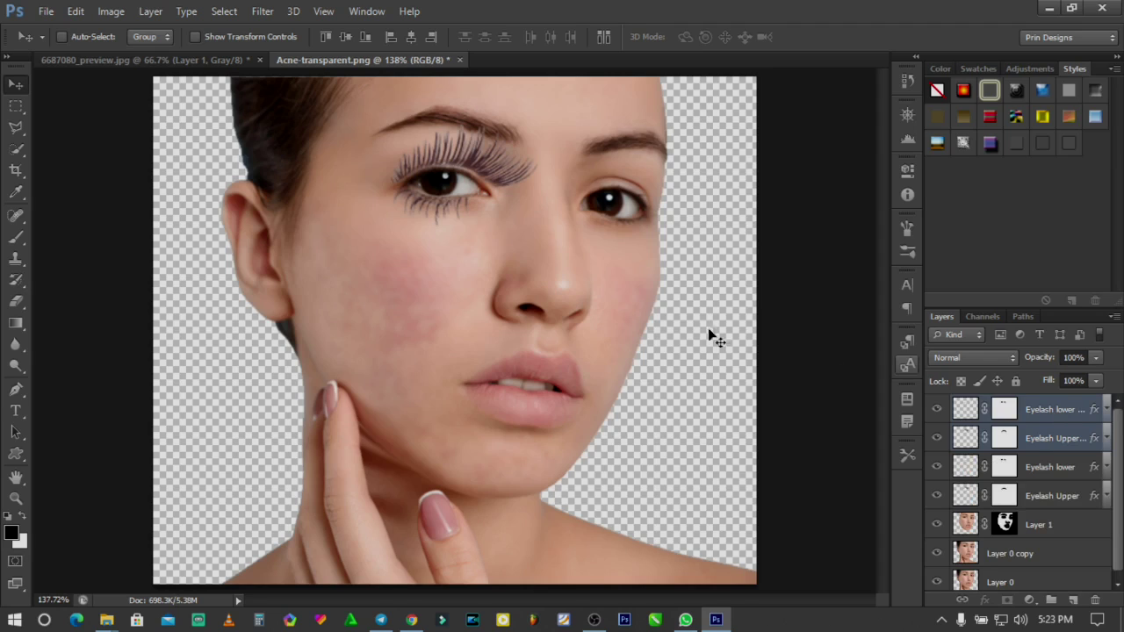
pyautogui.moveTo(486, 248); pyautogui.dragTo(627, 252)
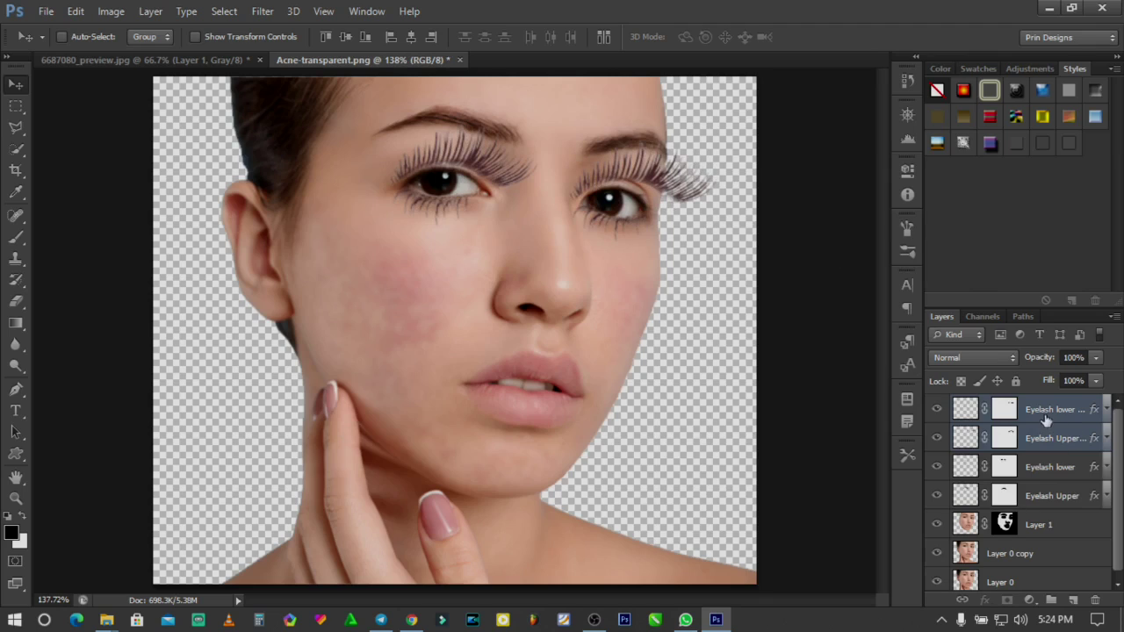
# Scale the Eyelash Upper copy to about 74% width and 95% height so it fits the second eye, and apply the transform
pyautogui.click(1044, 446)
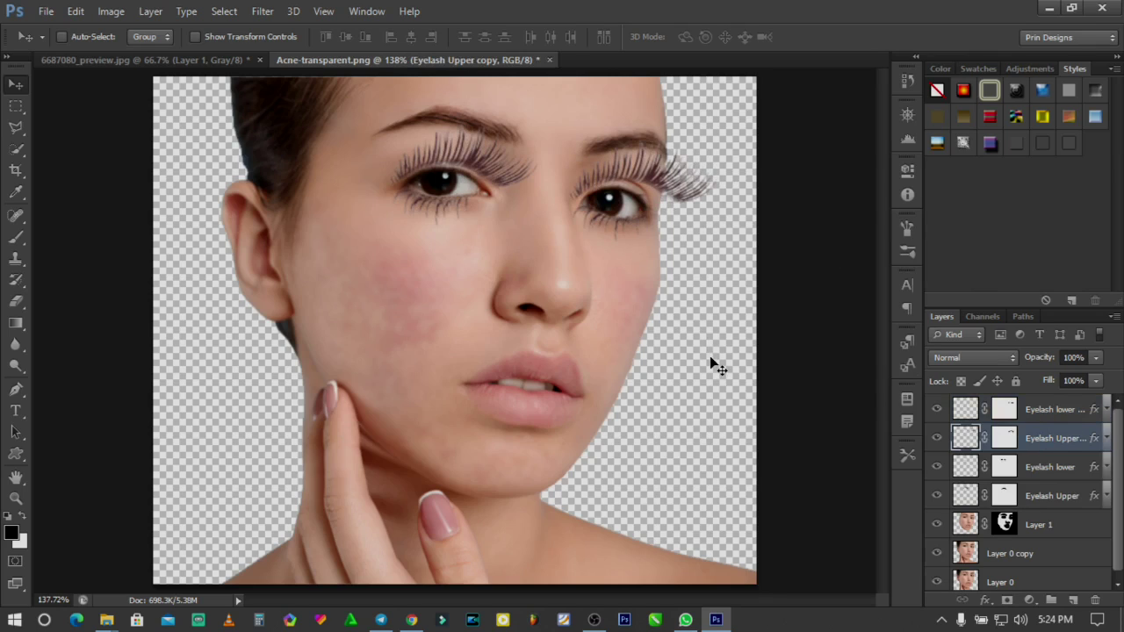
pyautogui.hotkey('ctrl', 't')
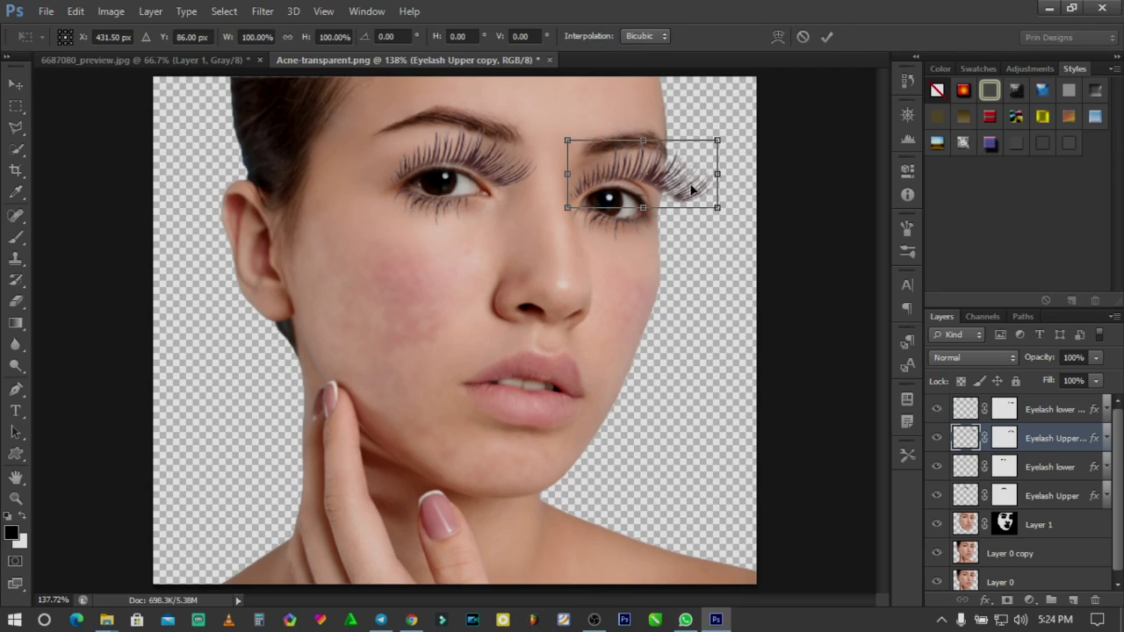
pyautogui.moveTo(716, 208); pyautogui.dragTo(685, 203)
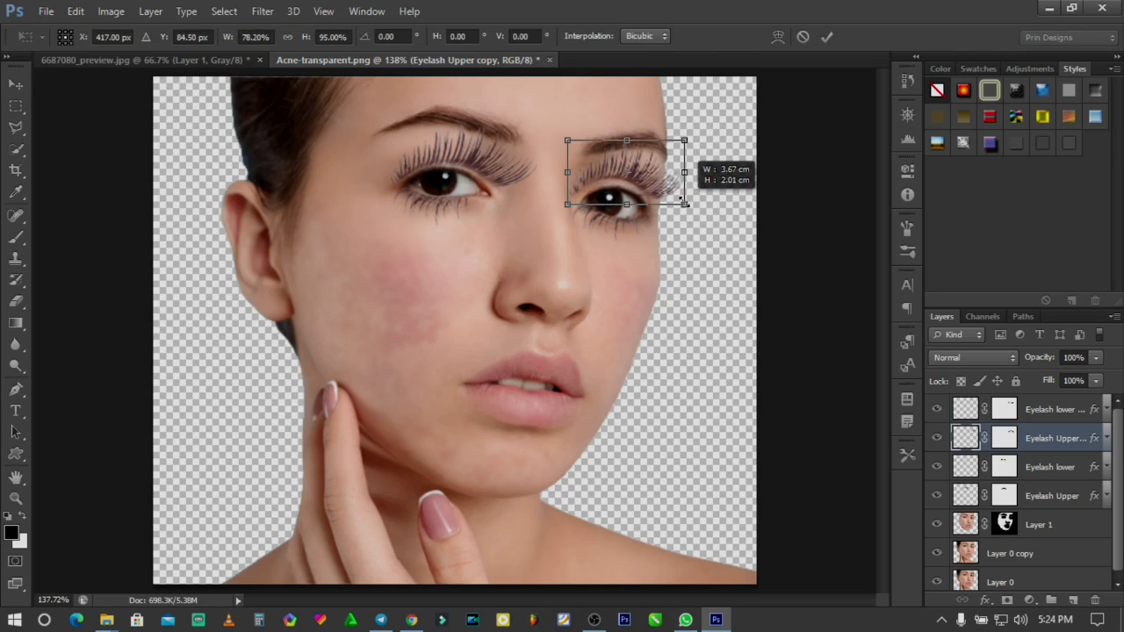
pyautogui.moveTo(683, 203); pyautogui.dragTo(683, 202)
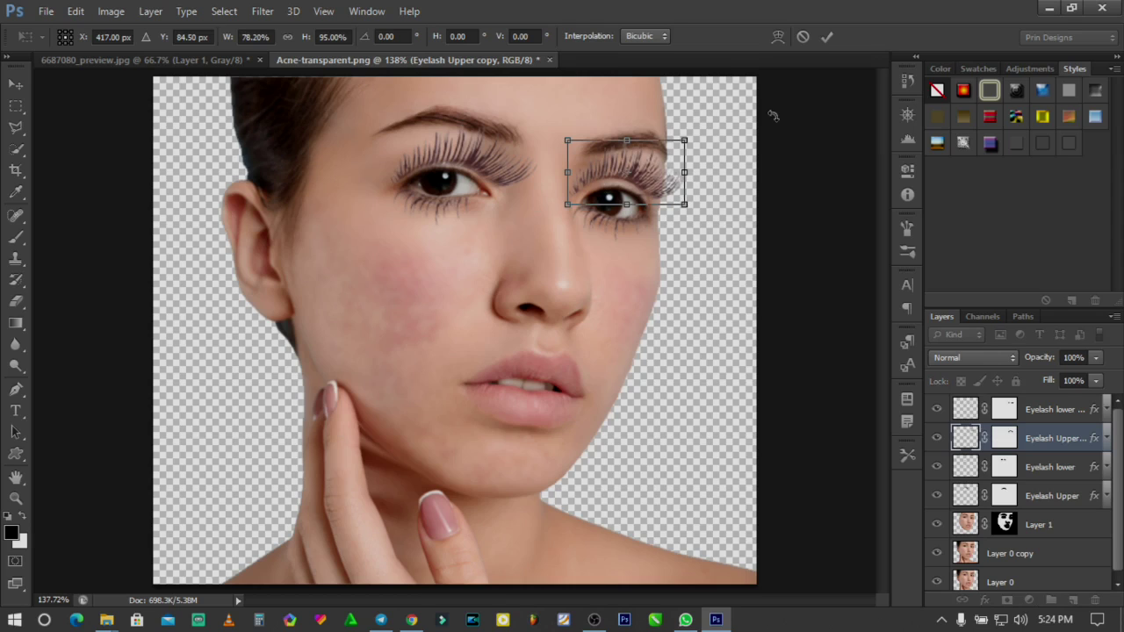
pyautogui.hotkey('ctrl', '+')
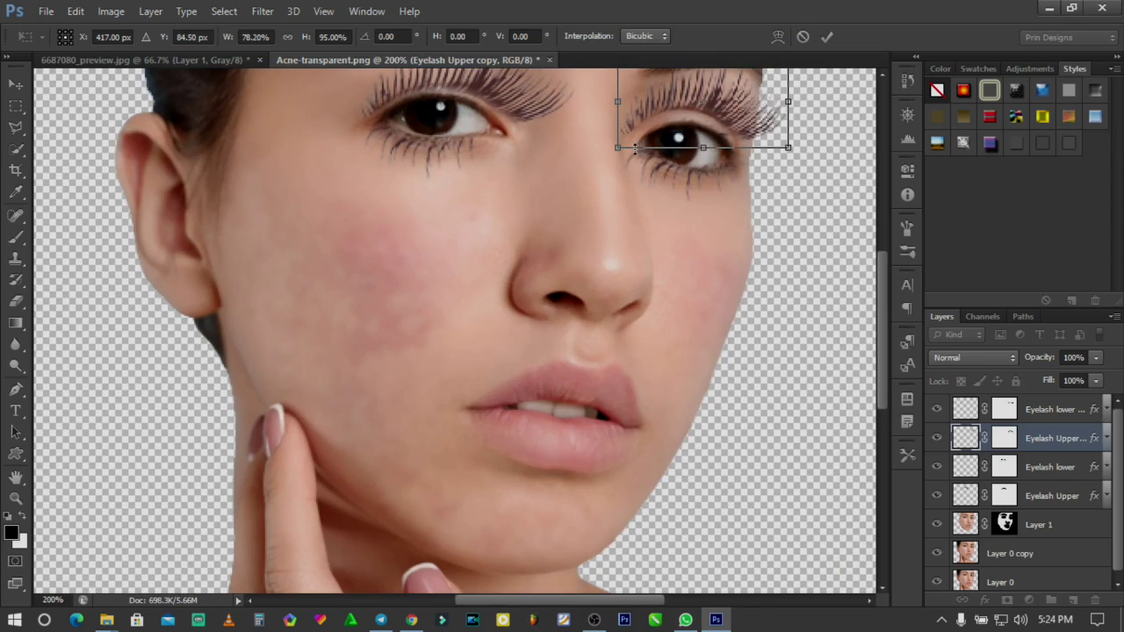
pyautogui.moveTo(615, 151); pyautogui.dragTo(621, 149)
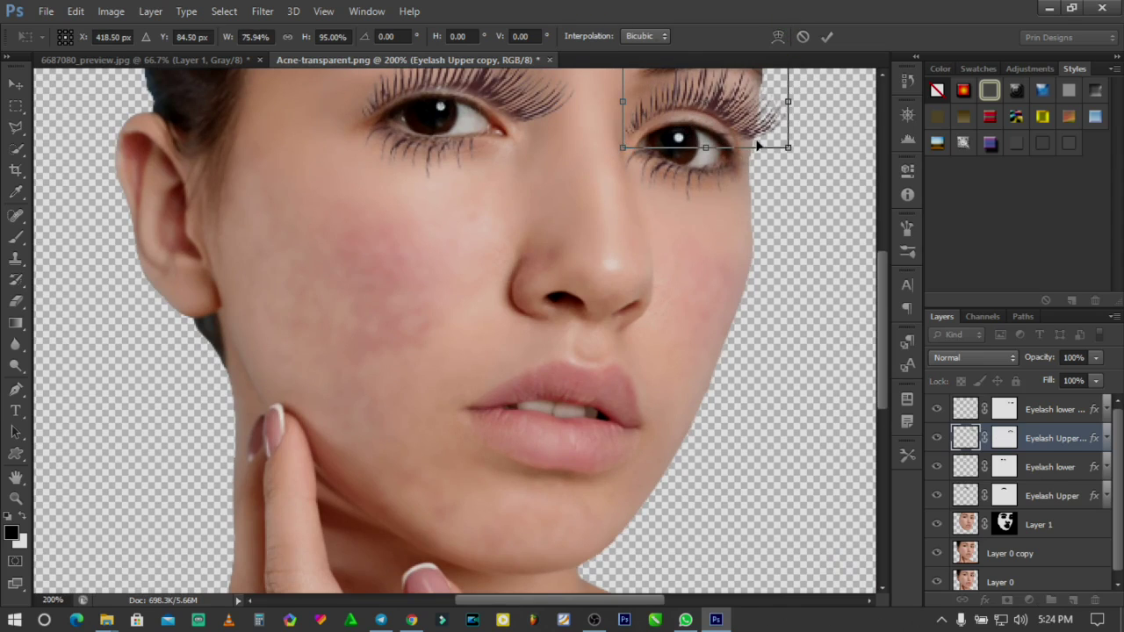
pyautogui.moveTo(787, 147); pyautogui.dragTo(784, 151)
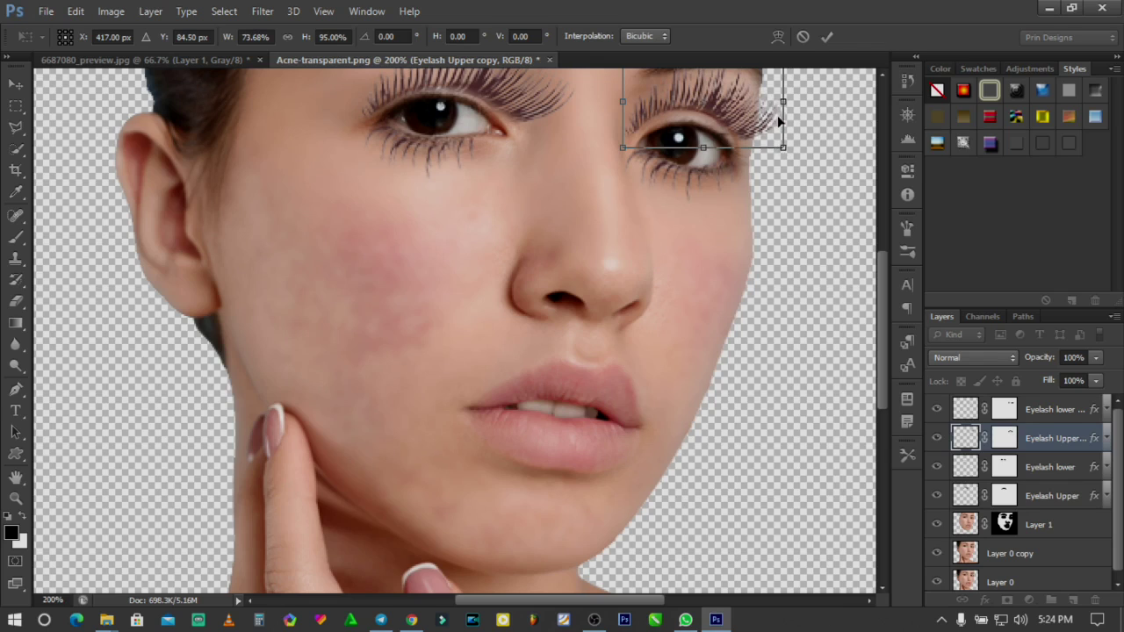
pyautogui.click(827, 38)
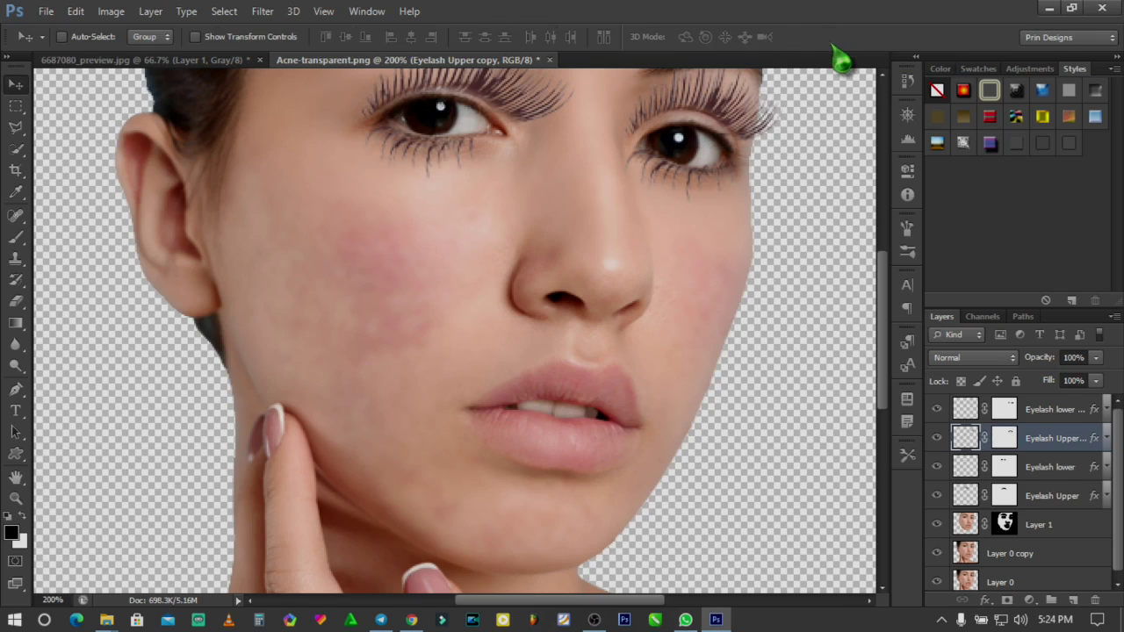
# Shift the Eyelash lower copy along the second eye's lower lid and stretch it to about 104% width
pyautogui.scroll(2, 757, 264)
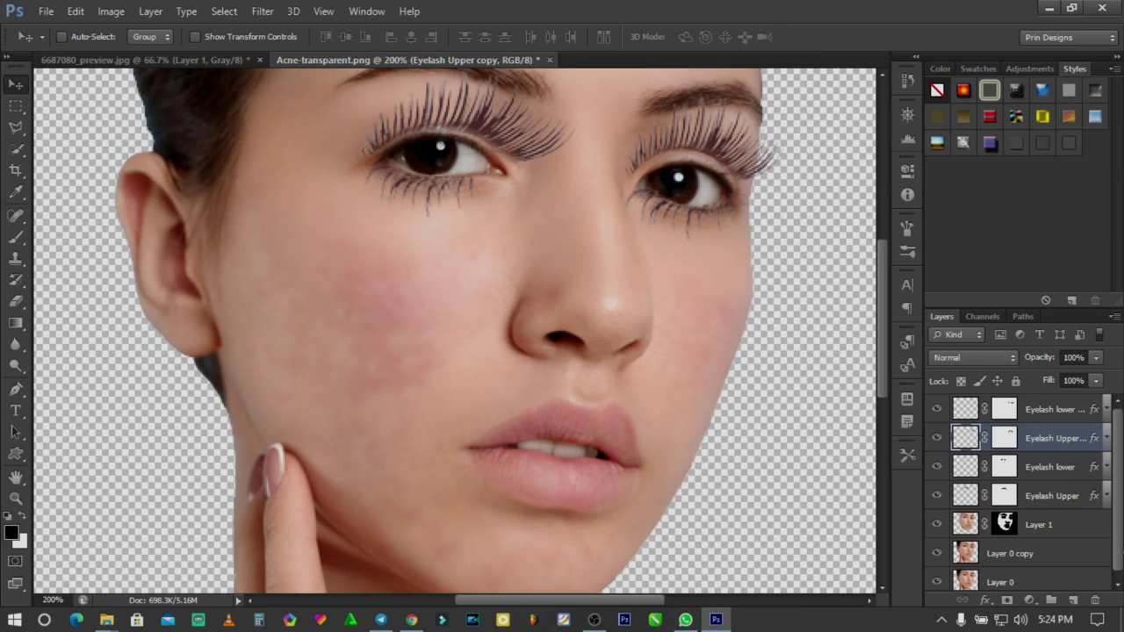
pyautogui.click(1035, 417)
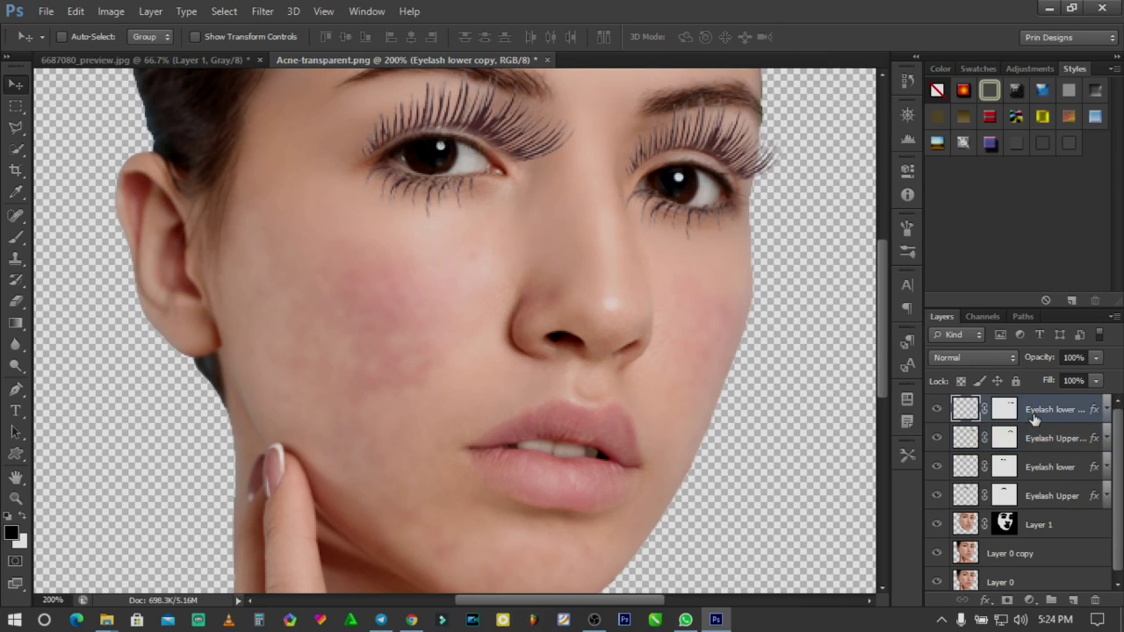
pyautogui.moveTo(1035, 417); pyautogui.dragTo(1049, 430)
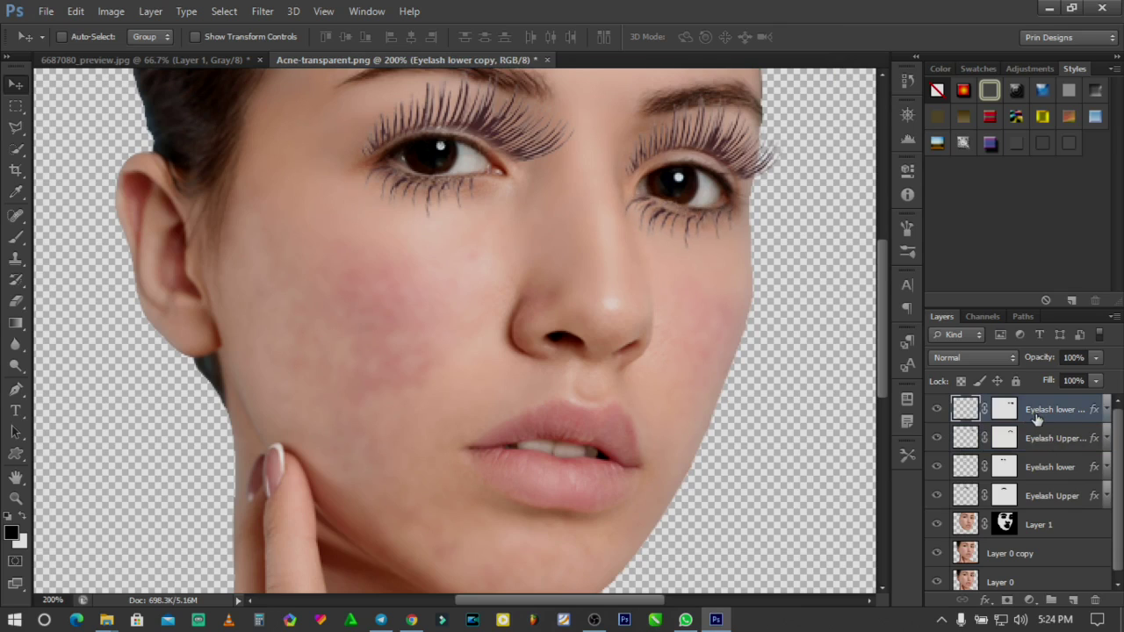
pyautogui.moveTo(1049, 436); pyautogui.dragTo(1037, 420)
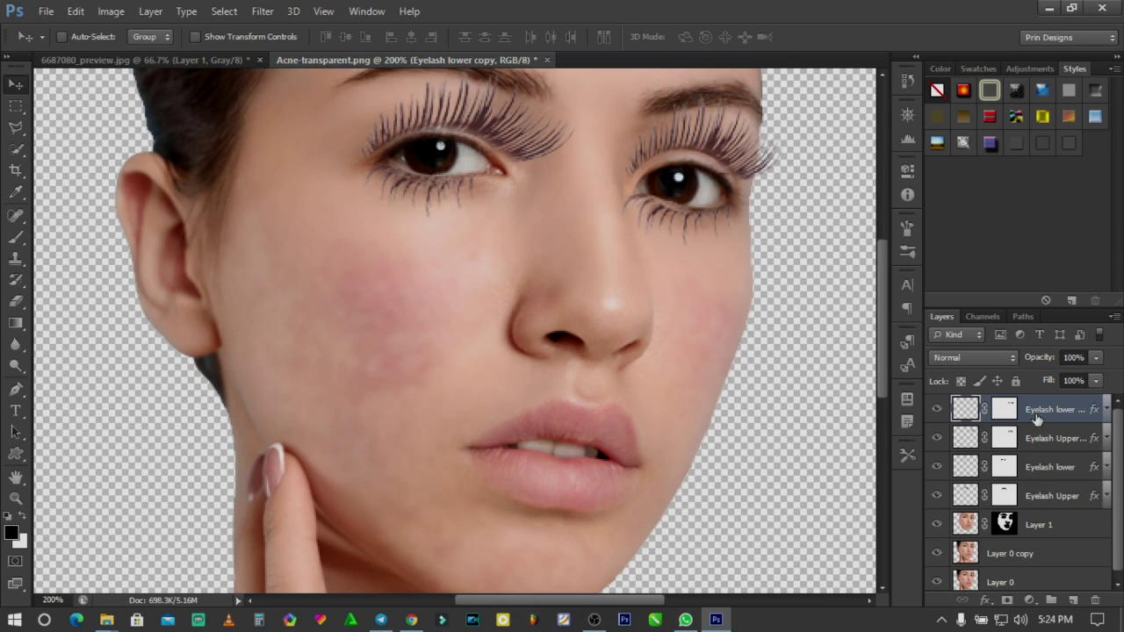
pyautogui.hotkey('ctrl', 't')
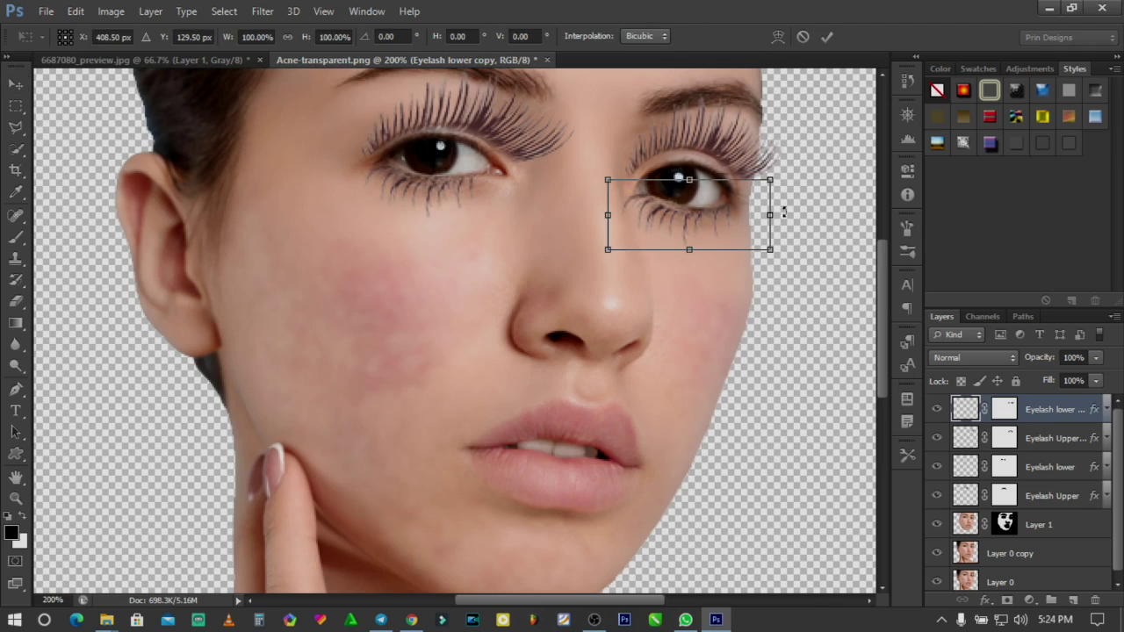
pyautogui.moveTo(771, 215); pyautogui.dragTo(777, 215)
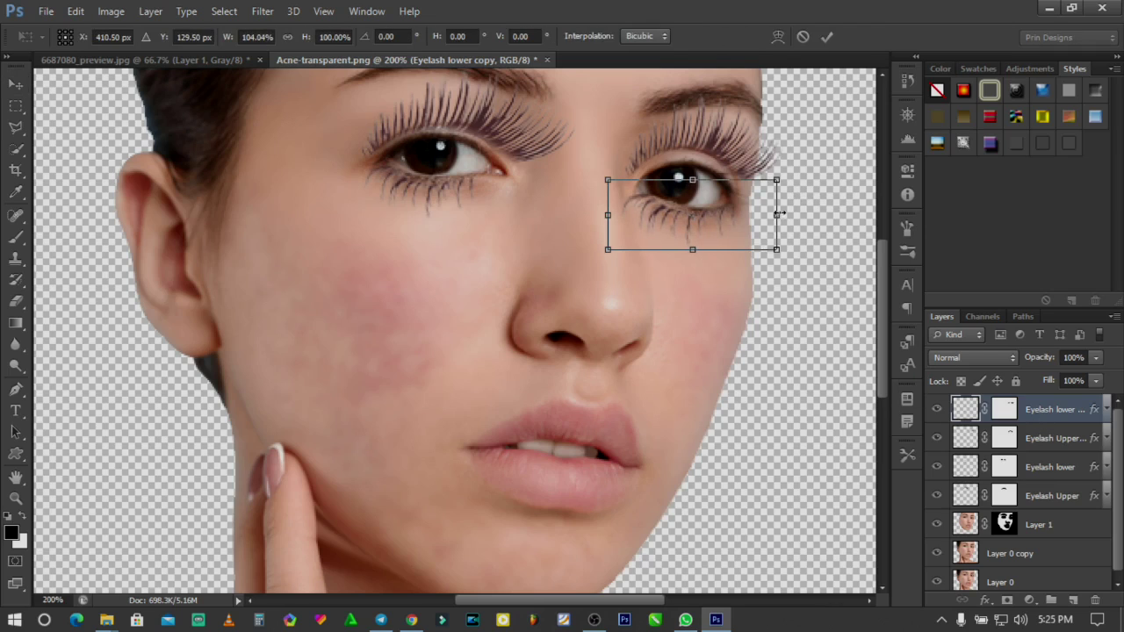
pyautogui.click(827, 36)
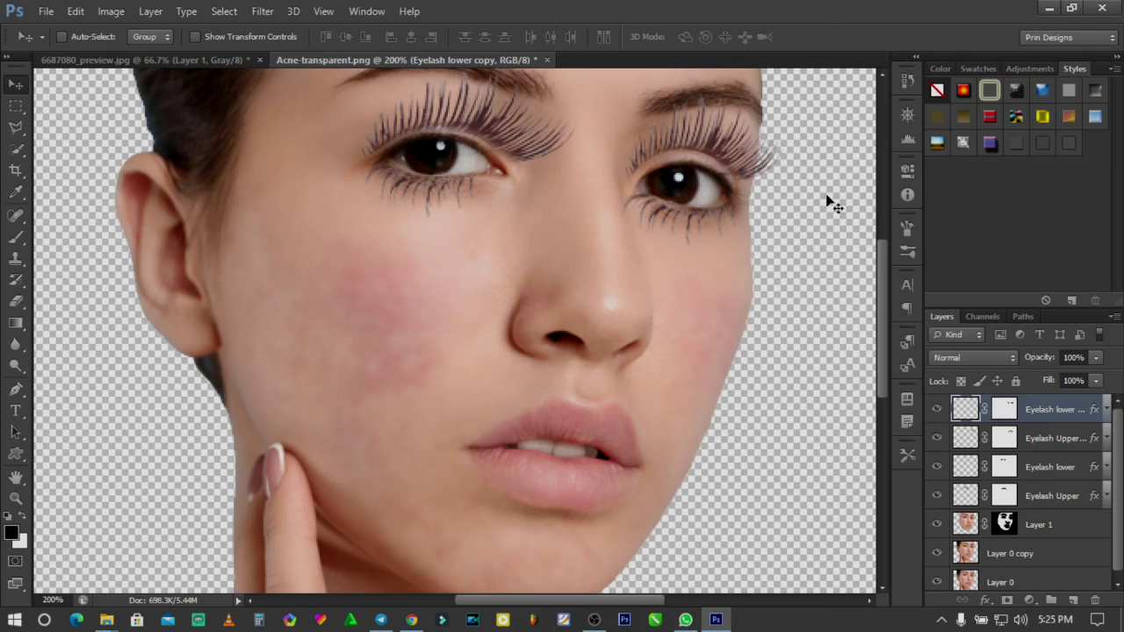
# Hide all four eyelash layers, both the originals and the copies
pyautogui.hotkey('ctrl', '0')
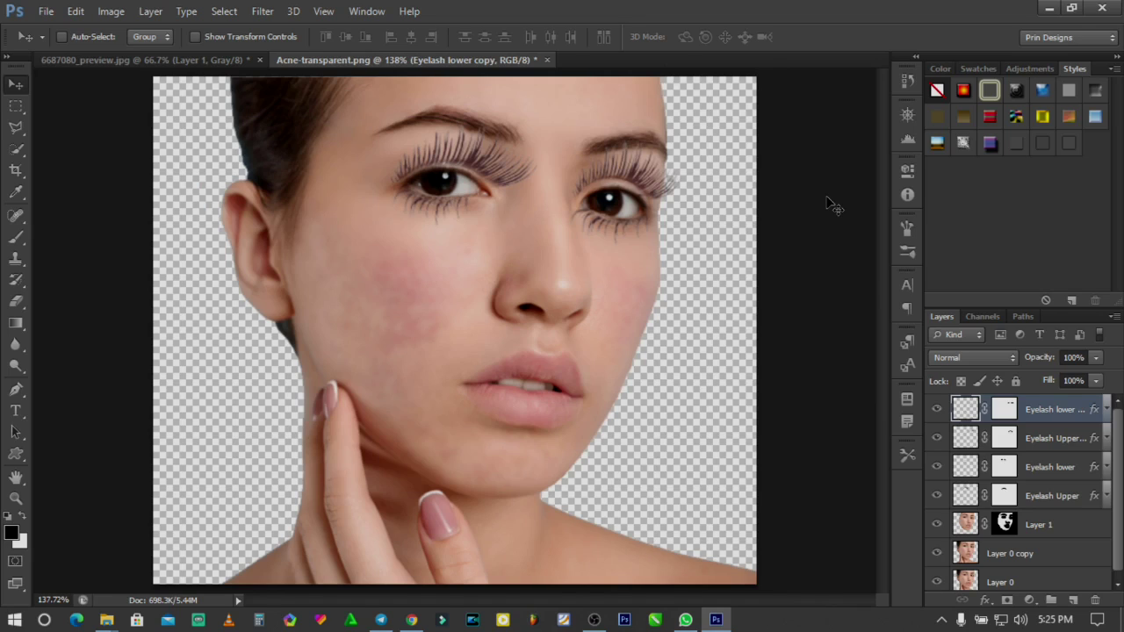
pyautogui.click(937, 409)
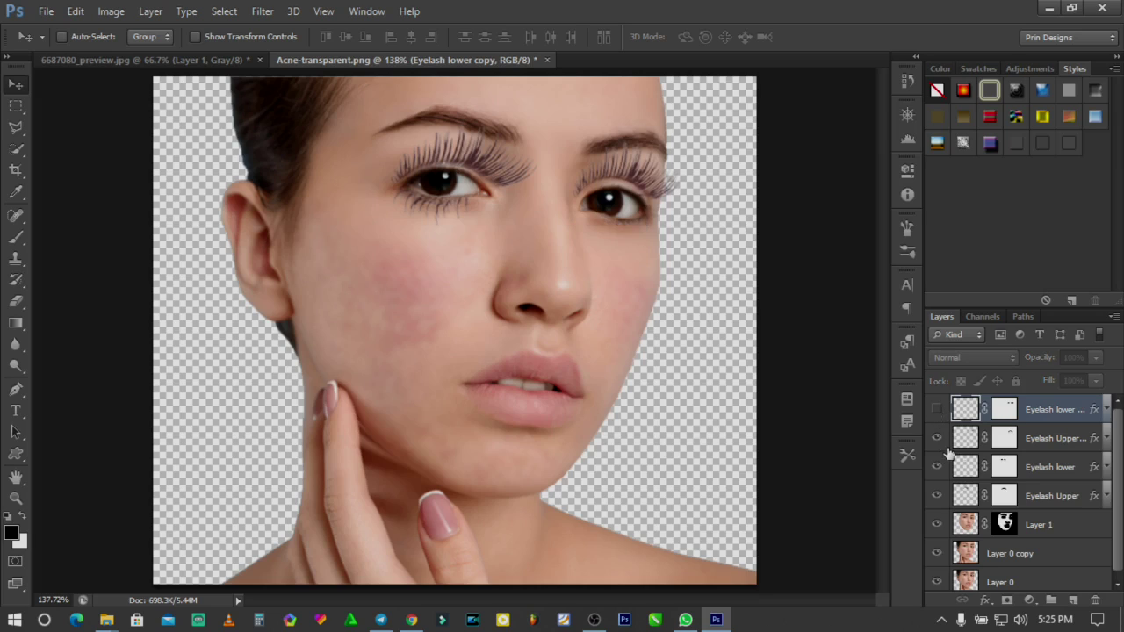
pyautogui.click(937, 438)
pyautogui.click(937, 466)
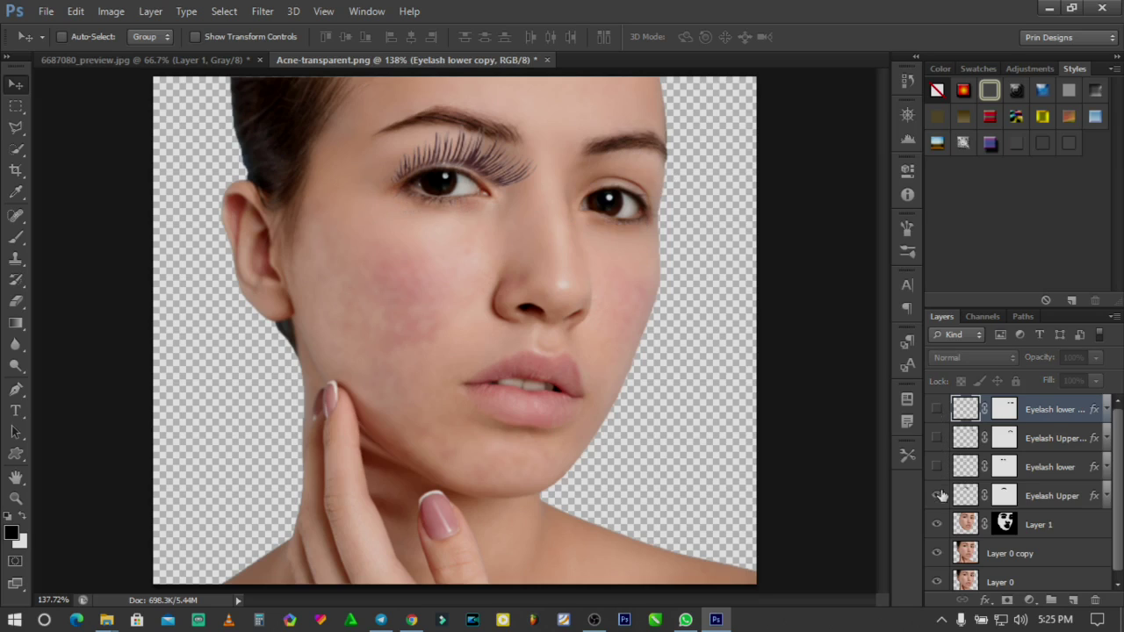
pyautogui.click(937, 495)
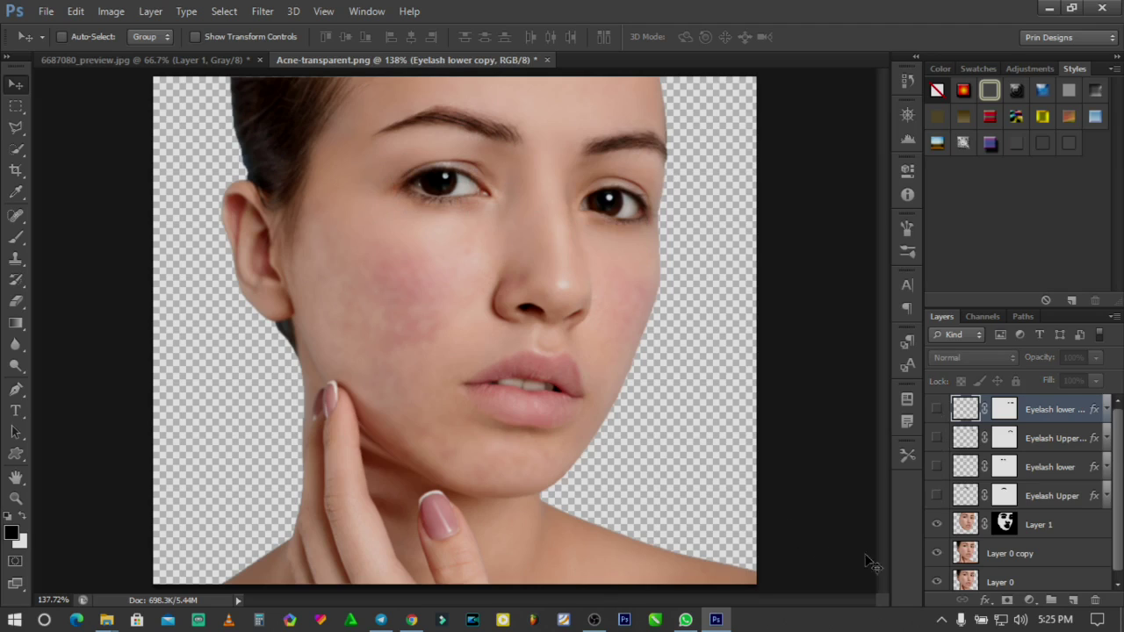
# On Layer 1, draw an elliptical selection about 4.9 by 3.9 cm around the ear-side eye and intersect it with a second ellipse, leaving the upper lid
pyautogui.click(1052, 532)
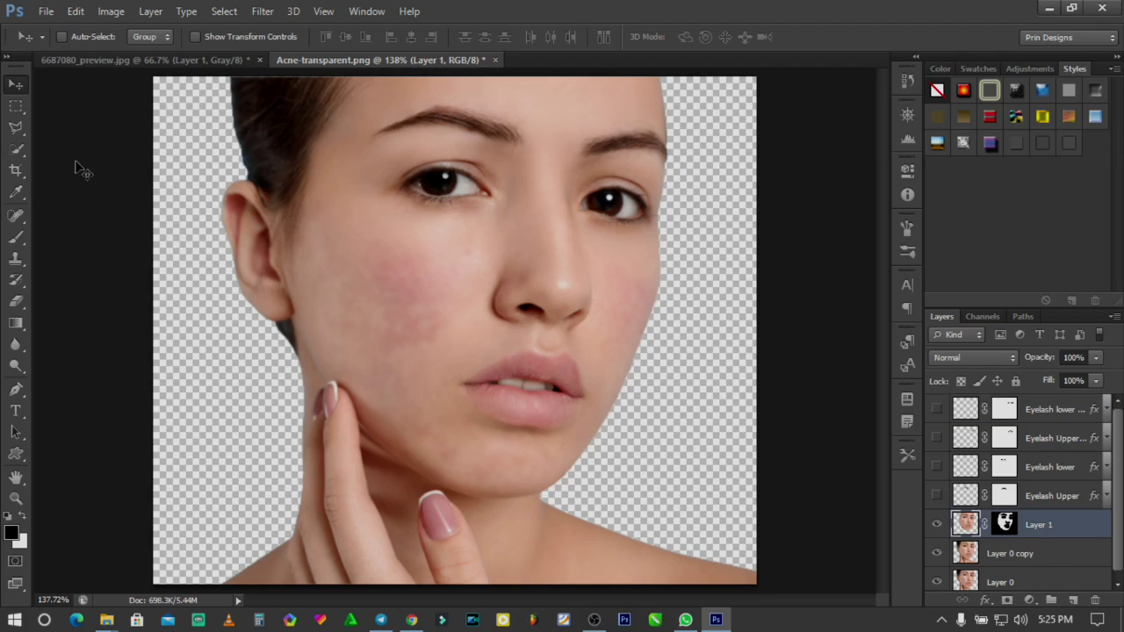
pyautogui.click(27, 127)
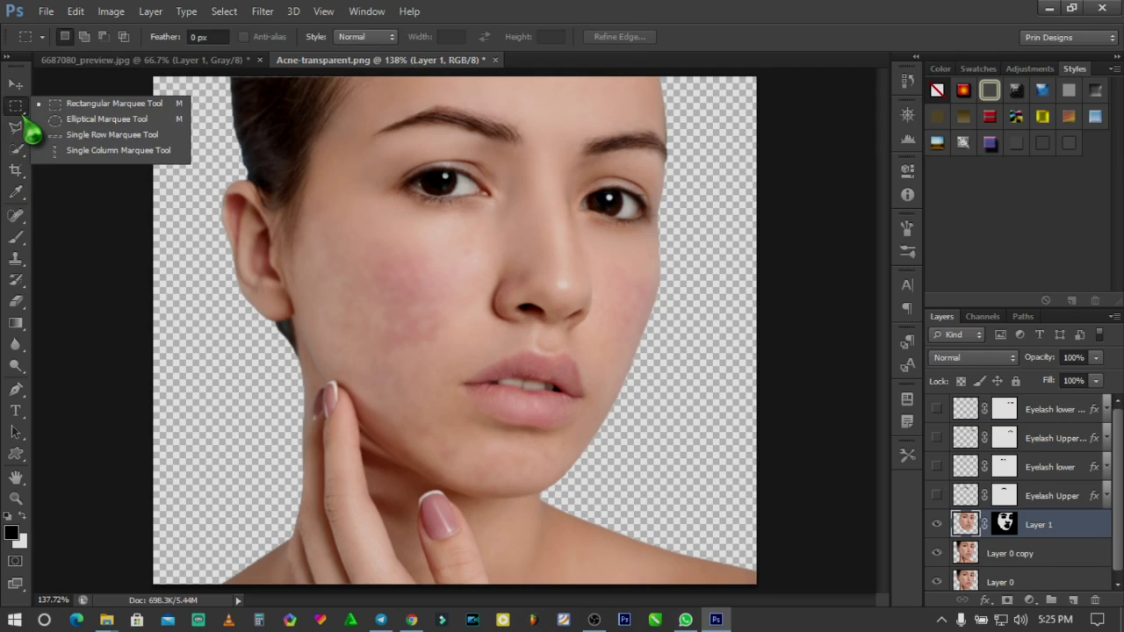
pyautogui.click(106, 119)
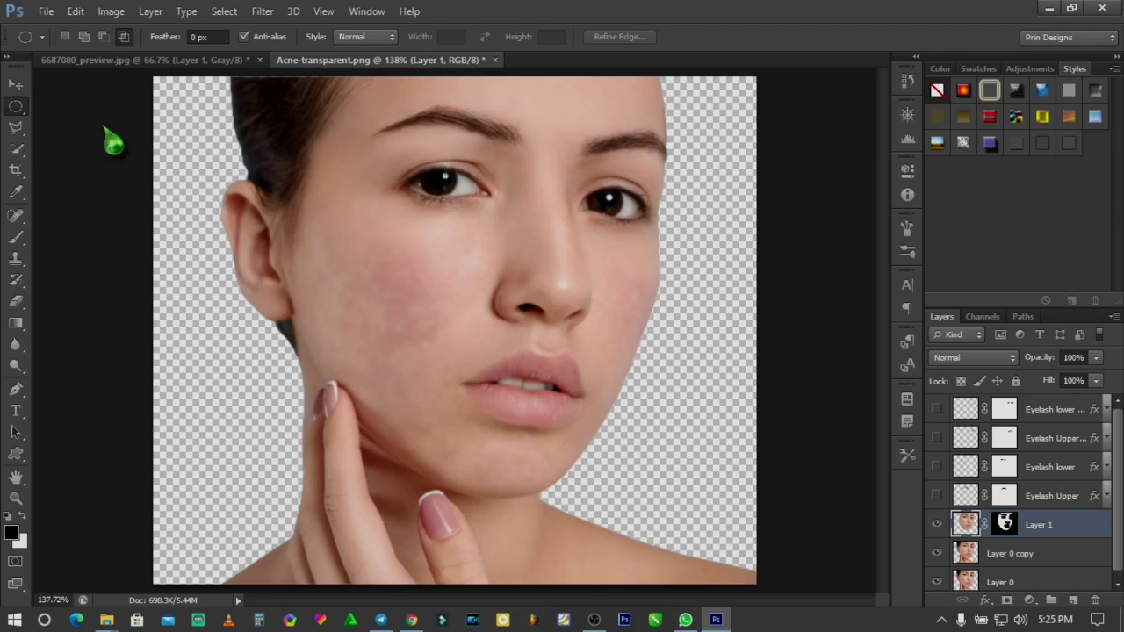
pyautogui.moveTo(362, 143); pyautogui.dragTo(512, 258)
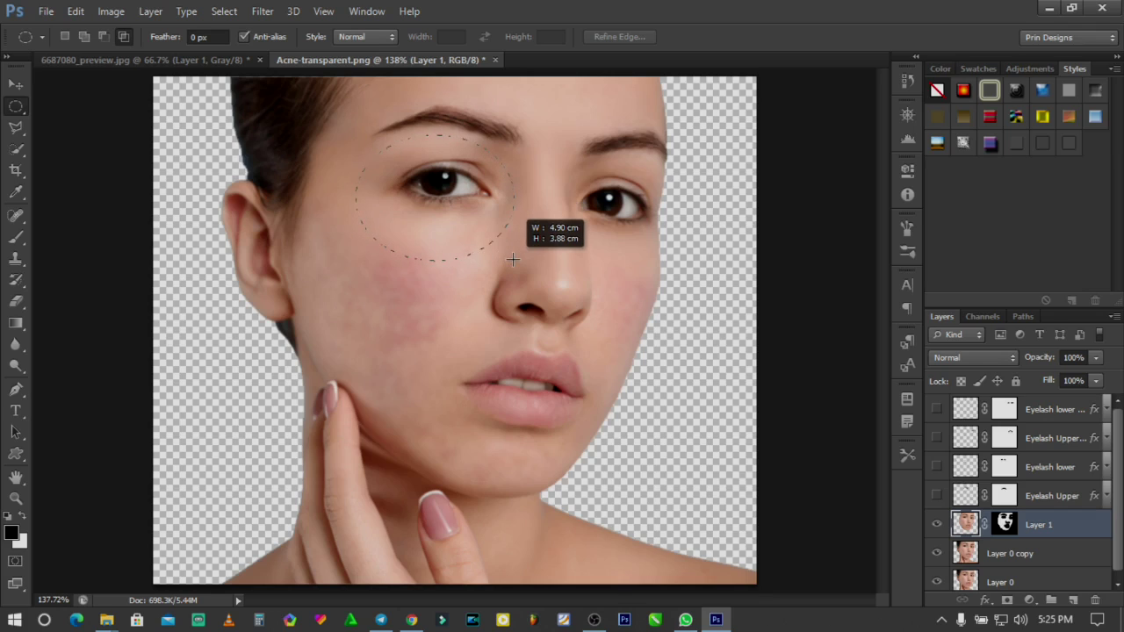
pyautogui.moveTo(512, 259); pyautogui.dragTo(513, 260)
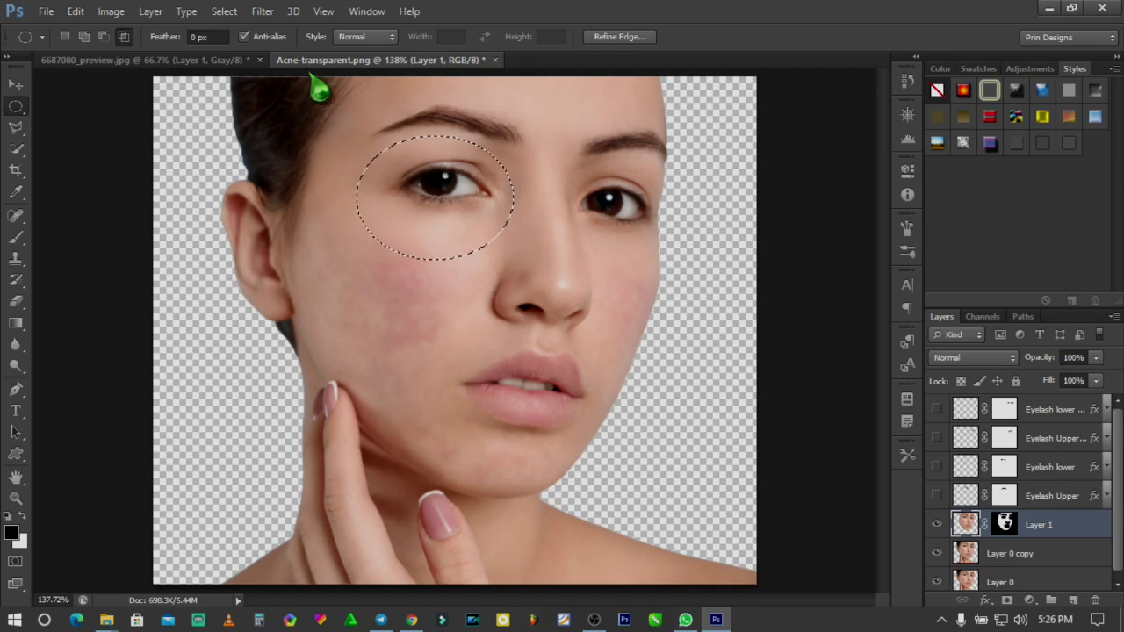
pyautogui.moveTo(308, 94); pyautogui.dragTo(570, 168)
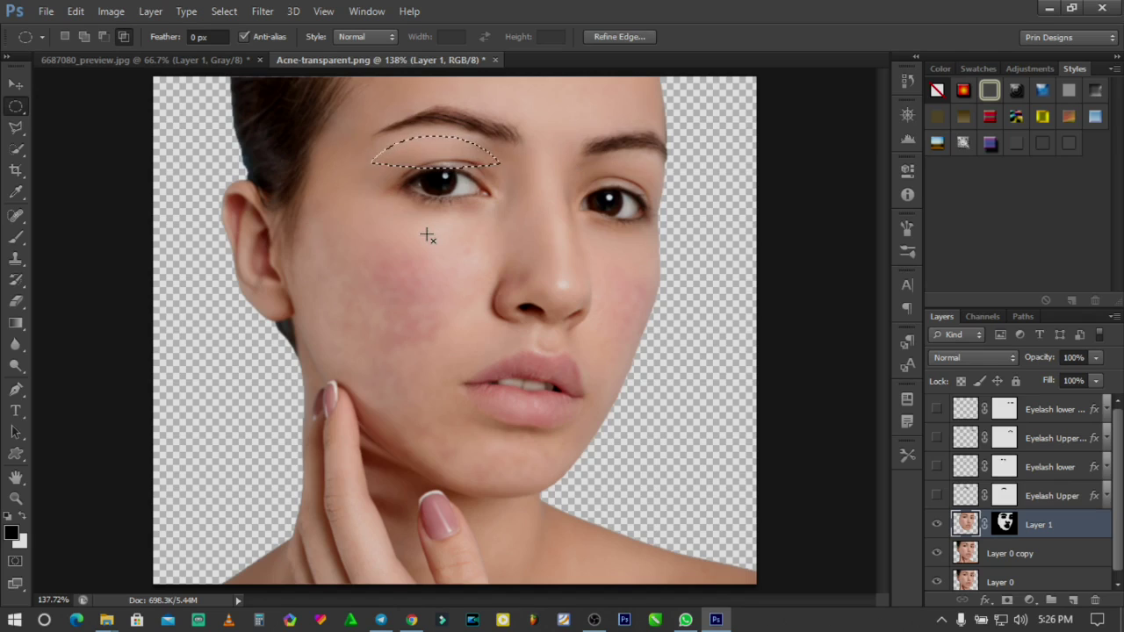
# Extend the upper eyelid selection around the outer and inner corners of the eye with the Polygonal Lasso
pyautogui.click(16, 127)
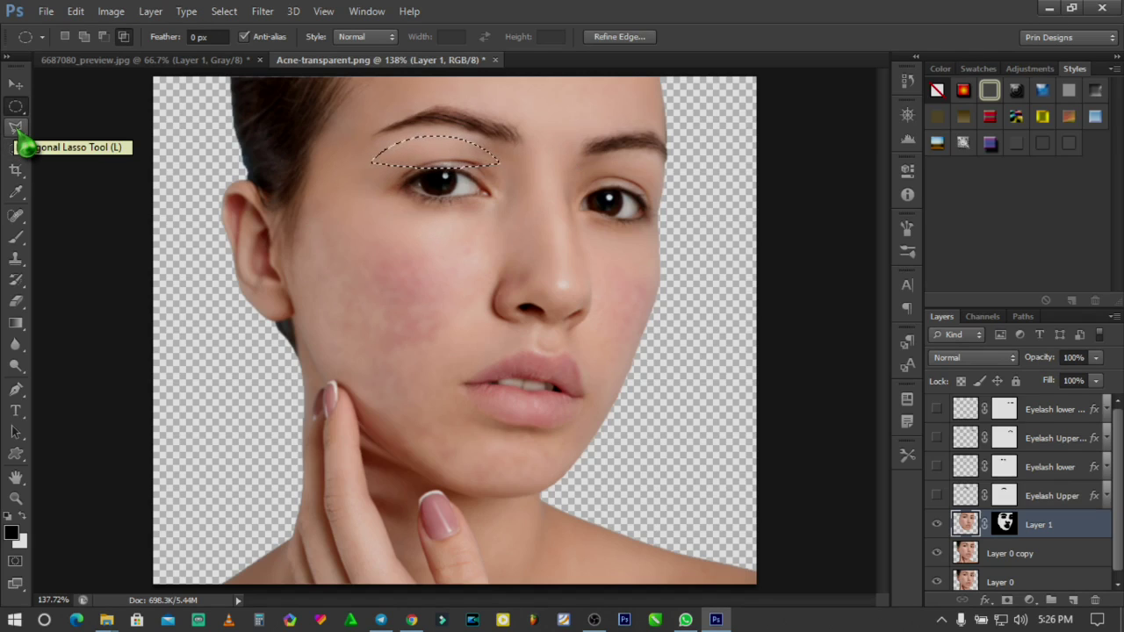
pyautogui.click(16, 127)
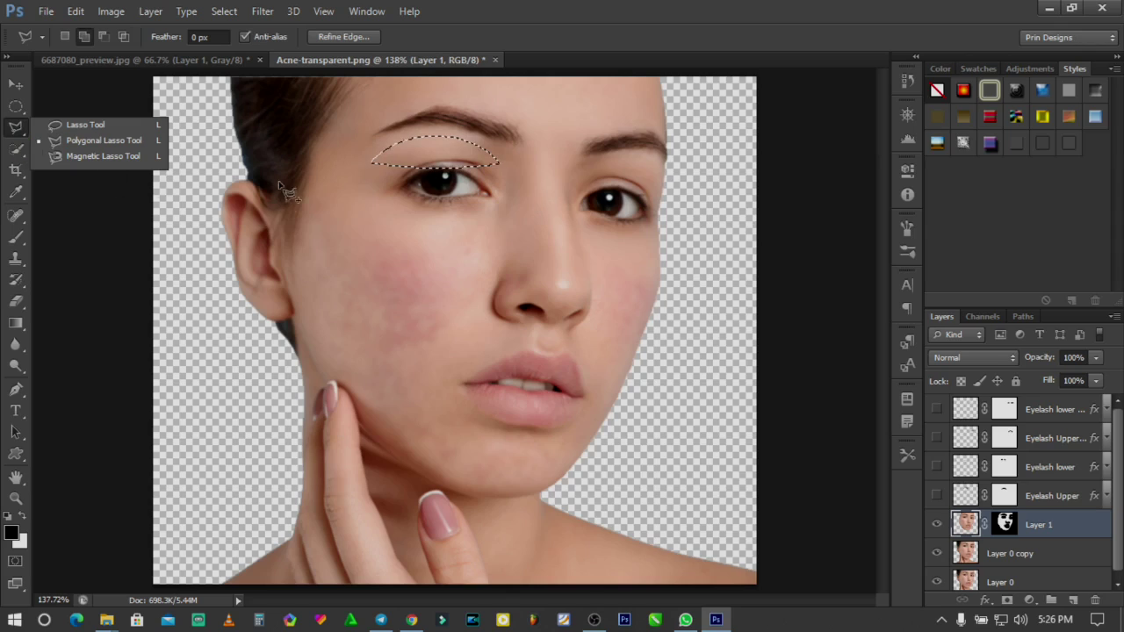
pyautogui.click(356, 182)
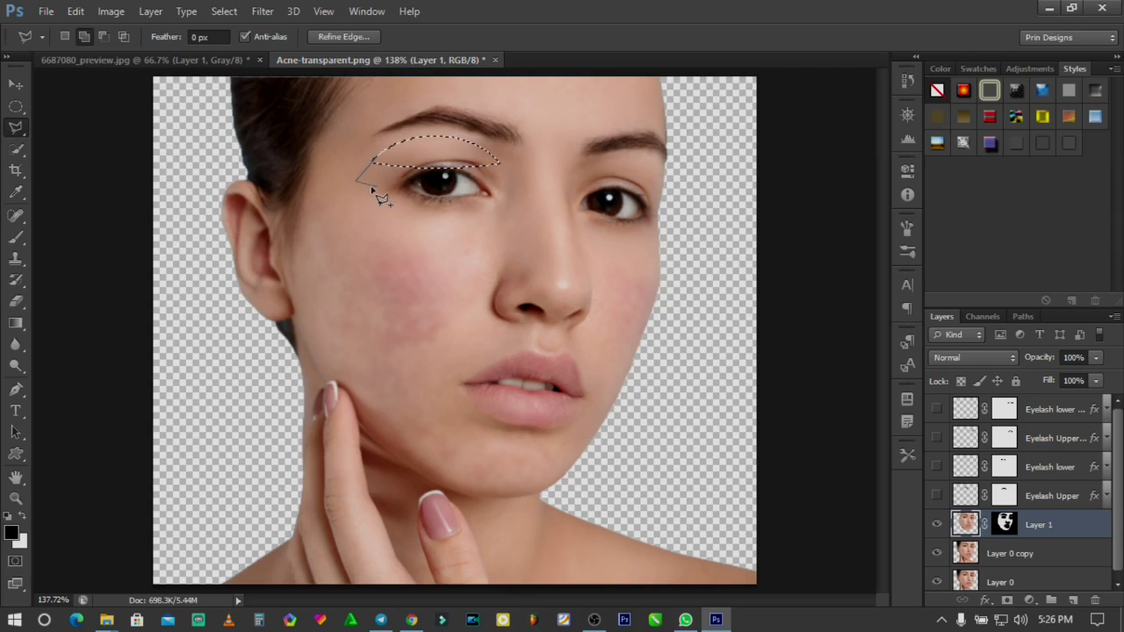
pyautogui.click(379, 188)
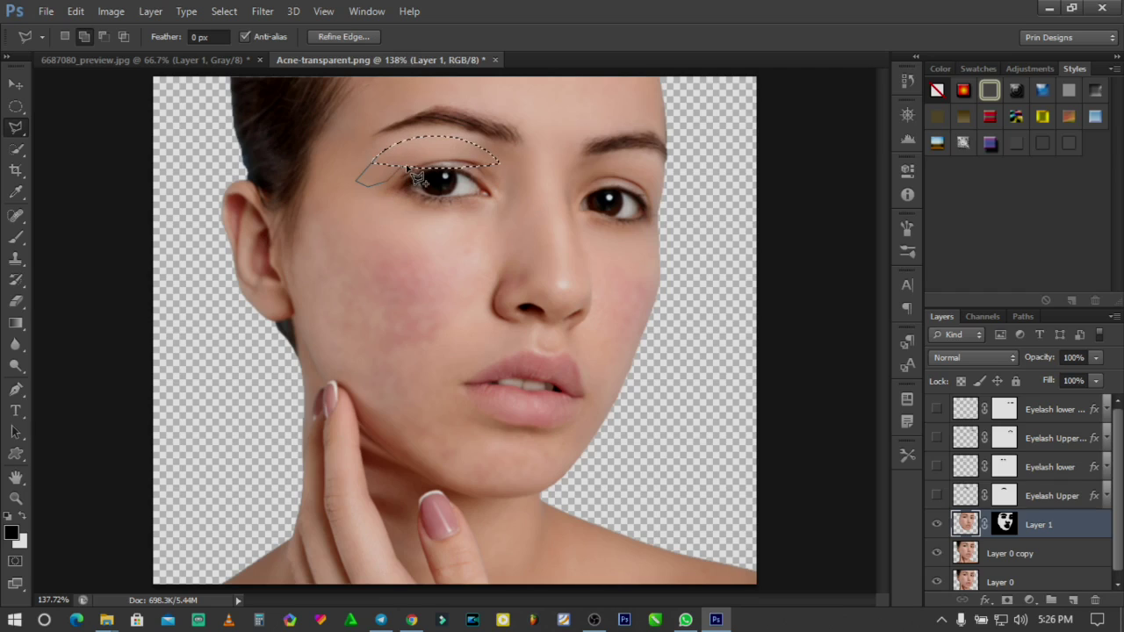
pyautogui.click(400, 173)
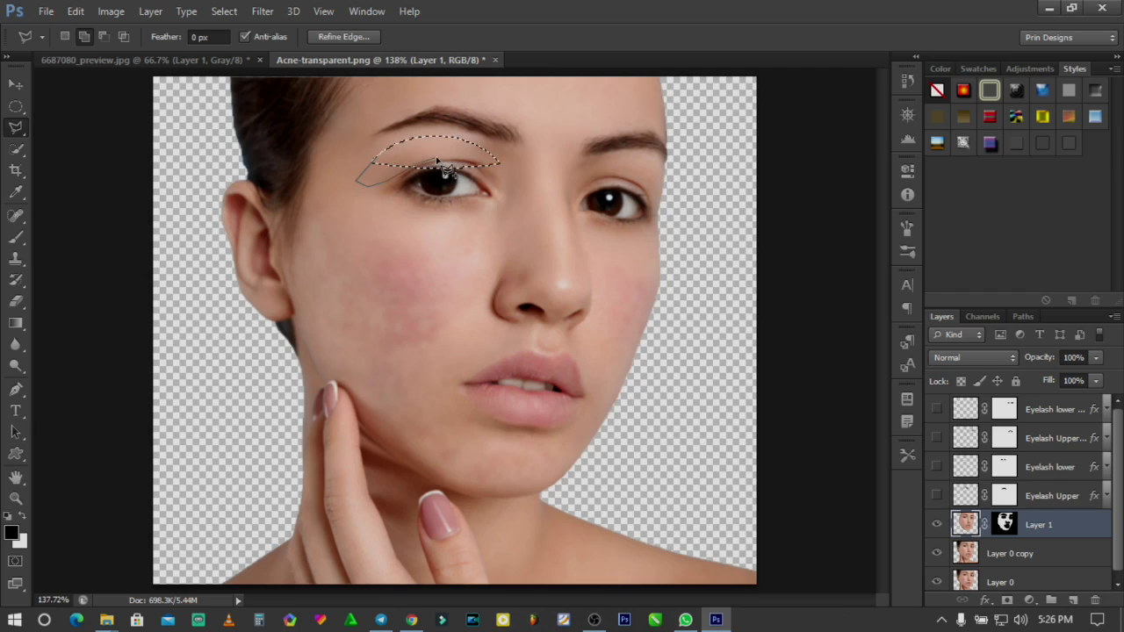
pyautogui.click(408, 149)
pyautogui.click(376, 160)
pyautogui.click(484, 171)
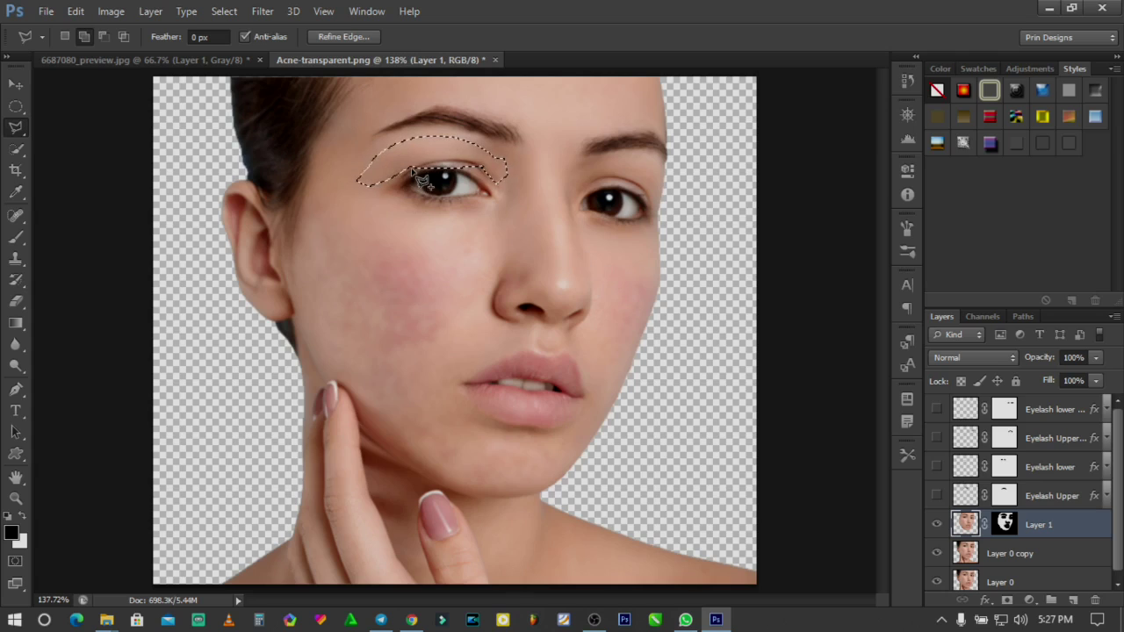
# Subtract the eye area from the eyelid selection and copy the selected lid skin to a new layer
pyautogui.click(103, 38)
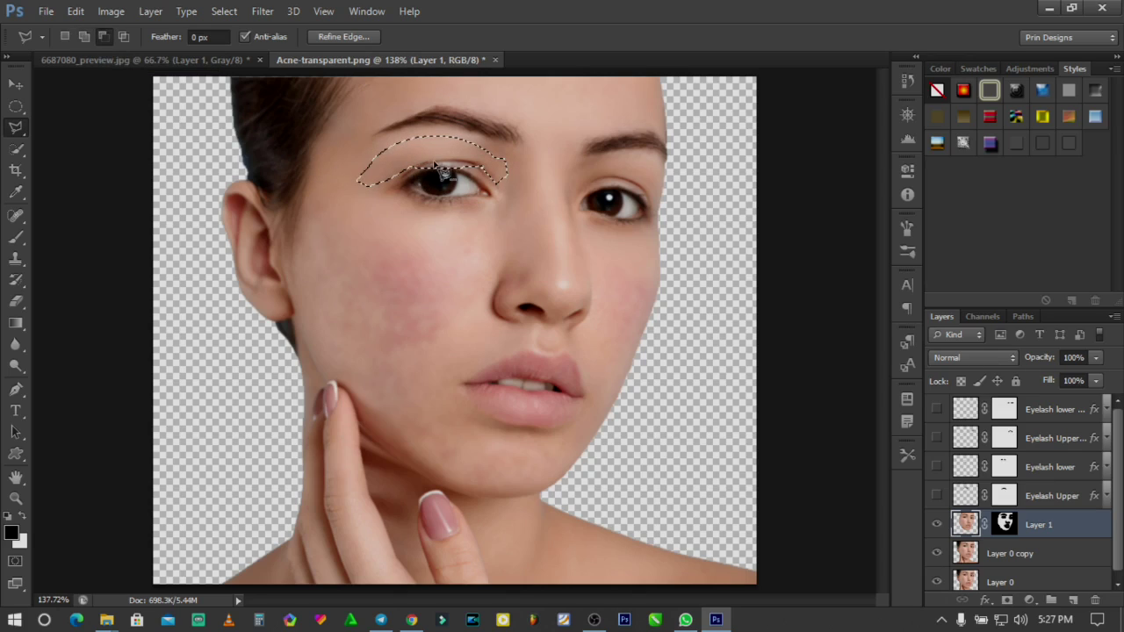
pyautogui.click(484, 190)
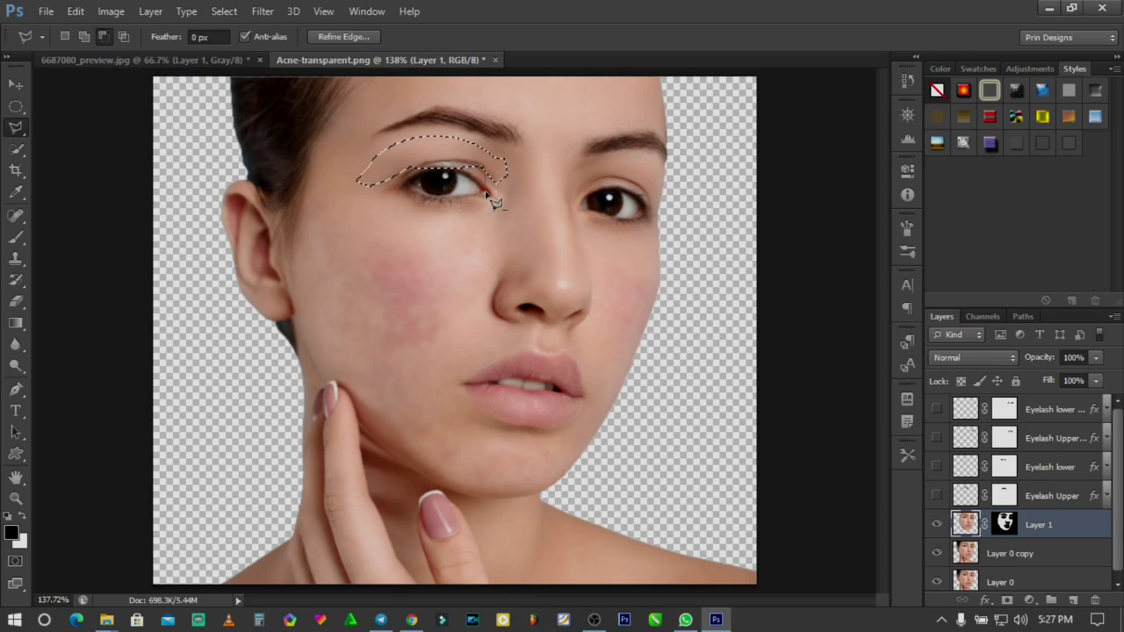
pyautogui.click(418, 180)
pyautogui.hotkey('ctrl', 'j')
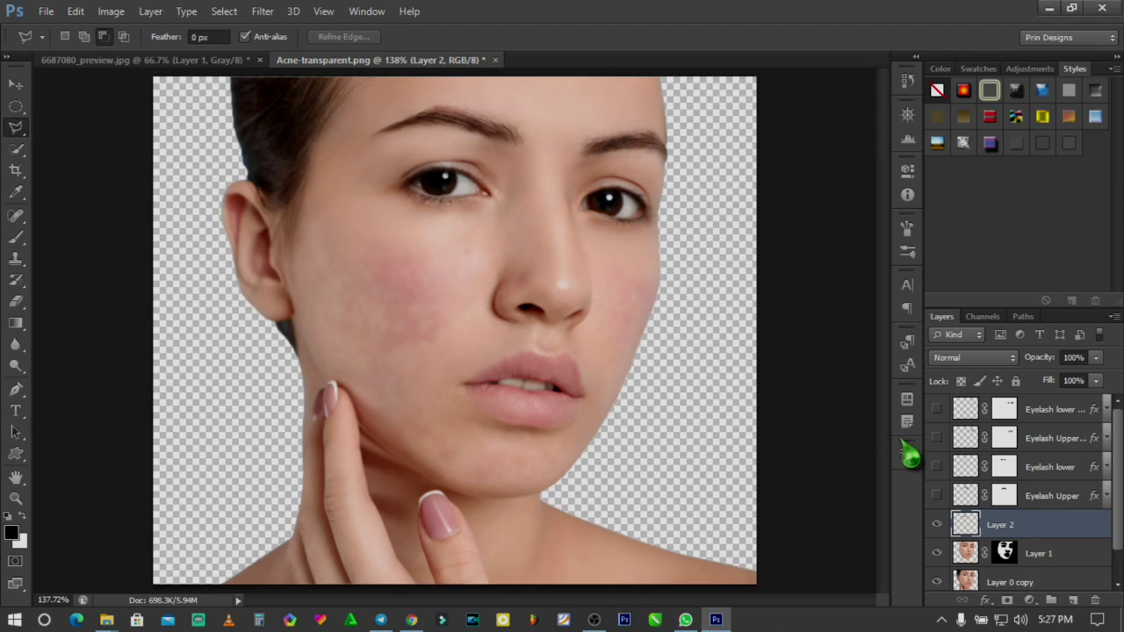
# Outline the upper eyelid of the eye farther from the ear with the Polygonal Lasso, excluding the eye itself
pyautogui.click(573, 183)
pyautogui.click(591, 161)
pyautogui.click(629, 156)
pyautogui.click(660, 165)
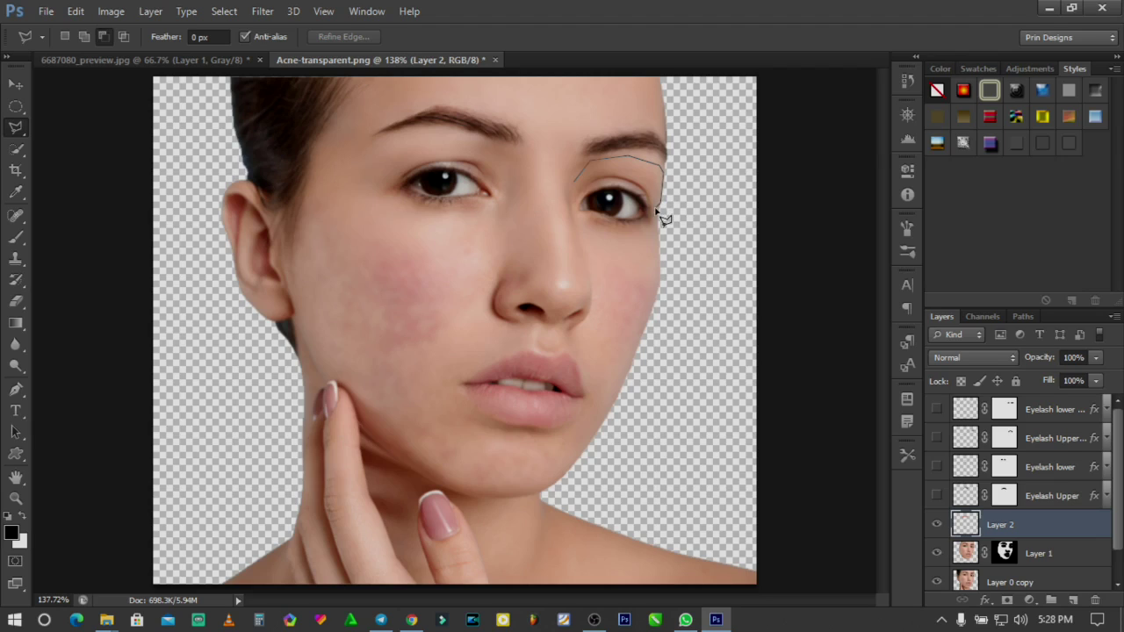
pyautogui.click(656, 204)
pyautogui.click(569, 186)
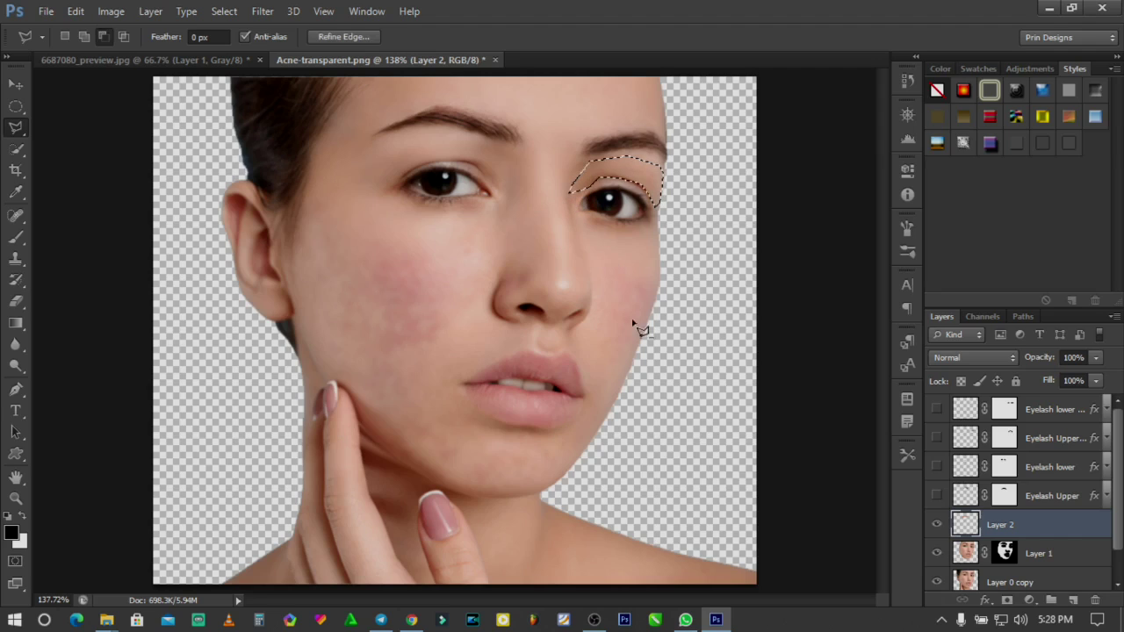
# Copy the selected eyelid skin from Layer 1 to a new layer and clear the selection
pyautogui.click(1062, 557)
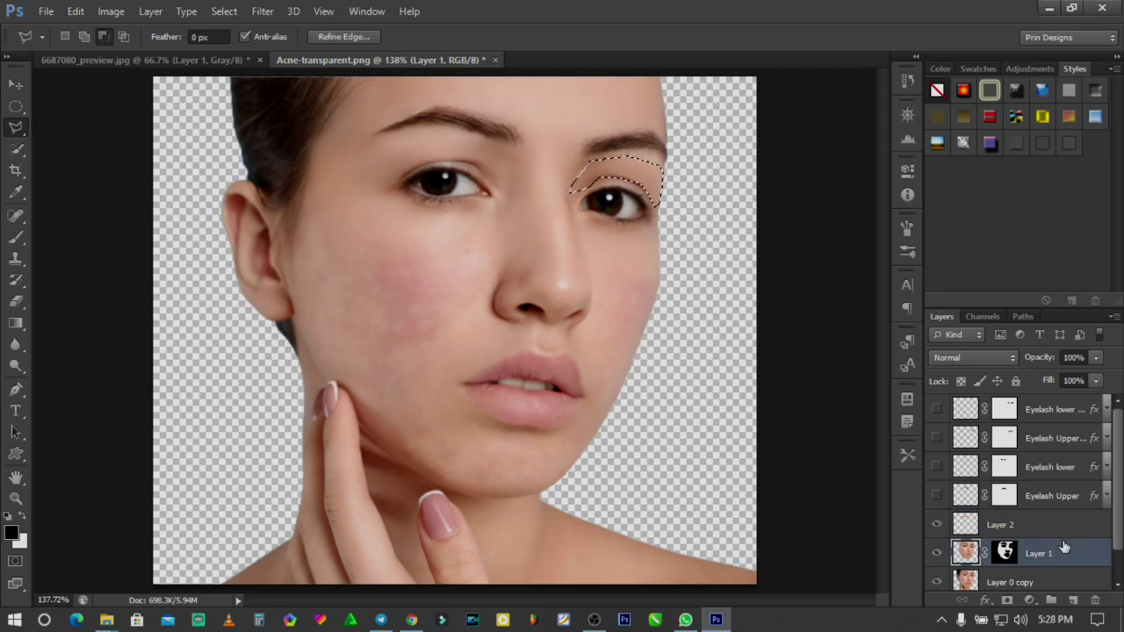
pyautogui.hotkey('ctrl', 'j')
pyautogui.hotkey('ctrl', 'd')
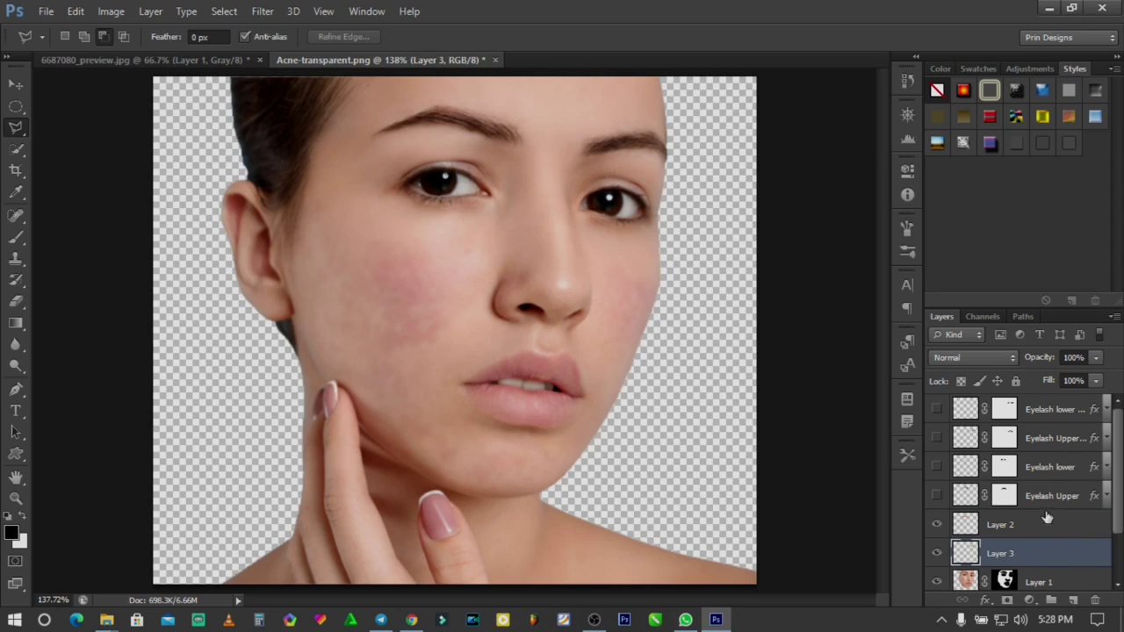
# Add a Gradient Overlay to Layer 3 using the Orange, Yellow, Orange preset
pyautogui.click(985, 600)
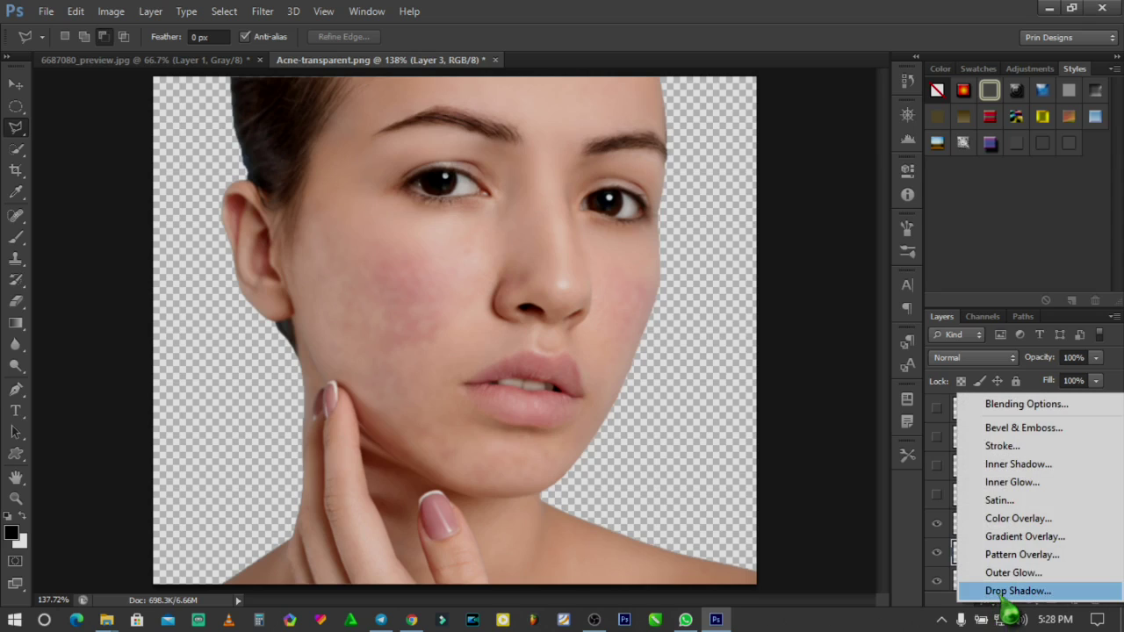
pyautogui.click(1025, 536)
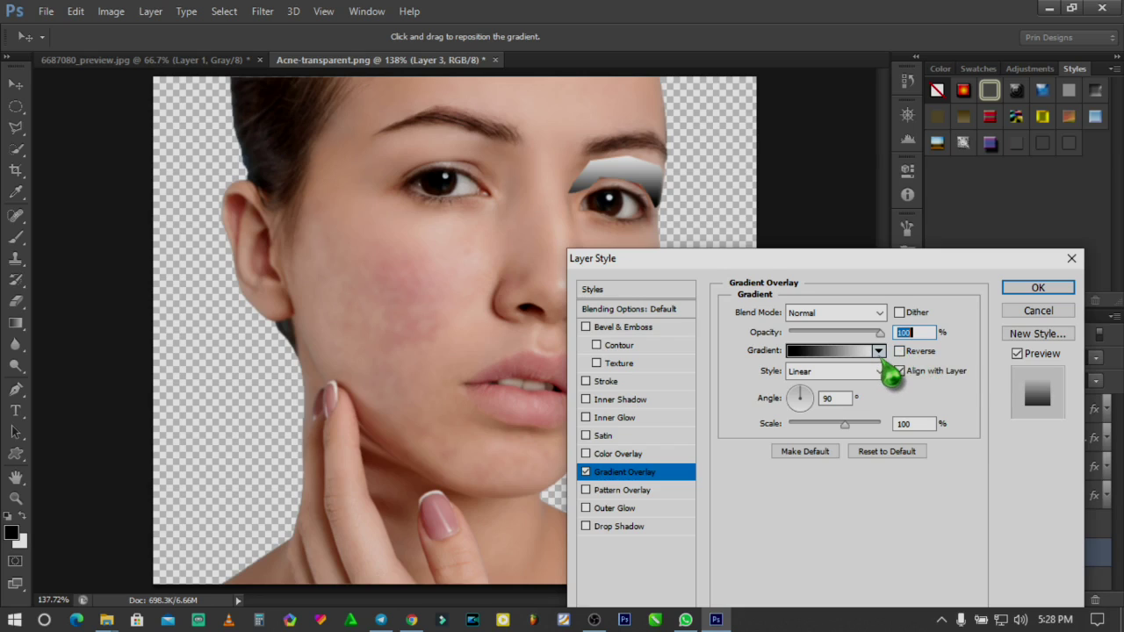
pyautogui.click(878, 351)
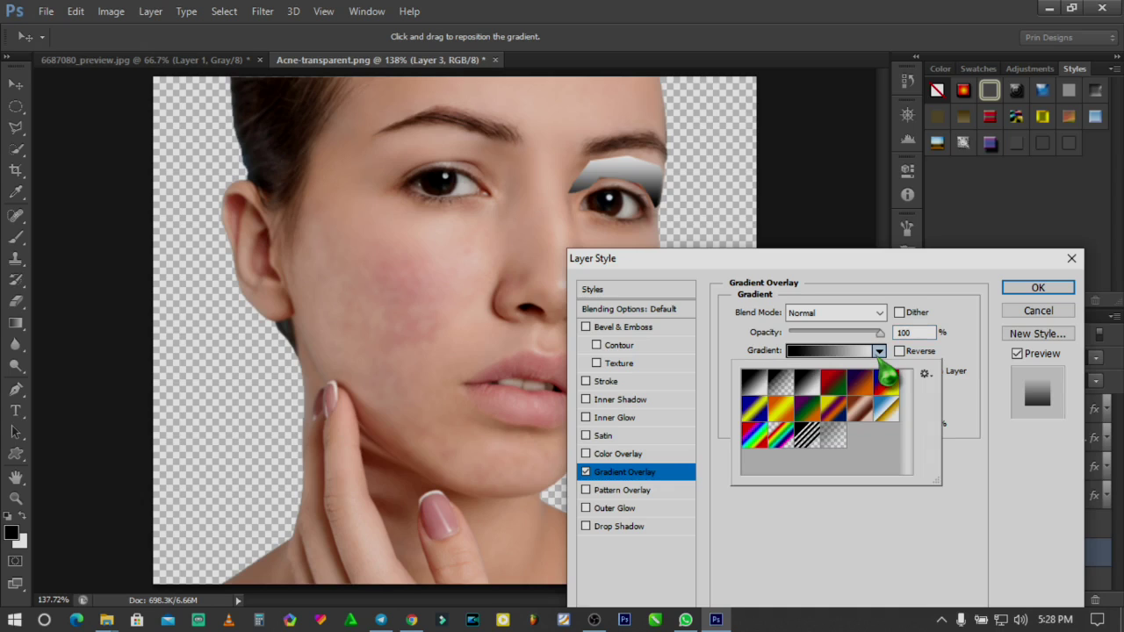
pyautogui.click(781, 416)
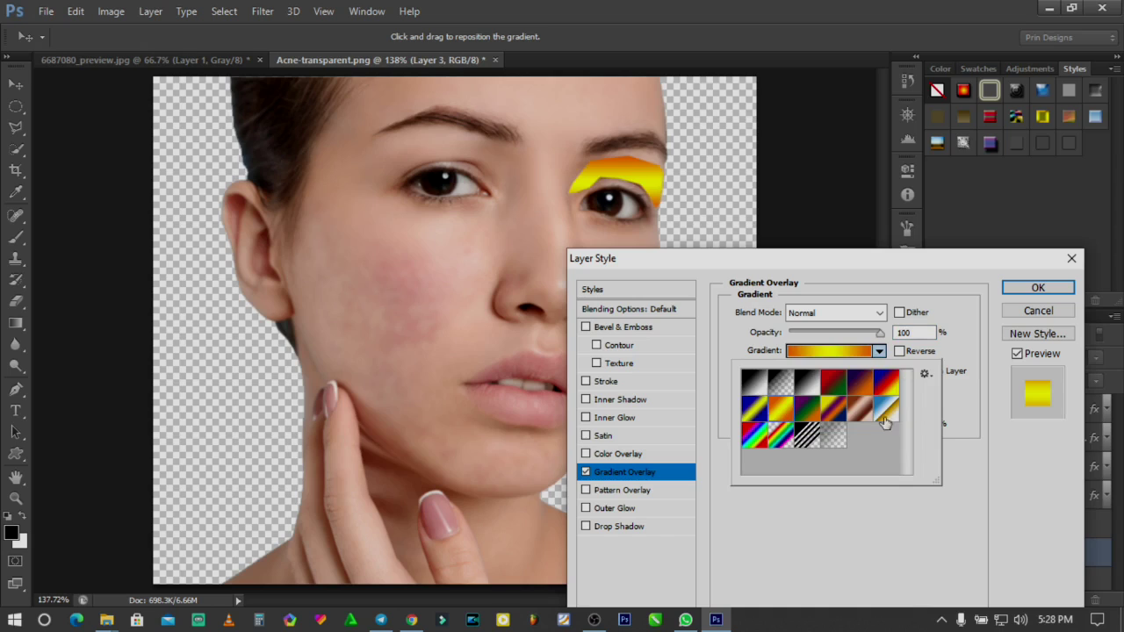
pyautogui.click(971, 492)
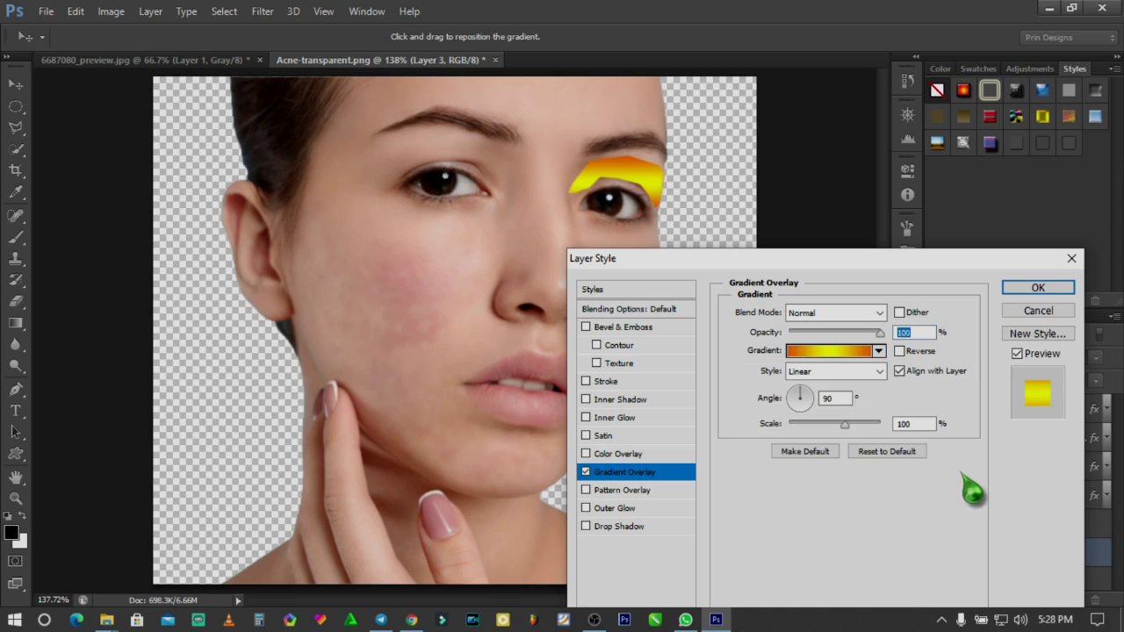
# Change the overlay gradient's starting orange colour stop to pure red
pyautogui.click(838, 352)
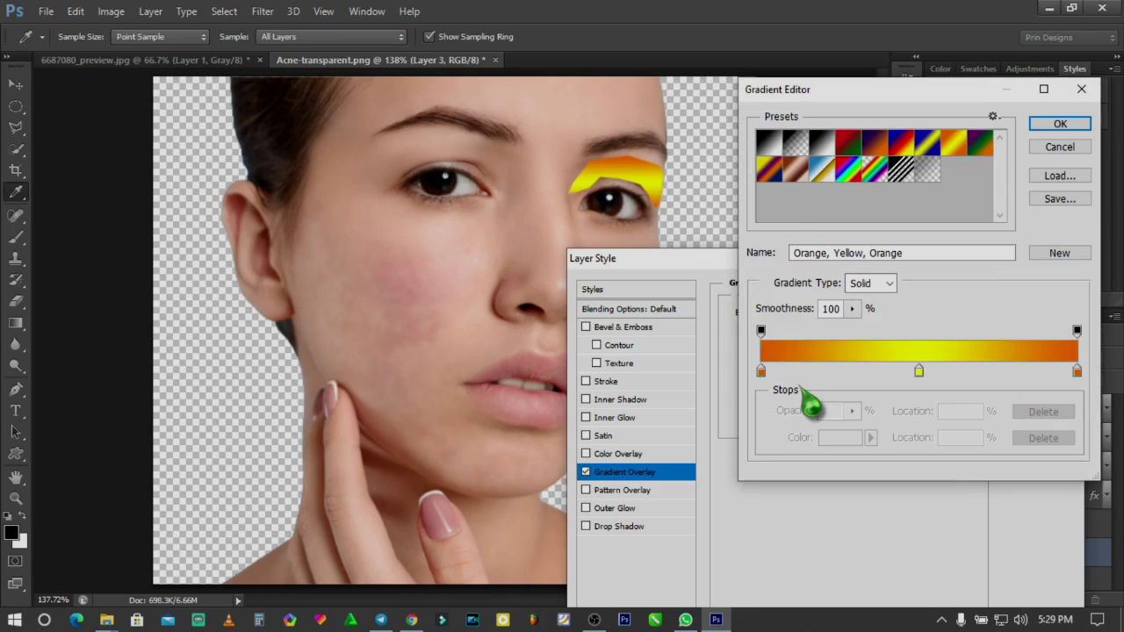
pyautogui.doubleClick(761, 373)
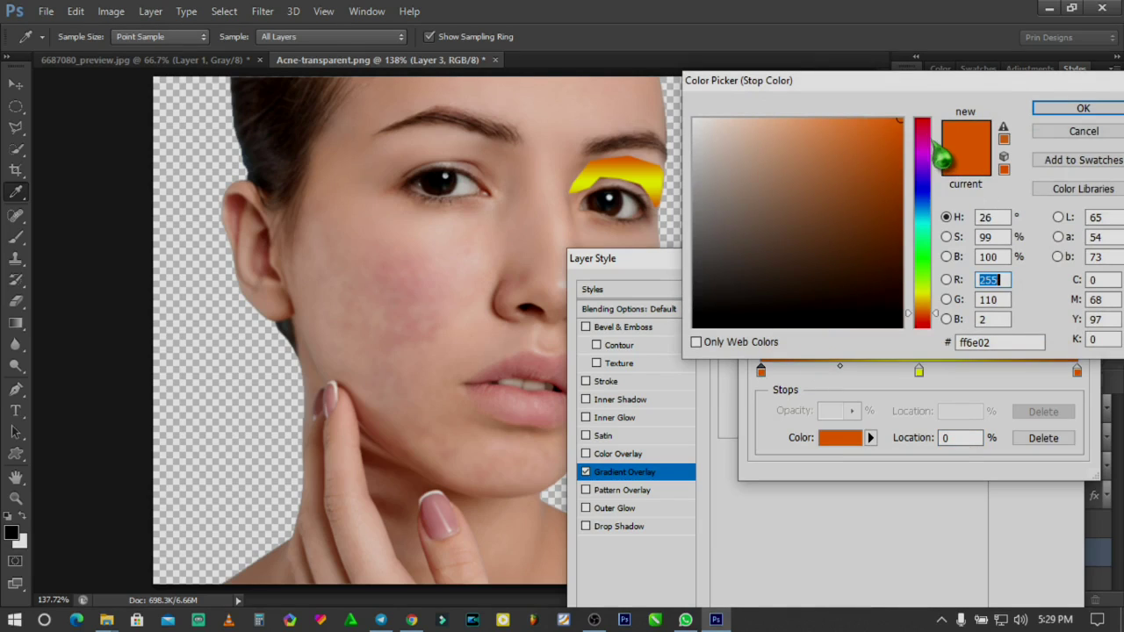
pyautogui.click(926, 120)
pyautogui.moveTo(932, 127); pyautogui.dragTo(901, 119)
pyautogui.click(1083, 107)
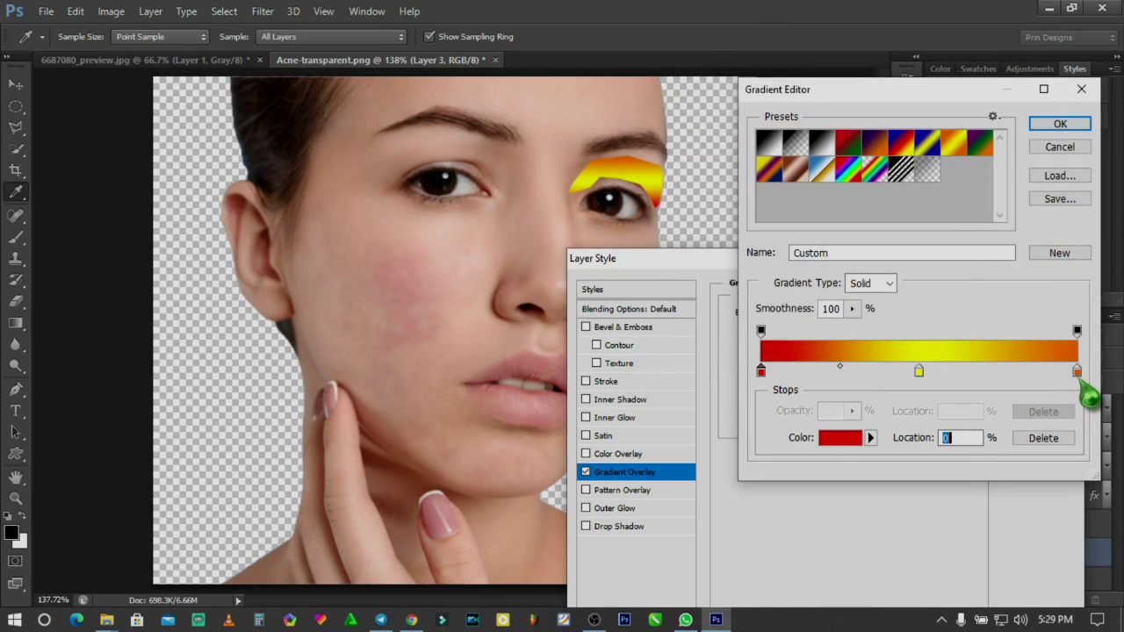
# Change the overlay gradient's end colour stop to bright green 48ff00
pyautogui.doubleClick(1077, 376)
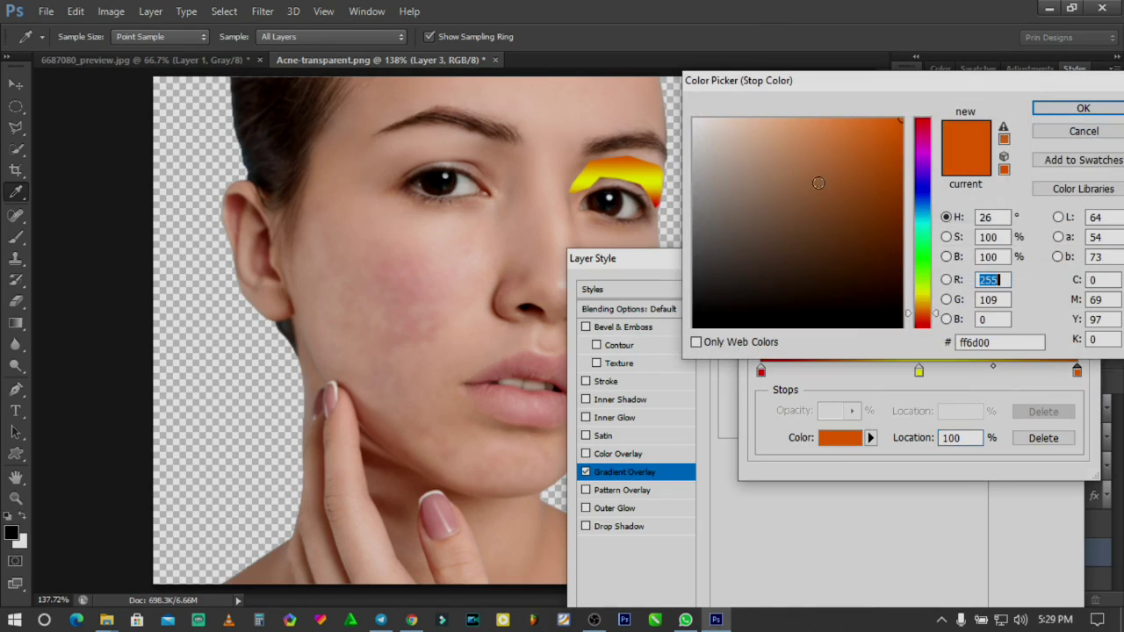
pyautogui.moveTo(922, 268); pyautogui.dragTo(916, 210)
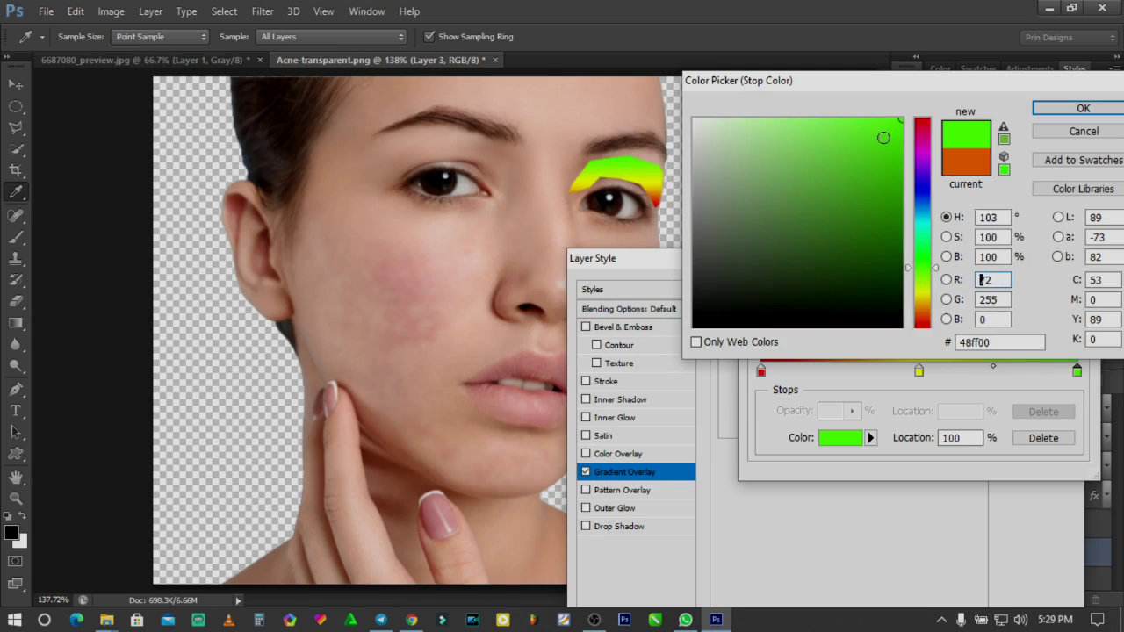
pyautogui.click(899, 147)
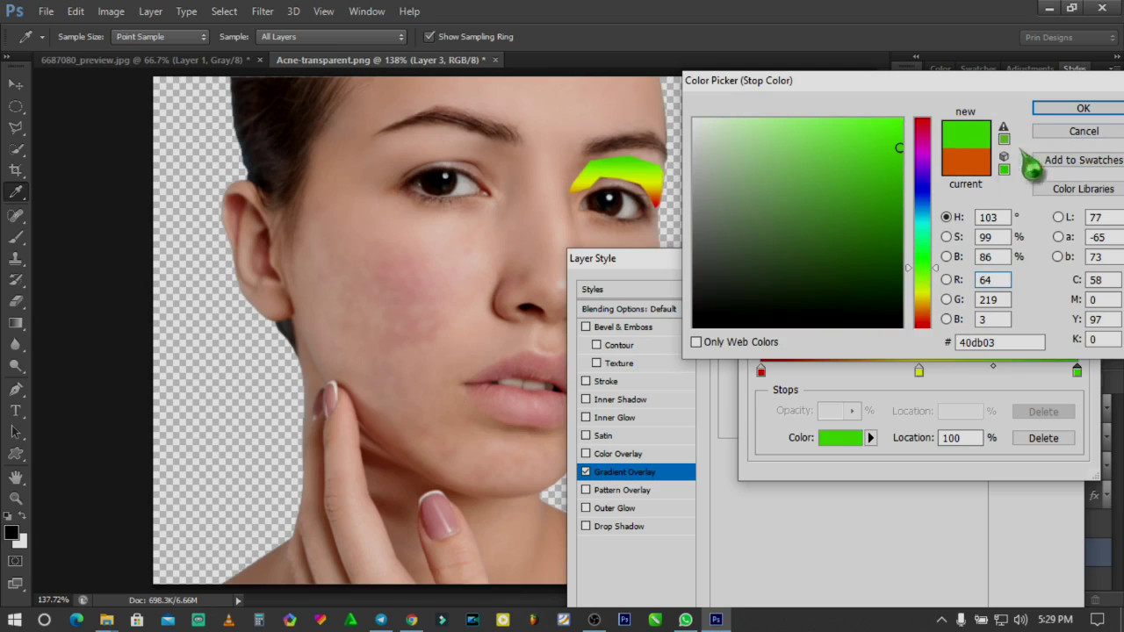
pyautogui.click(901, 121)
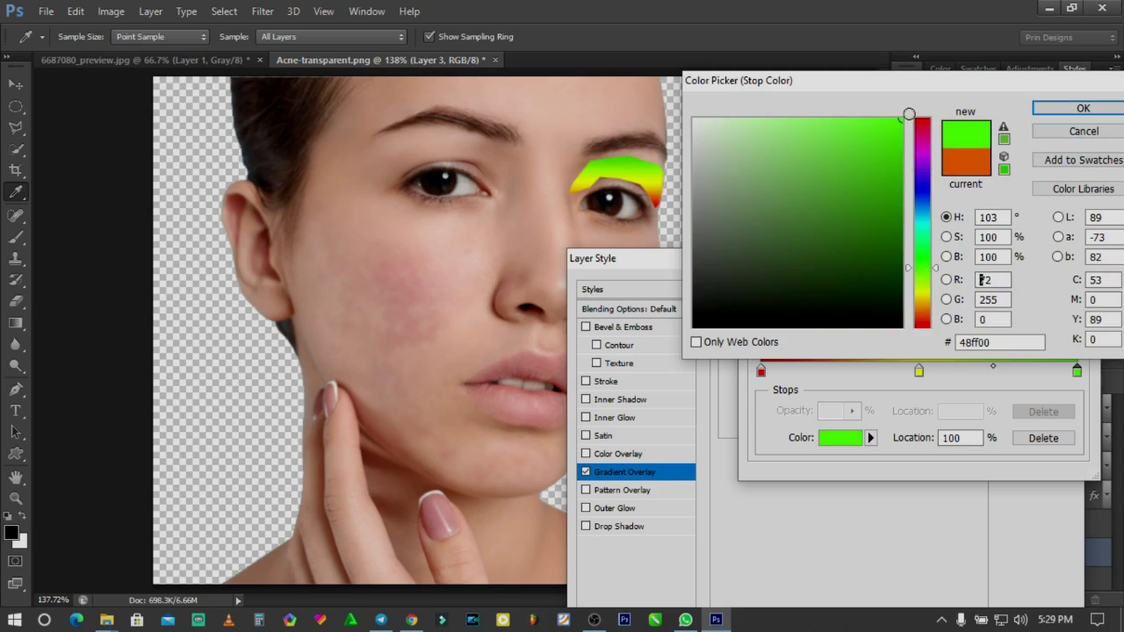
pyautogui.click(1088, 108)
# Shift the gradient's yellow stop towards the green end and apply the overlay to Layer 3
pyautogui.moveTo(919, 372); pyautogui.dragTo(1039, 367)
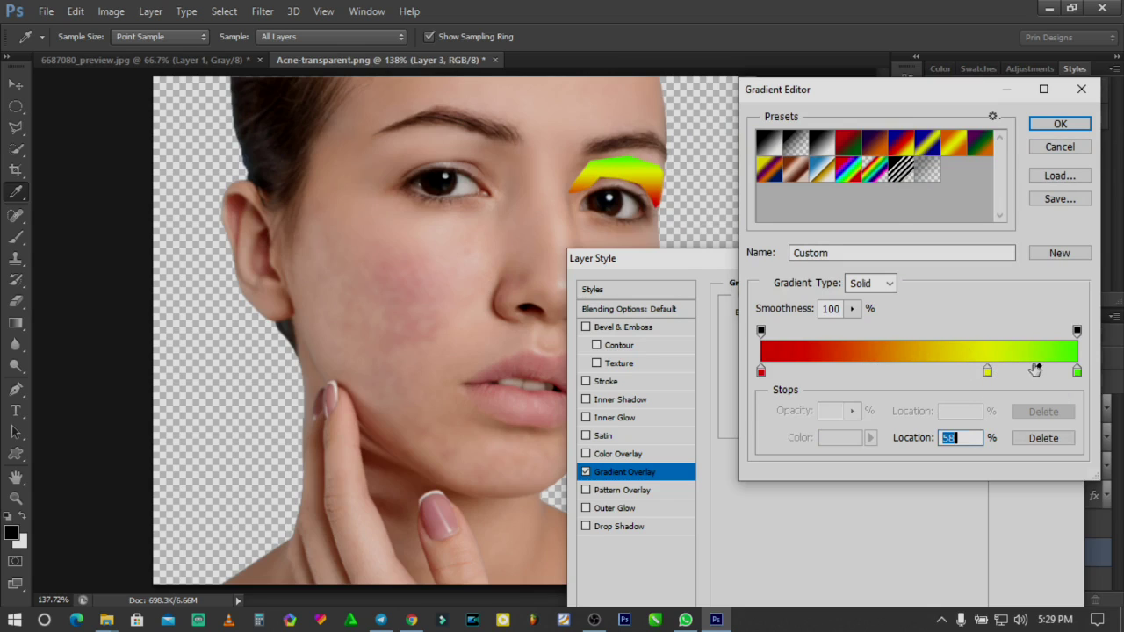
pyautogui.click(1059, 125)
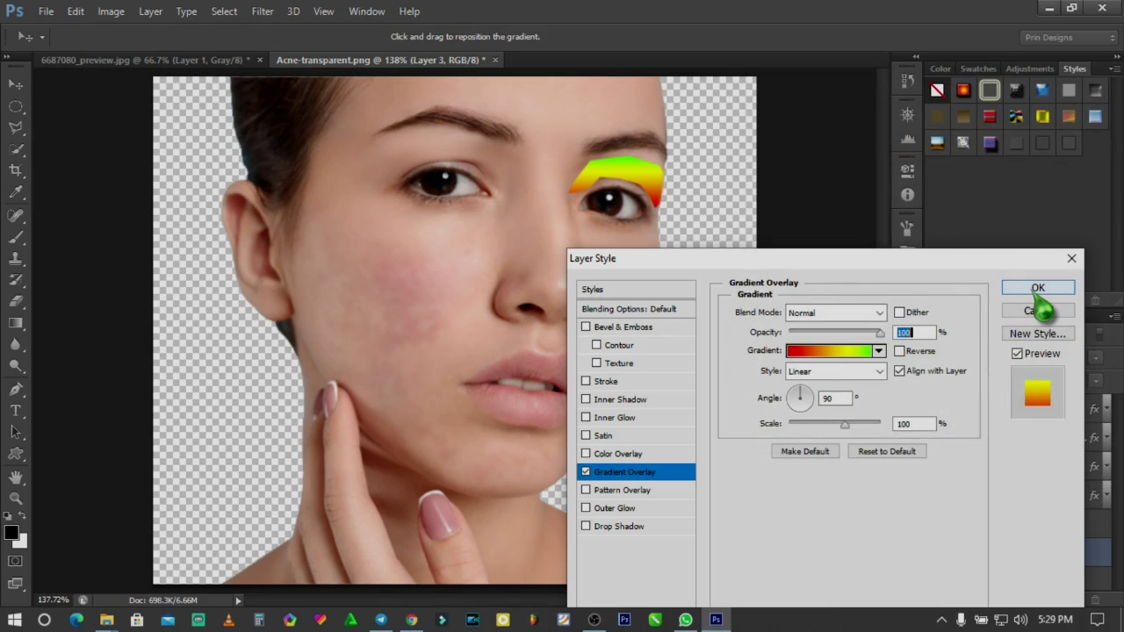
pyautogui.click(1038, 297)
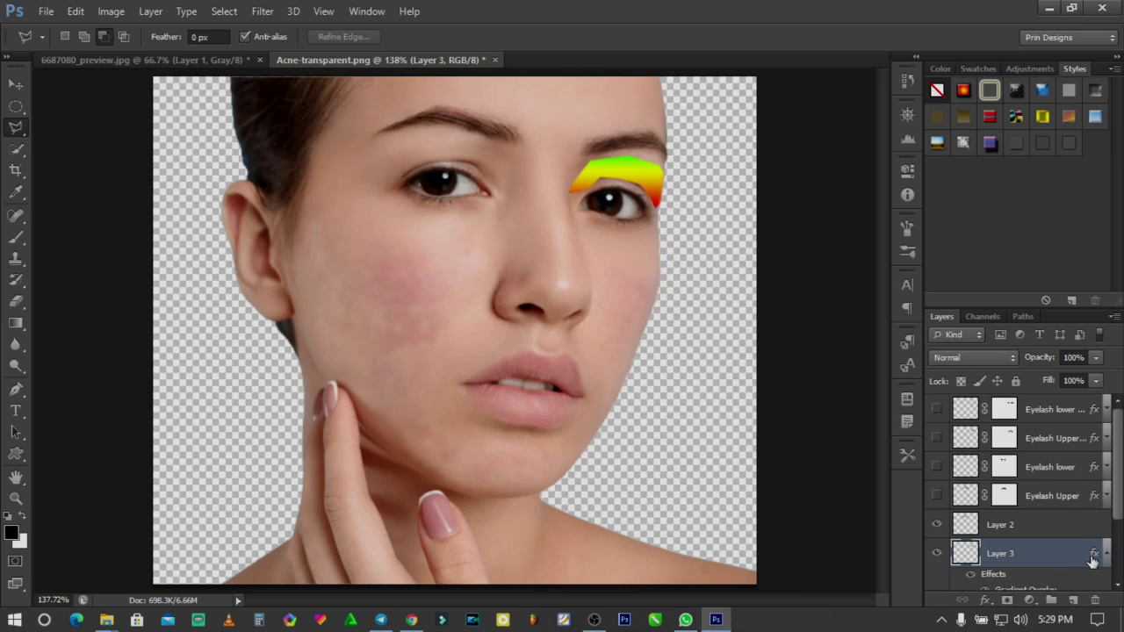
# Copy Layer 3's Gradient Overlay effect onto Layer 2, the other eyelid
pyautogui.moveTo(1092, 561); pyautogui.dragTo(1089, 524)
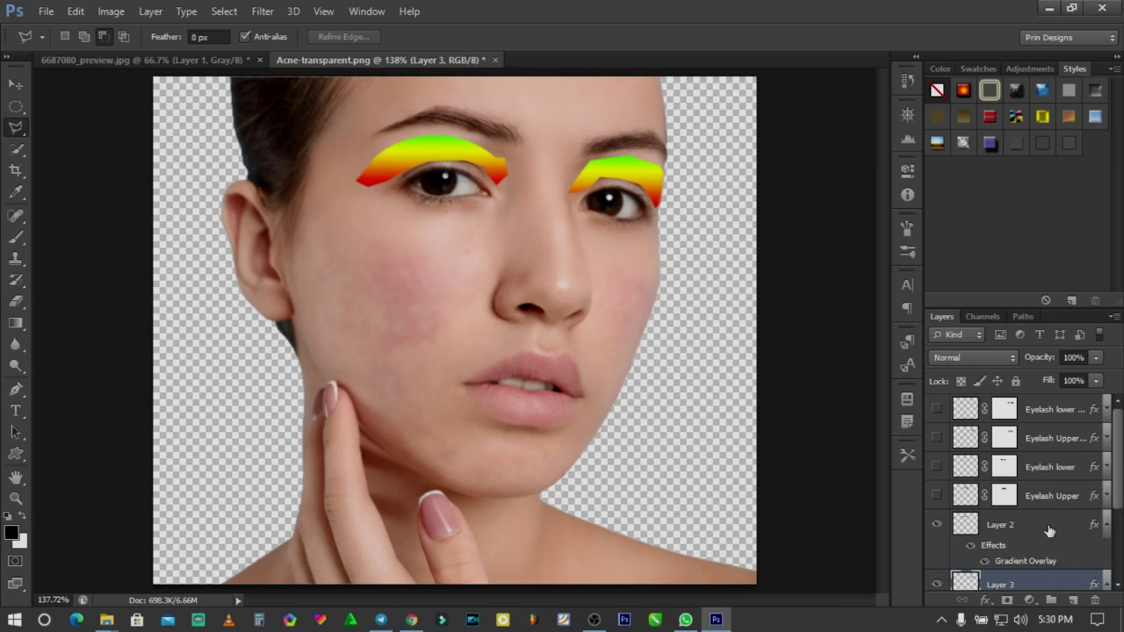
pyautogui.click(1049, 530)
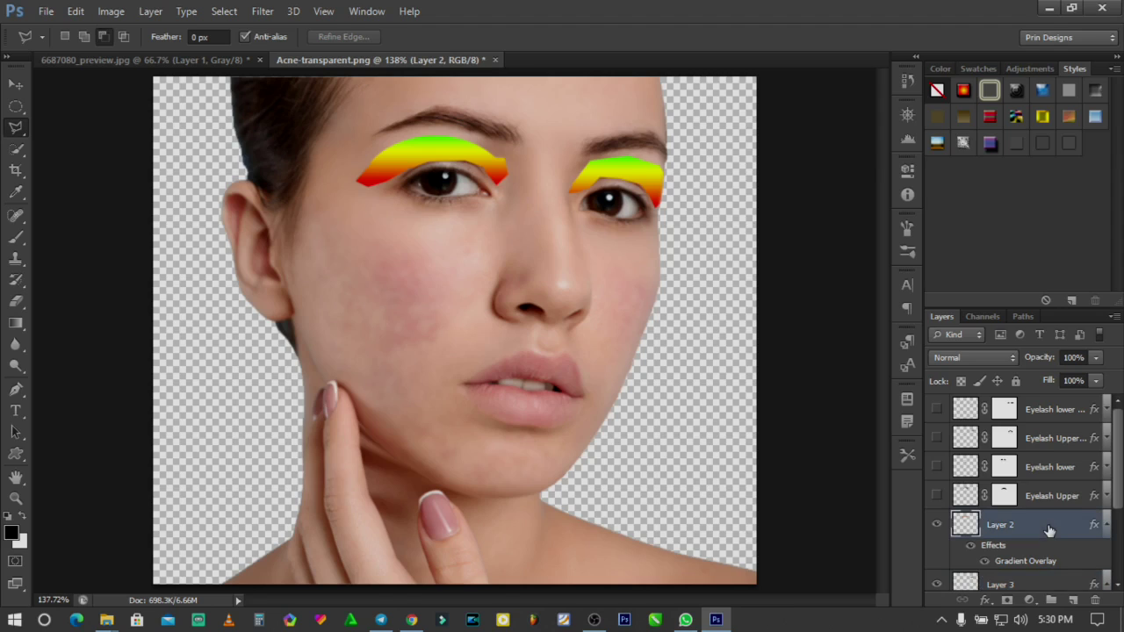
pyautogui.scroll(-1, 1045, 529)
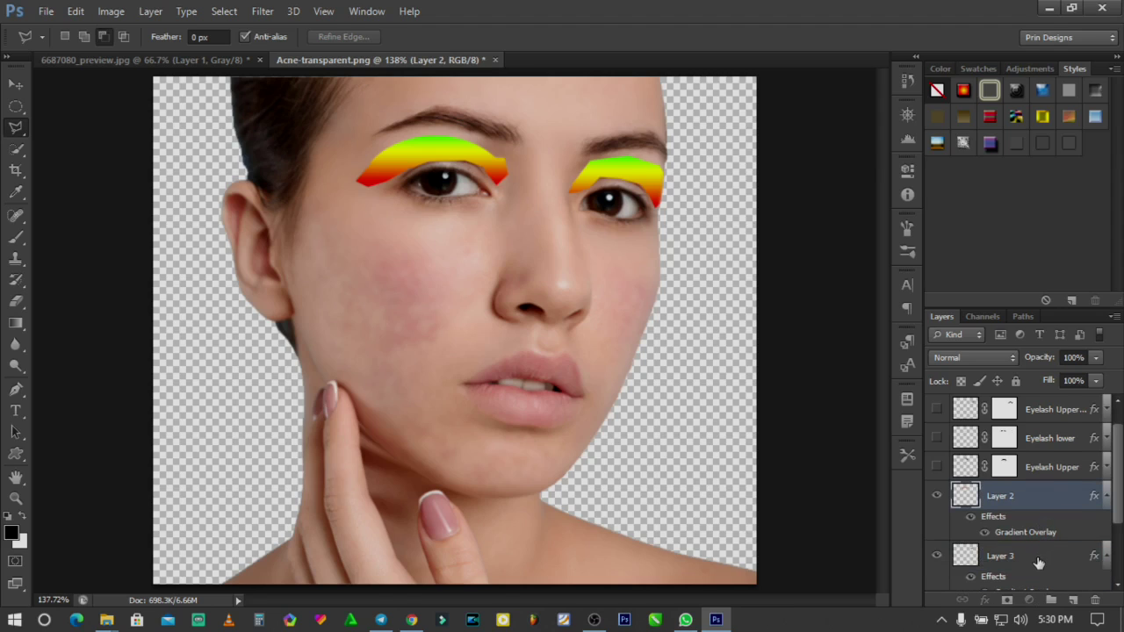
# Set the opacity of Layer 3 to 35%
pyautogui.click(1038, 560)
pyautogui.click(1042, 379)
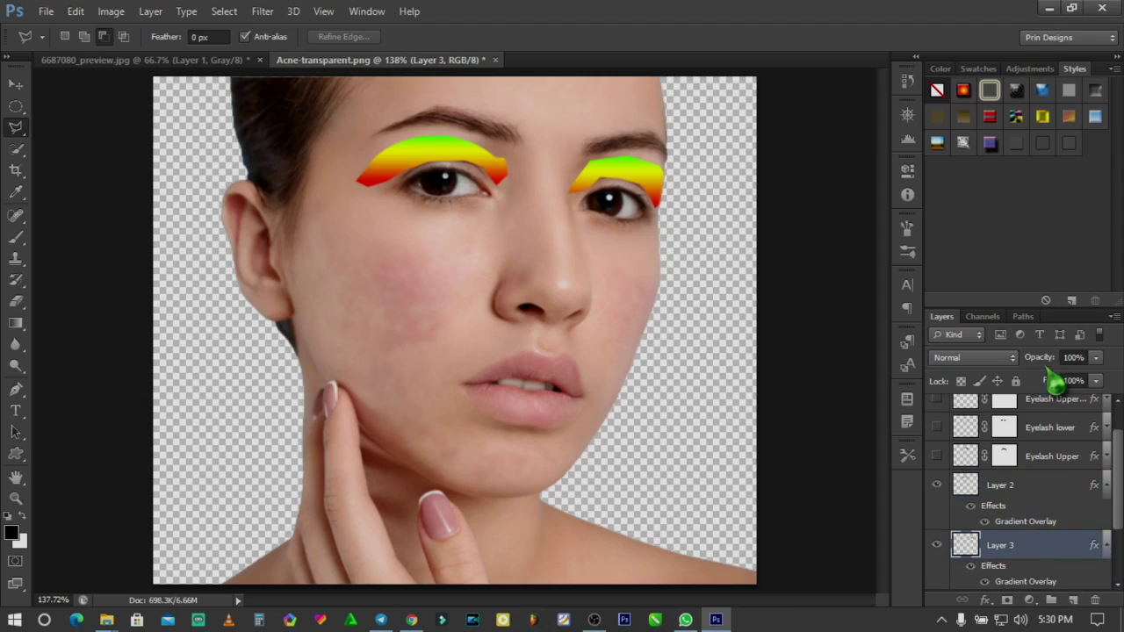
pyautogui.moveTo(1046, 363)
pyautogui.mouseDown()
pyautogui.moveTo(1029, 355)
pyautogui.moveTo(1046, 359)
pyautogui.moveTo(1036, 361)
pyautogui.mouseUp()
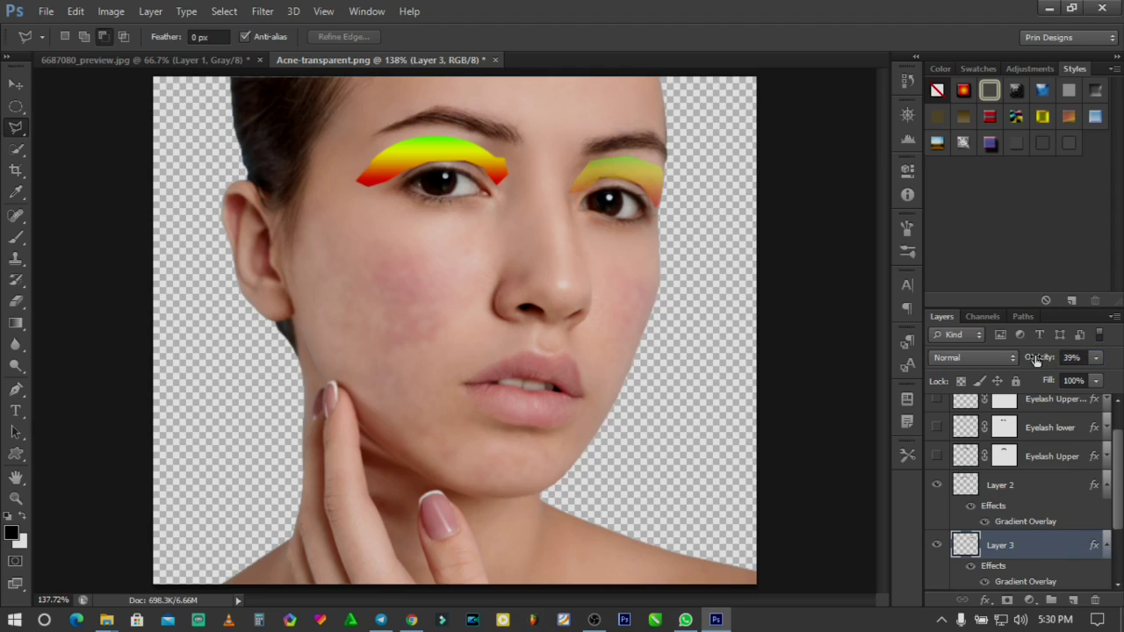
pyautogui.click(1036, 360)
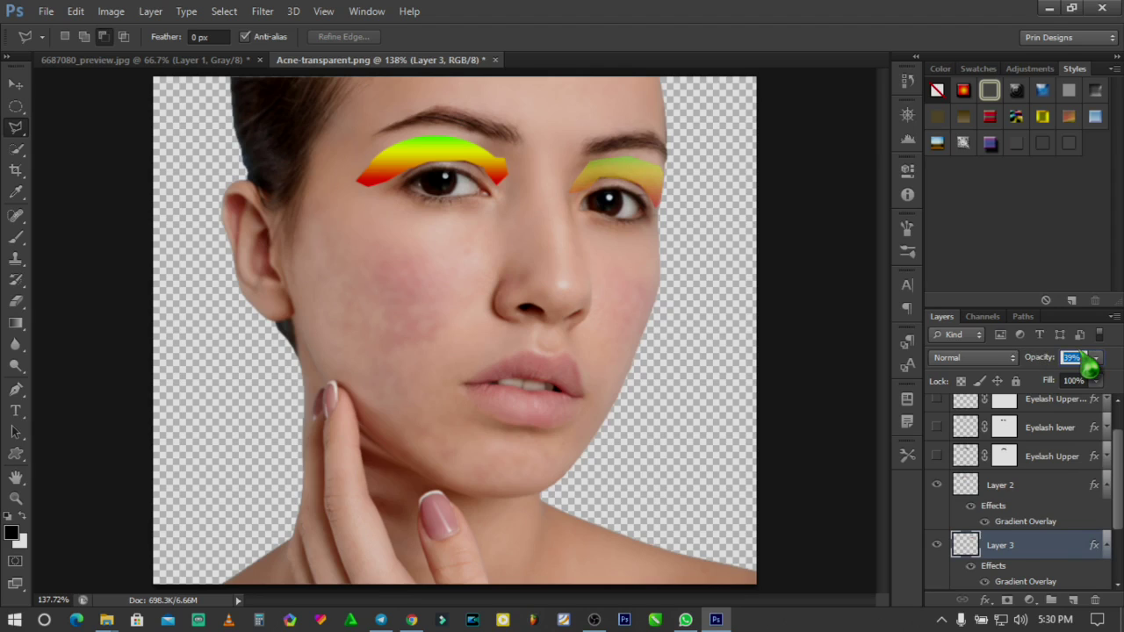
pyautogui.write('35')
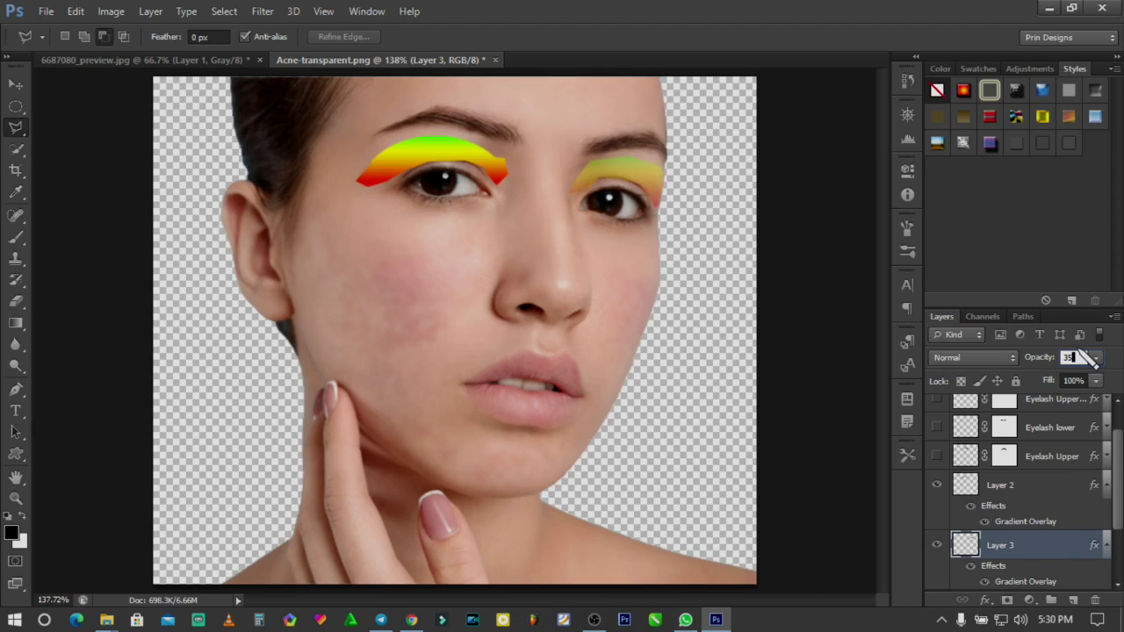
pyautogui.press('Return')
# Set the opacity of Layer 2 to 35%
pyautogui.click(1030, 492)
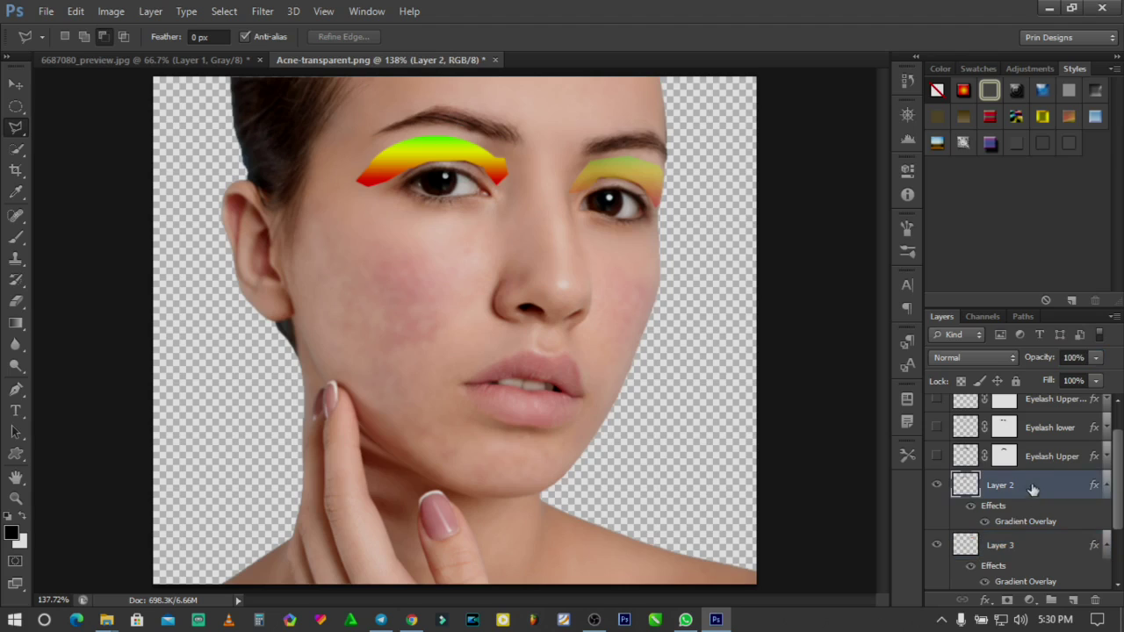
pyautogui.click(1072, 357)
pyautogui.click(1072, 357)
pyautogui.write('35')
pyautogui.press('Return')
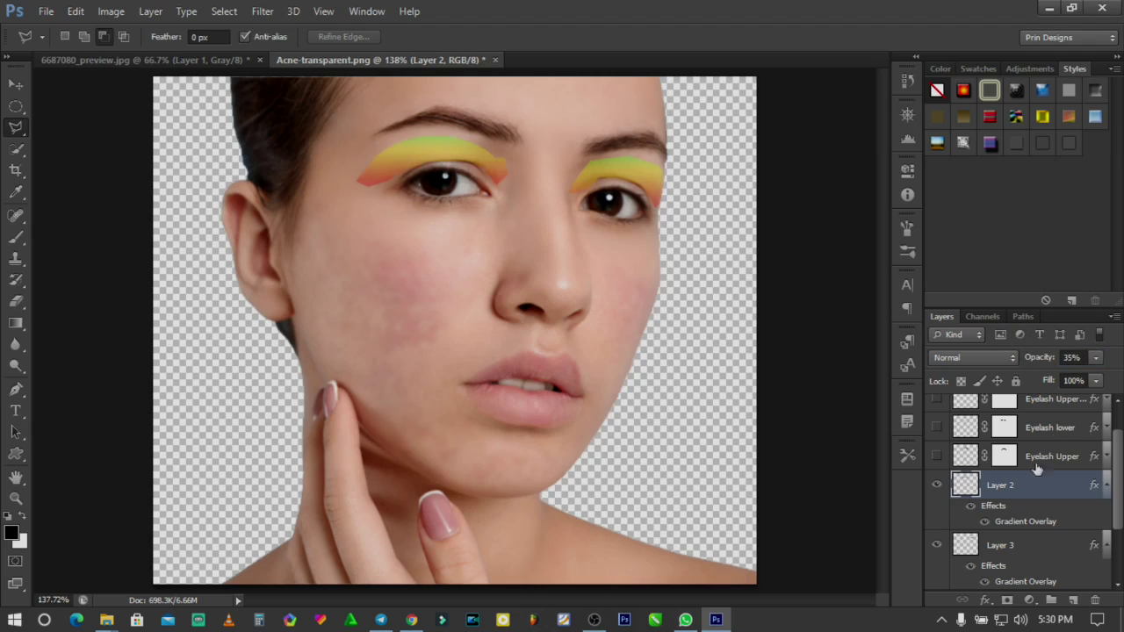
# Add a mask to Layer 3 and brush at size 20 in black to soften the eyeshadow's edges, restoring overpainted parts in white
pyautogui.click(1042, 544)
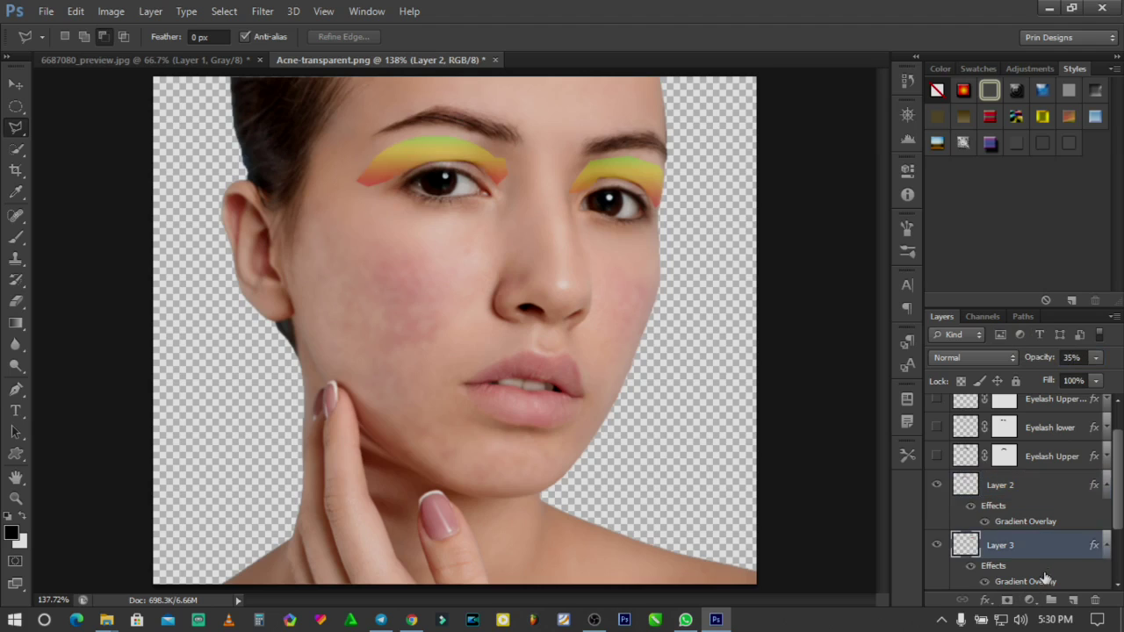
pyautogui.click(1006, 600)
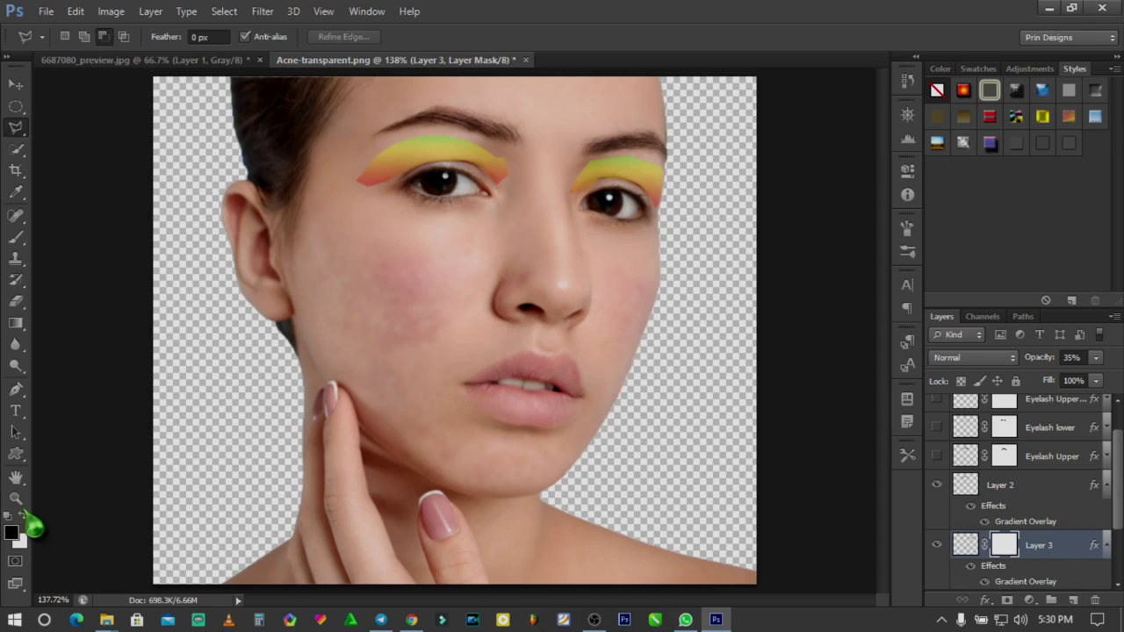
pyautogui.click(16, 237)
pyautogui.click(87, 235)
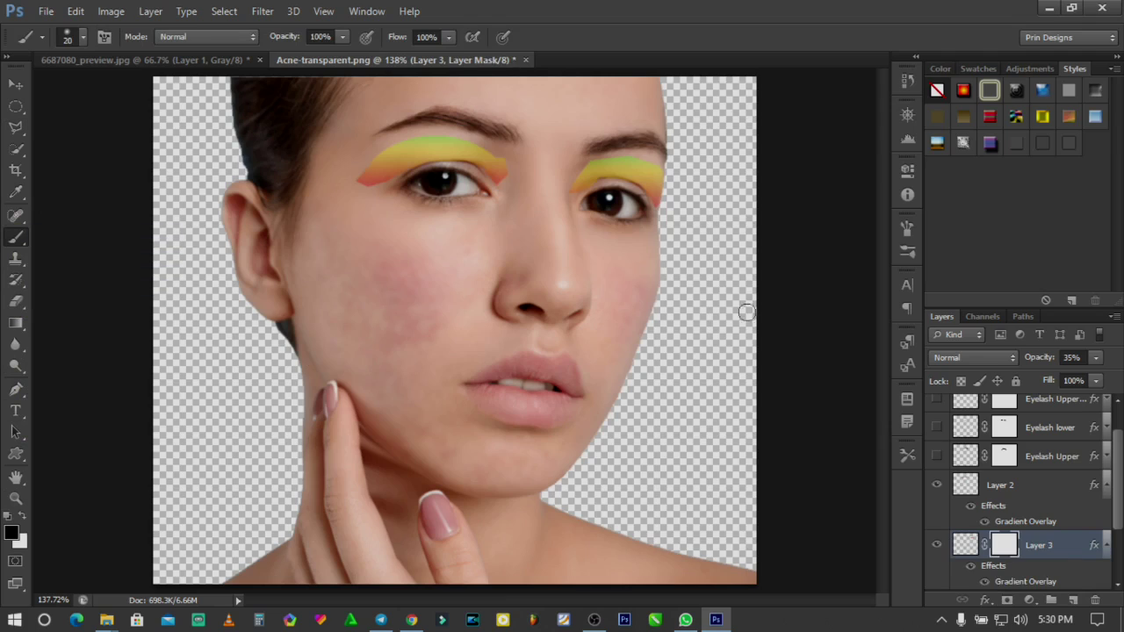
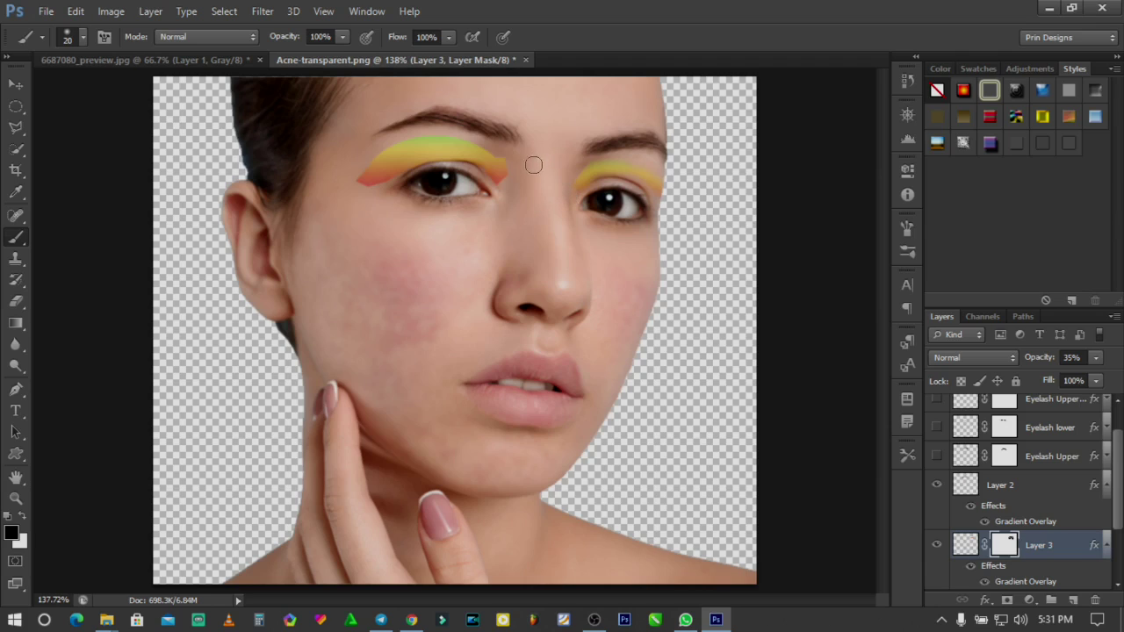
pyautogui.click(24, 519)
pyautogui.click(23, 515)
# Add a mask to Layer 2 and paint it black with the size 20 brush along the eyeshadow's corners and upper edge to soften them
pyautogui.click(1016, 495)
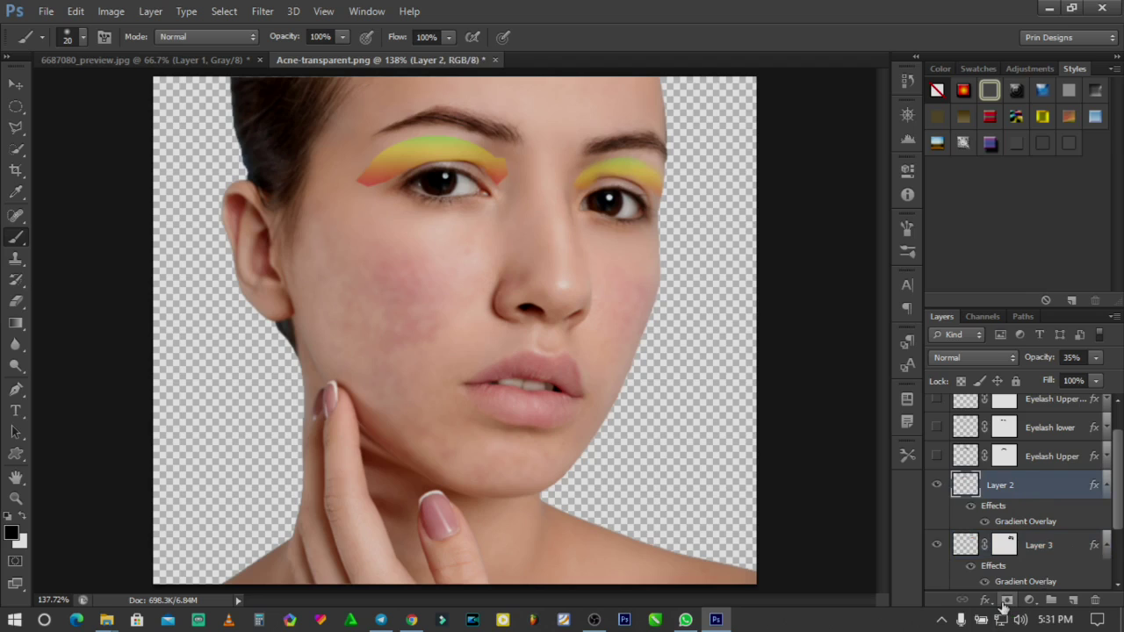
pyautogui.click(1007, 600)
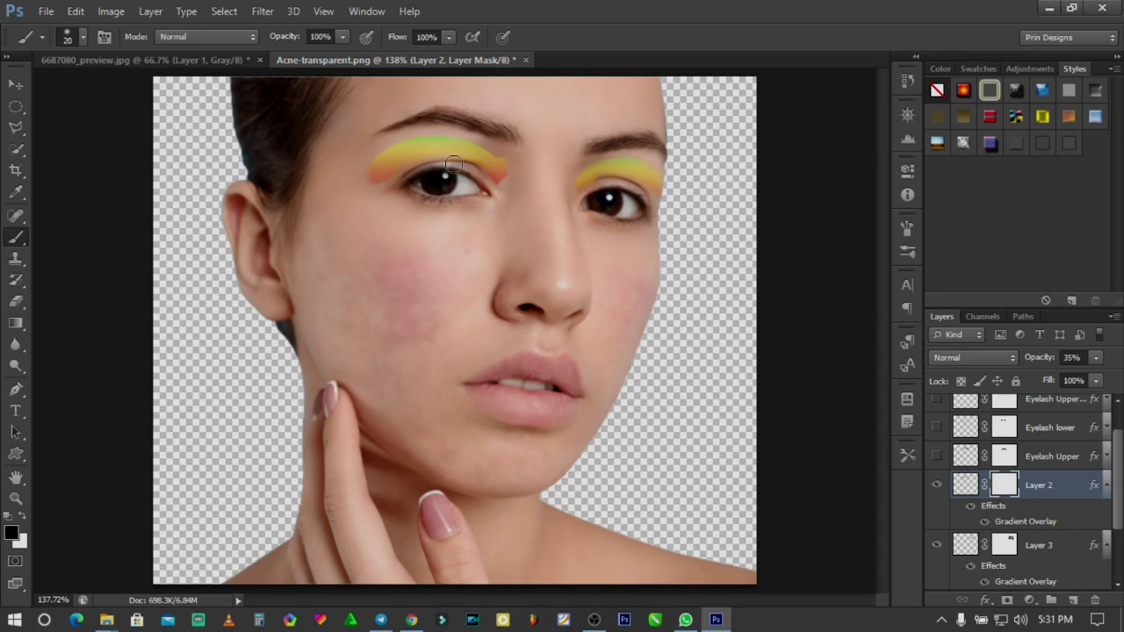
pyautogui.moveTo(503, 193); pyautogui.dragTo(513, 186)
pyautogui.moveTo(428, 128)
pyautogui.mouseDown()
pyautogui.moveTo(395, 132)
pyautogui.moveTo(366, 160)
pyautogui.moveTo(368, 146)
pyautogui.moveTo(385, 145)
pyautogui.mouseUp()
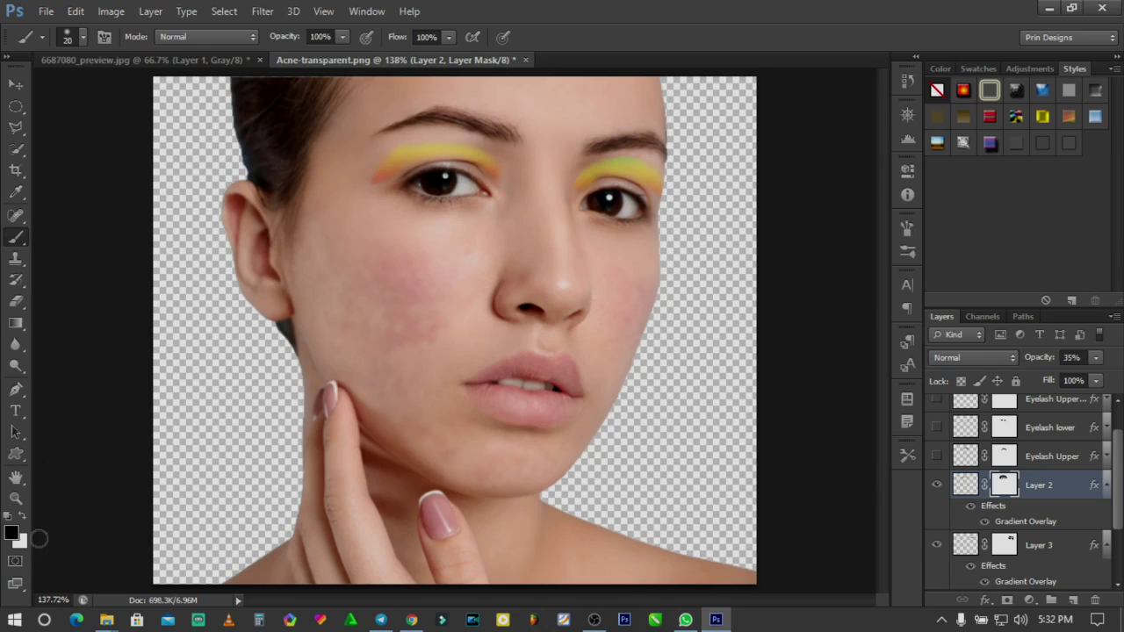
# Show the four hidden eyelash layers, upper and lower for both eyes, over the eyeshadow
pyautogui.click(23, 516)
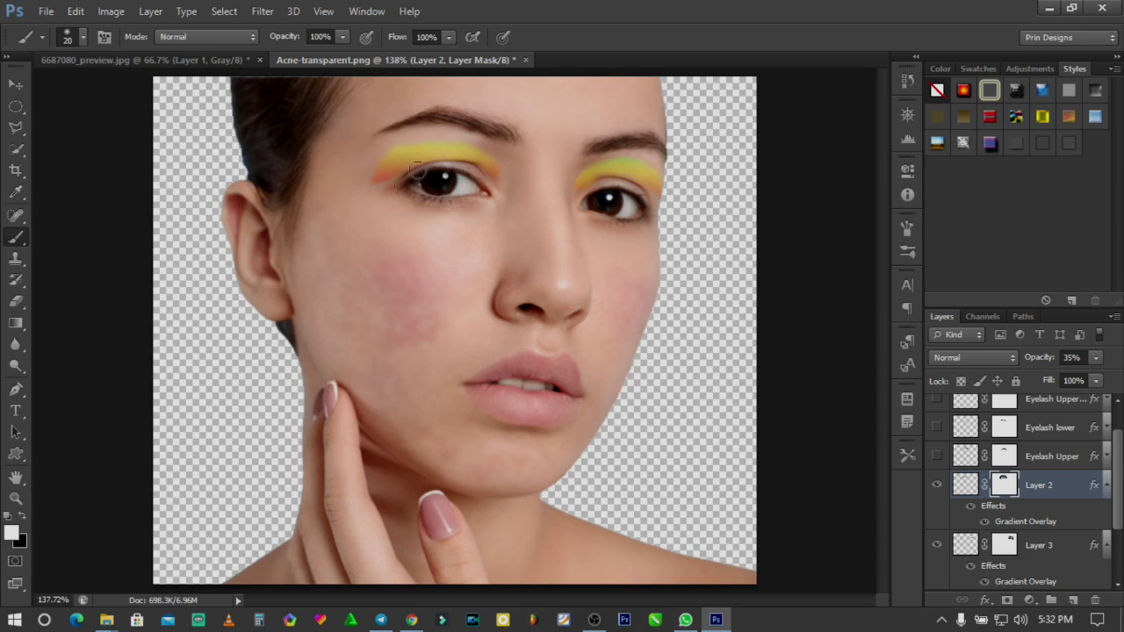
pyautogui.click(24, 517)
pyautogui.click(936, 457)
pyautogui.click(935, 429)
pyautogui.scroll(2, 935, 439)
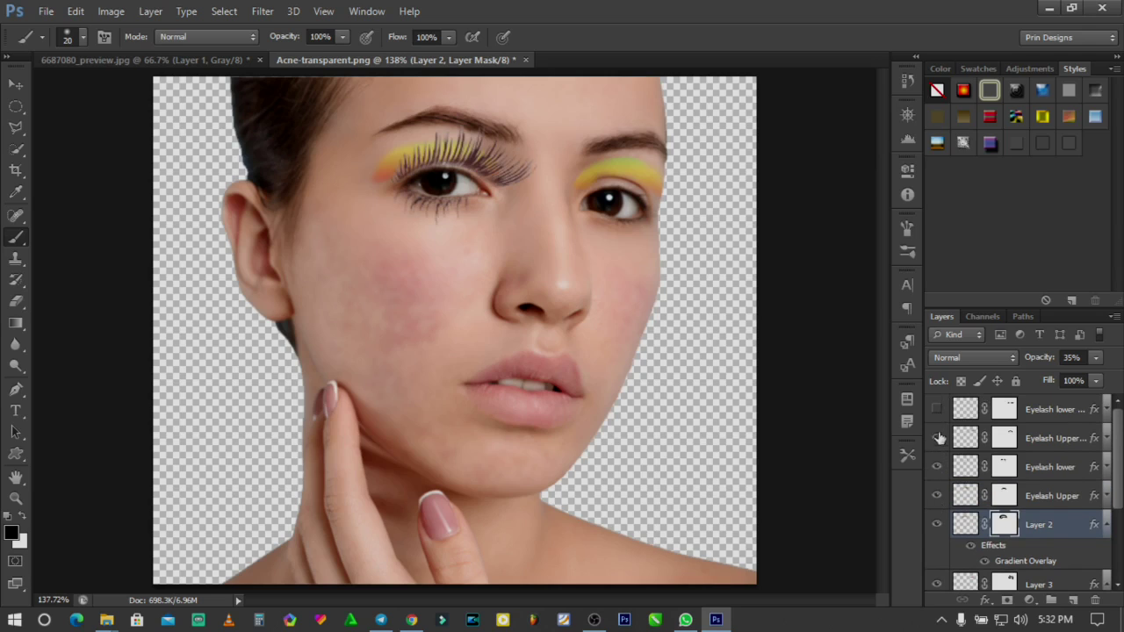
pyautogui.click(936, 438)
pyautogui.click(937, 409)
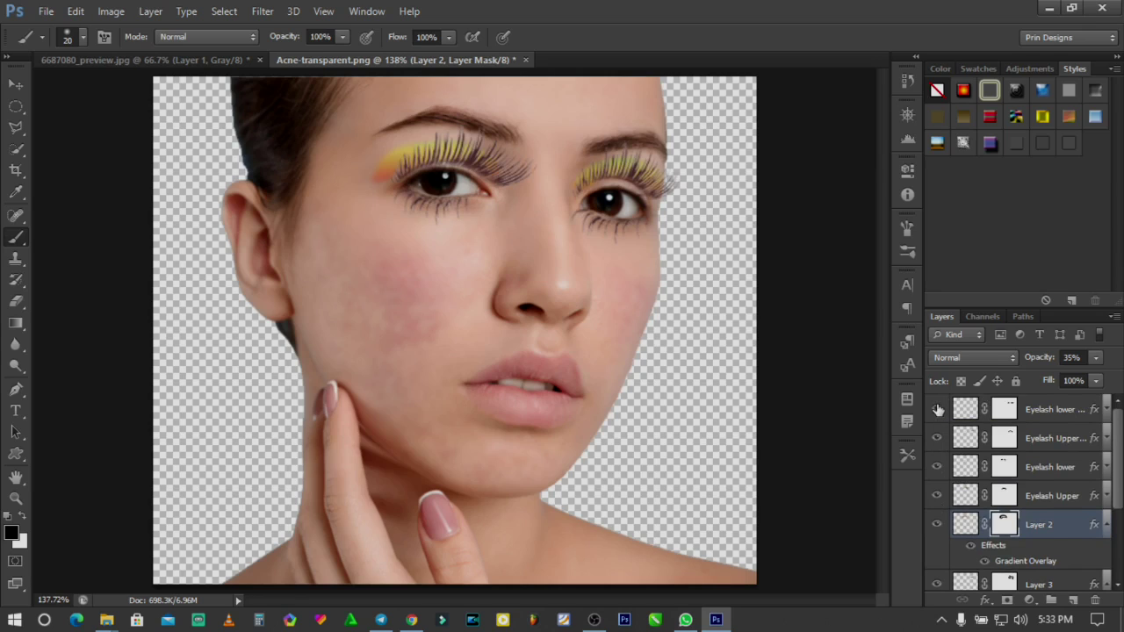
# With Layer 0 selected, extend the canvas to the left with the Crop tool, roughly doubling its width
pyautogui.hotkey('ctrl', '1')
pyautogui.hotkey('ctrl', '-')
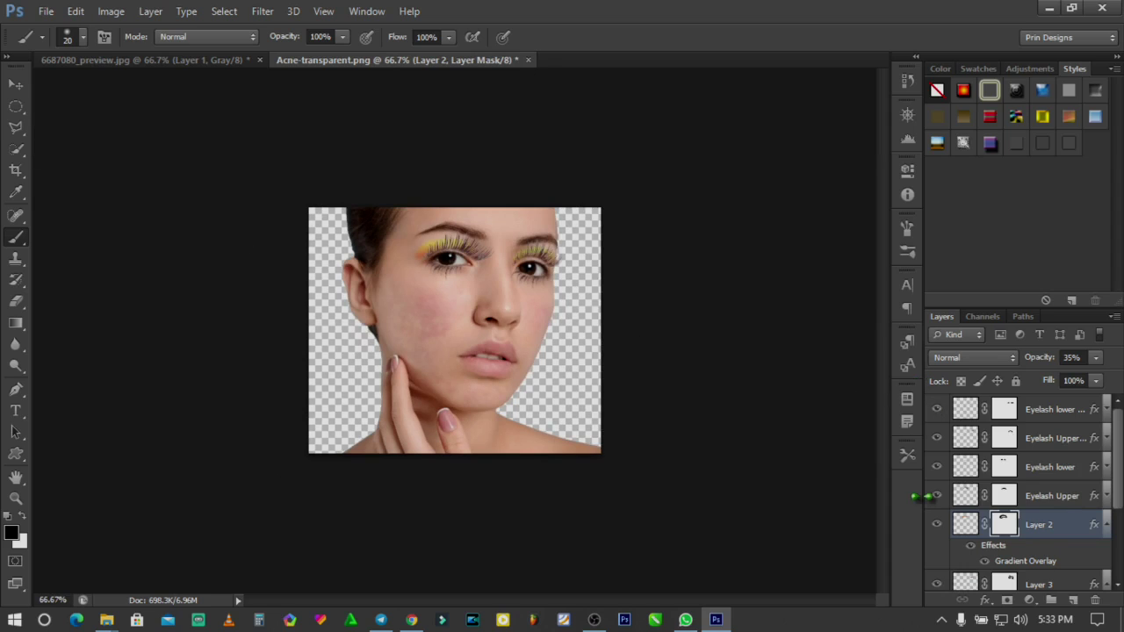
pyautogui.scroll(-3, 930, 499)
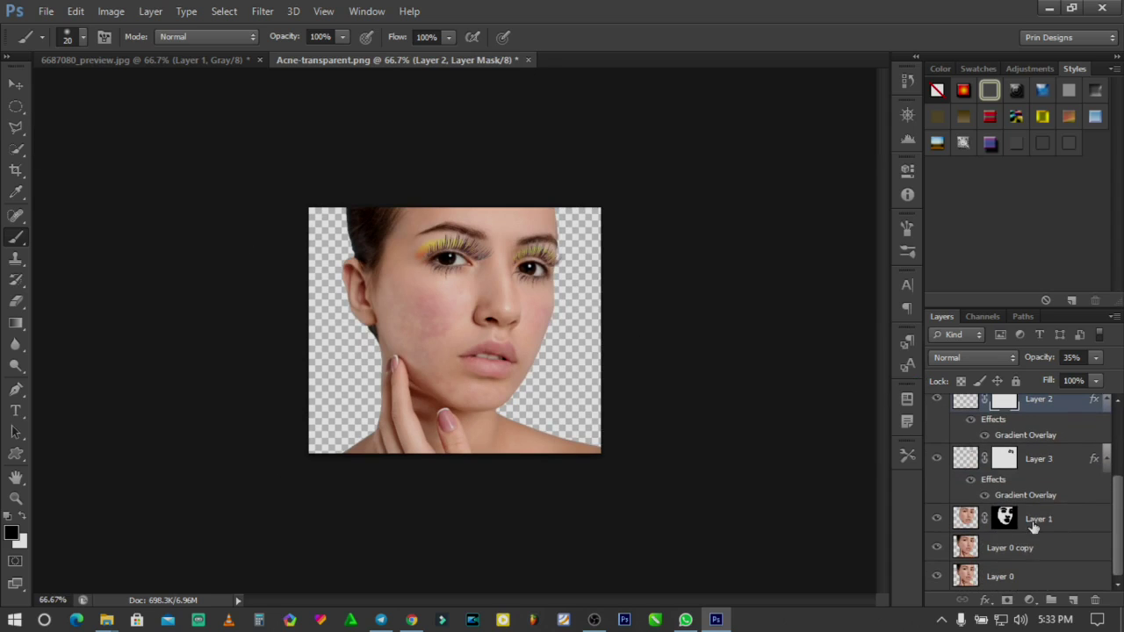
pyautogui.click(1017, 579)
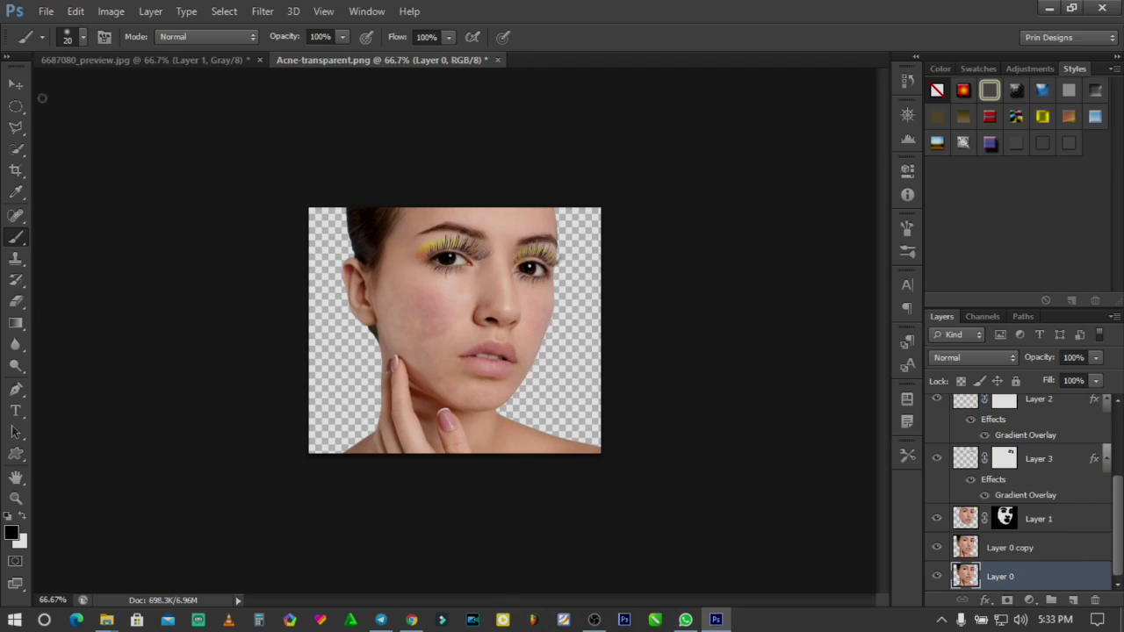
pyautogui.click(17, 171)
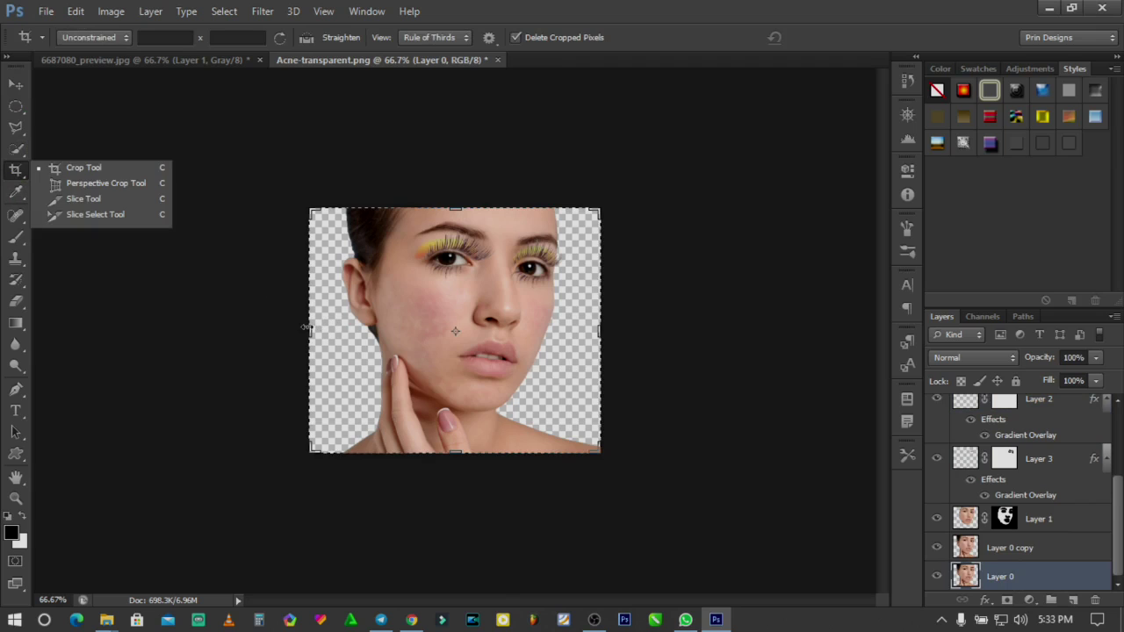
pyautogui.moveTo(310, 330); pyautogui.dragTo(156, 336)
pyautogui.click(827, 37)
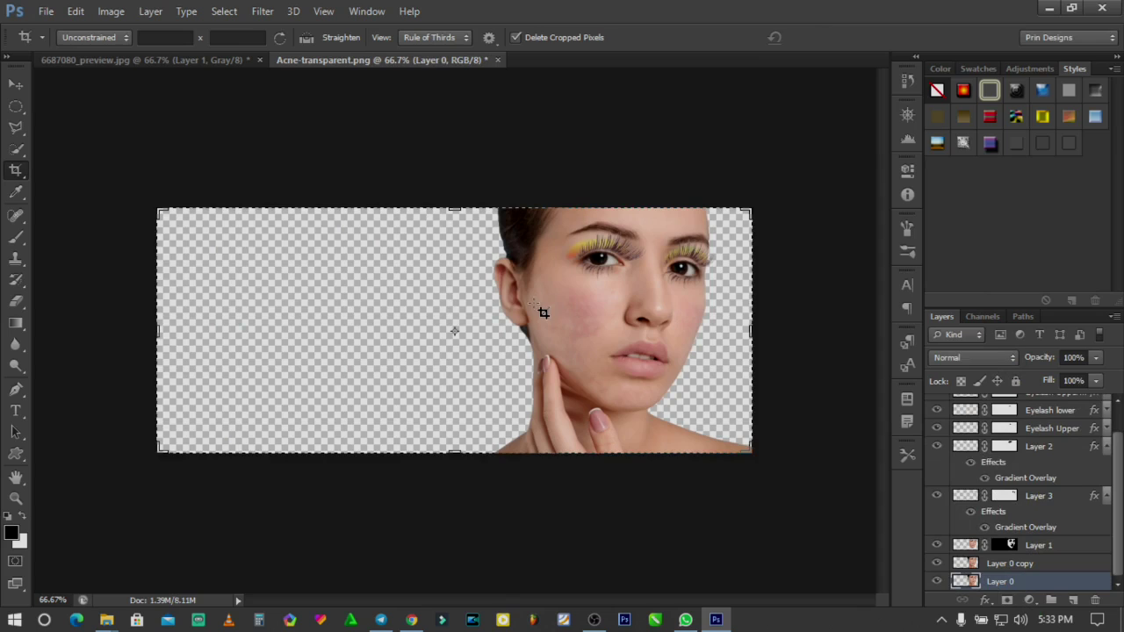
# Move Layer 0's original face into the empty area left of the retouched one, then crop off the surplus canvas along the left edge
pyautogui.press('v')
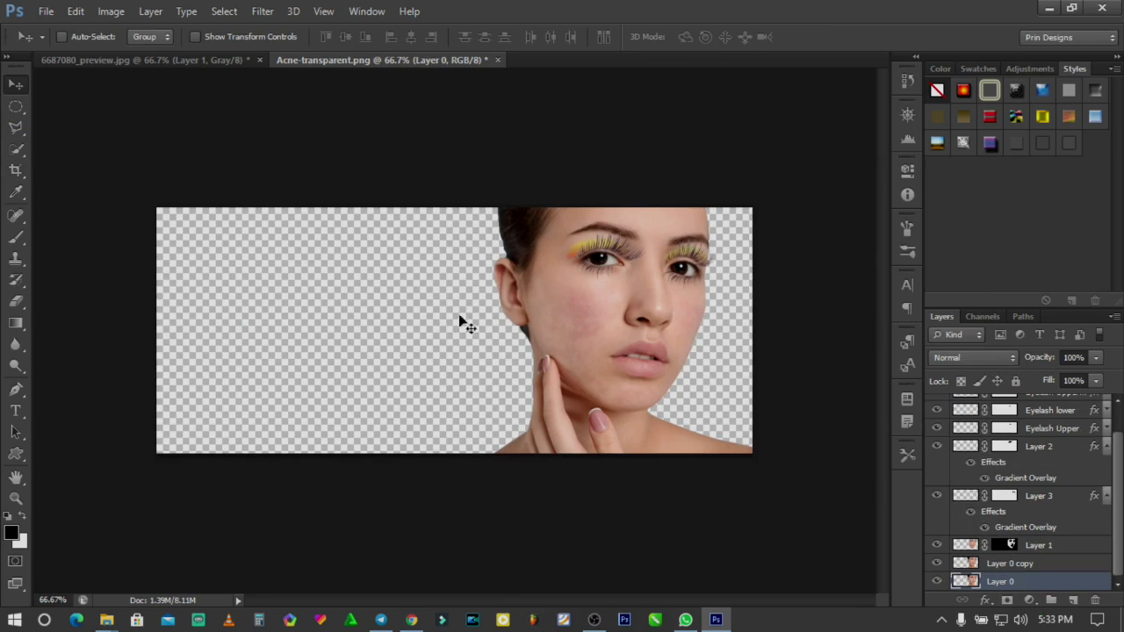
pyautogui.moveTo(506, 366); pyautogui.dragTo(227, 376)
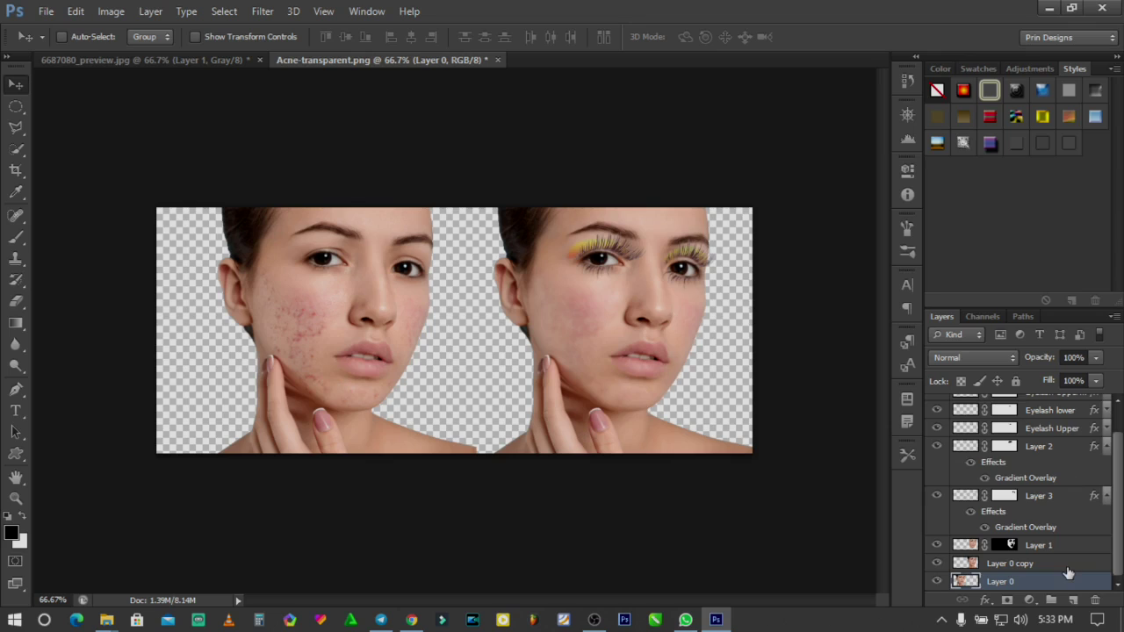
pyautogui.click(16, 156)
pyautogui.click(16, 171)
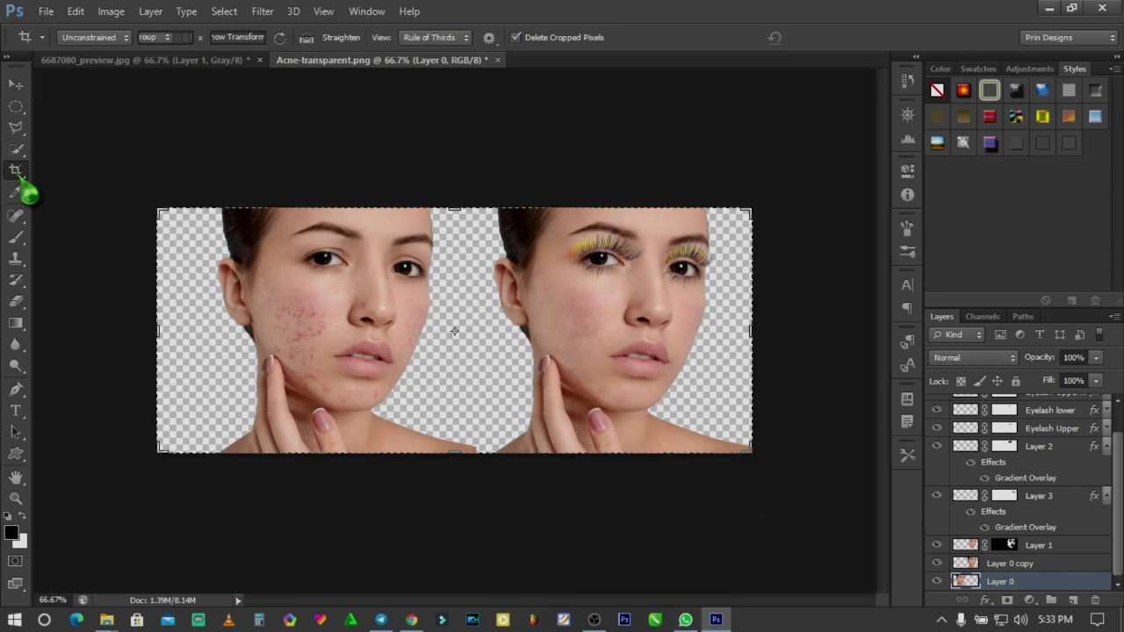
pyautogui.moveTo(151, 328); pyautogui.dragTo(188, 328)
pyautogui.click(827, 37)
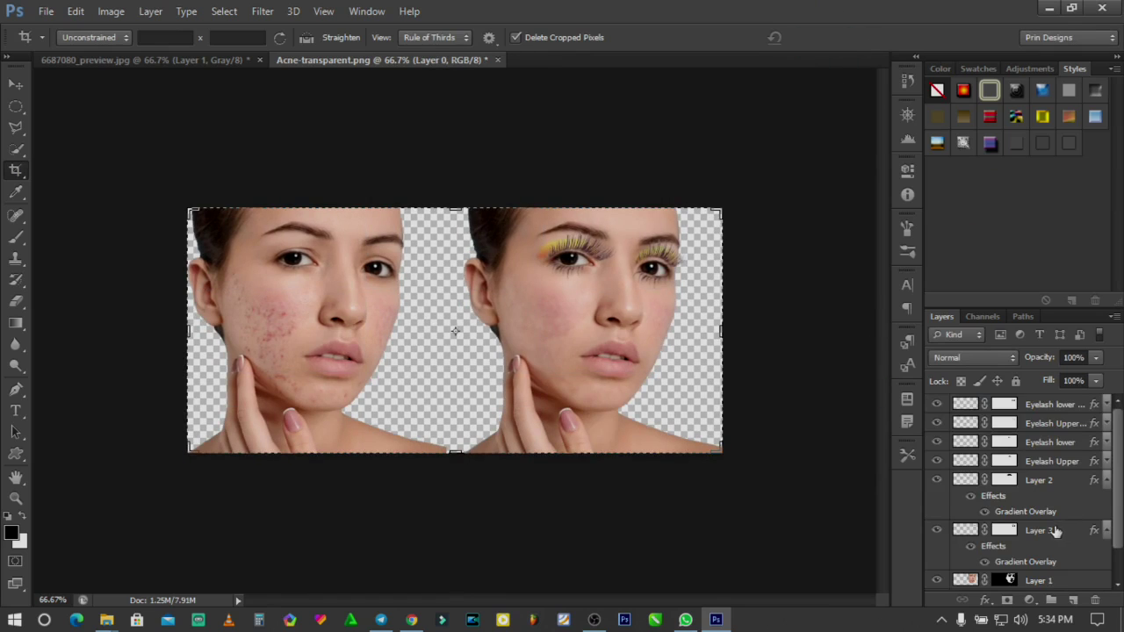
# Group all layers from Layer 0 copy up to the topmost eyelash layer, leaving Layer 0 outside the group
pyautogui.scroll(-2, 1053, 553)
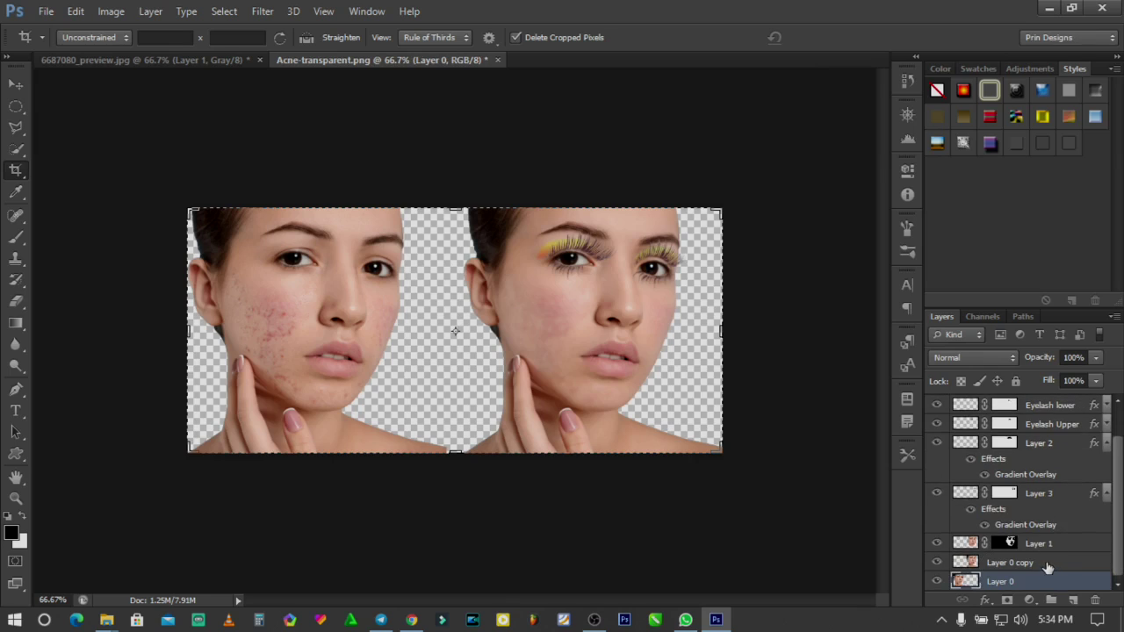
pyautogui.click(1047, 564)
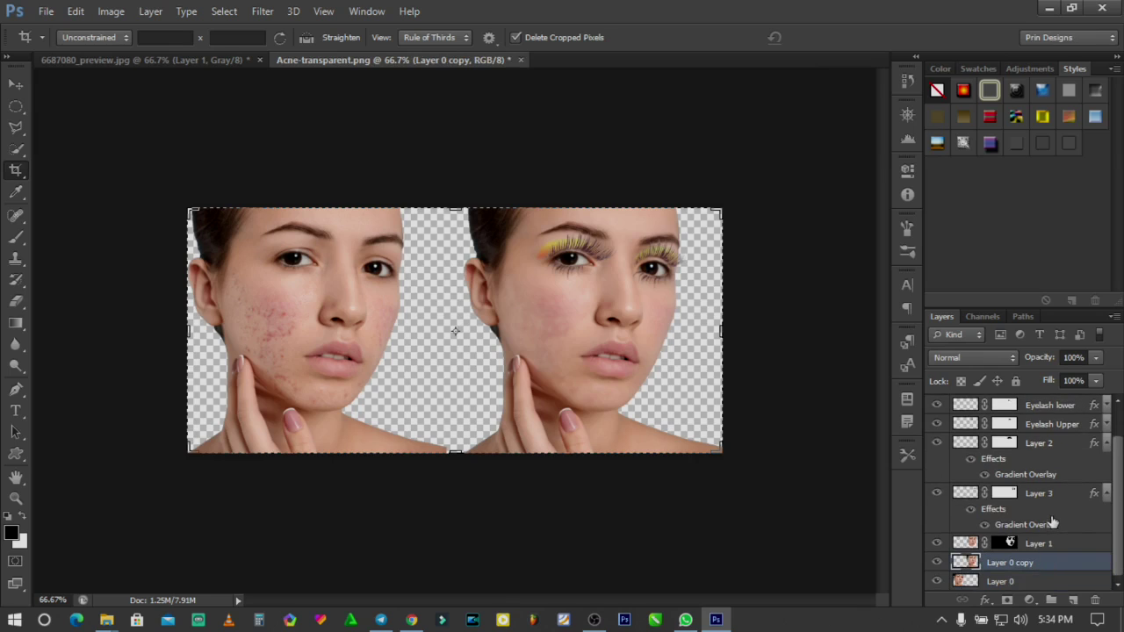
pyautogui.scroll(2, 1053, 524)
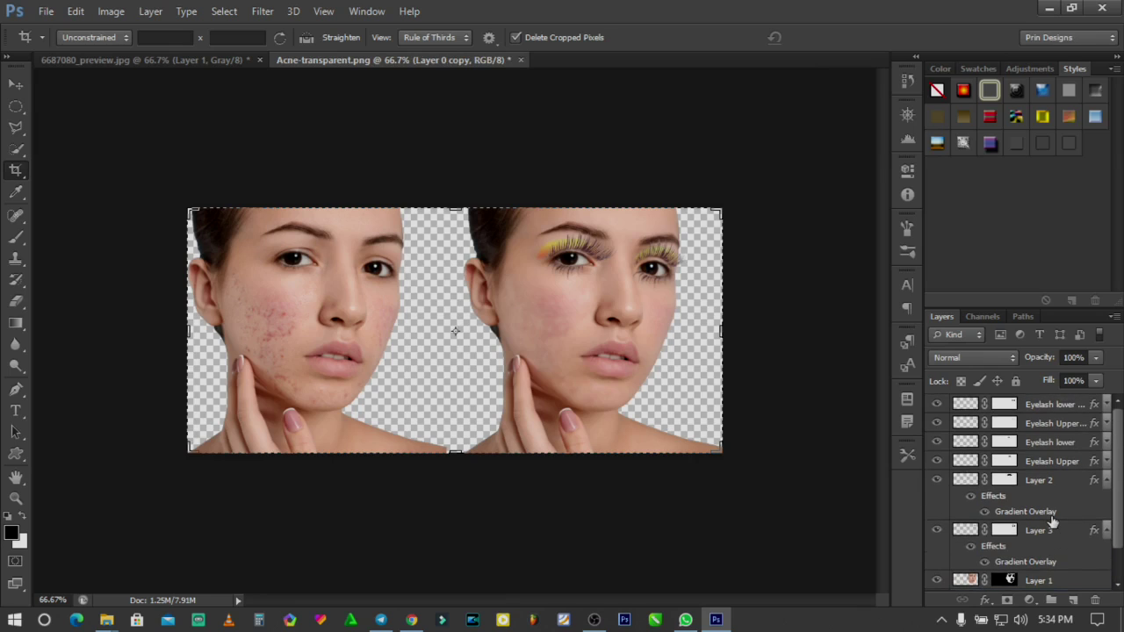
pyautogui.keyDown('shift'); pyautogui.click(1047, 405); pyautogui.keyUp('shift')
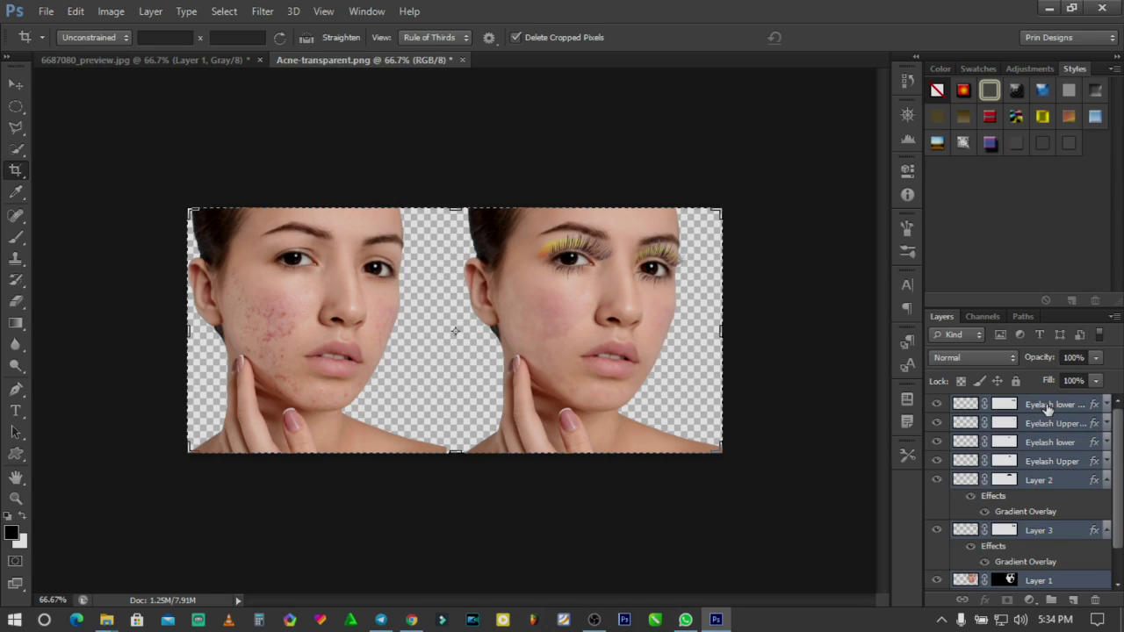
pyautogui.hotkey('ctrl', 'g')
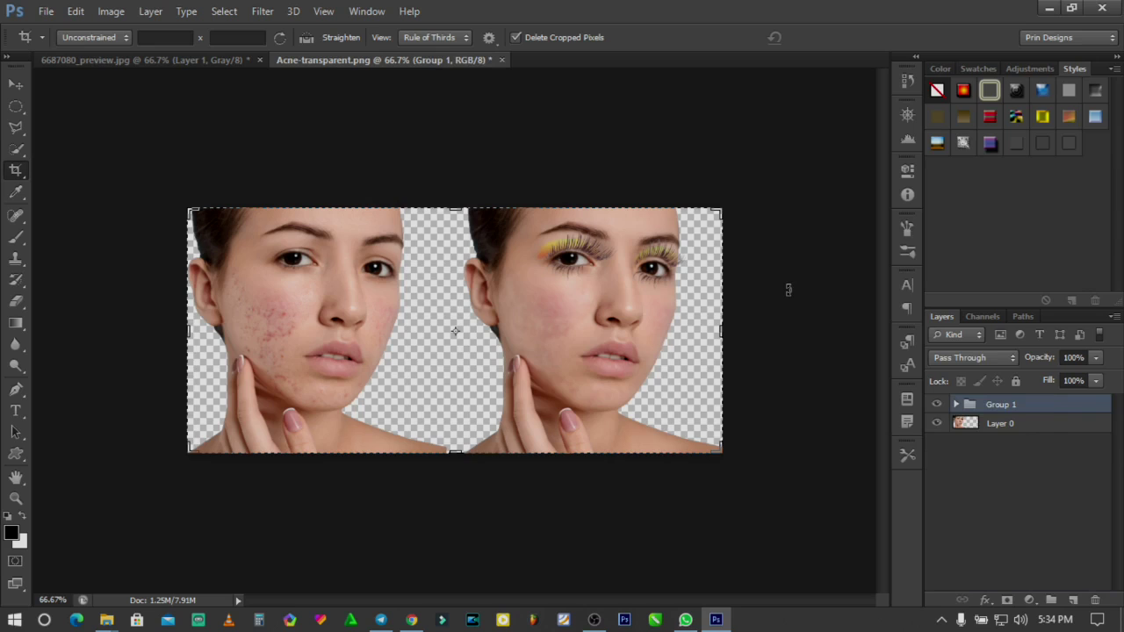
# Flip the retouched face group horizontally so it faces the original face
pyautogui.press('v')
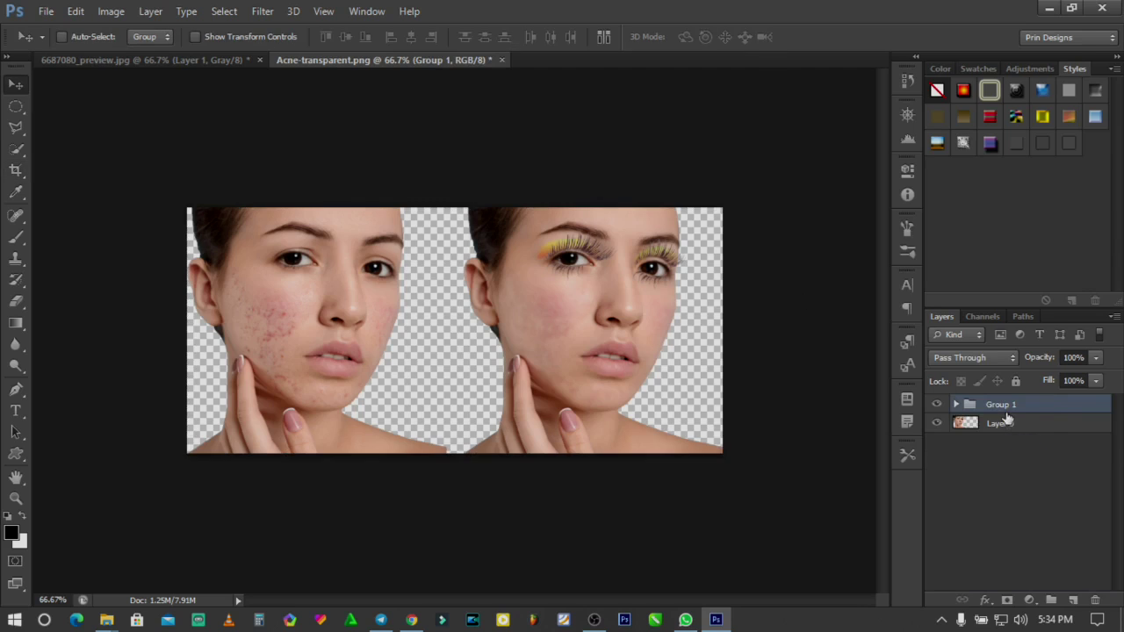
pyautogui.hotkey('ctrl', 't')
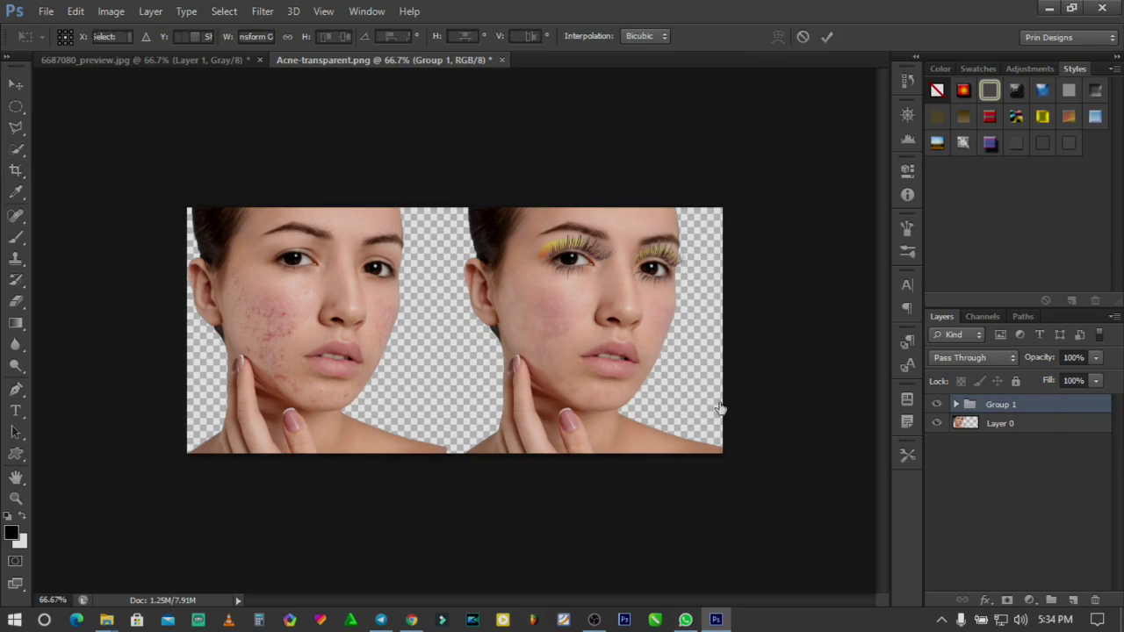
pyautogui.rightClick(663, 325)
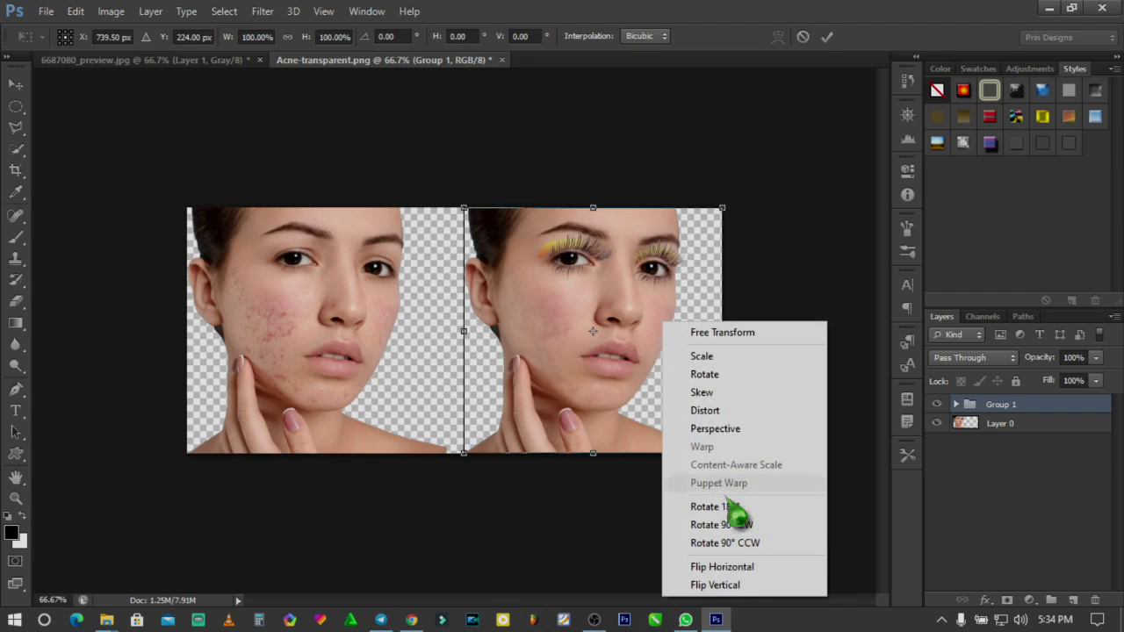
pyautogui.click(723, 572)
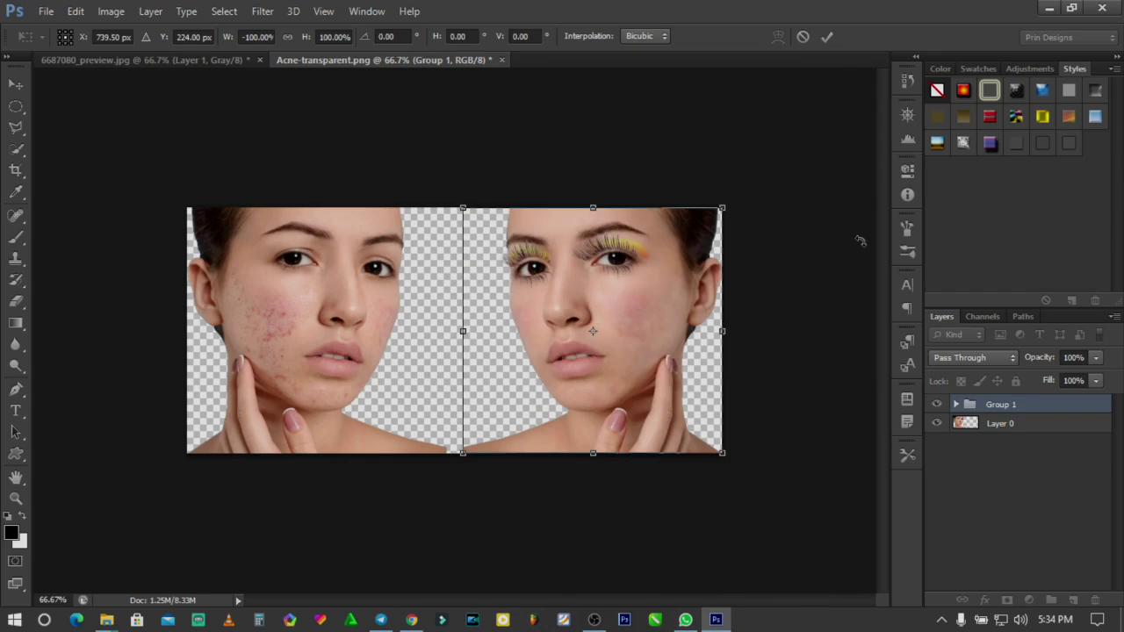
pyautogui.click(827, 36)
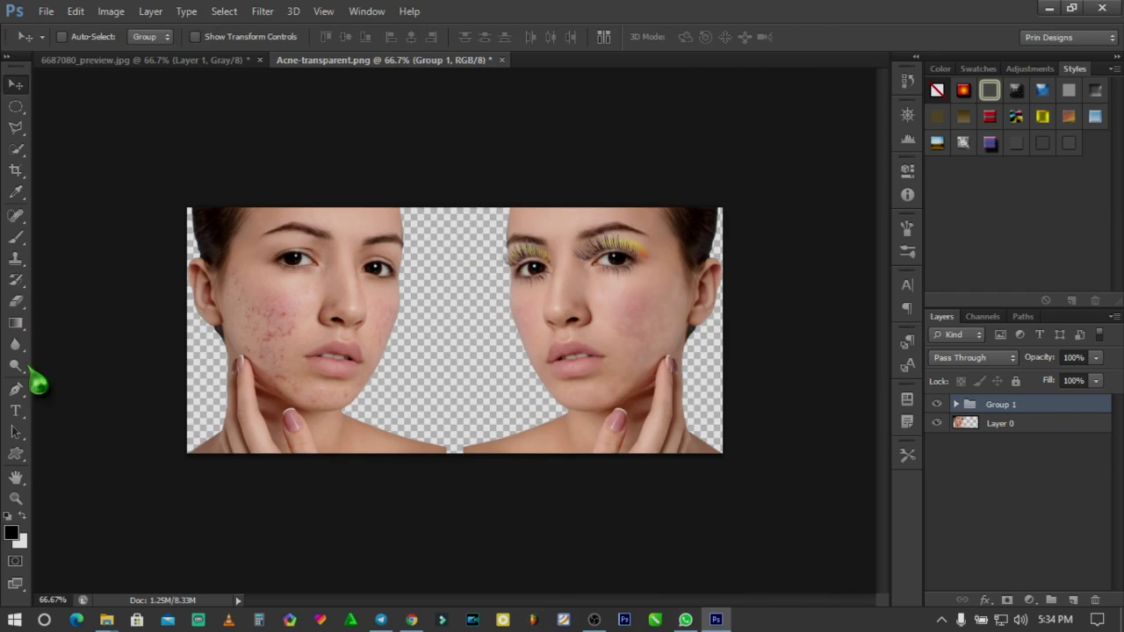
# Add the text "BEFORE" in black 78 pt Impact across the lower part of the original face image
pyautogui.click(16, 410)
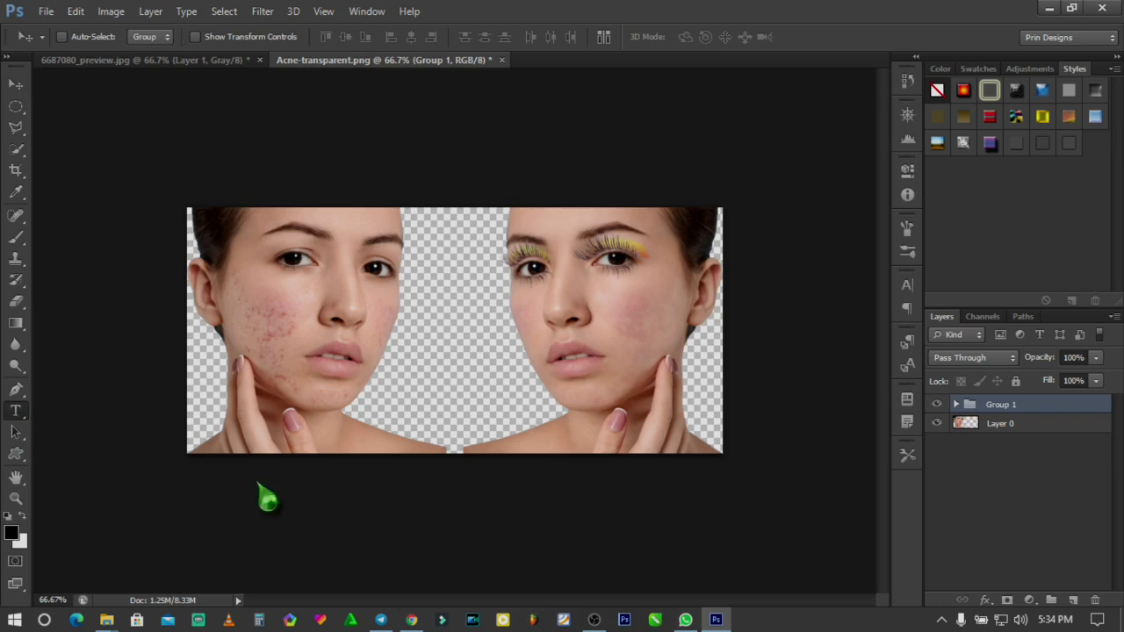
pyautogui.click(316, 438)
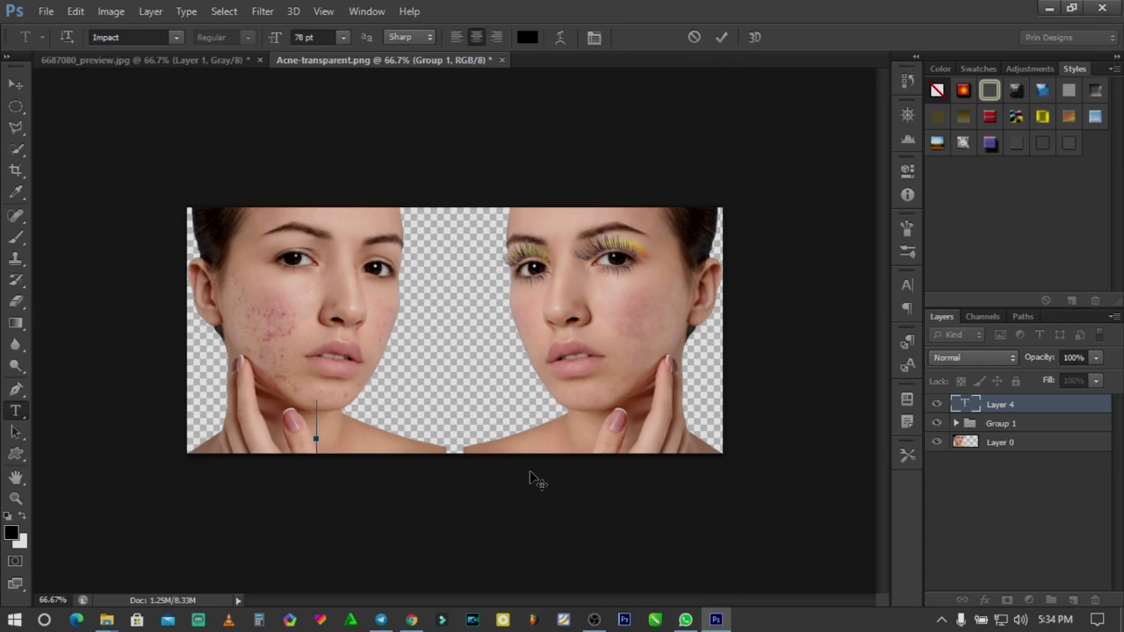
pyautogui.write('BEFORE')
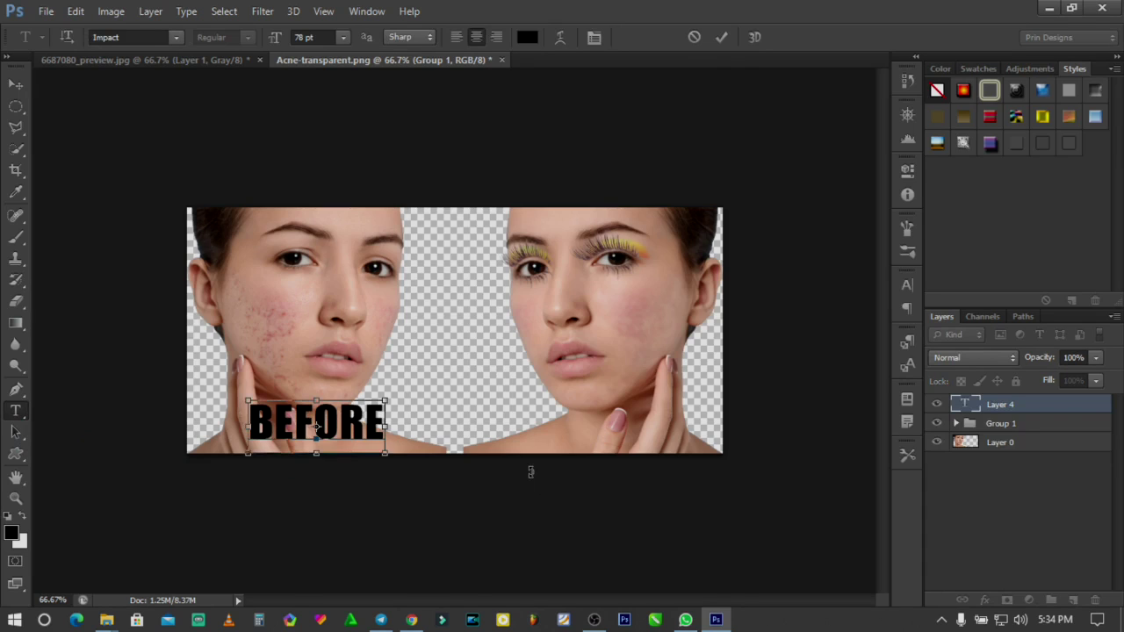
pyautogui.hotkey('ctrl', 'Return')
# Add the text "AFTER" in black 78 pt Impact under the retouched face and move it level with "BEFORE"
pyautogui.click(533, 424)
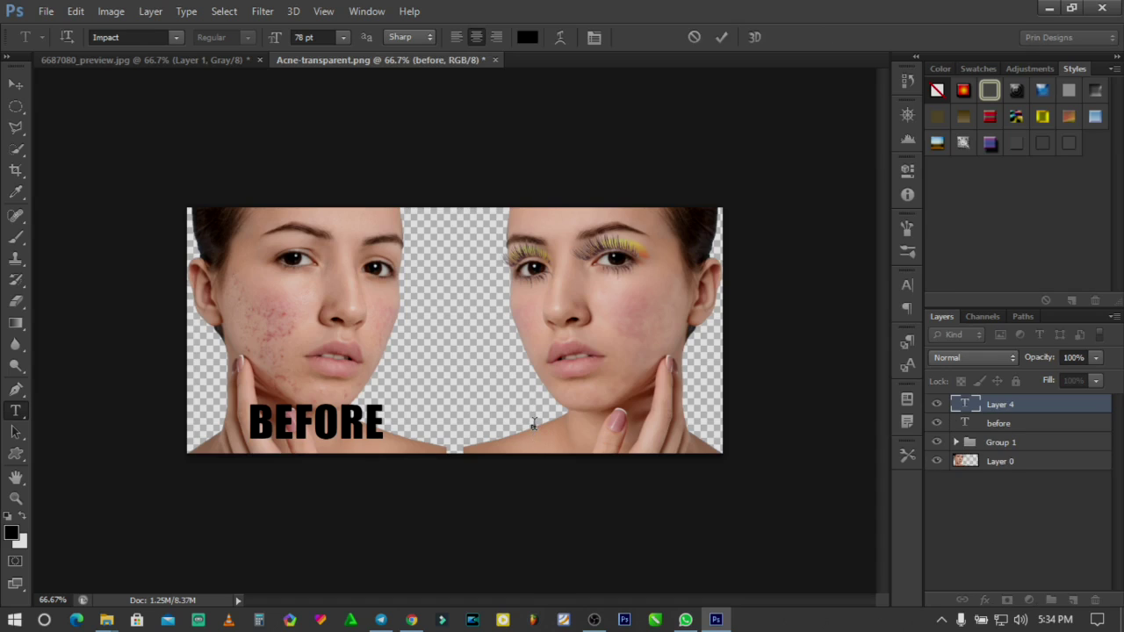
pyautogui.write('AFTER')
pyautogui.hotkey('ctrl', 'Return')
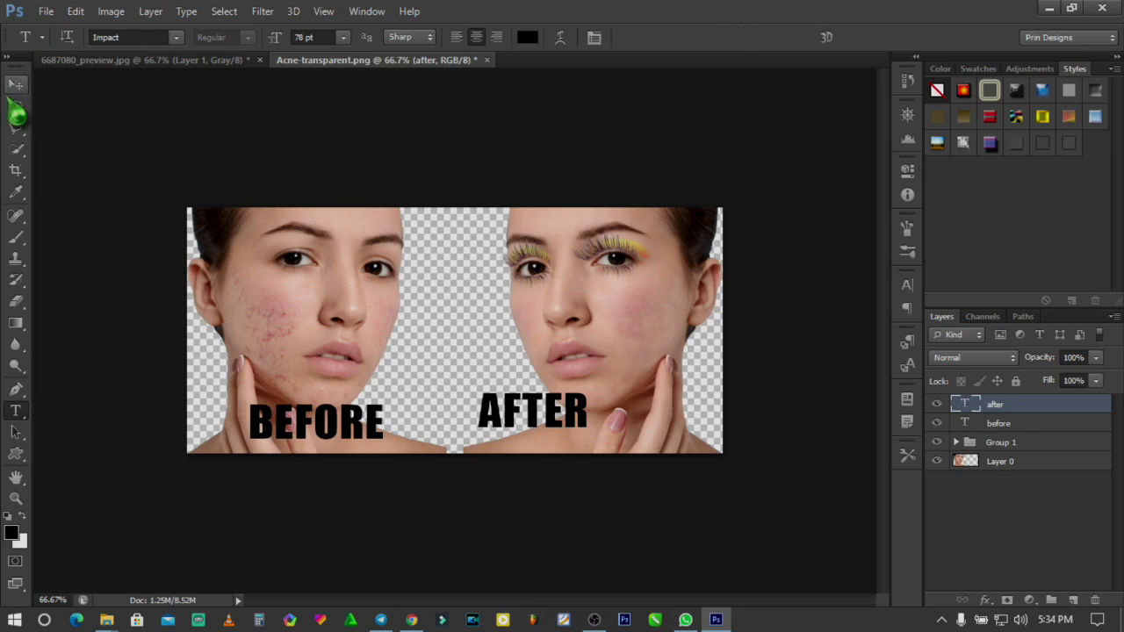
pyautogui.click(16, 85)
pyautogui.moveTo(540, 439); pyautogui.dragTo(590, 449)
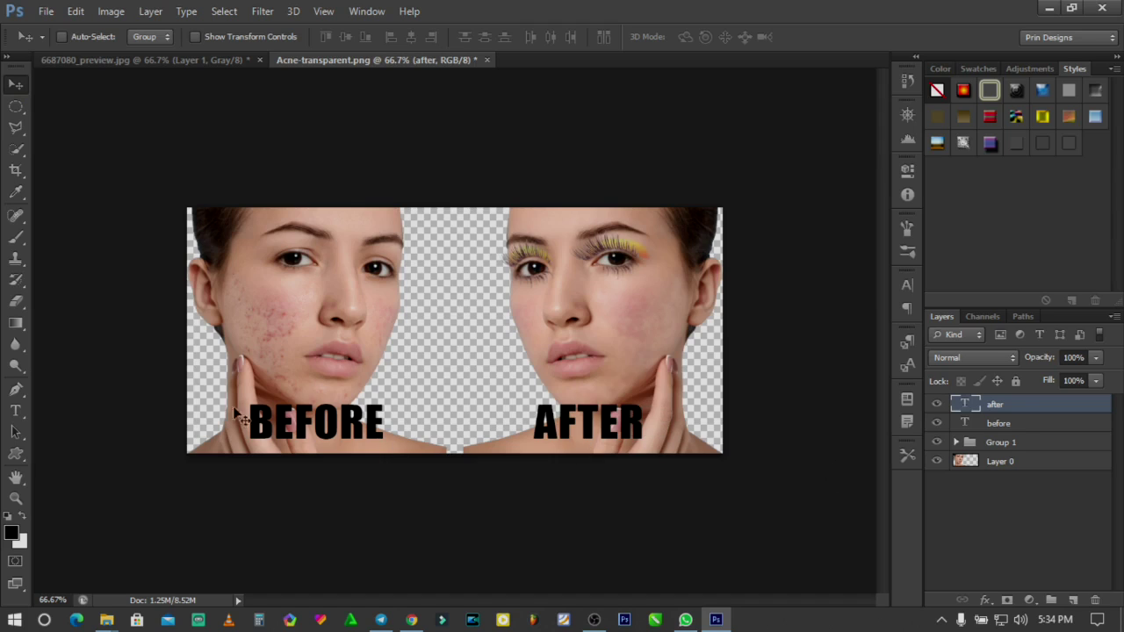
# Draw a custom arrow shape about 200 px by 61 px between "BEFORE" and "AFTER", and fill it with red
pyautogui.click(16, 453)
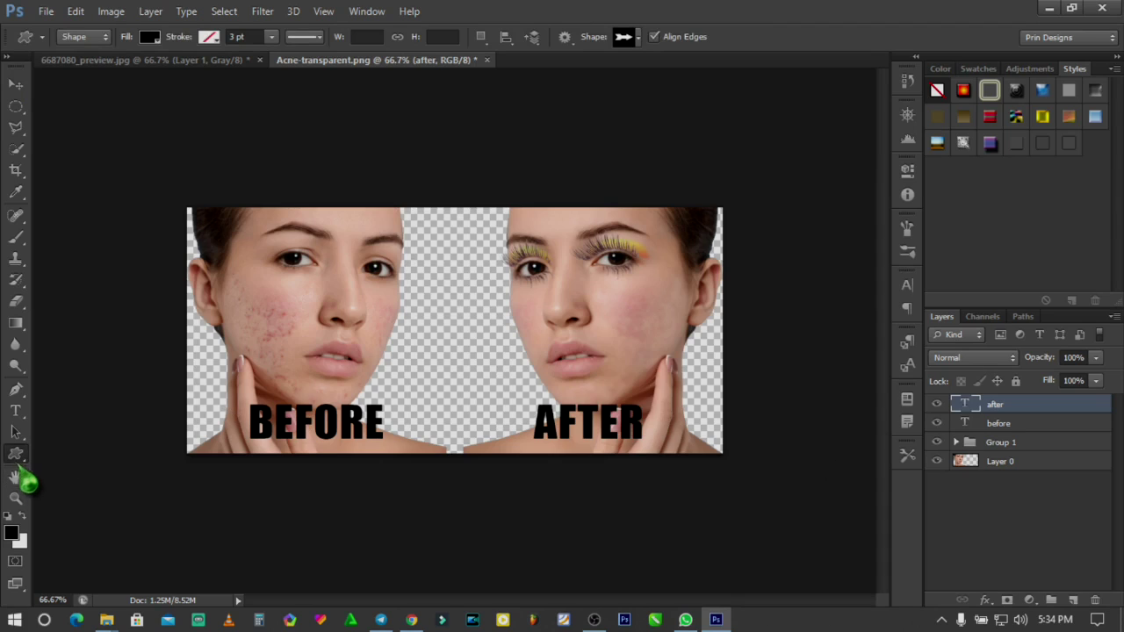
pyautogui.click(638, 36)
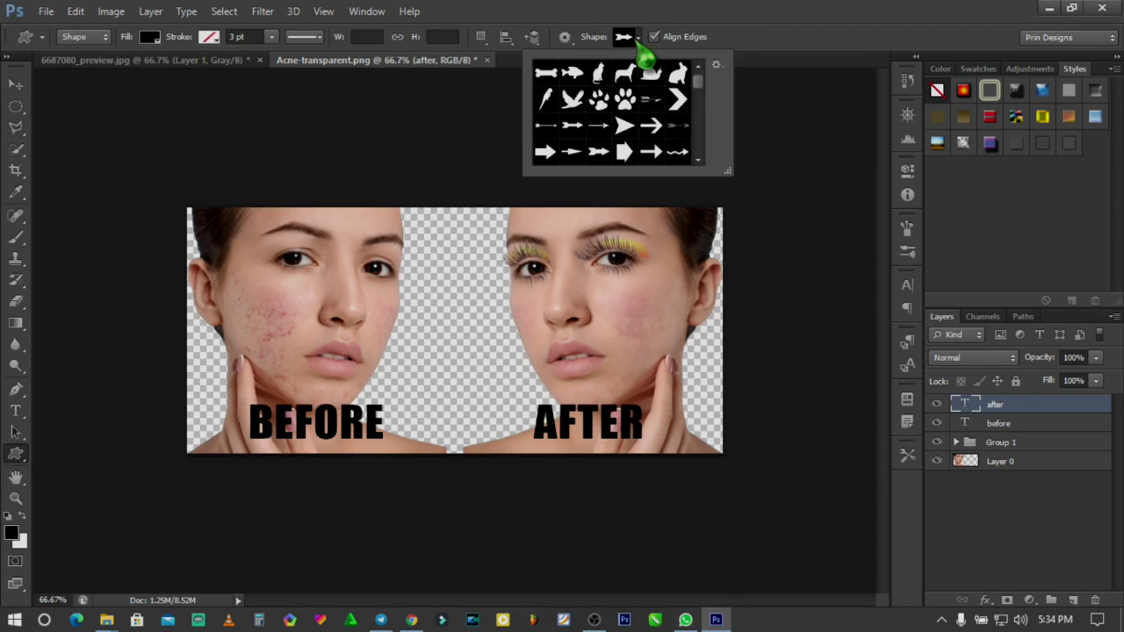
pyautogui.click(595, 153)
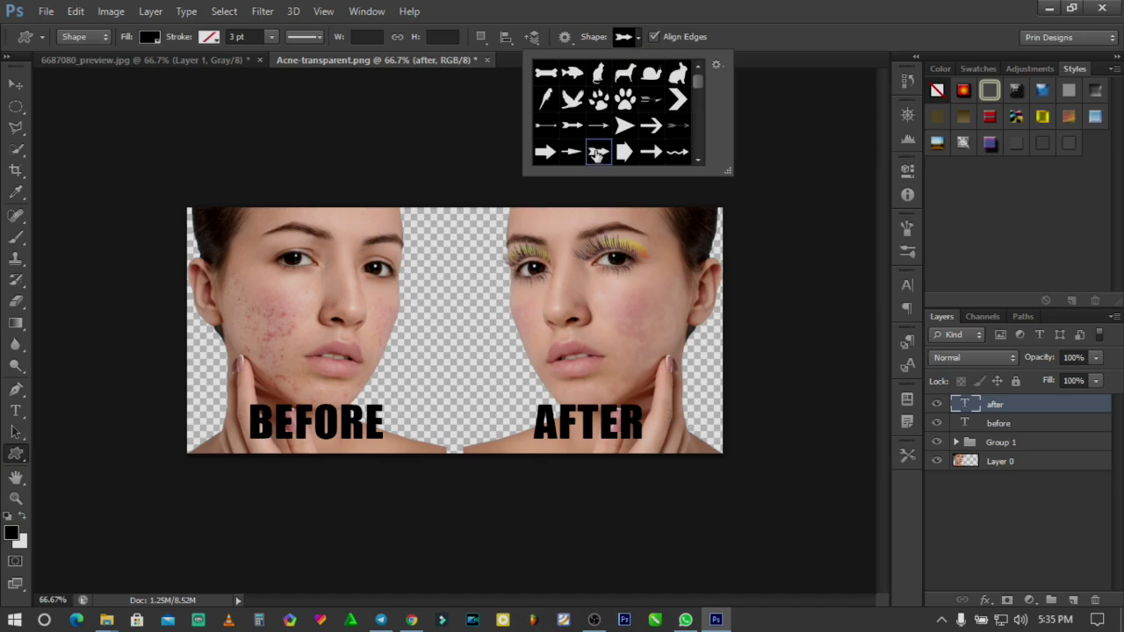
pyautogui.click(406, 407)
pyautogui.moveTo(406, 406); pyautogui.dragTo(517, 439)
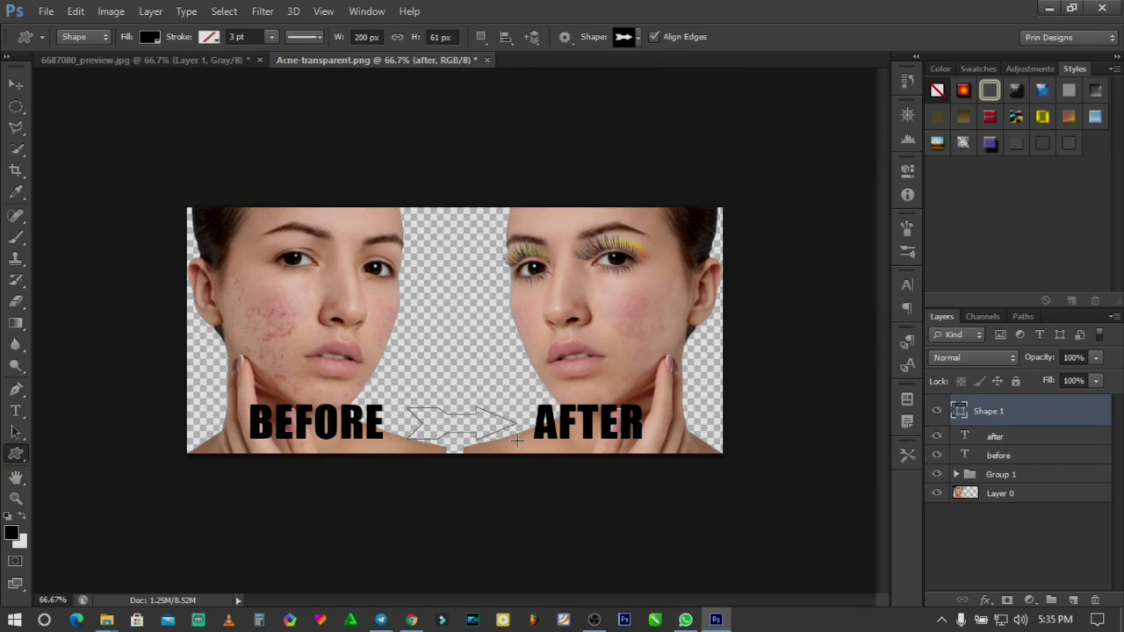
pyautogui.click(151, 38)
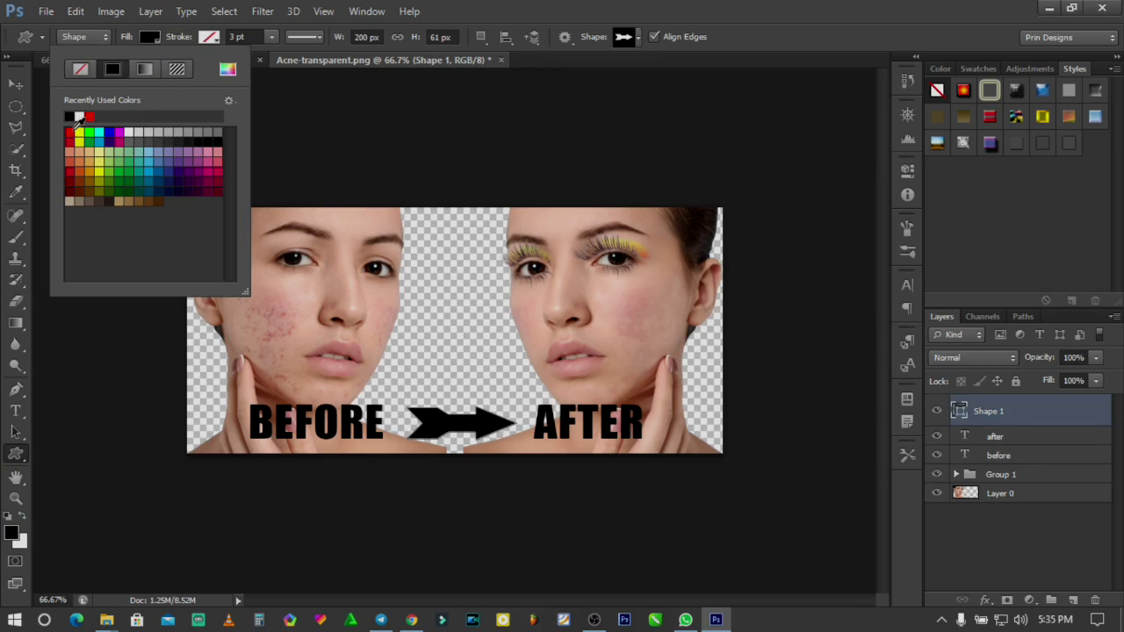
pyautogui.click(200, 163)
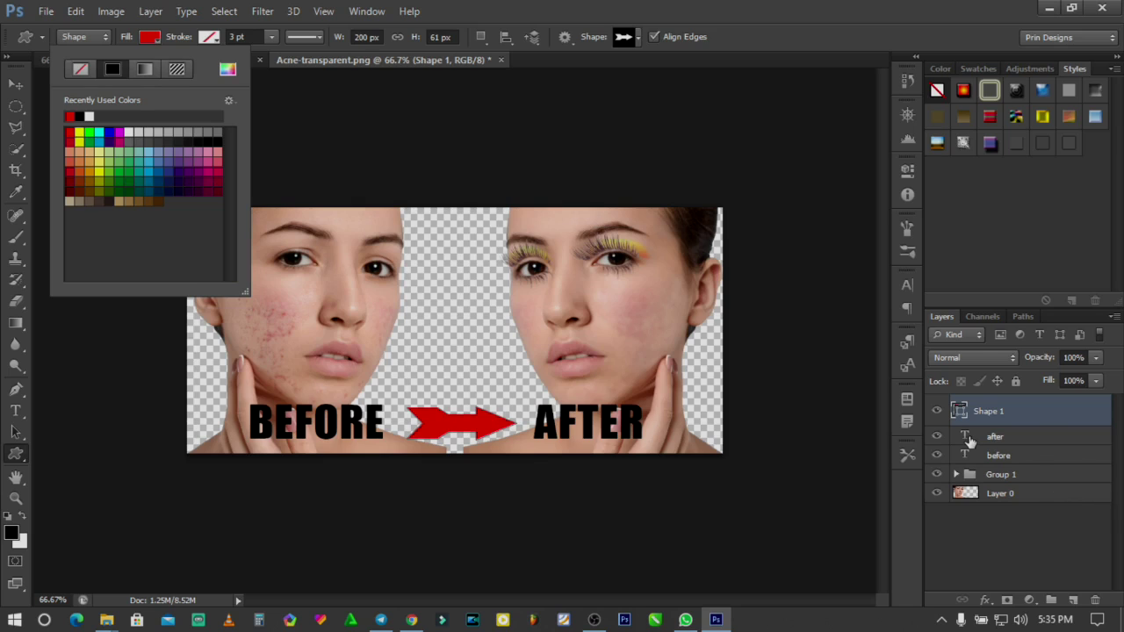
# Recolour the "AFTER" text to the same pure red as the arrow
pyautogui.click(969, 442)
pyautogui.doubleClick(969, 441)
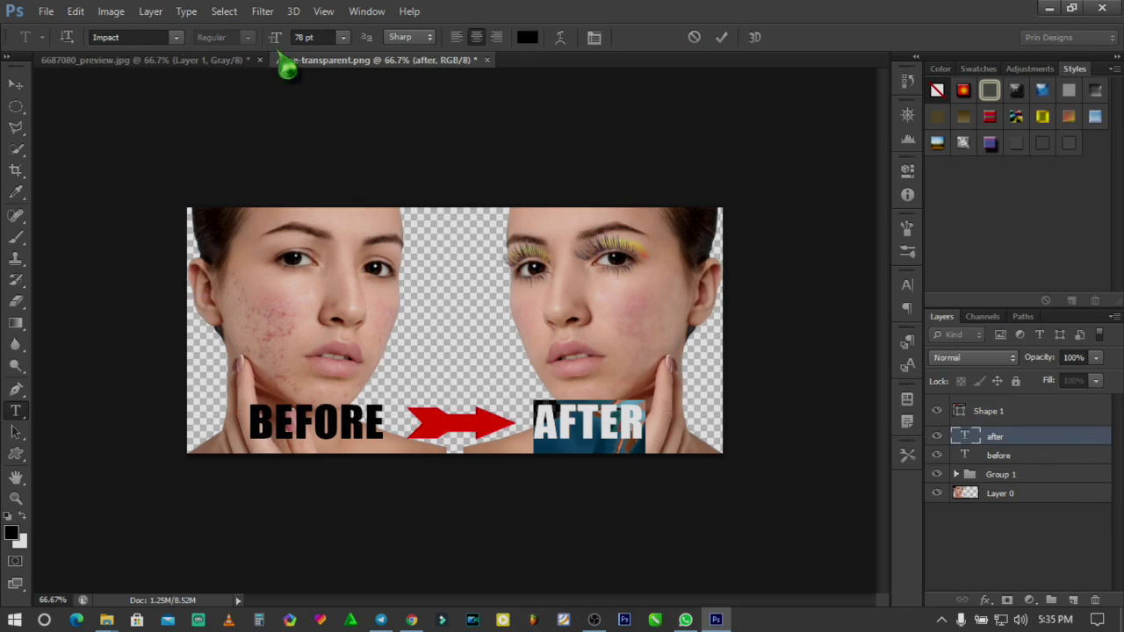
pyautogui.click(525, 37)
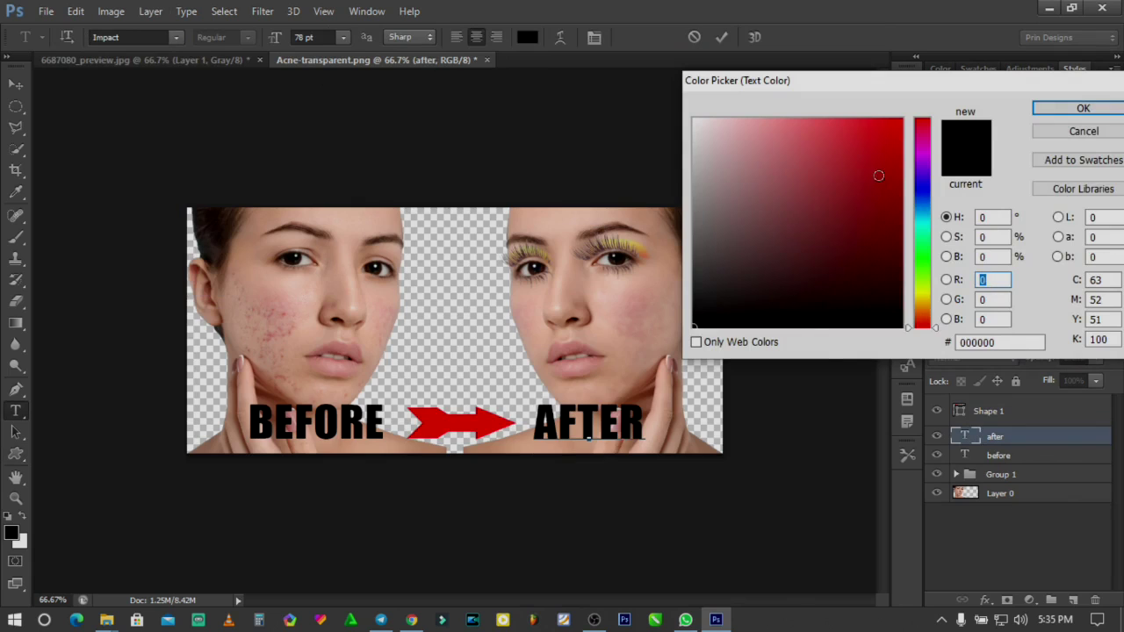
pyautogui.moveTo(876, 179); pyautogui.dragTo(1111, 129)
pyautogui.click(1079, 108)
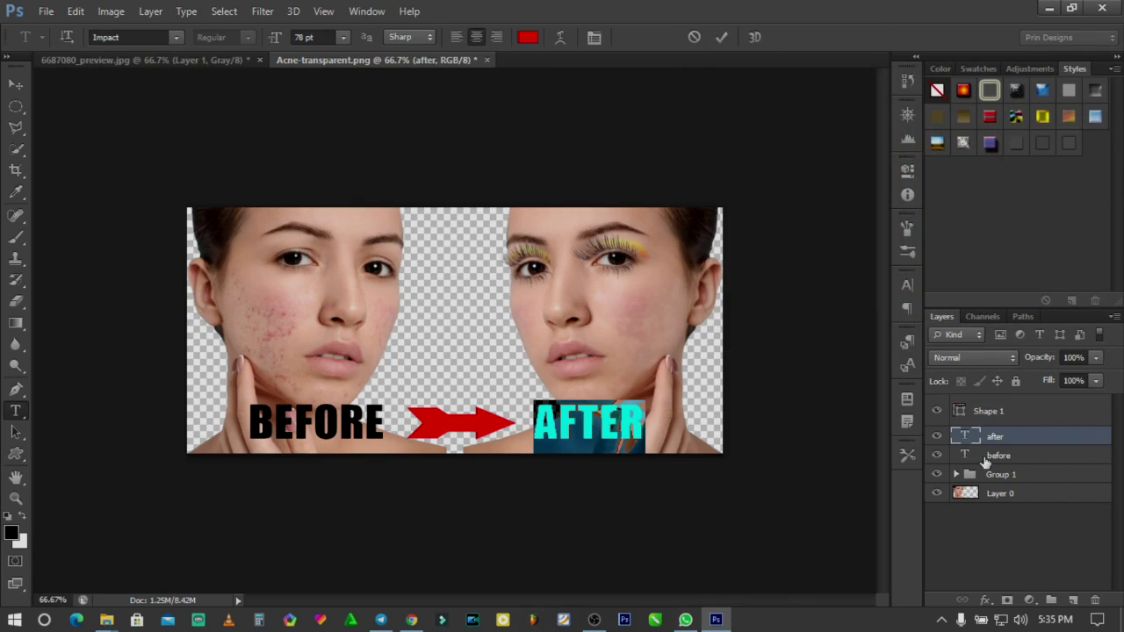
pyautogui.click(16, 454)
pyautogui.doubleClick(998, 455)
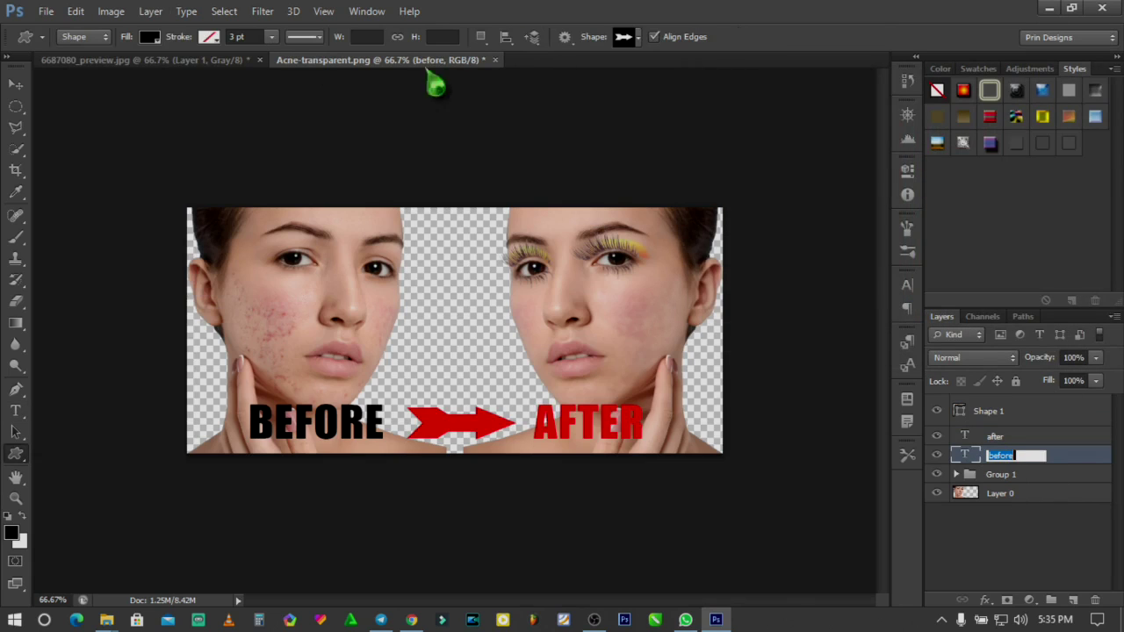
pyautogui.click(965, 458)
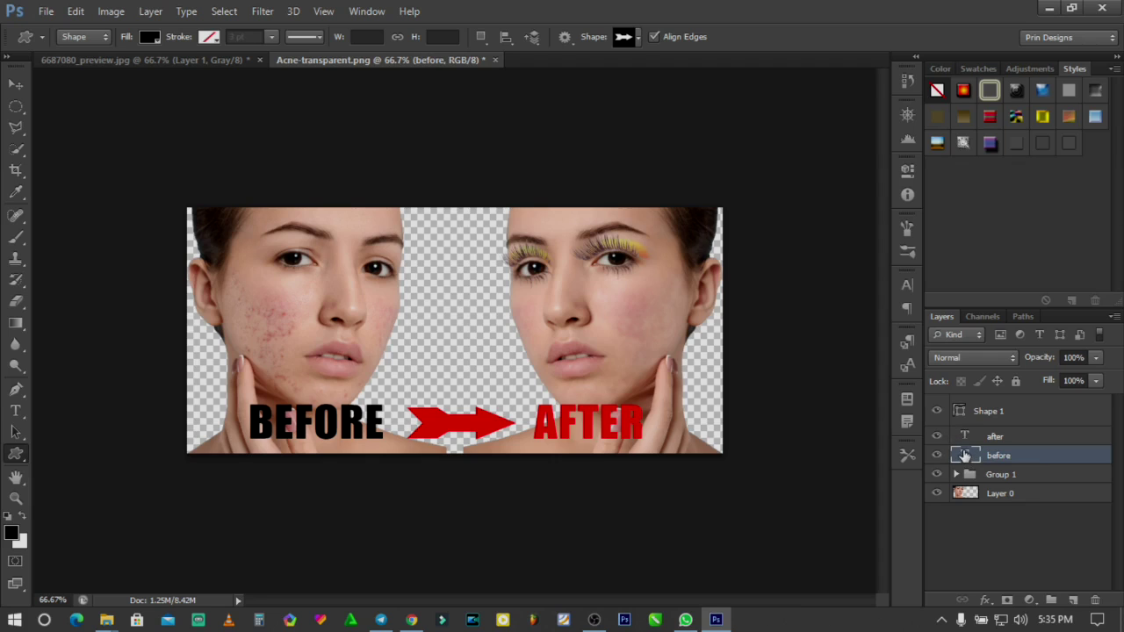
pyautogui.doubleClick(964, 454)
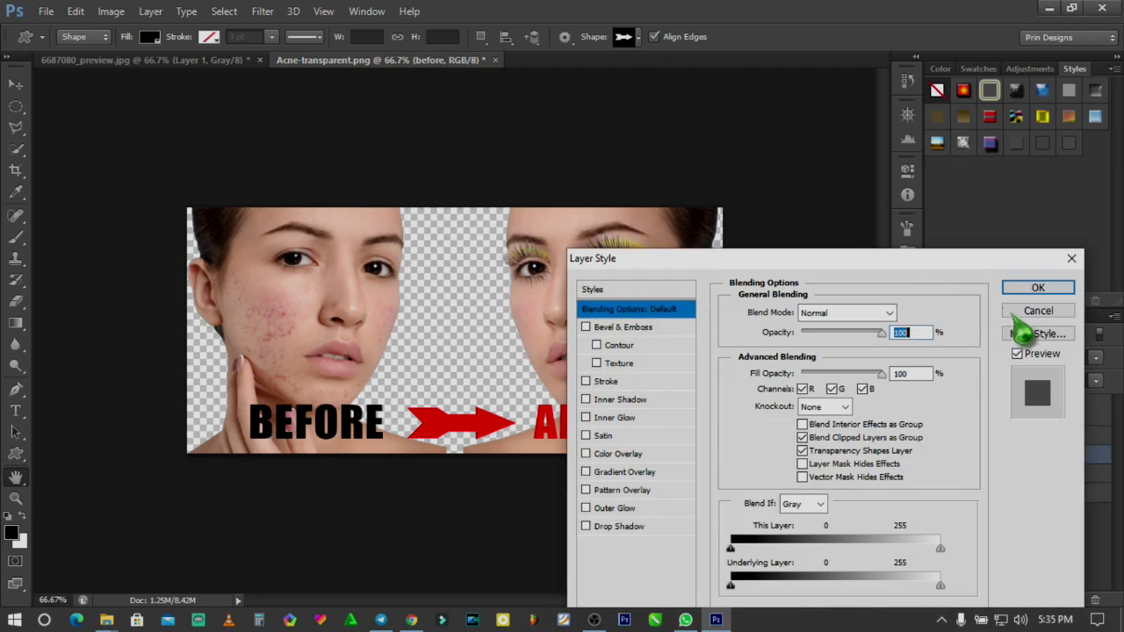
pyautogui.click(1033, 311)
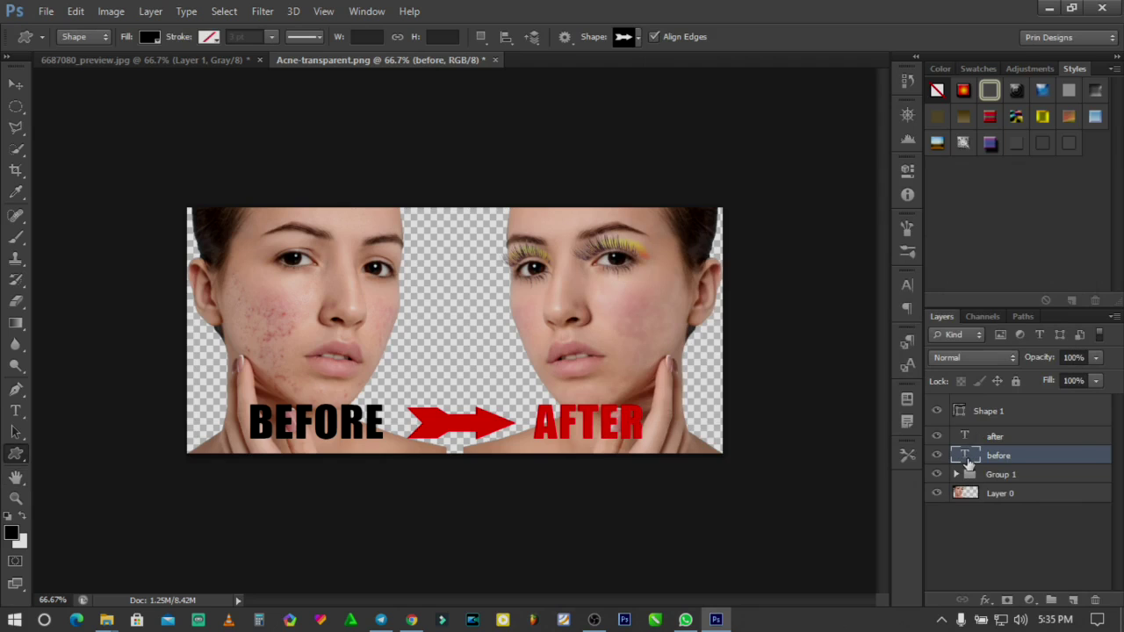
# Recolour the "BEFORE" text to pure red, ff0000, and commit the text edit
pyautogui.press('t')
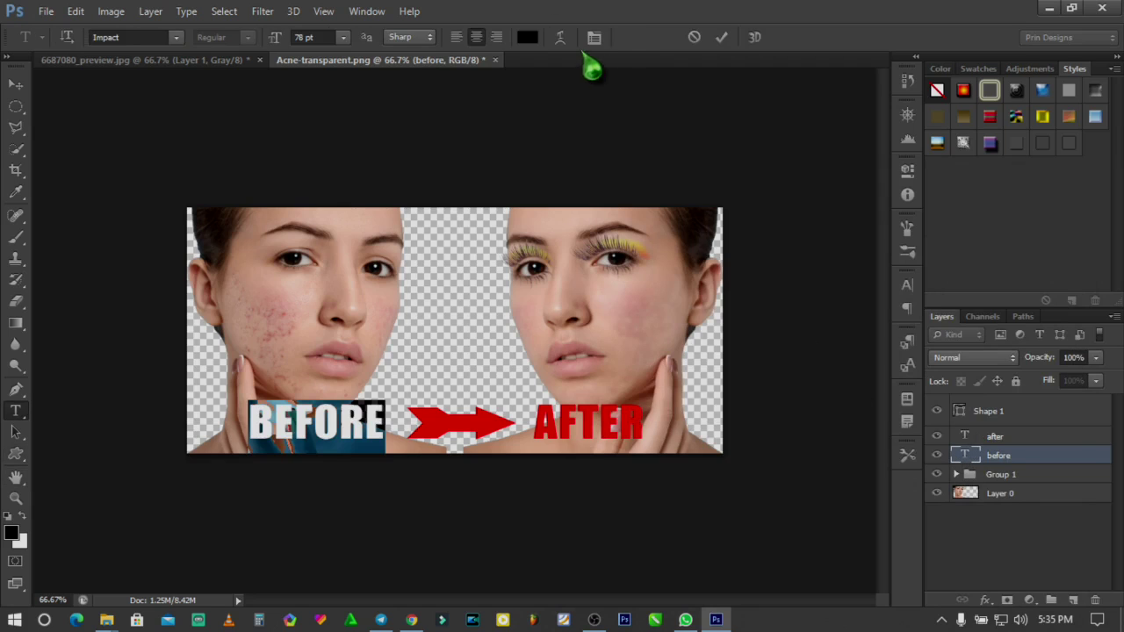
pyautogui.click(527, 36)
pyautogui.click(799, 192)
pyautogui.moveTo(914, 136); pyautogui.dragTo(930, 126)
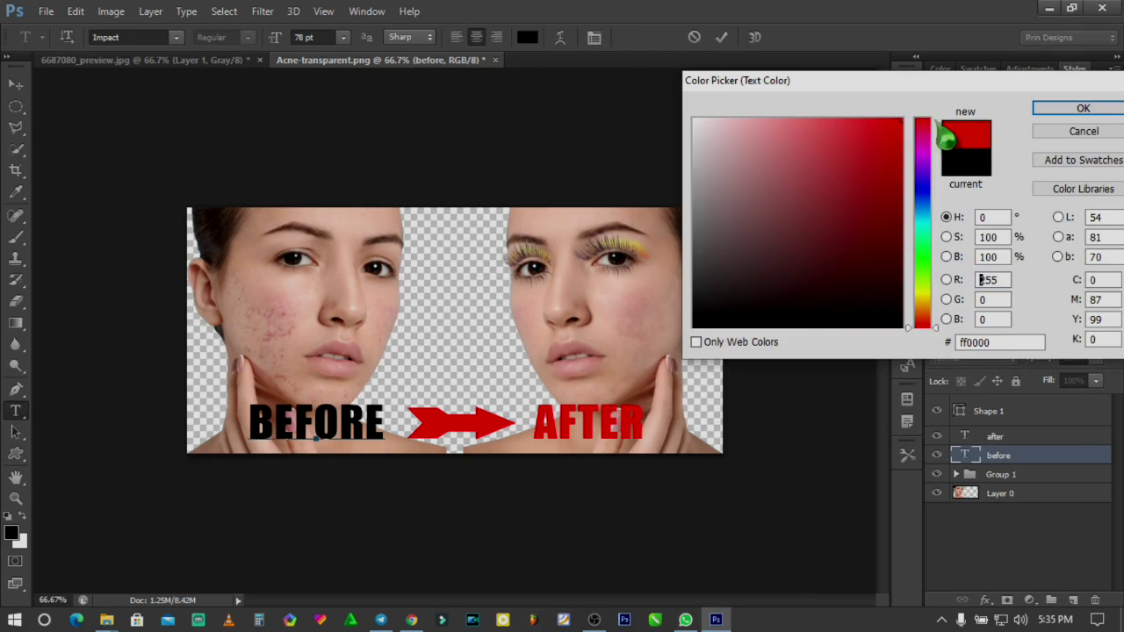
pyautogui.click(1083, 108)
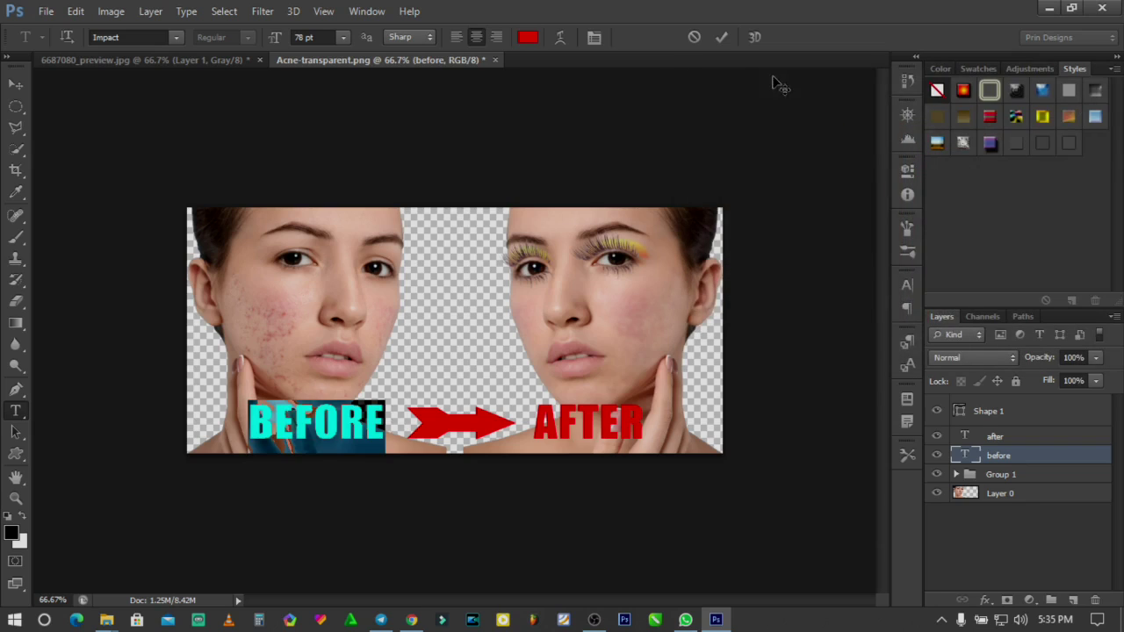
pyautogui.click(721, 37)
pyautogui.press('u')
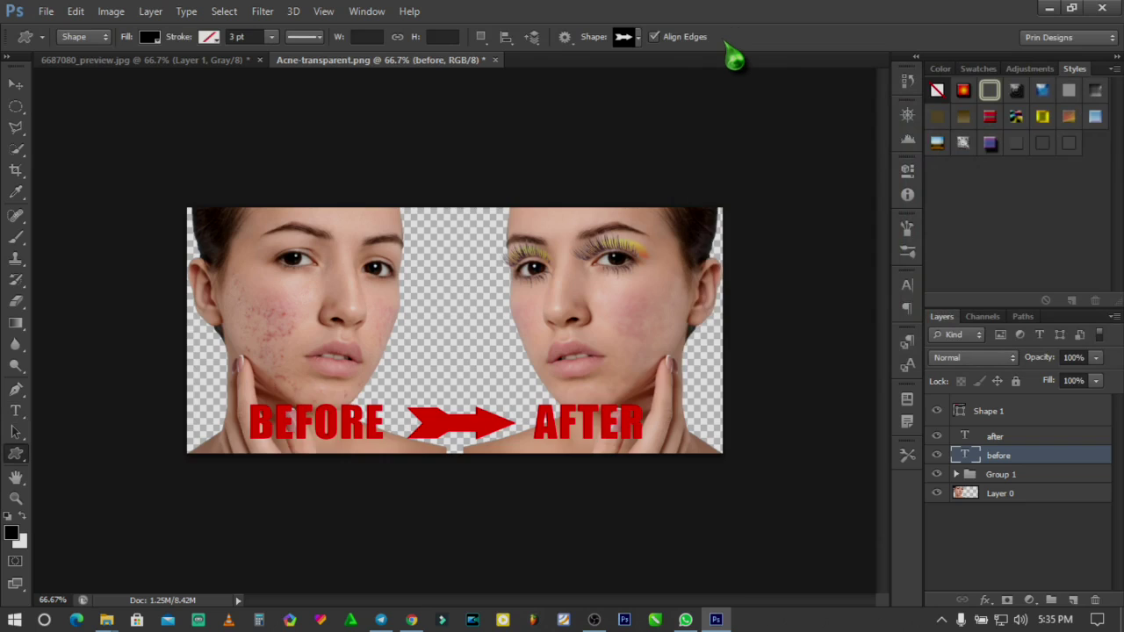
# Save the layered composition to the Desktop in Photoshop PSD format under the name TEST 2
pyautogui.hotkey('ctrl', '+')
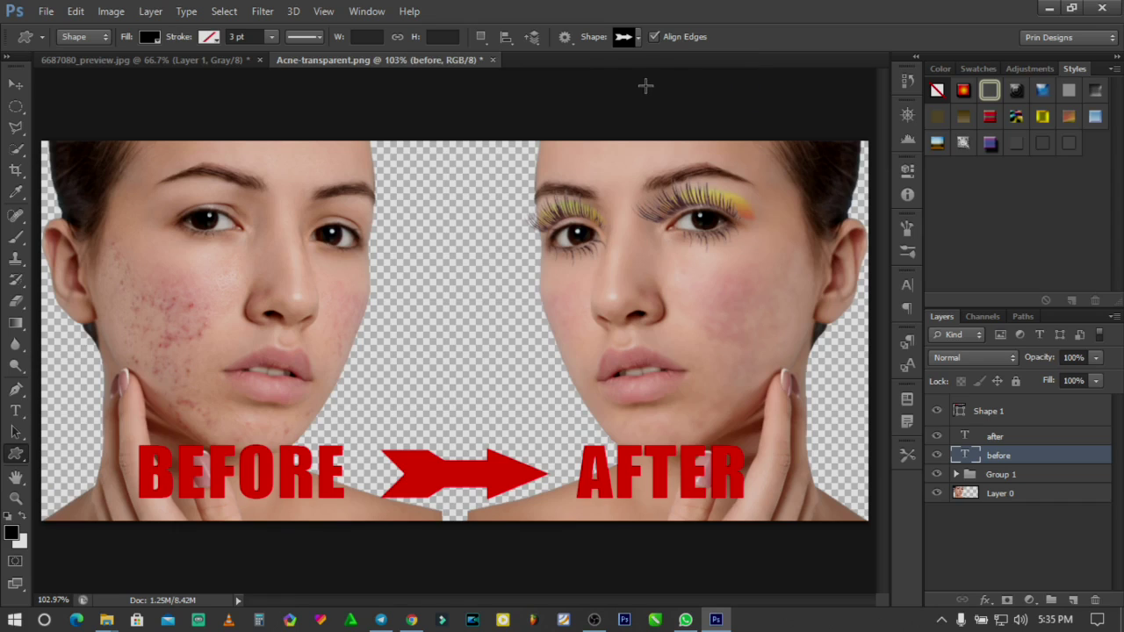
pyautogui.click(45, 12)
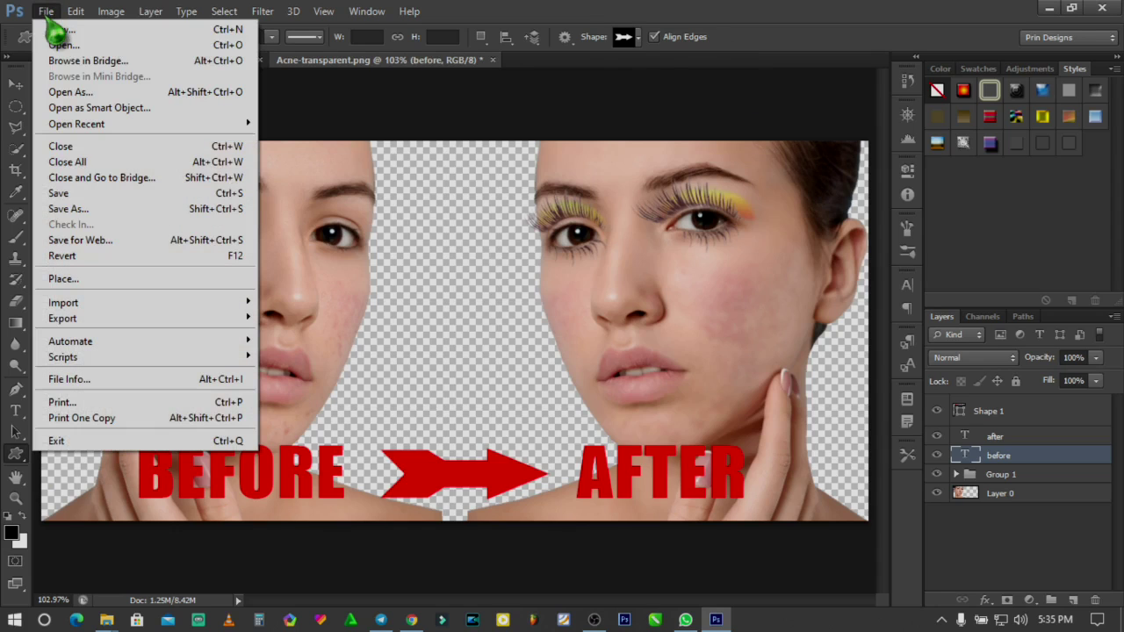
pyautogui.click(61, 195)
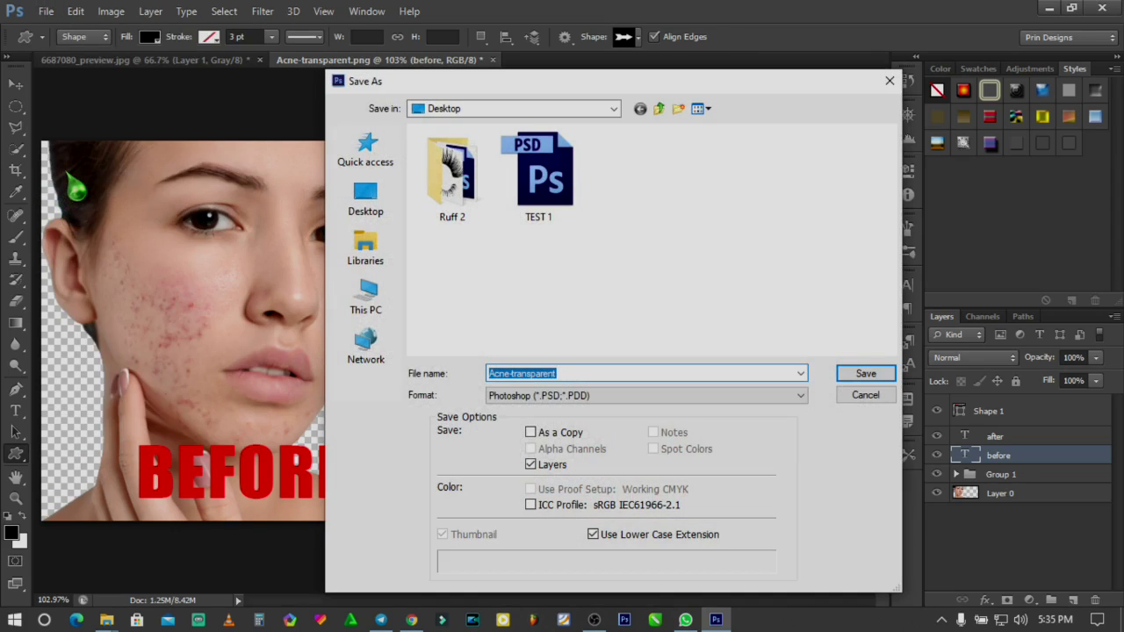
pyautogui.write('TE')
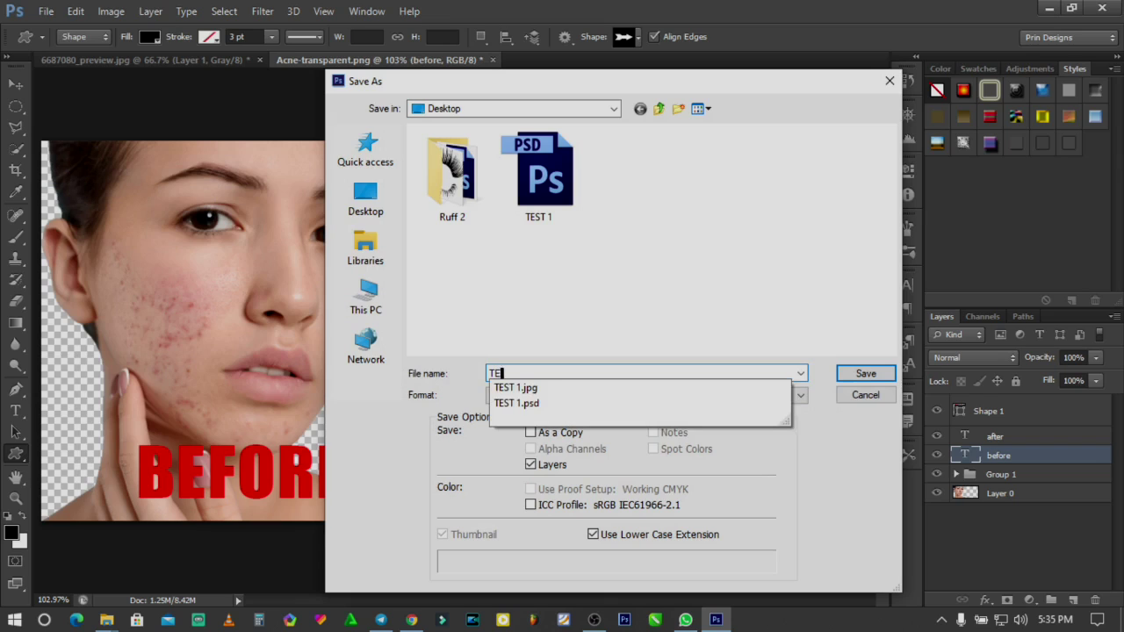
pyautogui.write('ST 2')
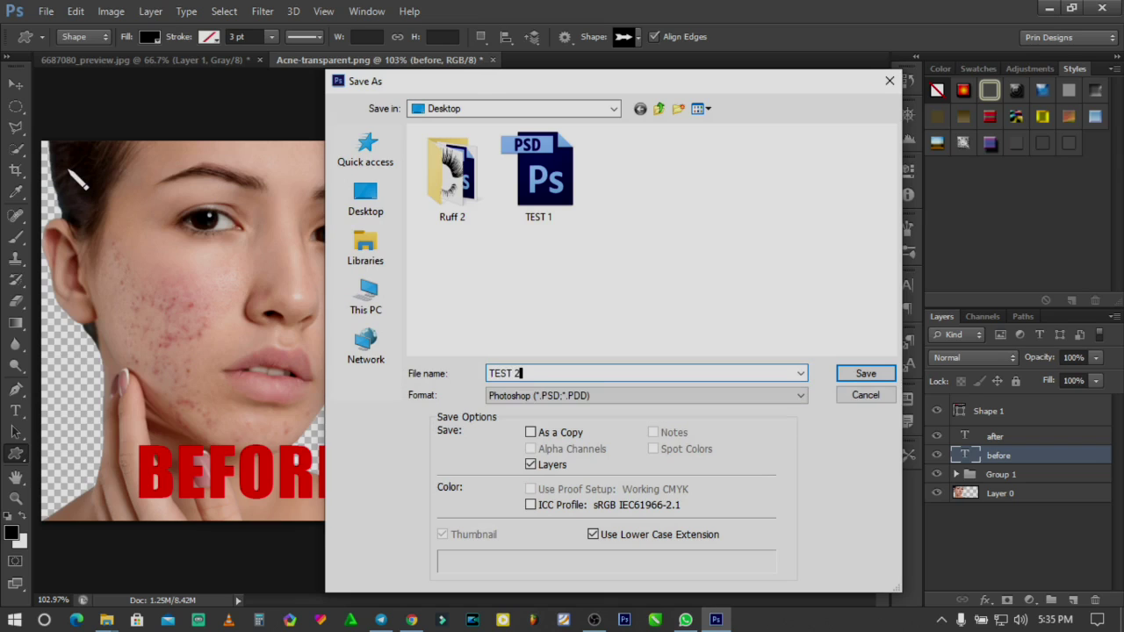
pyautogui.click(877, 377)
pyautogui.click(733, 182)
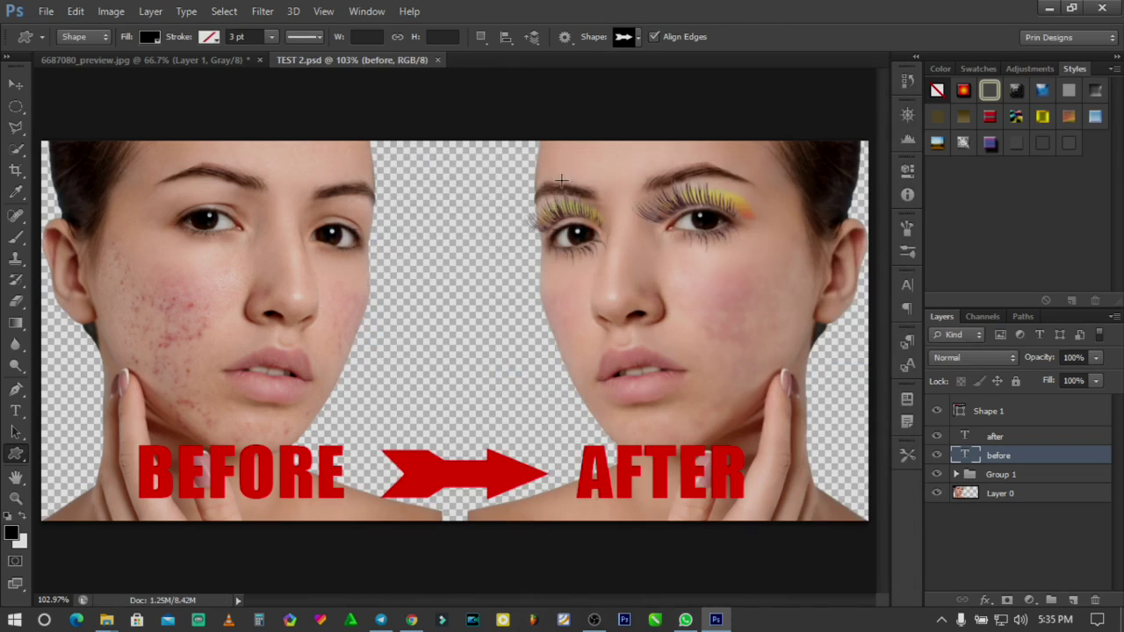
# Save a JPEG copy of the composition to the Desktop as TEST 2.jpg at maximum quality 12, Baseline ("Standard")
pyautogui.click(46, 12)
pyautogui.click(166, 210)
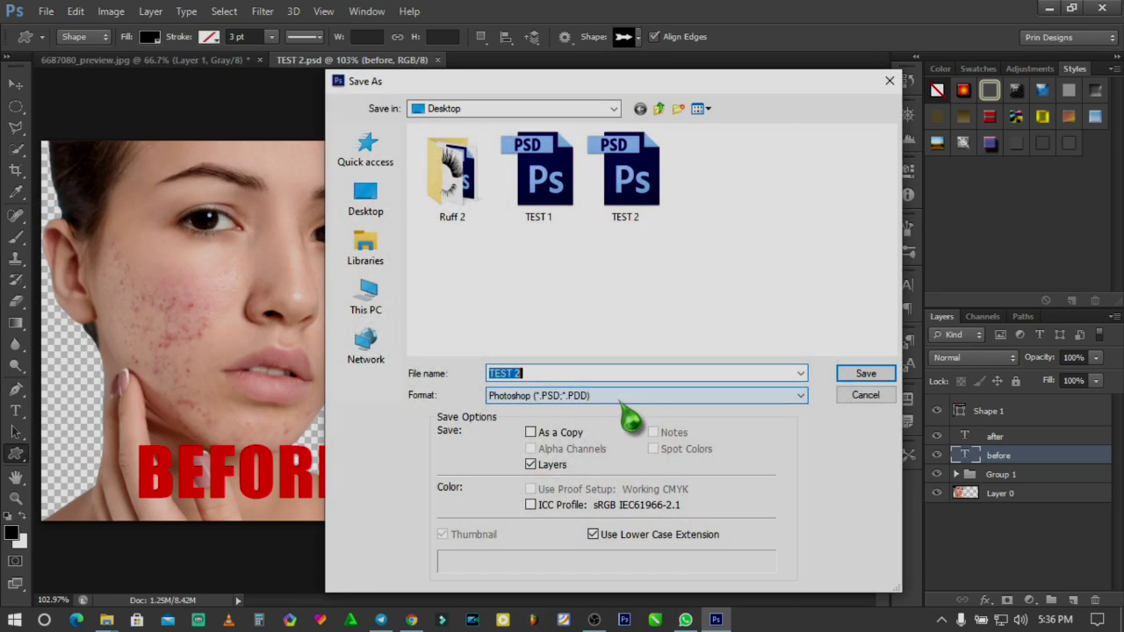
pyautogui.click(620, 400)
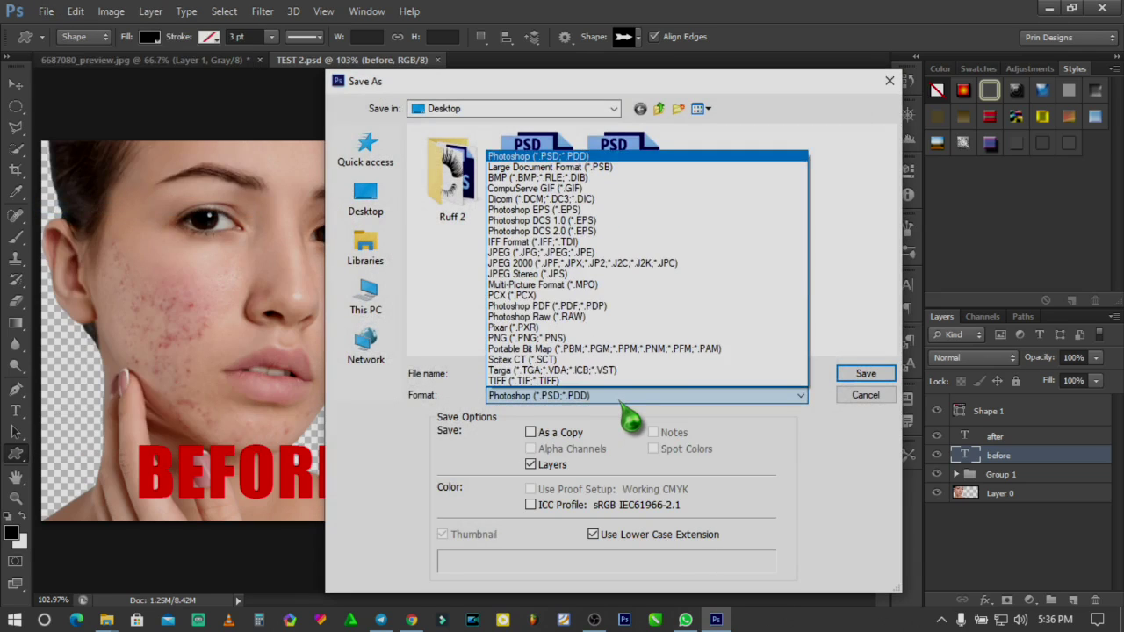
pyautogui.click(566, 255)
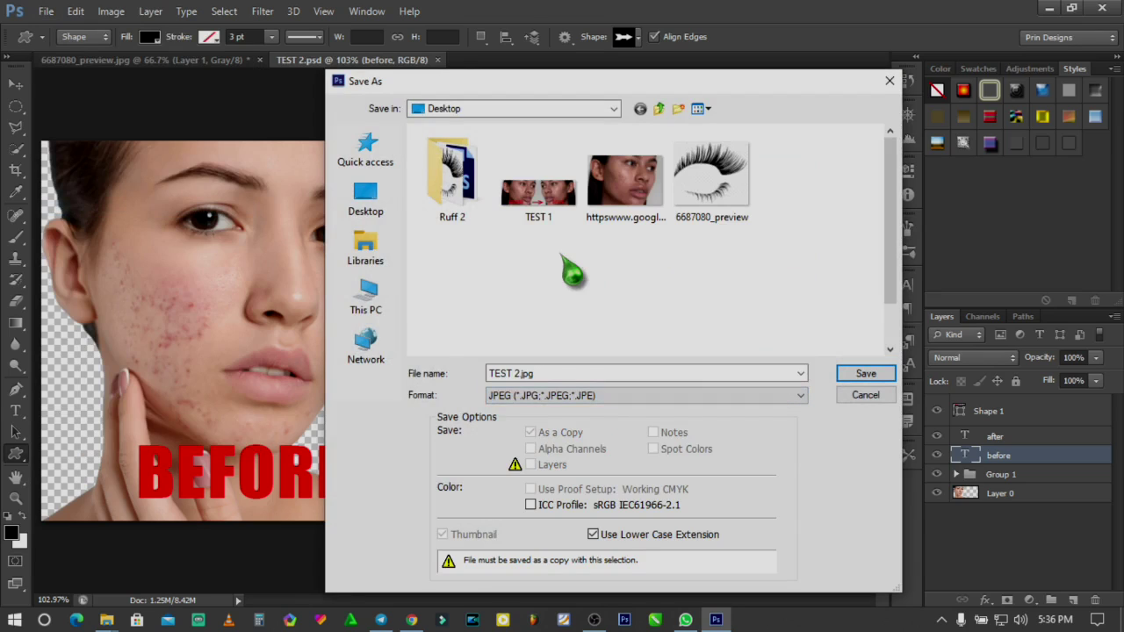
pyautogui.click(876, 376)
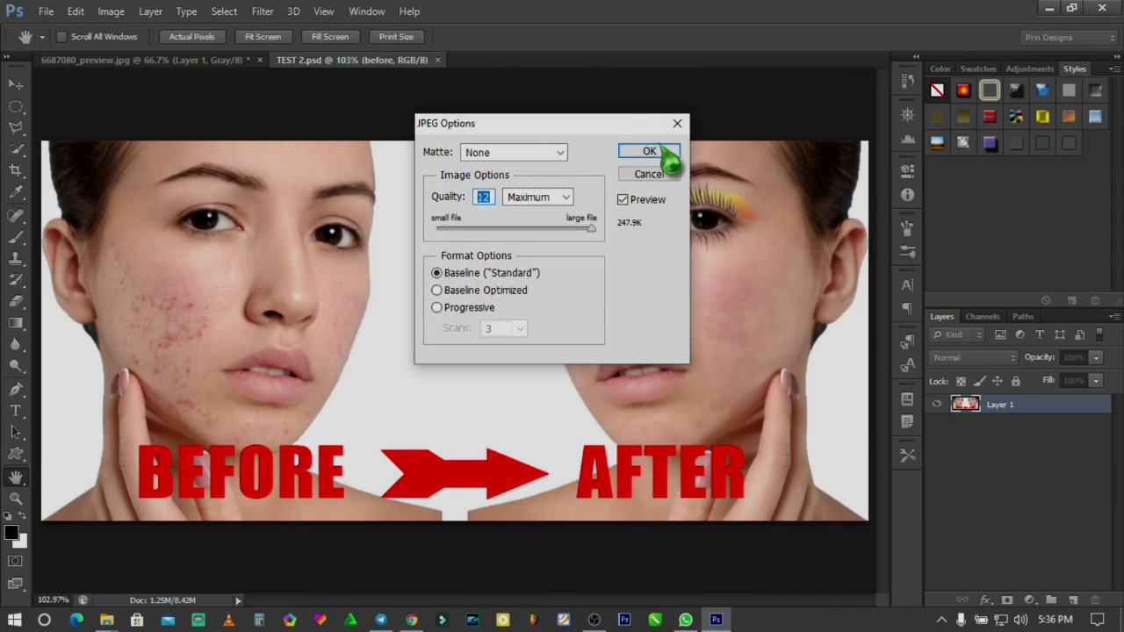
pyautogui.click(650, 152)
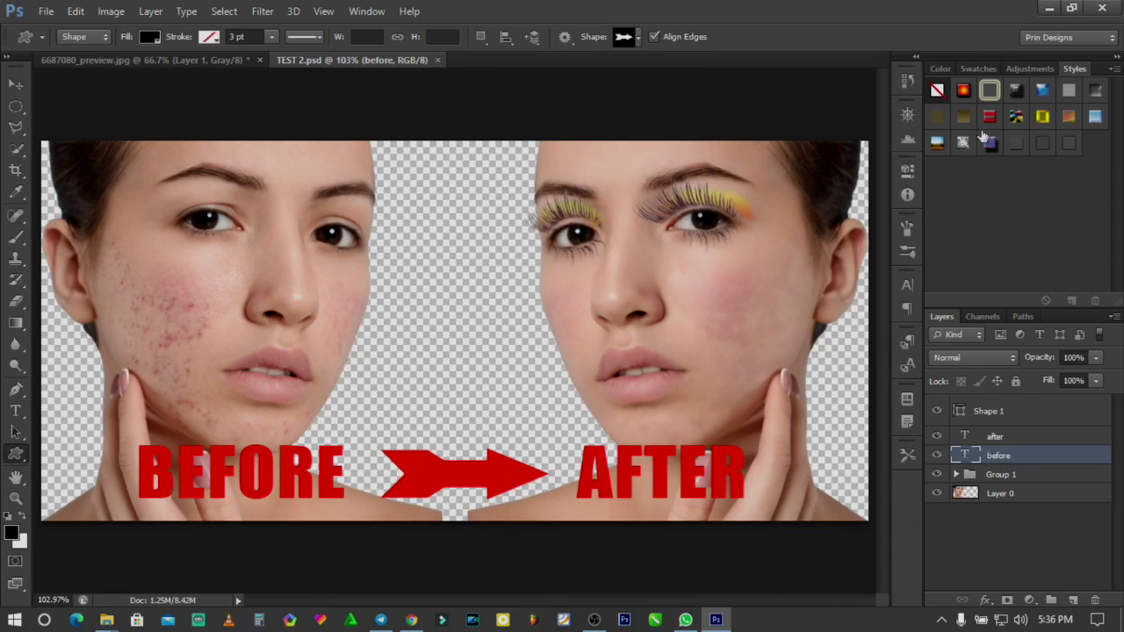
# Switch to the desktop and open the exported TEST 2 image in the Picasa Photo Viewer
pyautogui.click(1048, 8)
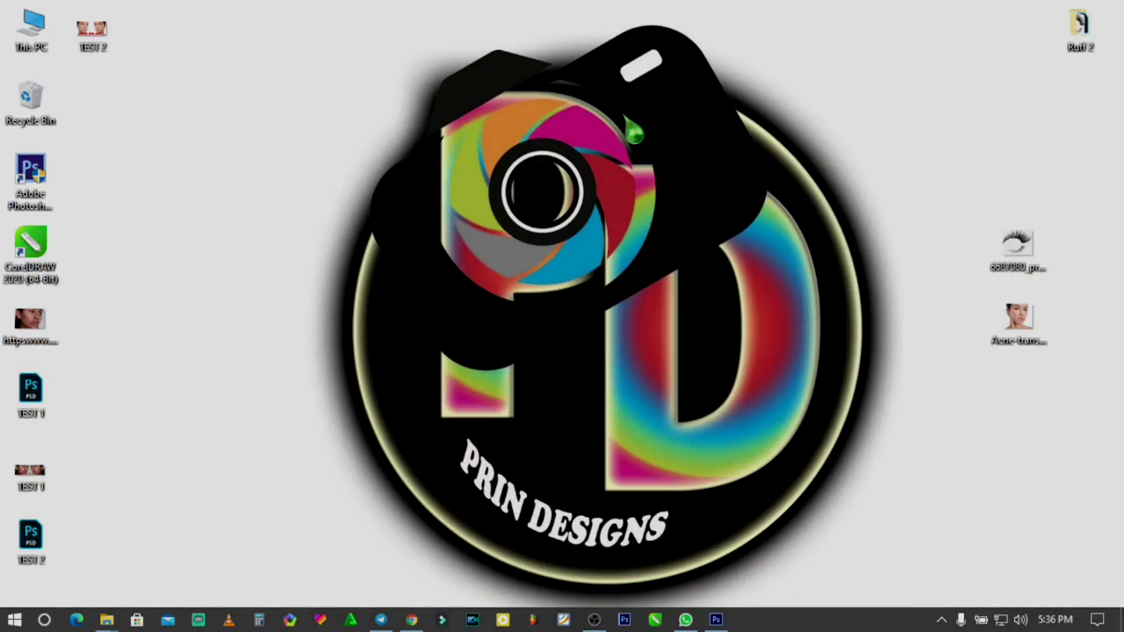
pyautogui.click(91, 31)
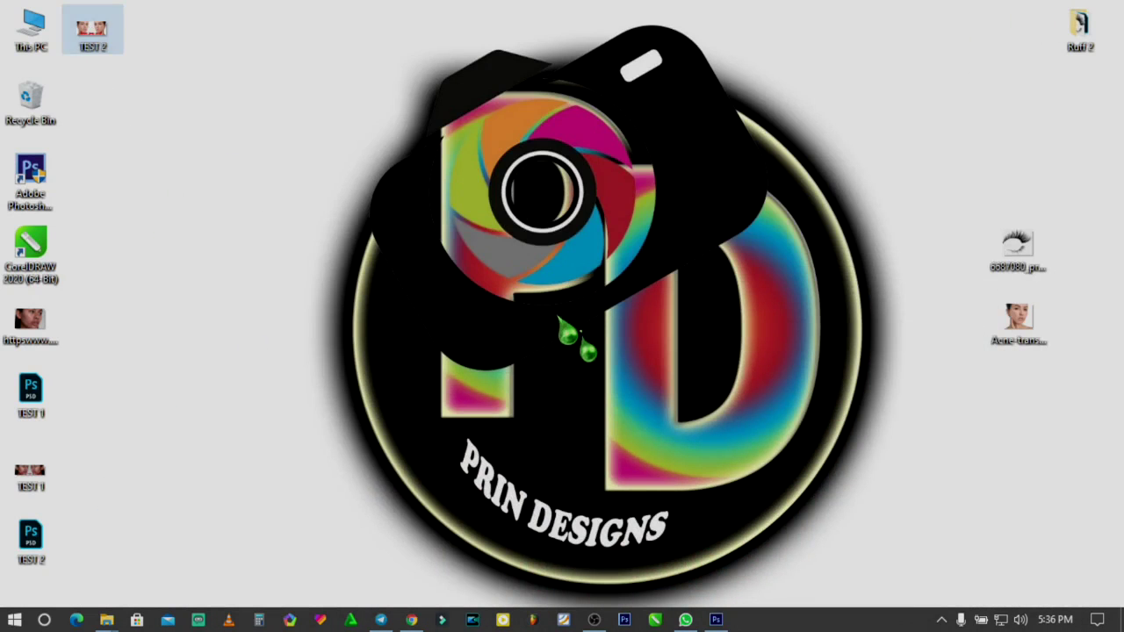
pyautogui.press('Return')
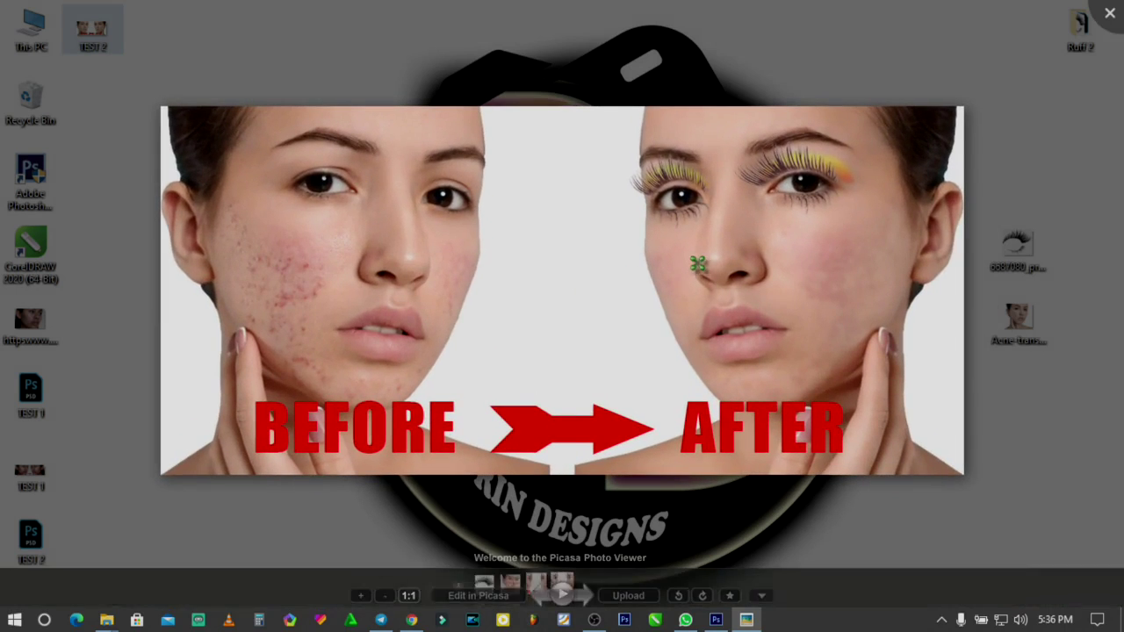
# Examine the original and retouched faces up close in the exported image, and close the viewer
pyautogui.scroll(4, 698, 263)
pyautogui.scroll(-3, 710, 188)
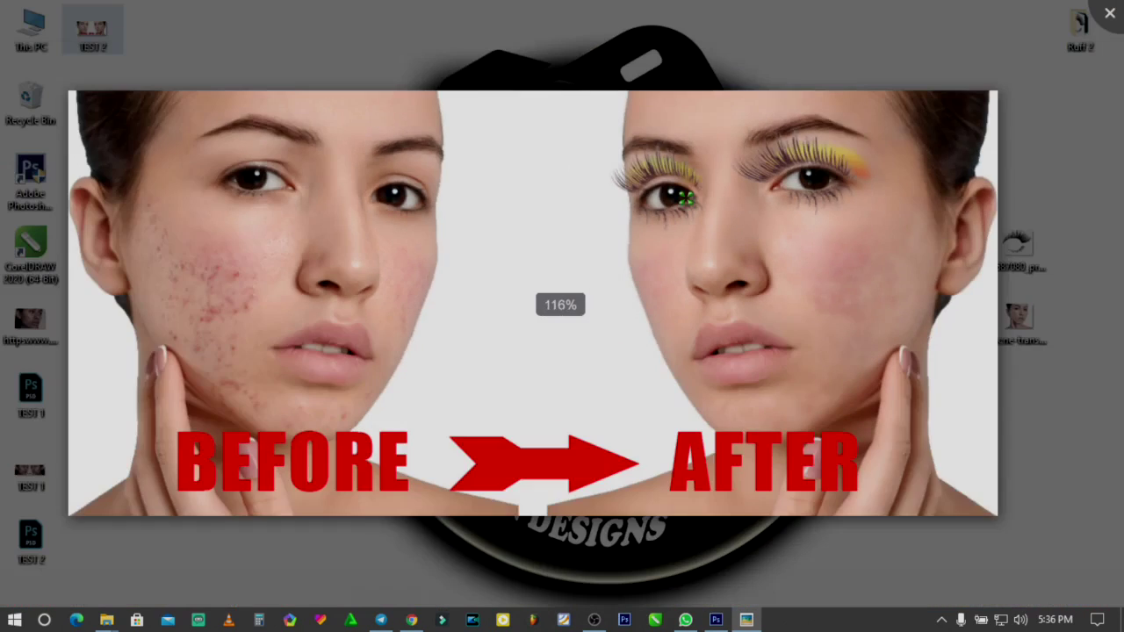
pyautogui.scroll(-1, 685, 198)
pyautogui.scroll(4, 270, 227)
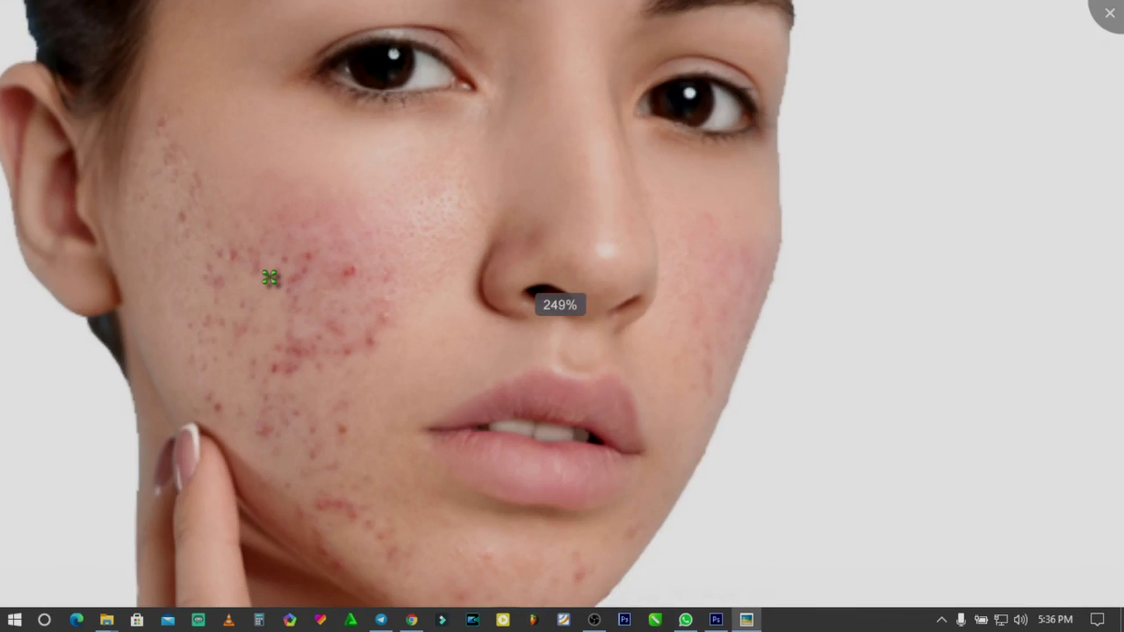
pyautogui.scroll(-4, 692, 266)
pyautogui.scroll(1, 693, 267)
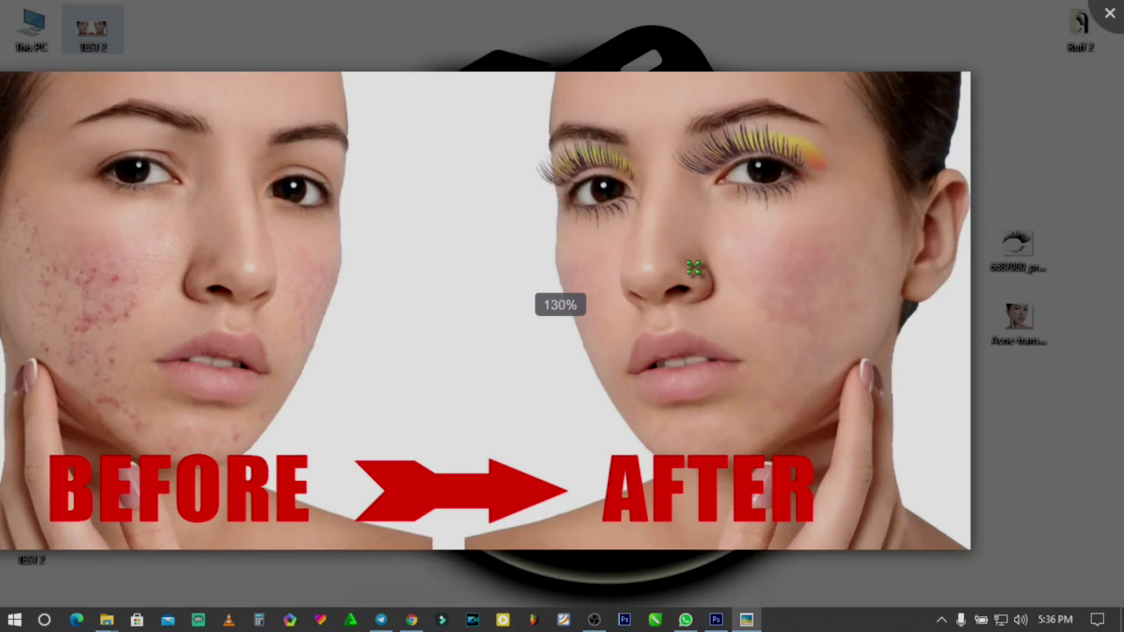
pyautogui.scroll(-1, 694, 267)
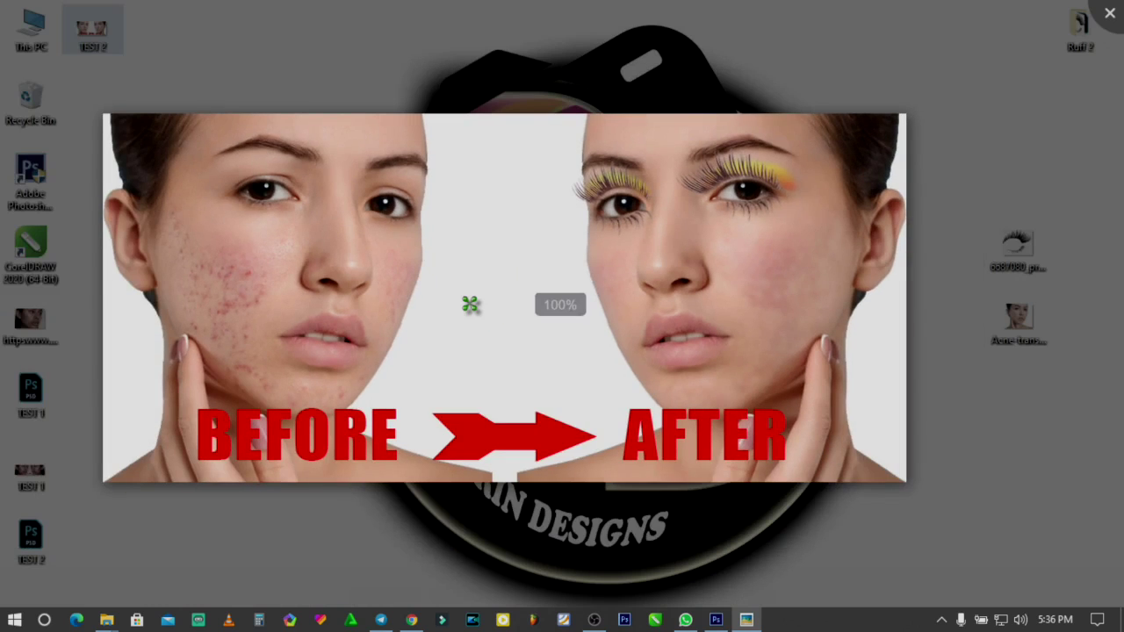
pyautogui.press('Escape')
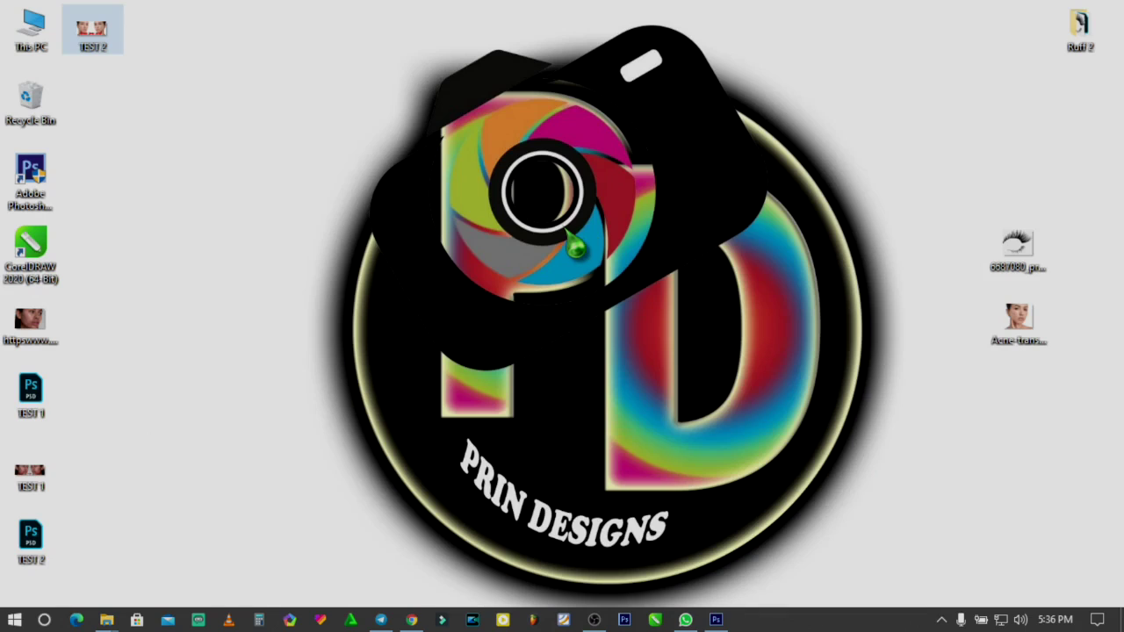
pyautogui.click(617, 294)
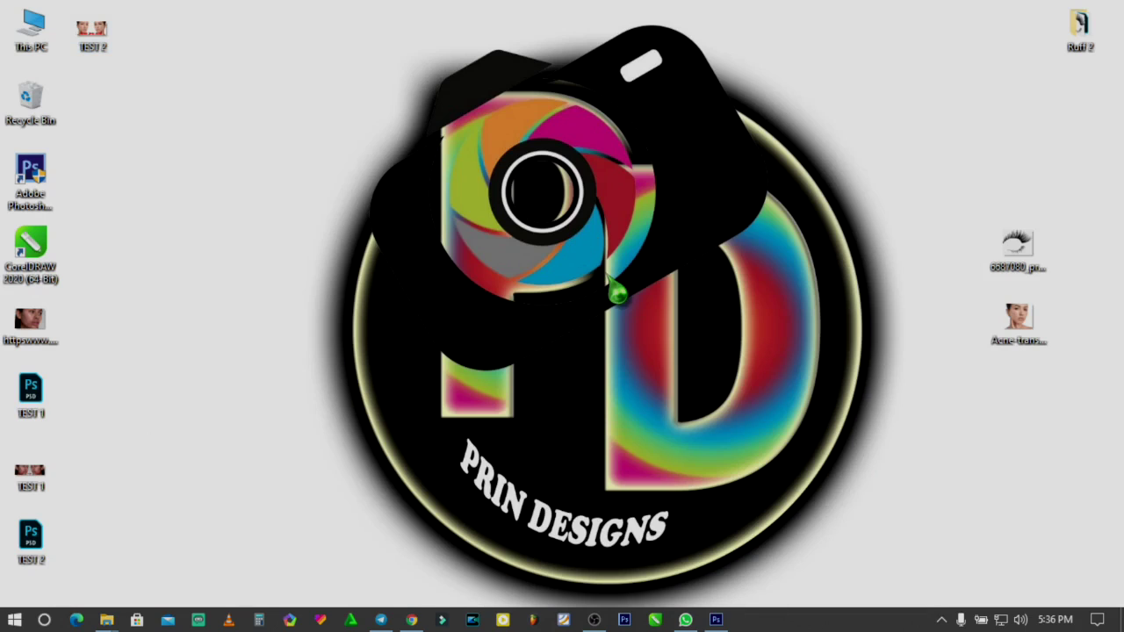